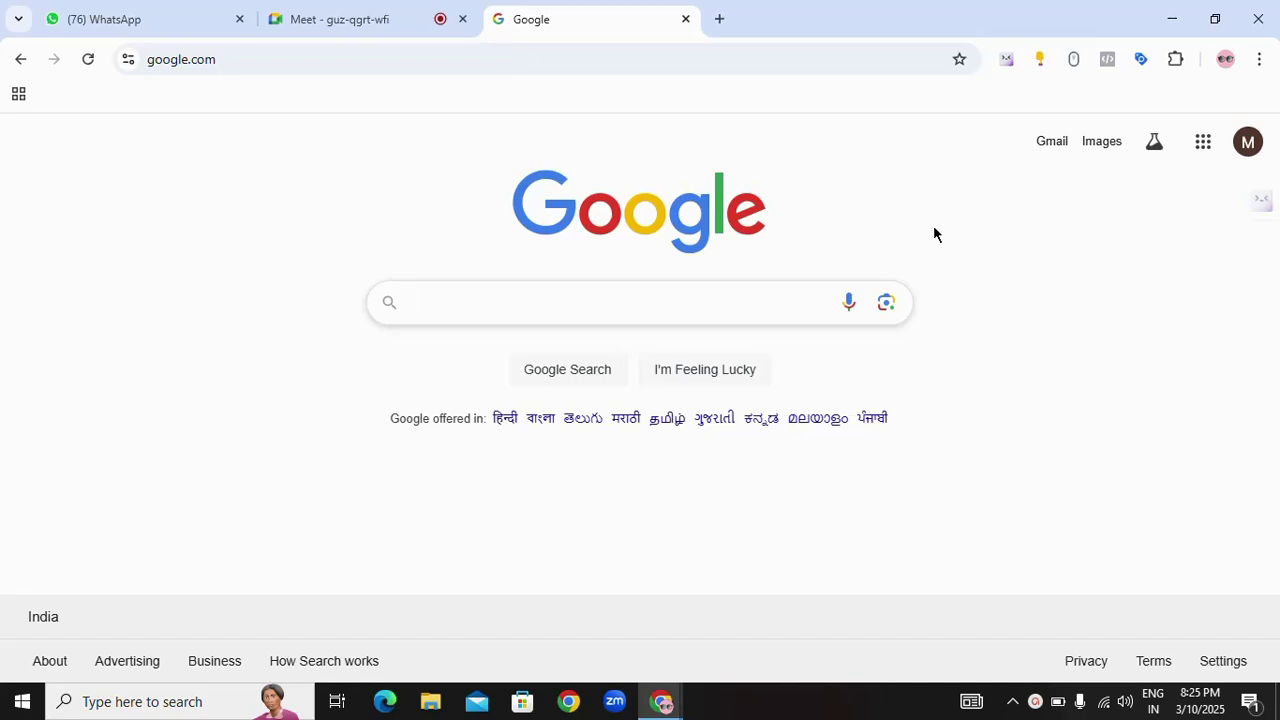
- Open the website manser.dmpc.xyz in a new browser tab
left_click(720, 19)
type("ma ser")
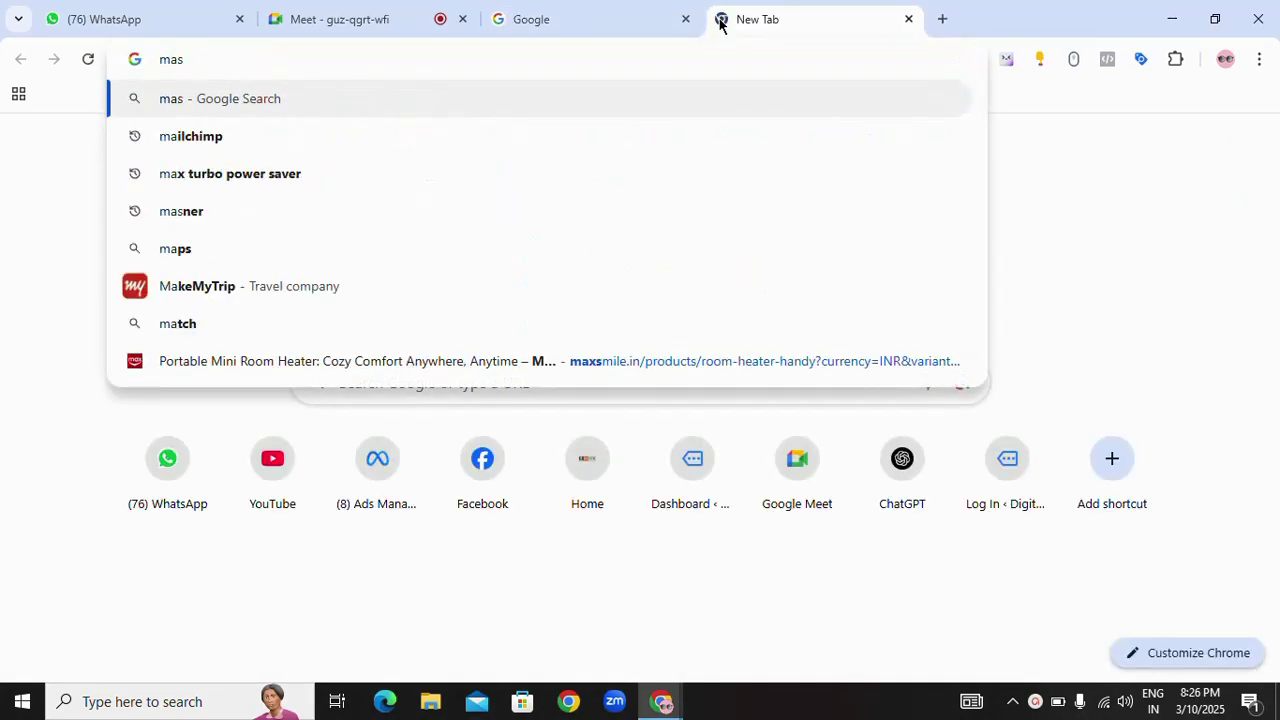
key("BackSpace")
key("BackSpace")
key("BackSpace")
key("BackSpace")
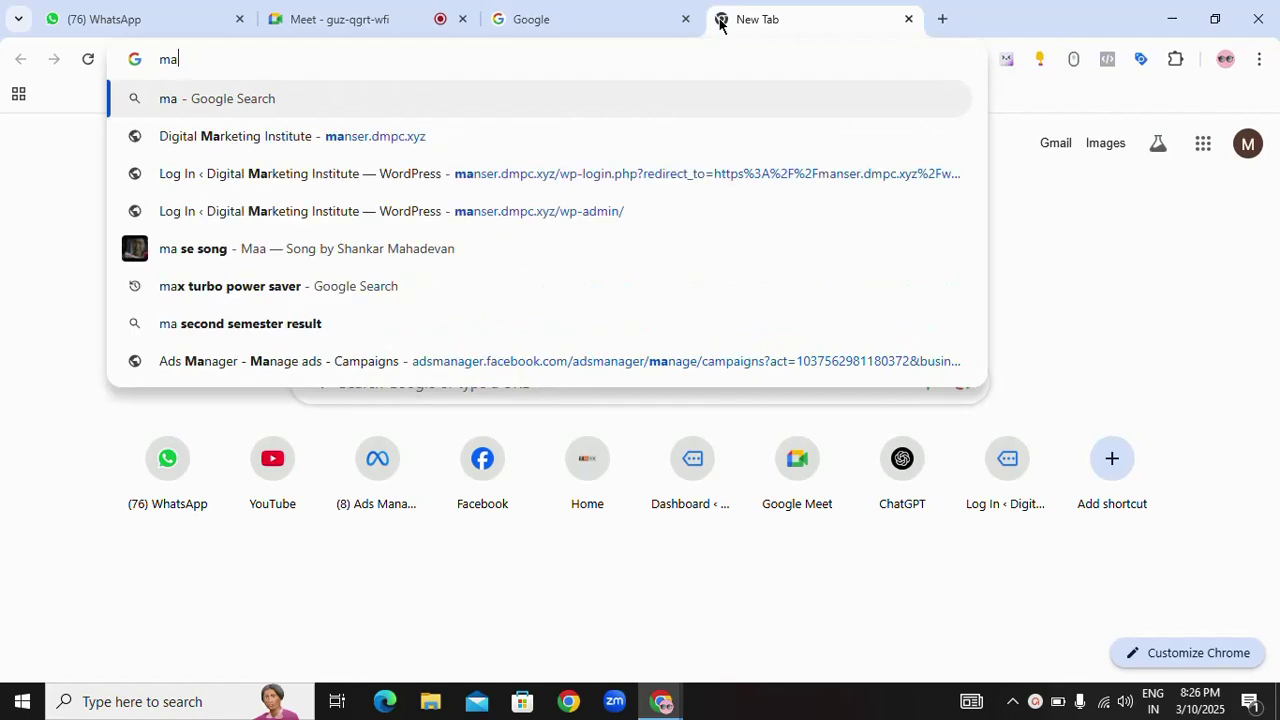
type("s")
key("BackSpace")
type("ns")
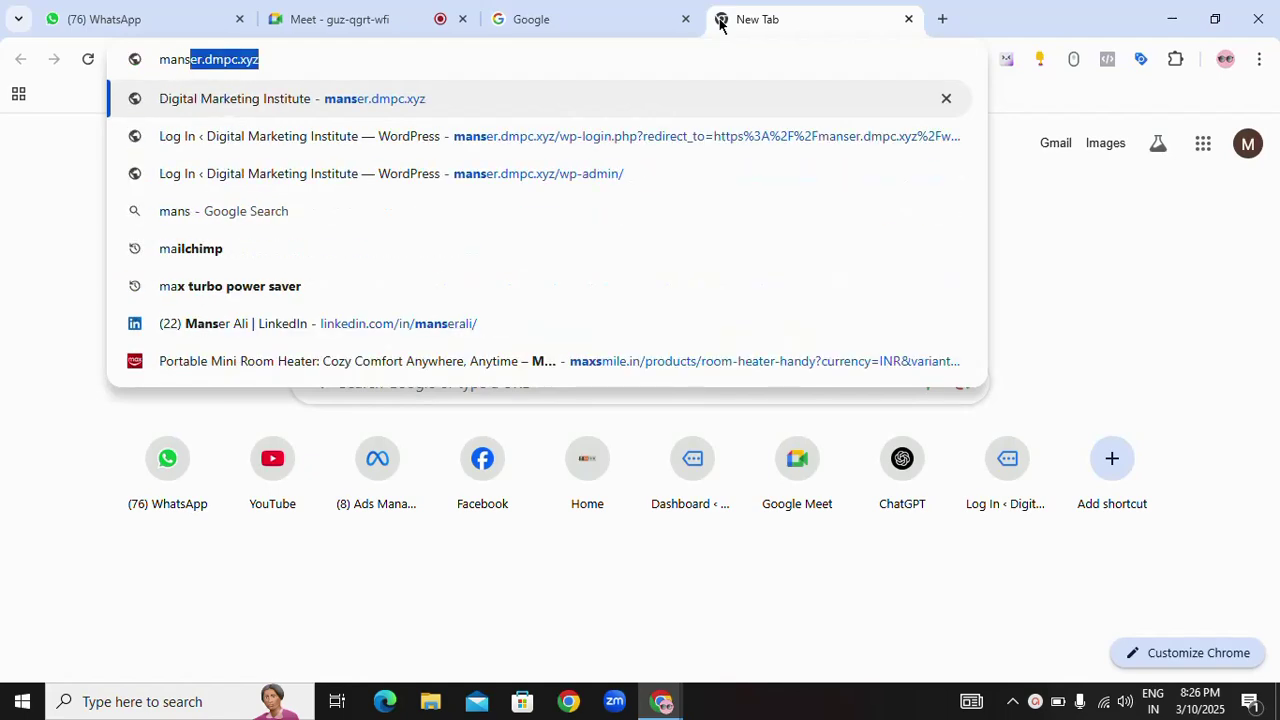
key("Return")
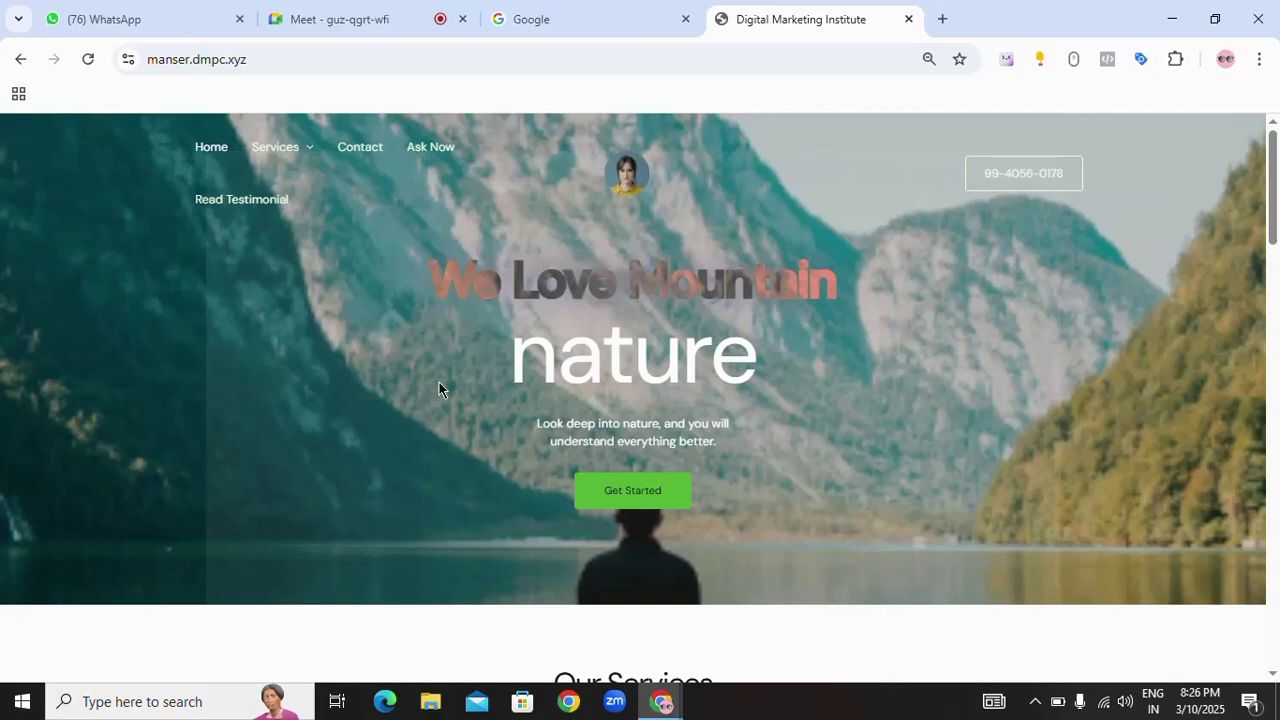
- Look through the home page's banner, Our Services section, customer testimonial and About Us section
scroll(438, 388, "down", 8)
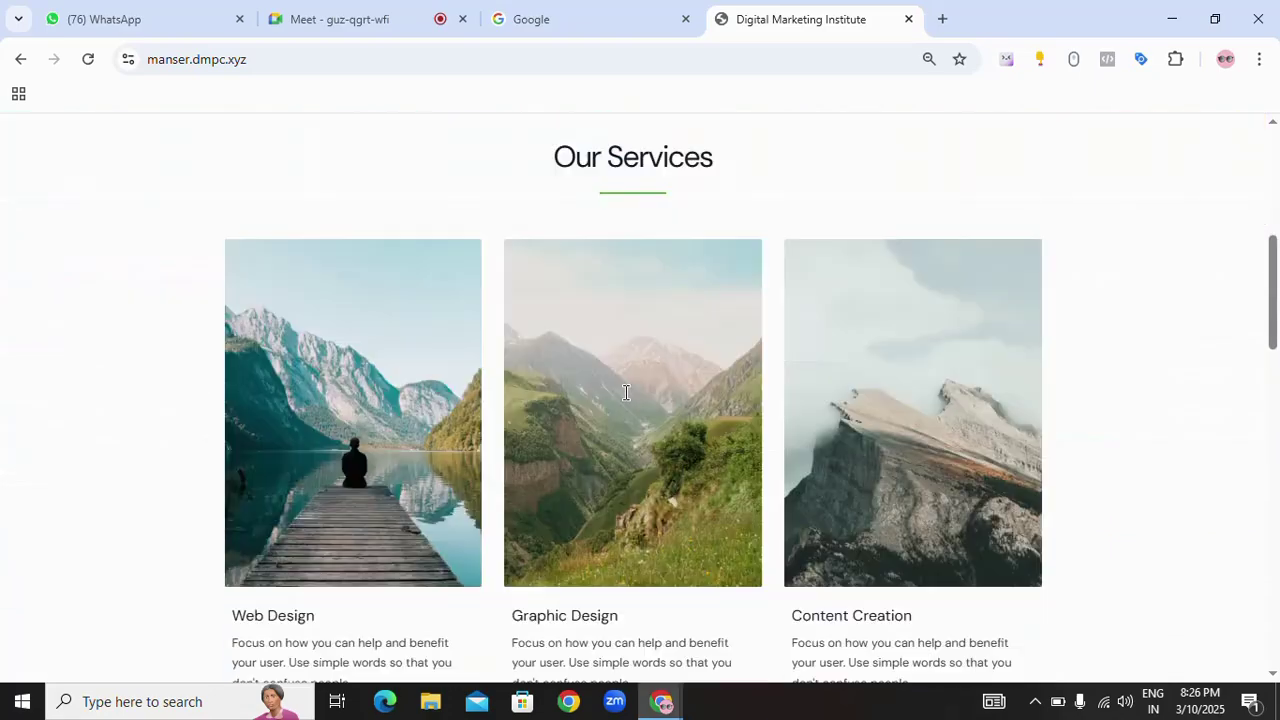
scroll(626, 392, "up", 10)
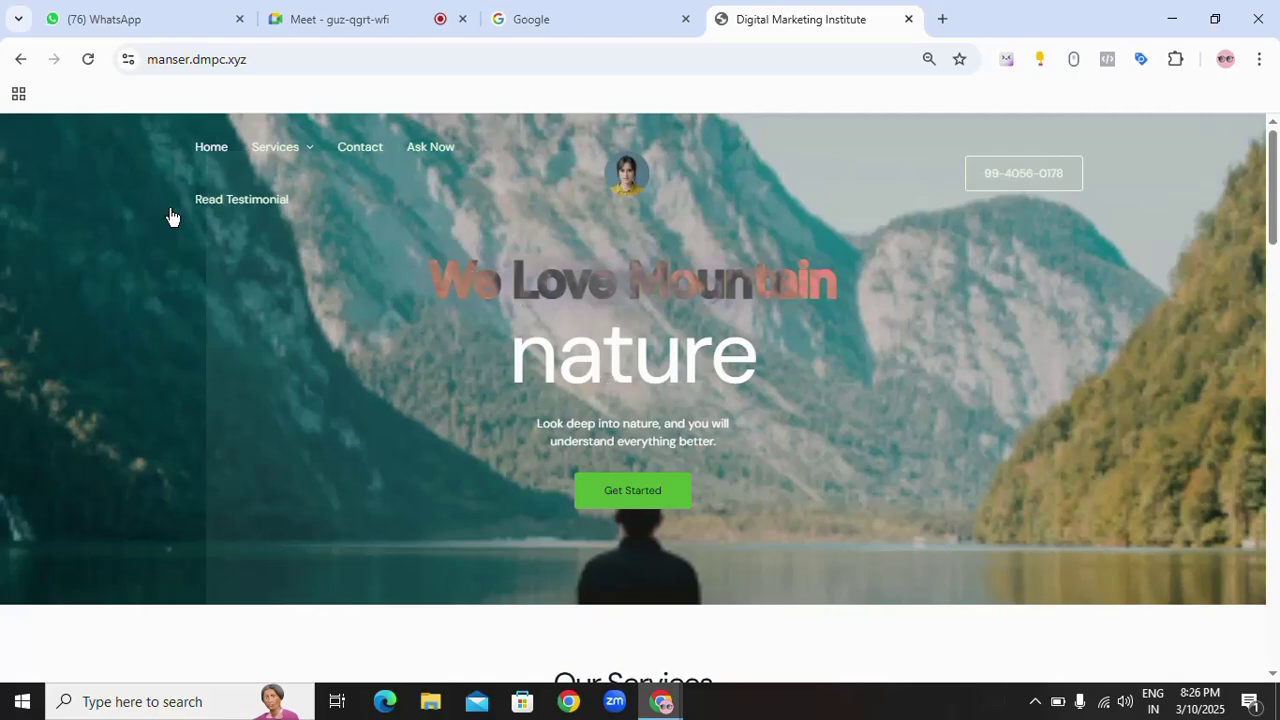
scroll(460, 280, "down", 5)
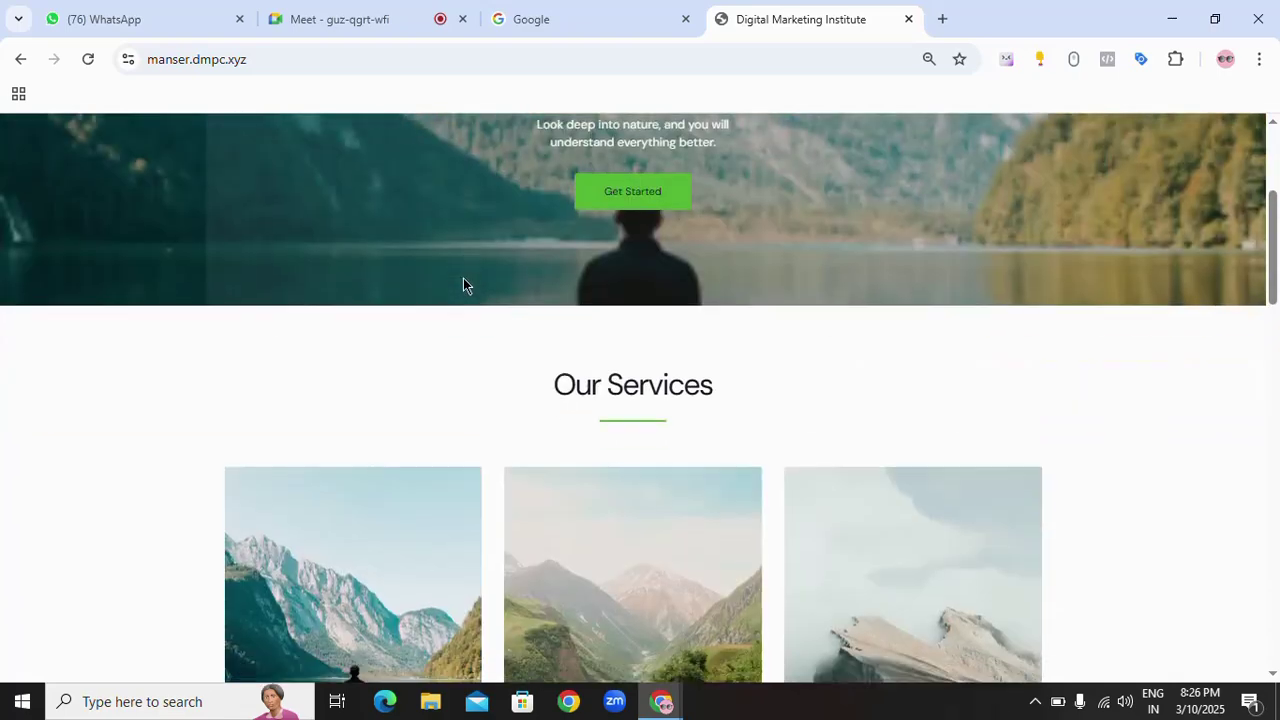
scroll(470, 289, "down", 1)
scroll(540, 306, "up", 6)
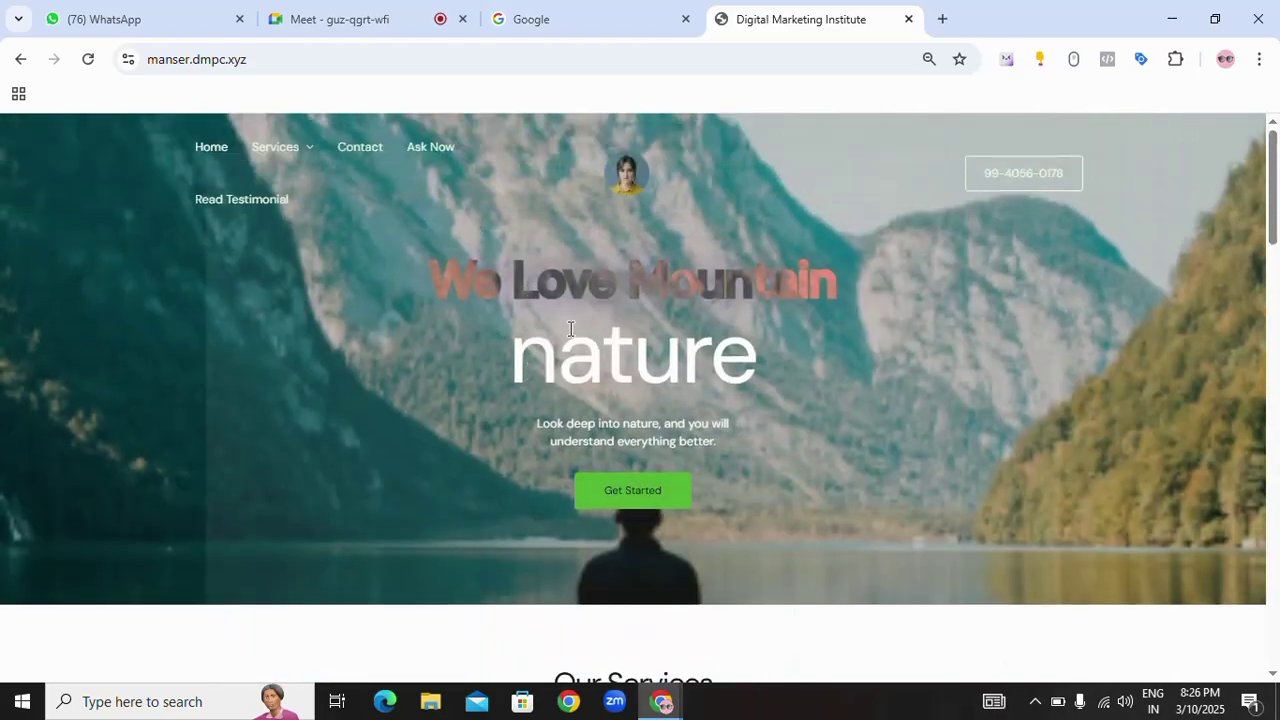
scroll(440, 260, "down", 5)
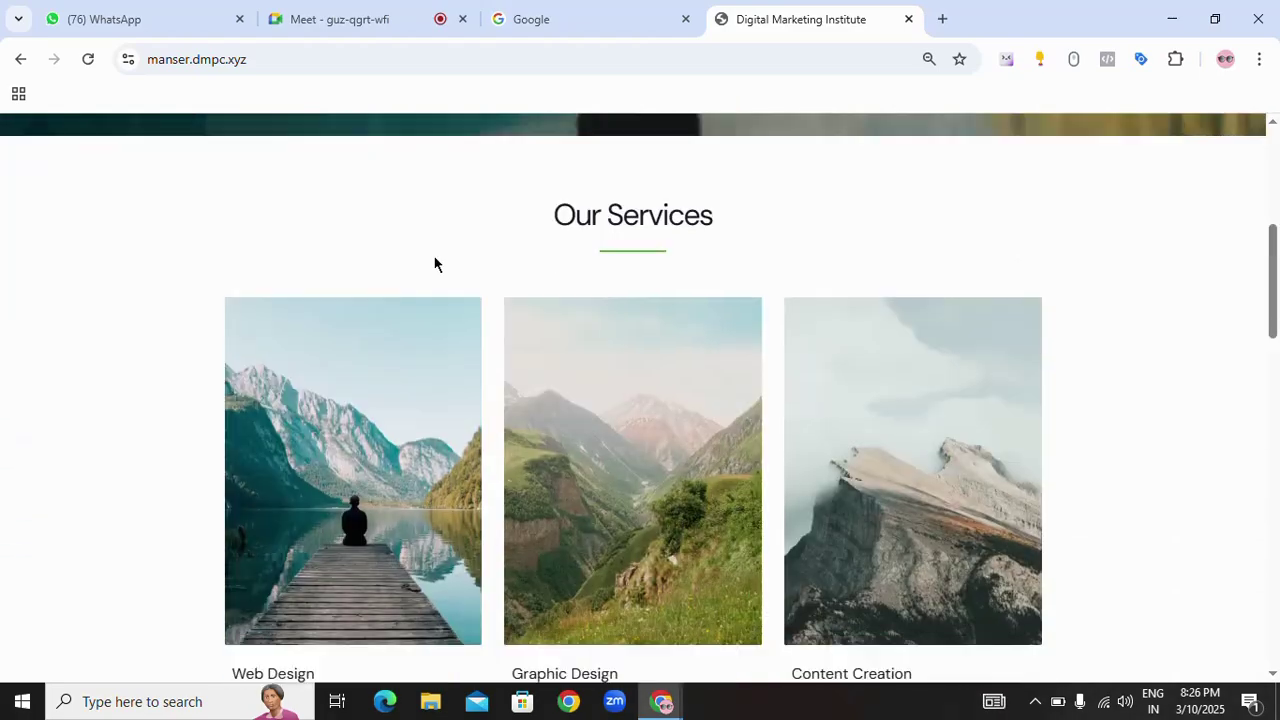
scroll(434, 263, "down", 6)
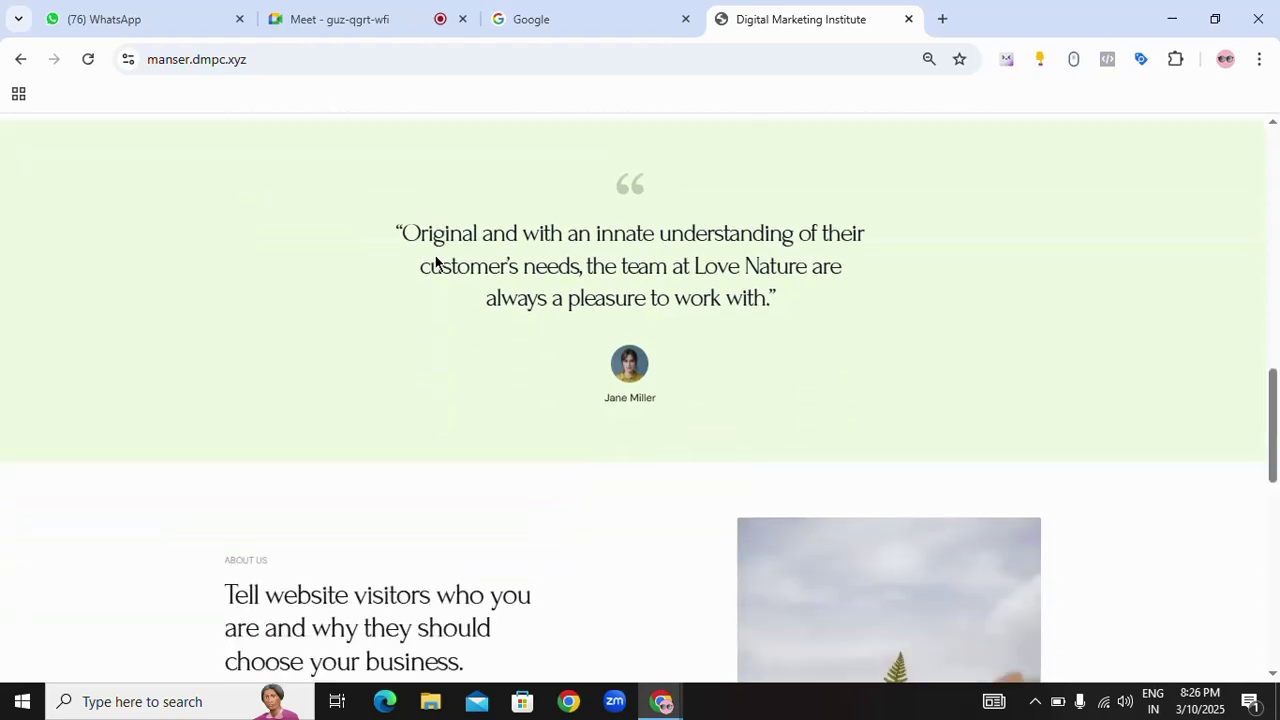
left_click_drag(383, 191, 688, 341)
left_click(674, 412)
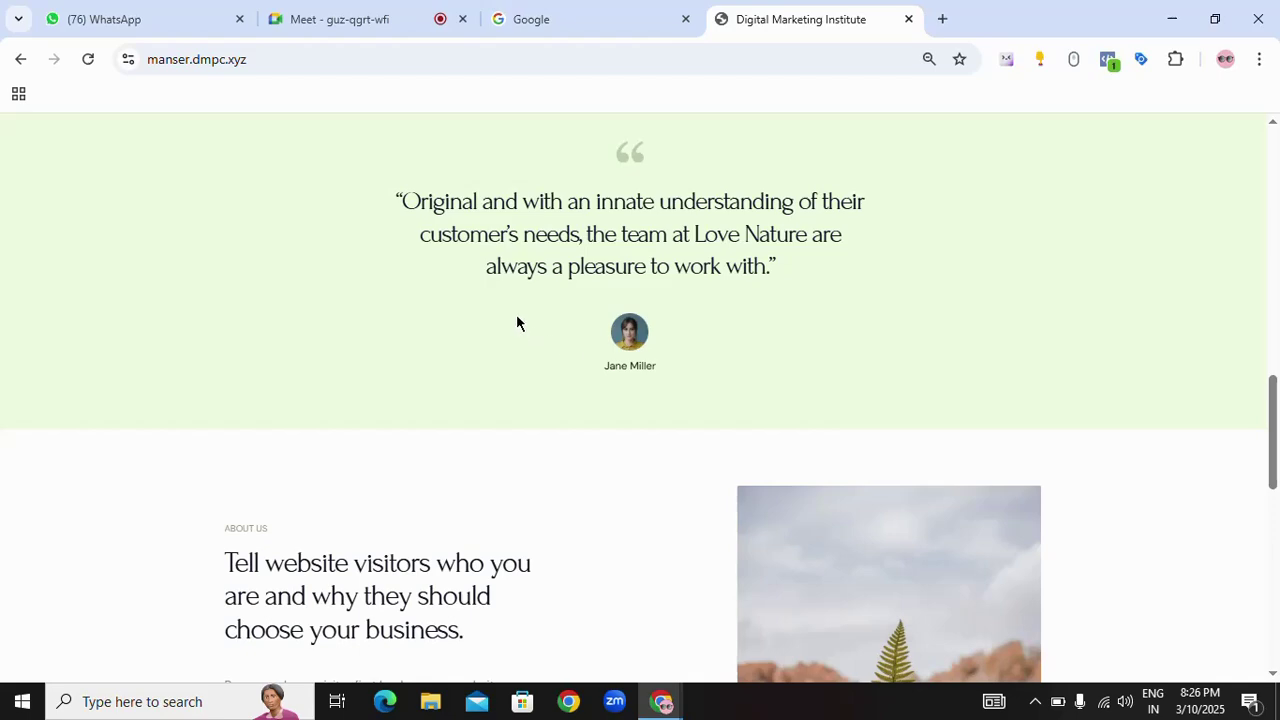
scroll(516, 323, "up", 15)
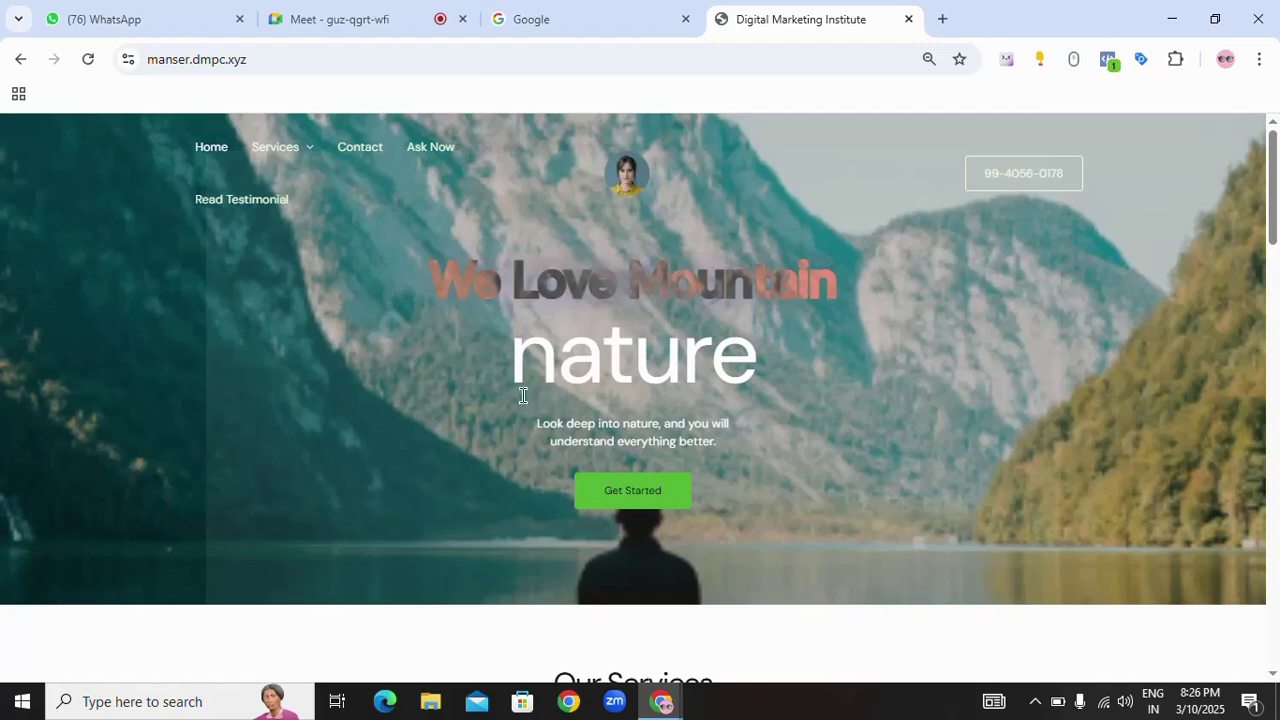
- Open the site's Contact page and examine the name, email and message fields of its contact form
left_click(358, 150)
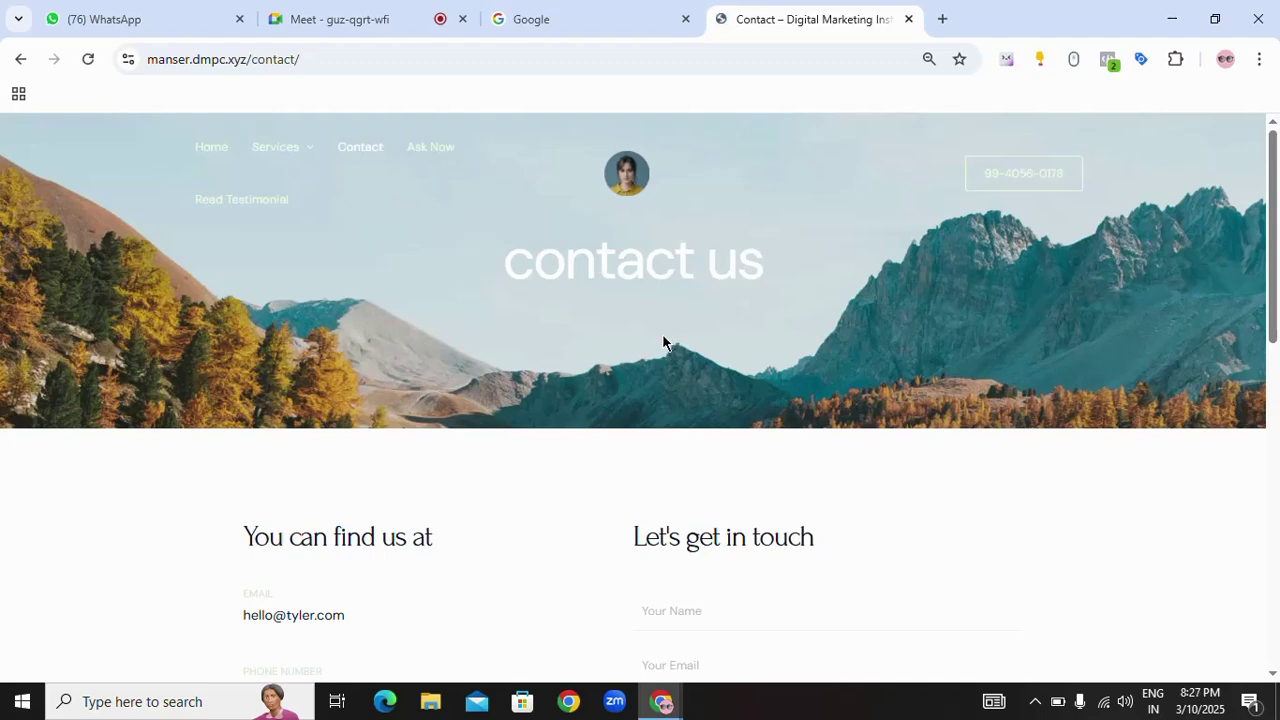
scroll(663, 337, "down", 3)
scroll(662, 341, "down", 1)
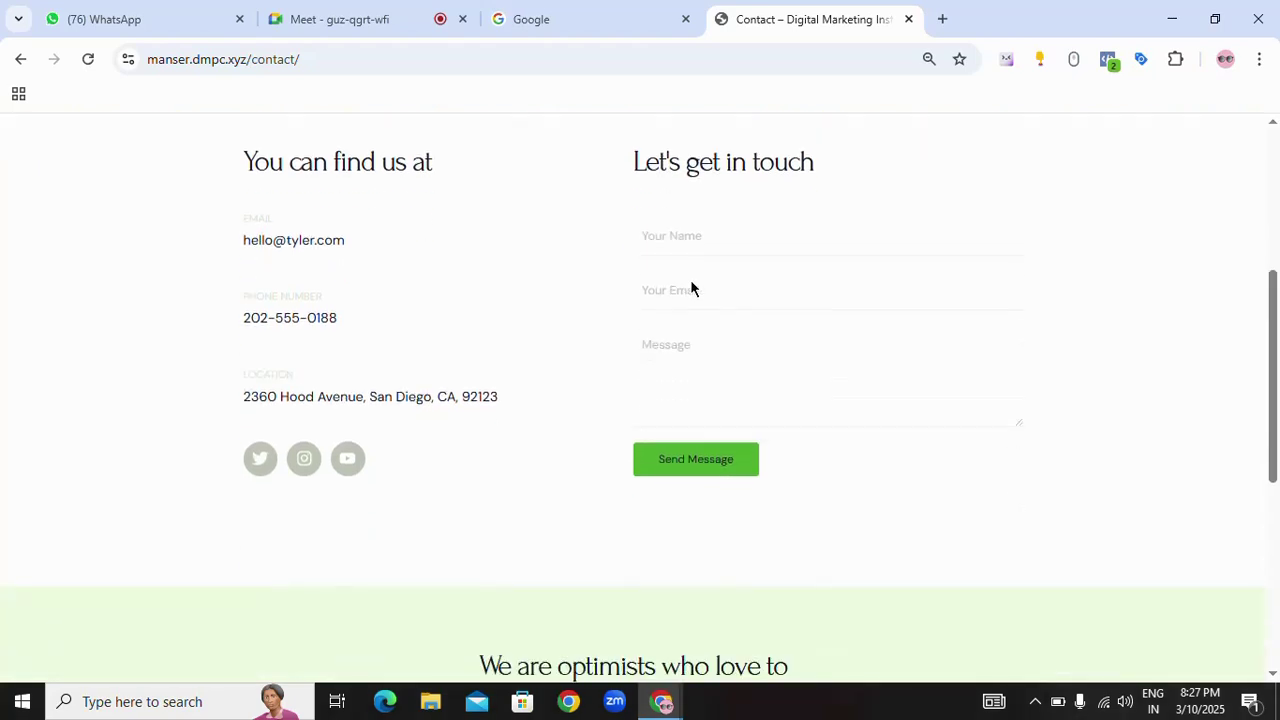
left_click(687, 248)
left_click(688, 303)
left_click(688, 350)
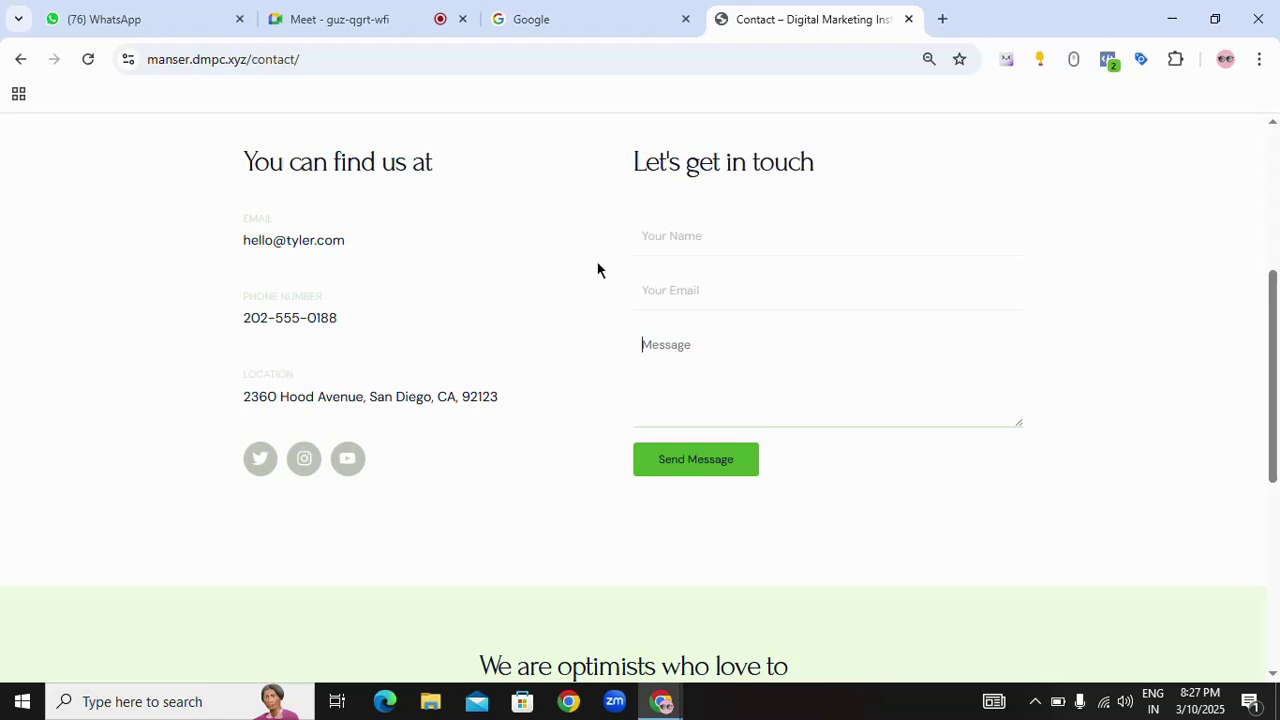
scroll(605, 297, "up", 4)
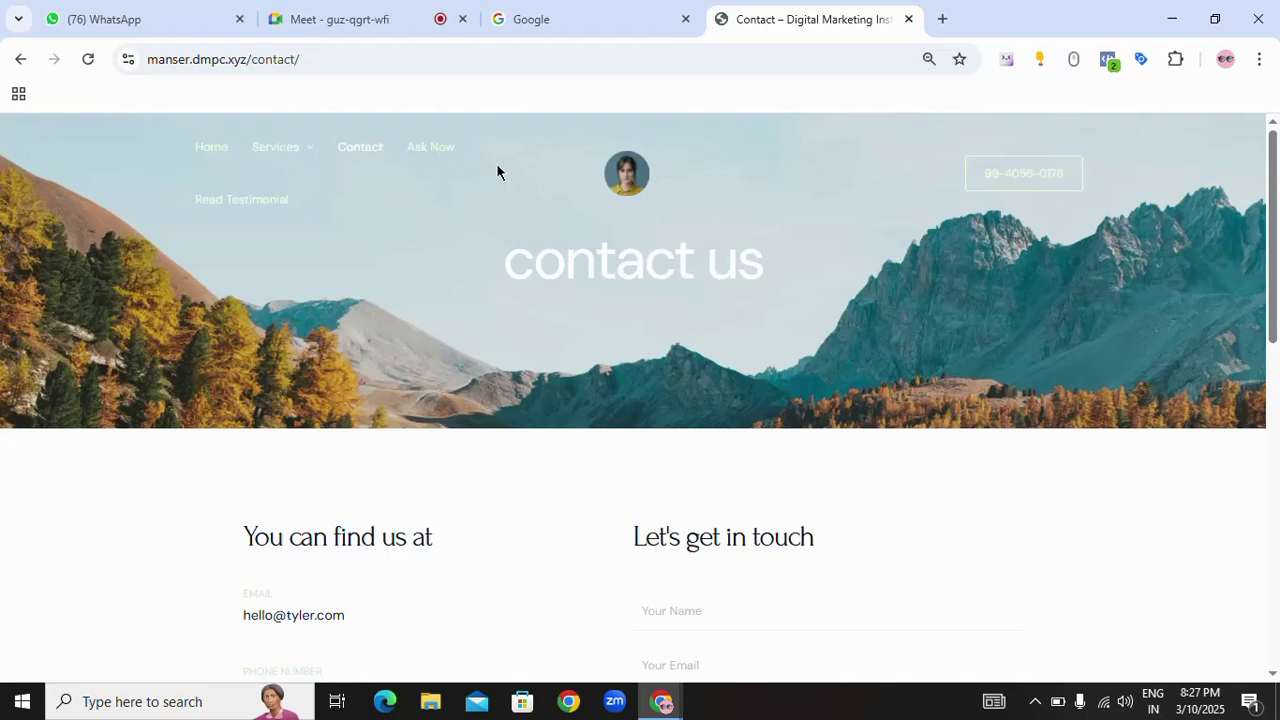
- Switch to the Google page's browser tab and open Google Tag Manager there
left_click(629, 27)
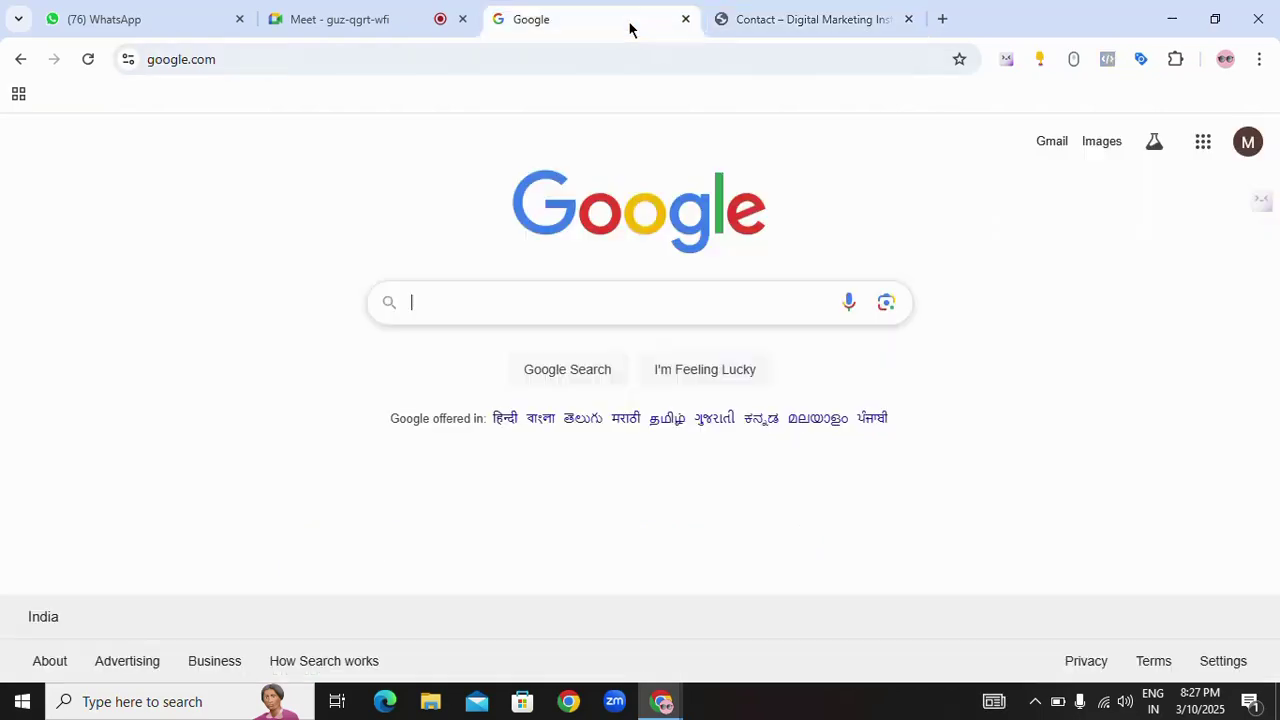
left_click(569, 63)
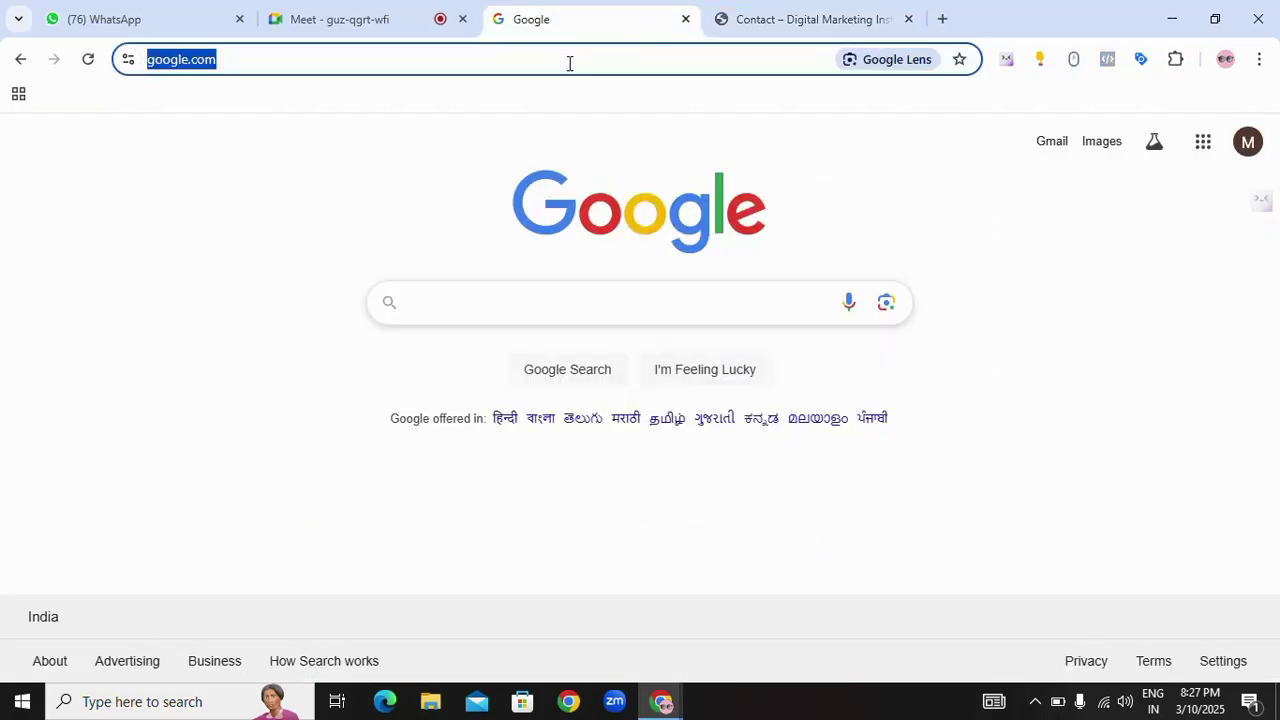
type("tag")
key("Return")
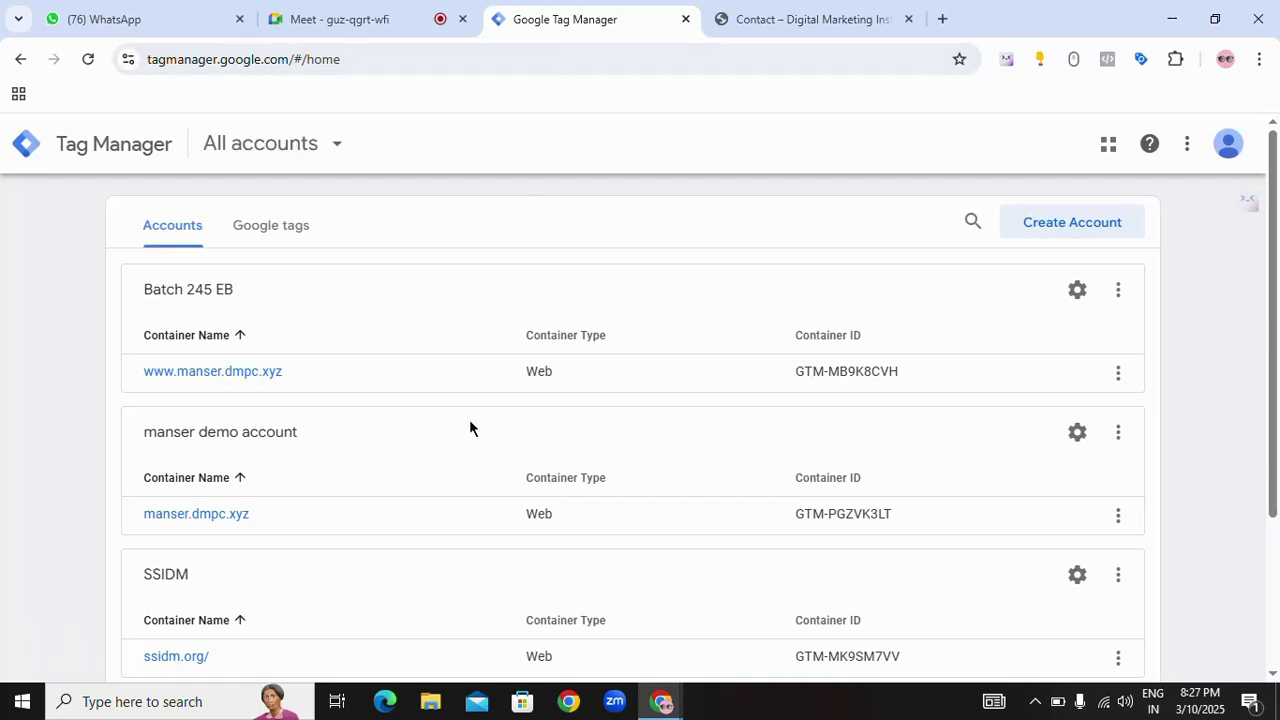
- Examine the Tag Manager accounts and their containers, from Batch 245 EB down to WB Batch
scroll(340, 350, "down", 2)
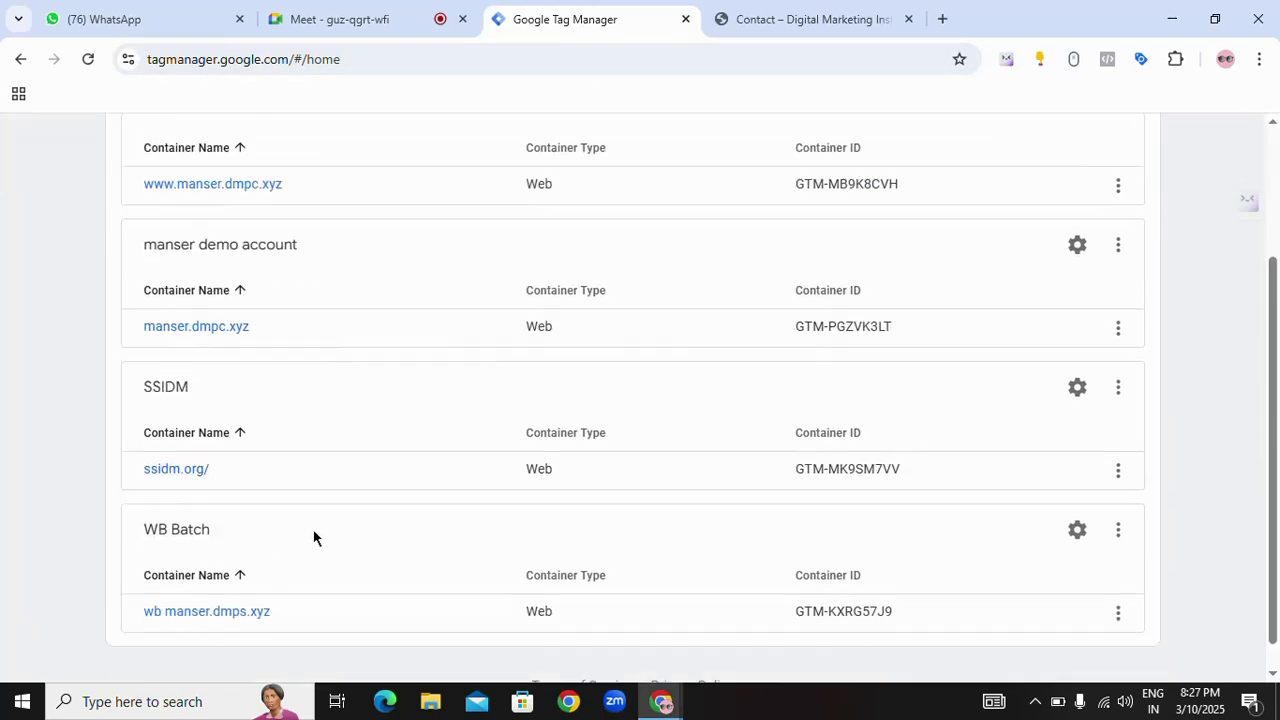
scroll(316, 530, "up", 2)
scroll(720, 342, "down", 1)
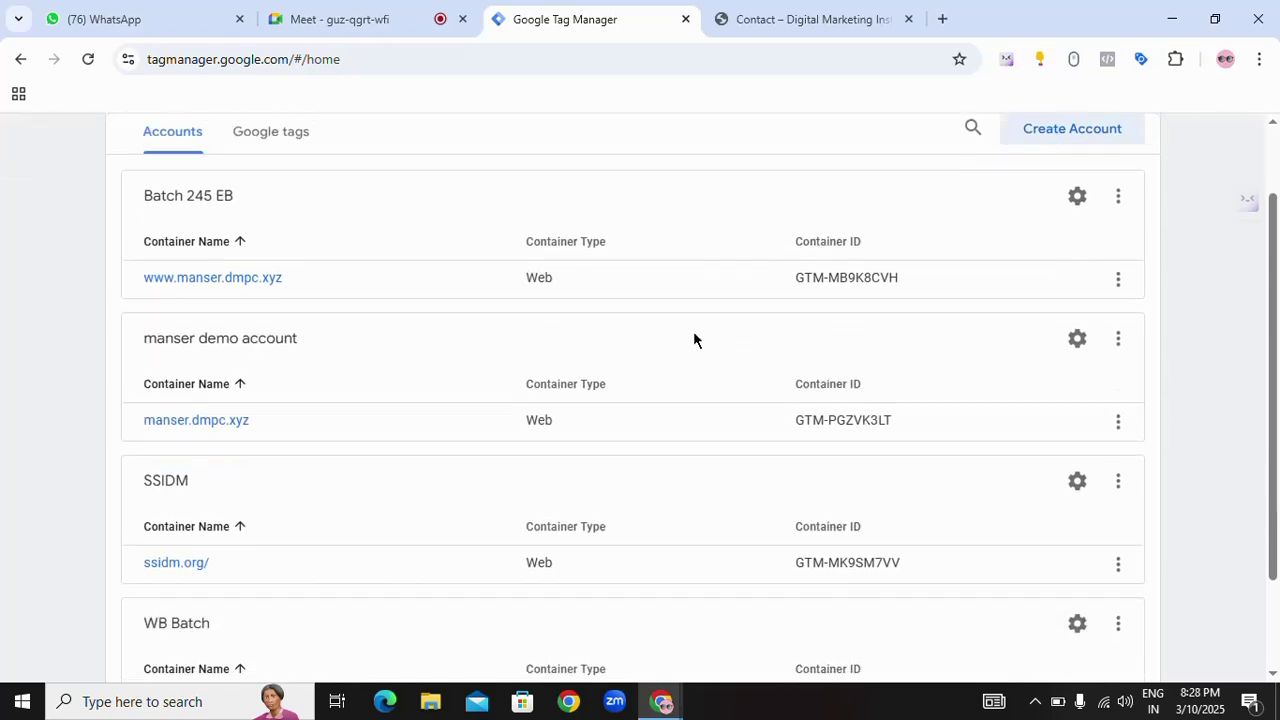
left_click_drag(138, 200, 250, 202)
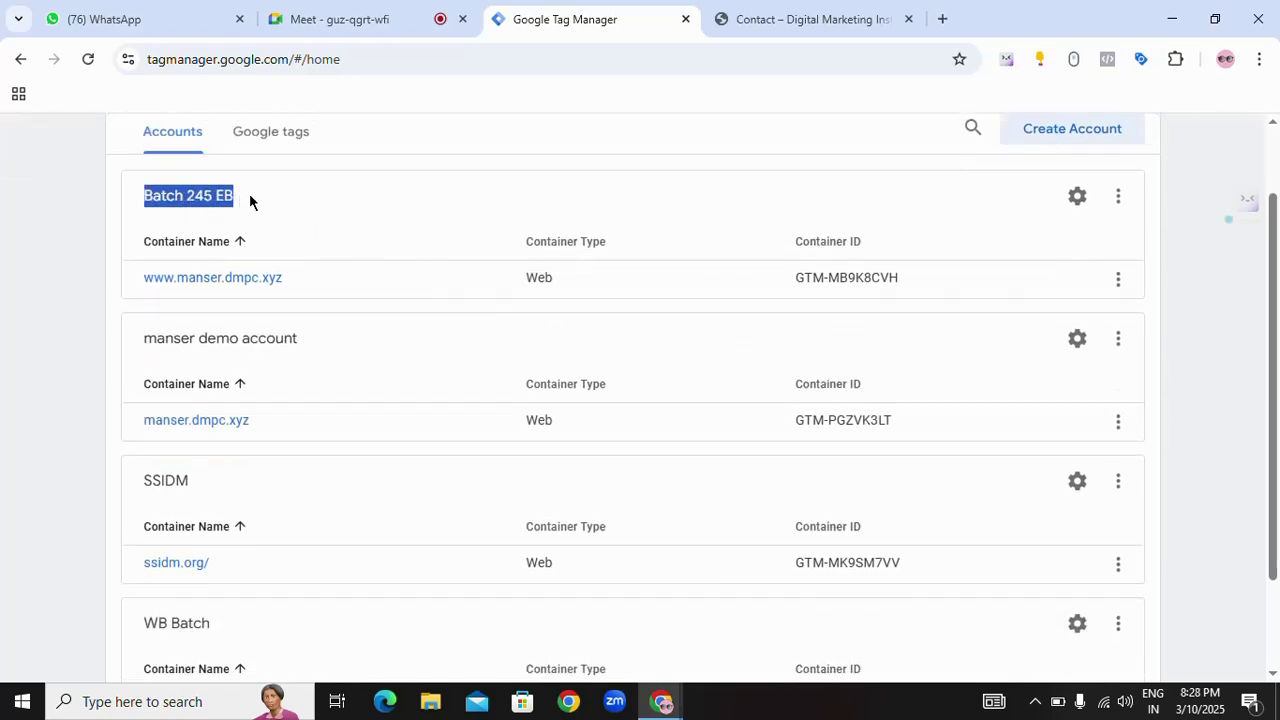
left_click(366, 211)
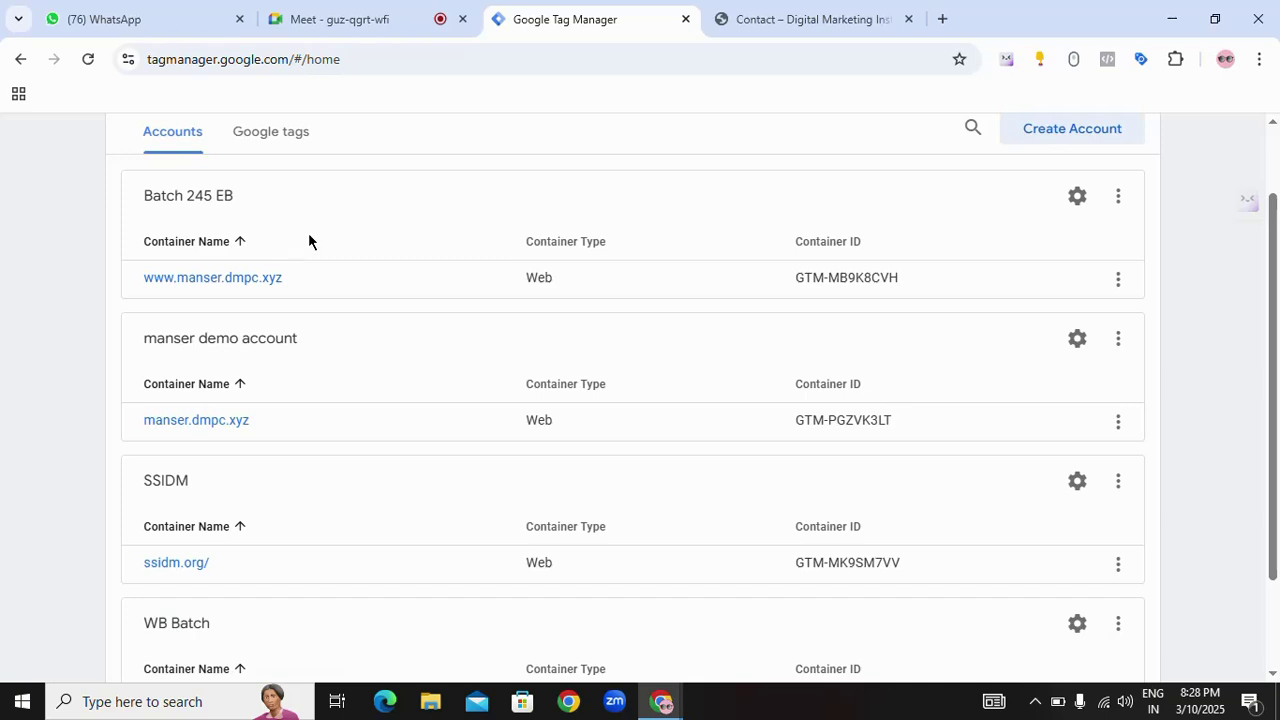
scroll(374, 294, "down", 2)
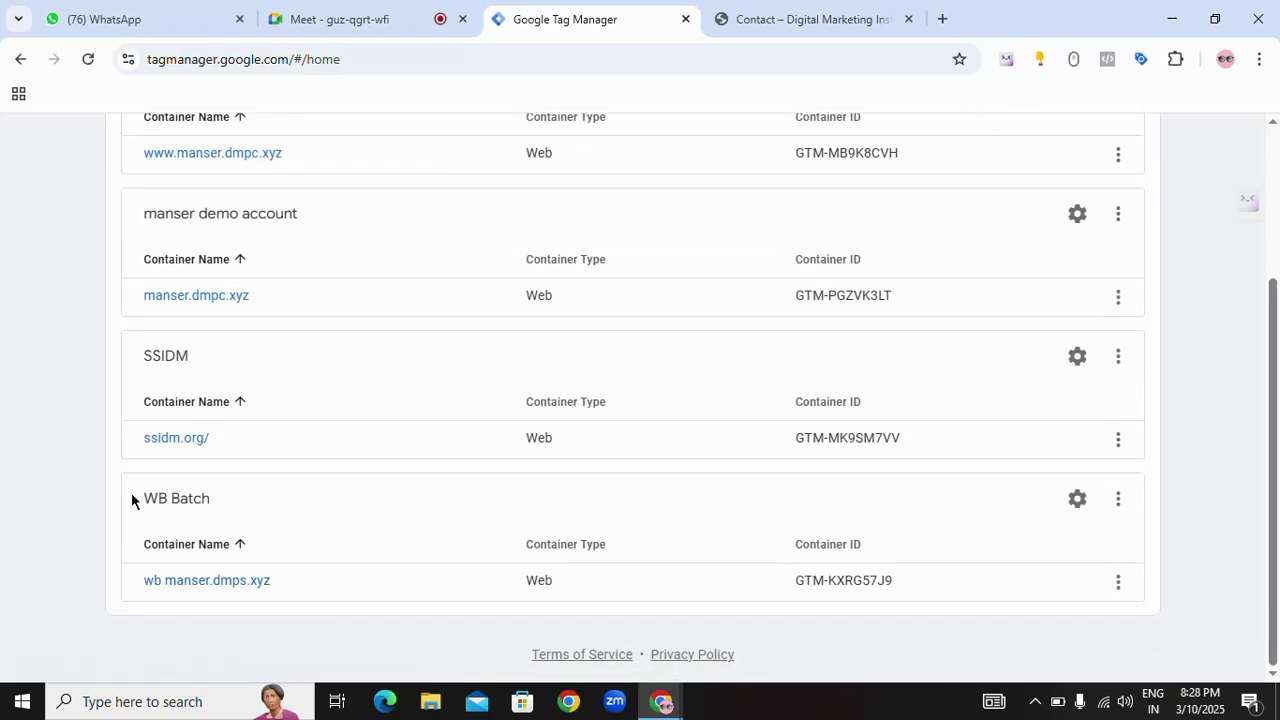
left_click_drag(132, 500, 286, 580)
left_click(142, 603)
left_click_drag(148, 581, 326, 586)
left_click(443, 577)
- Open the WB Batch account's wb manser.dmps.xyz container and review its list of tags
left_click(219, 580)
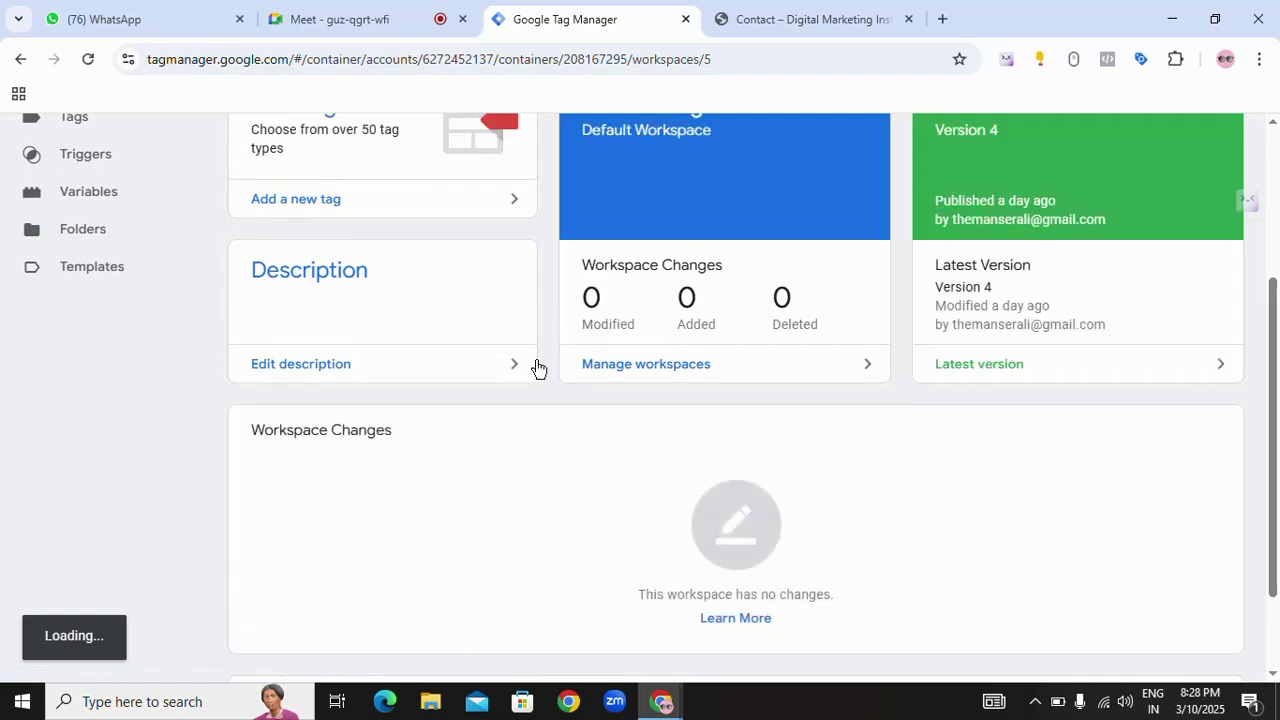
scroll(554, 366, "up", 3)
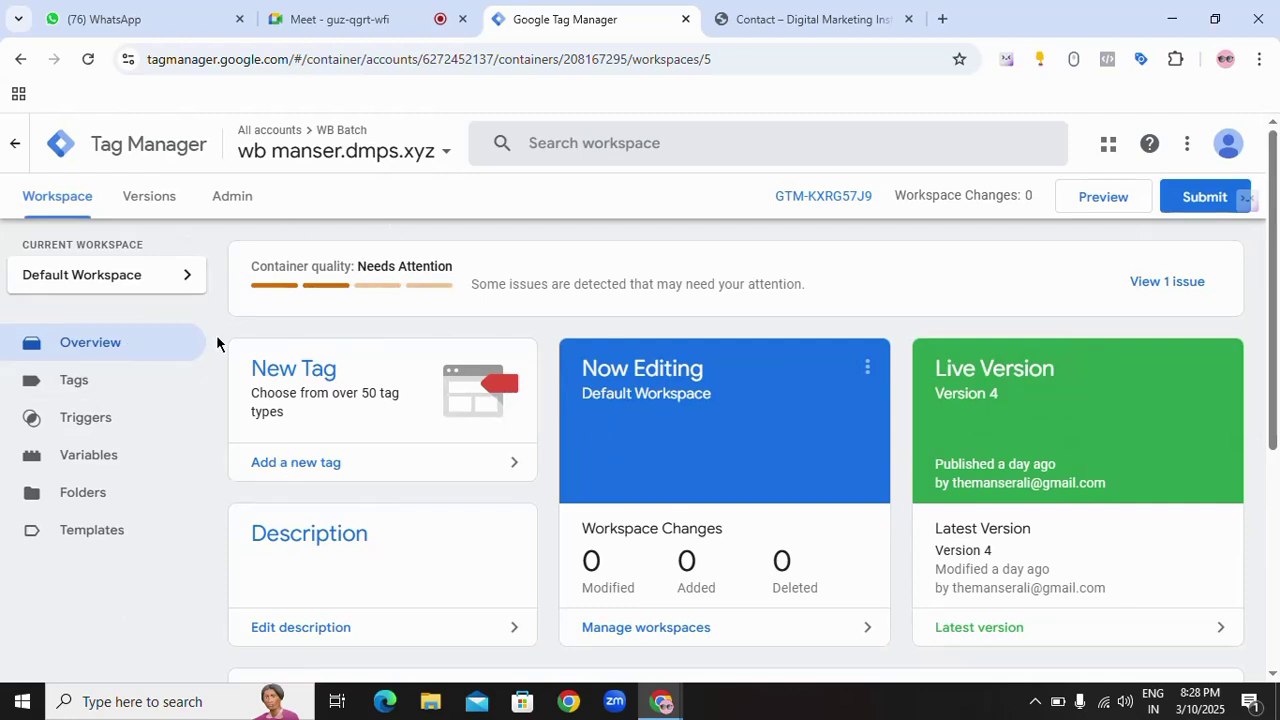
left_click(68, 382)
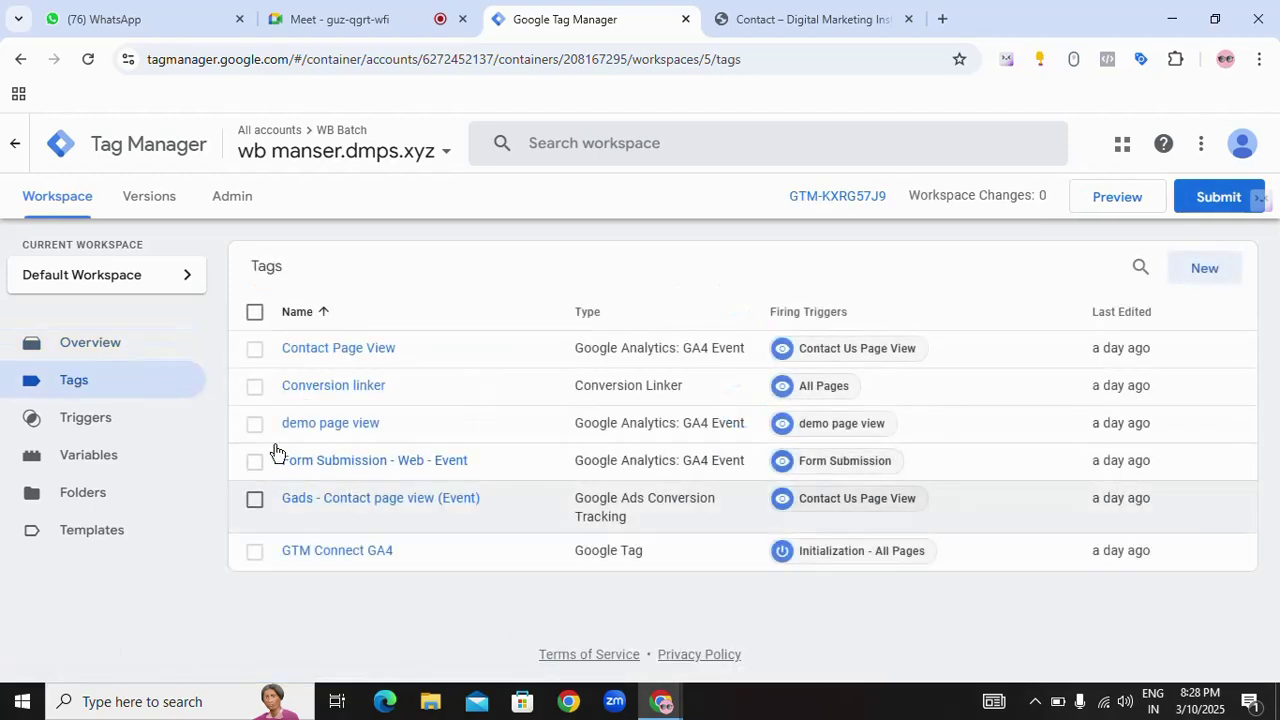
left_click_drag(217, 352, 494, 643)
left_click(495, 638)
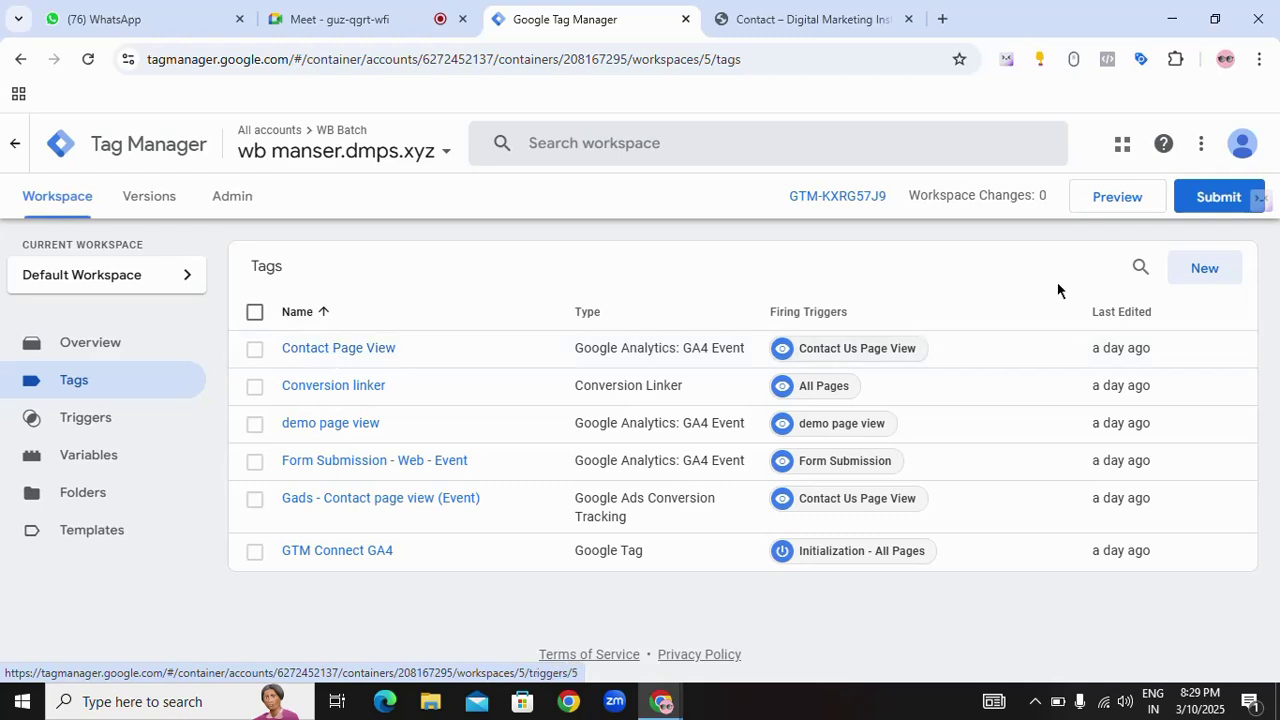
left_click(1105, 201)
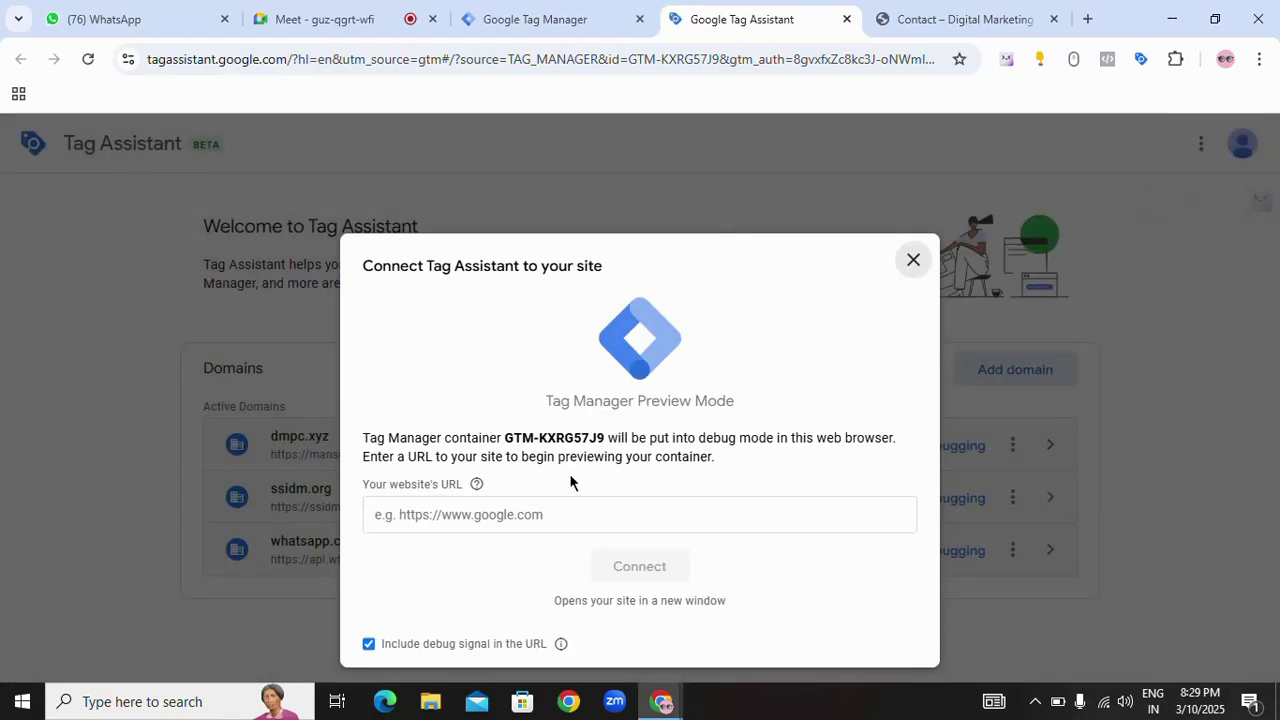
left_click(531, 519)
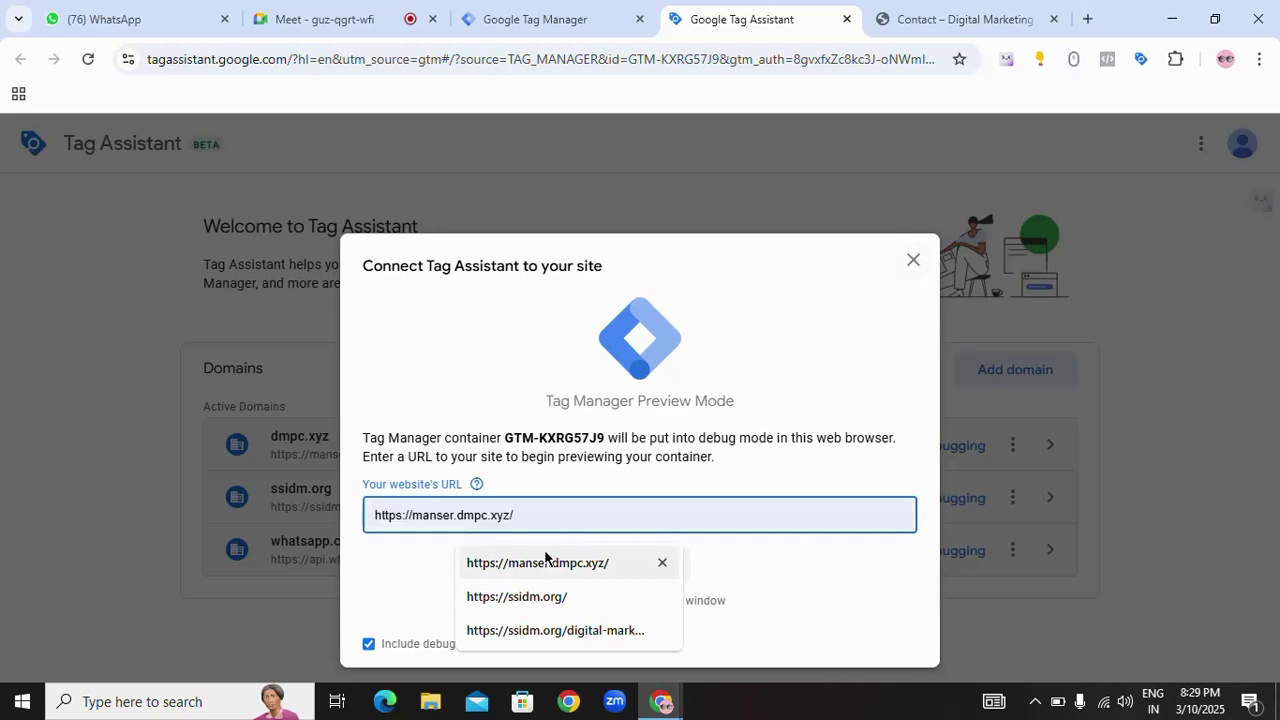
left_click(548, 563)
left_click(636, 566)
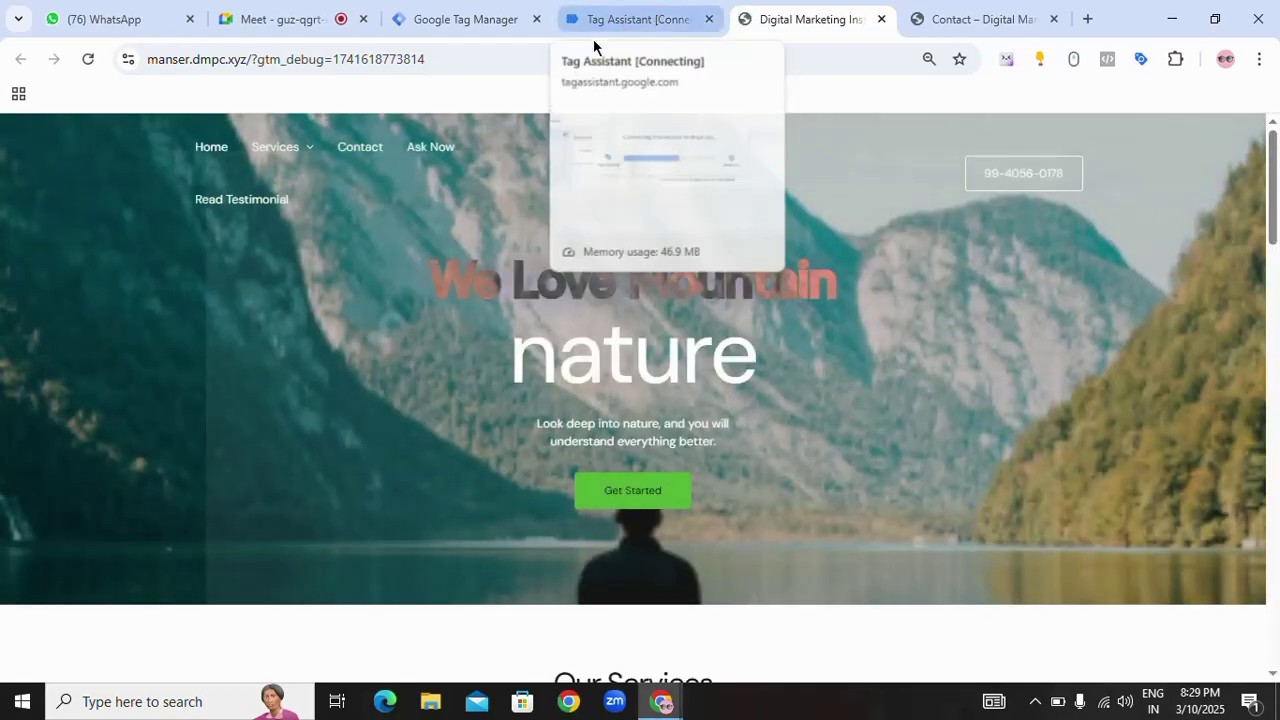
- Return to Tag Assistant, continue into the connected debug session and check which tags fired and which did not
left_click(622, 21)
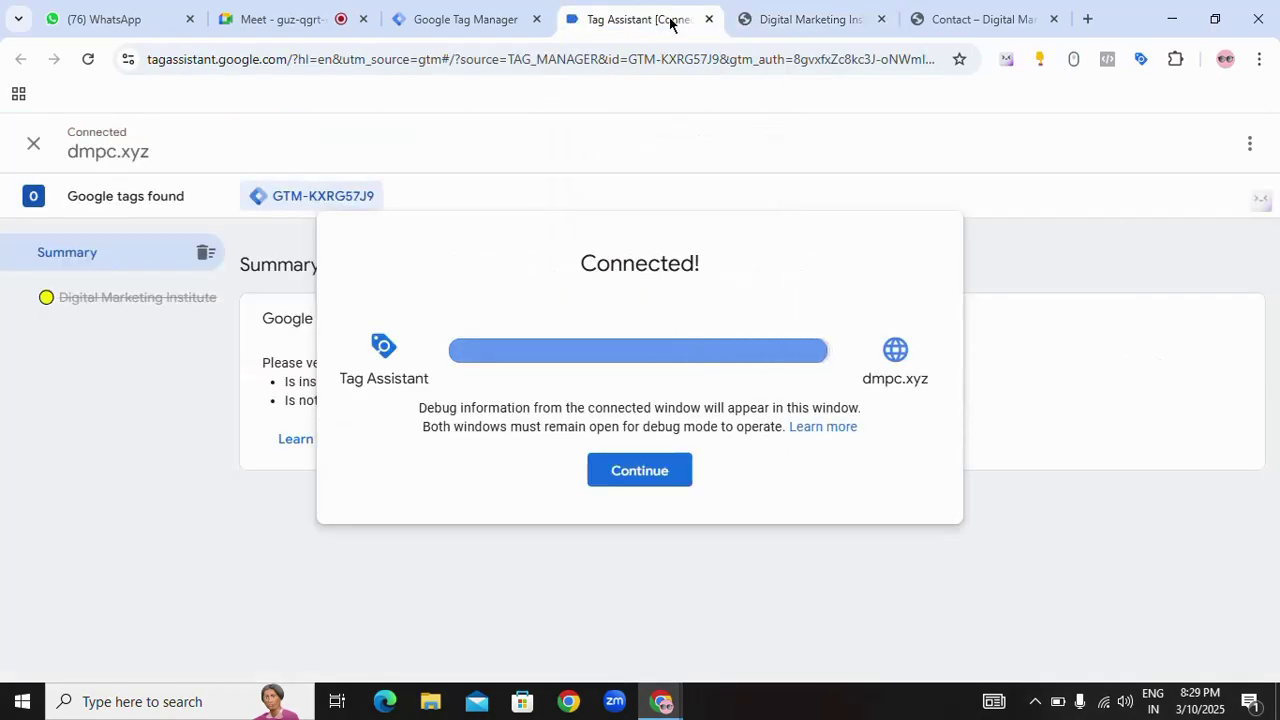
left_click(778, 21)
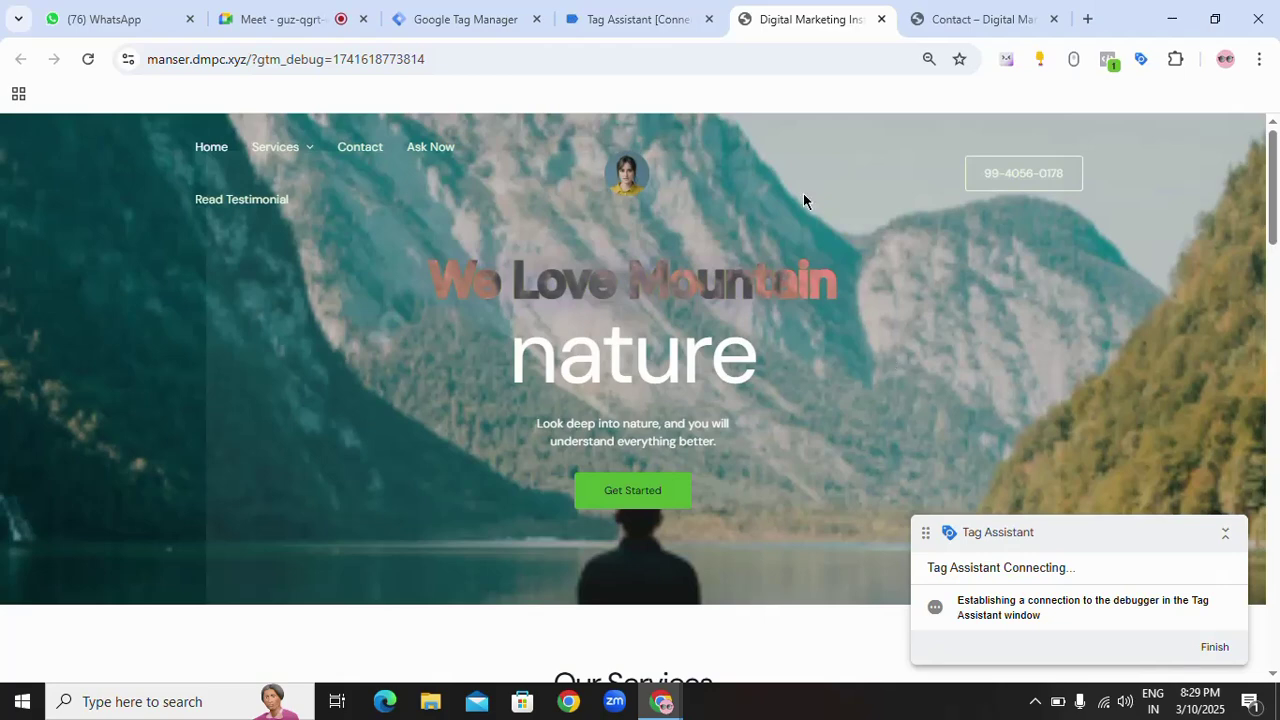
left_click(629, 21)
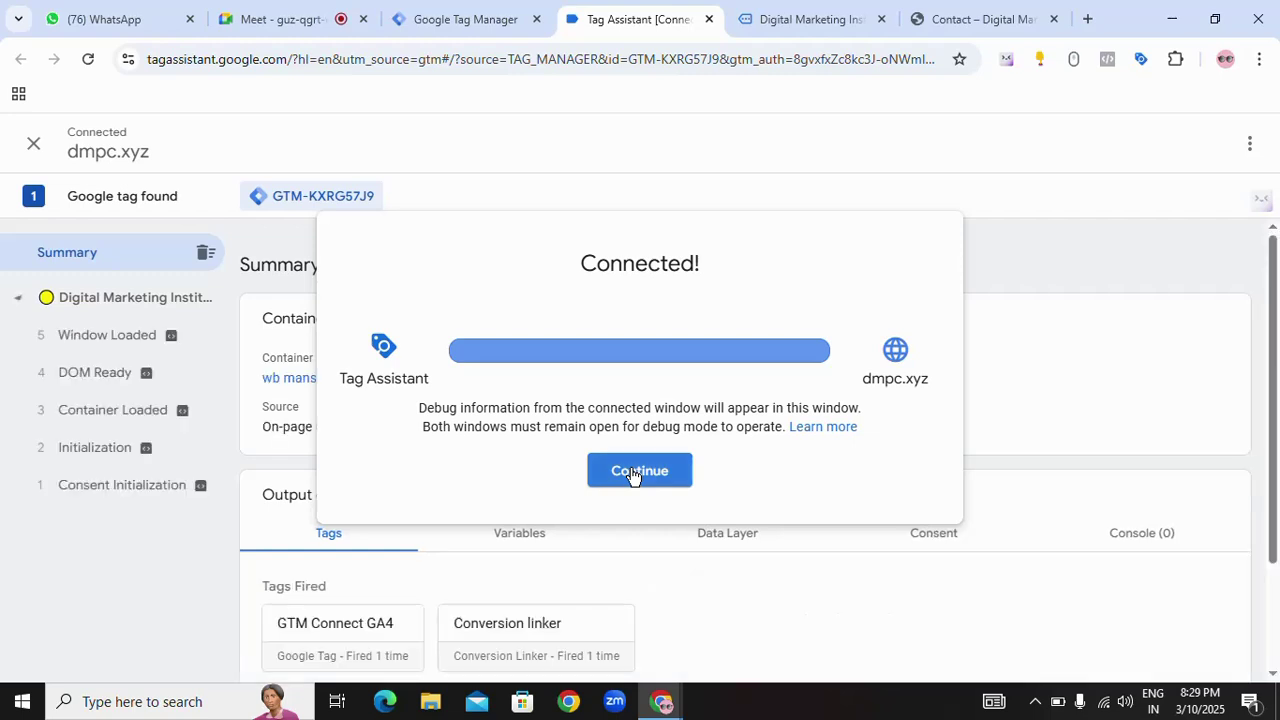
left_click(632, 473)
scroll(542, 395, "down", 2)
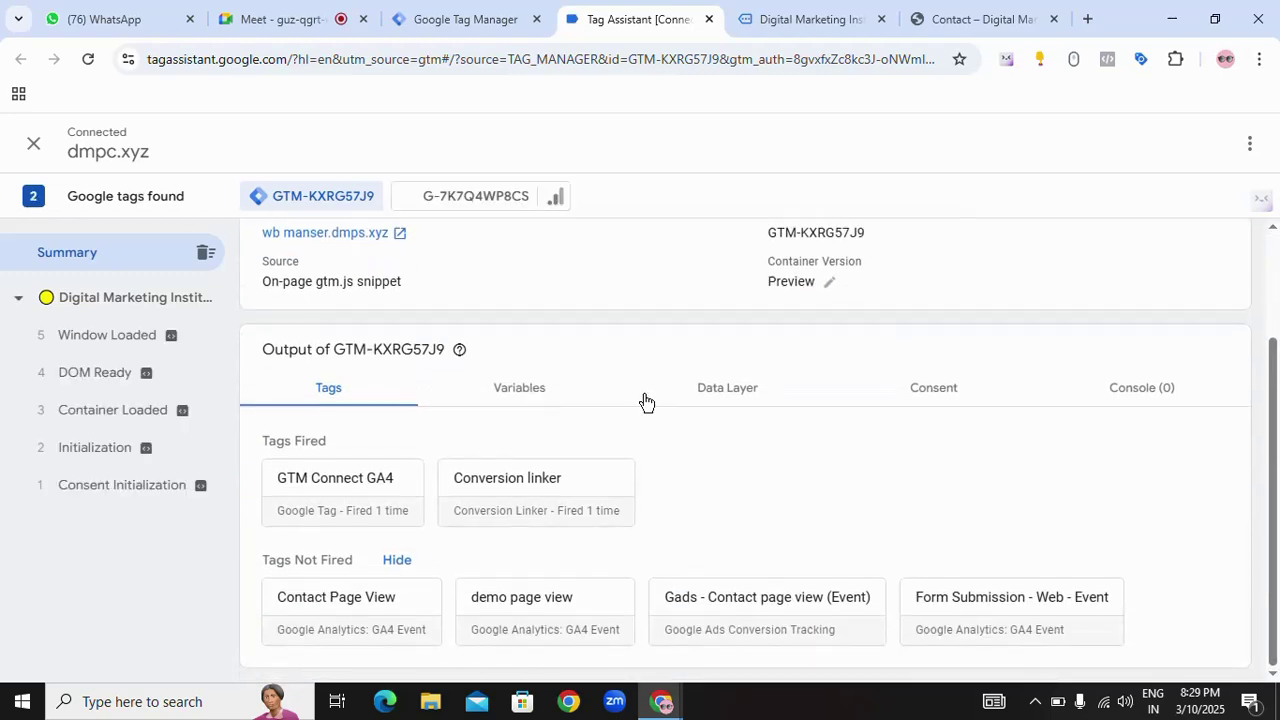
- Compare the fired tags with those not fired, including Contact Page View, and inspect the demo page view tag's details
left_click_drag(272, 480, 397, 491)
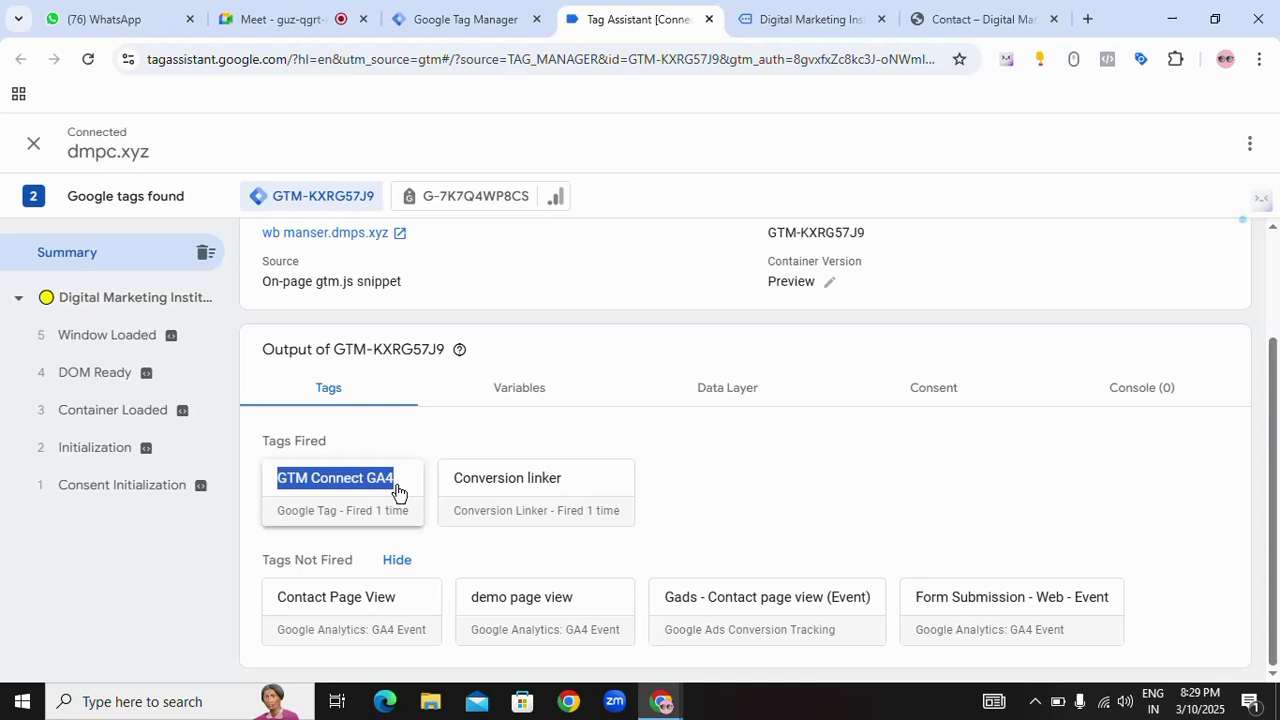
left_click(741, 476)
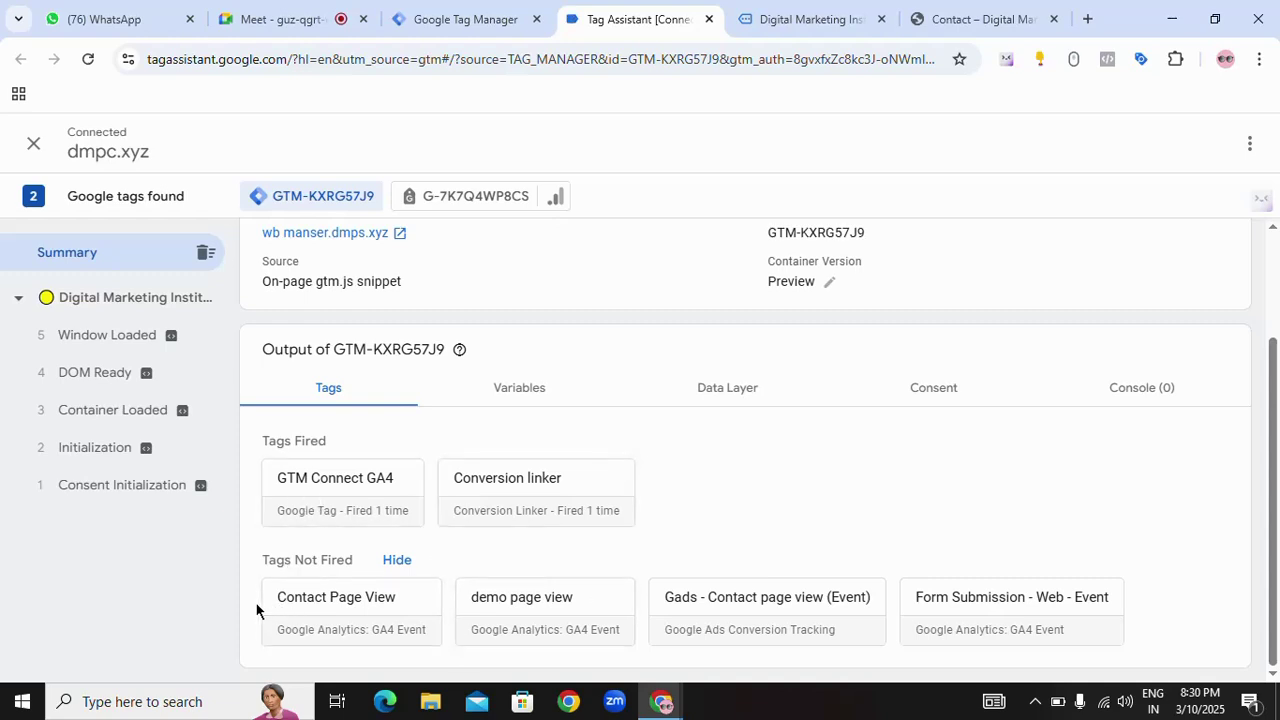
left_click_drag(270, 598, 397, 600)
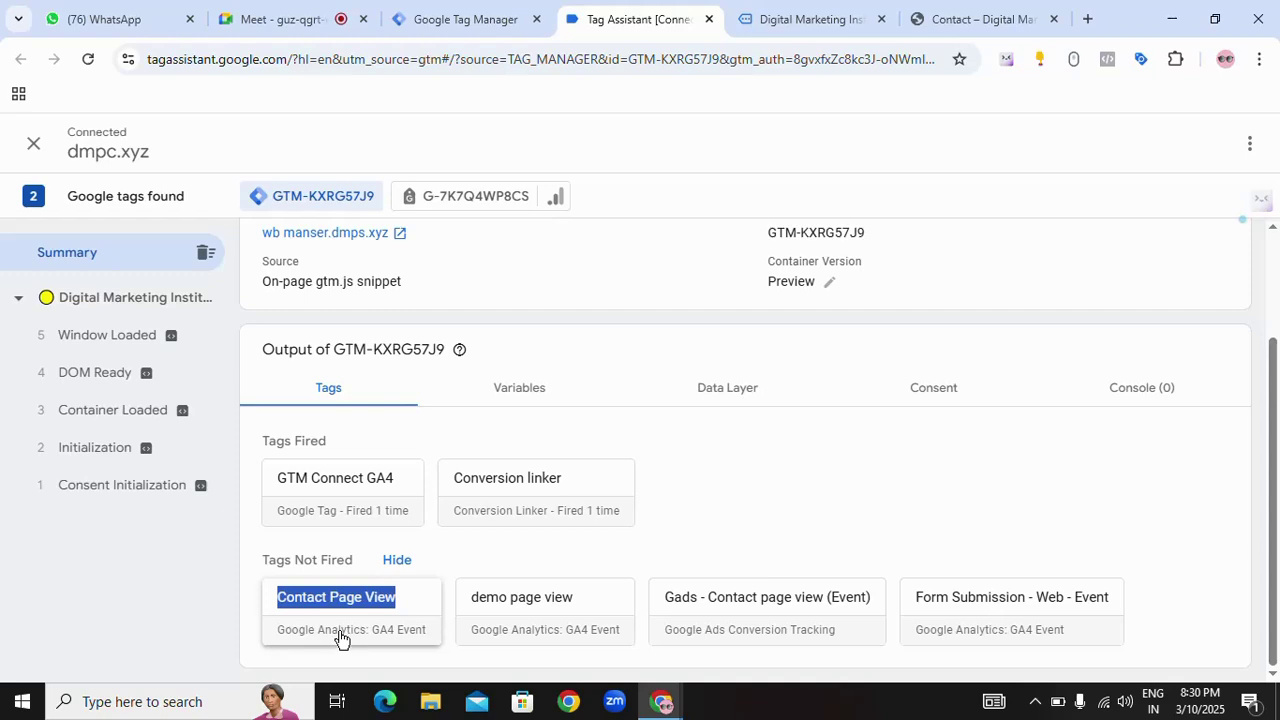
left_click_drag(257, 560, 357, 567)
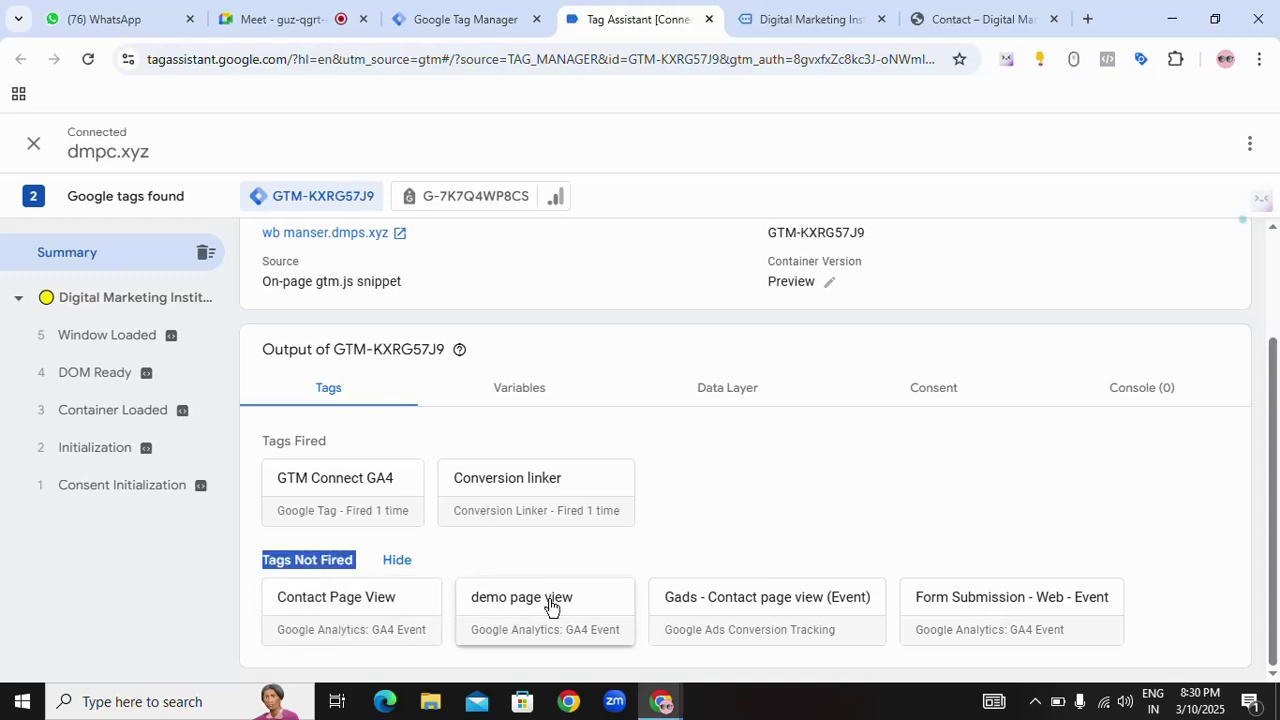
left_click_drag(460, 607, 582, 610)
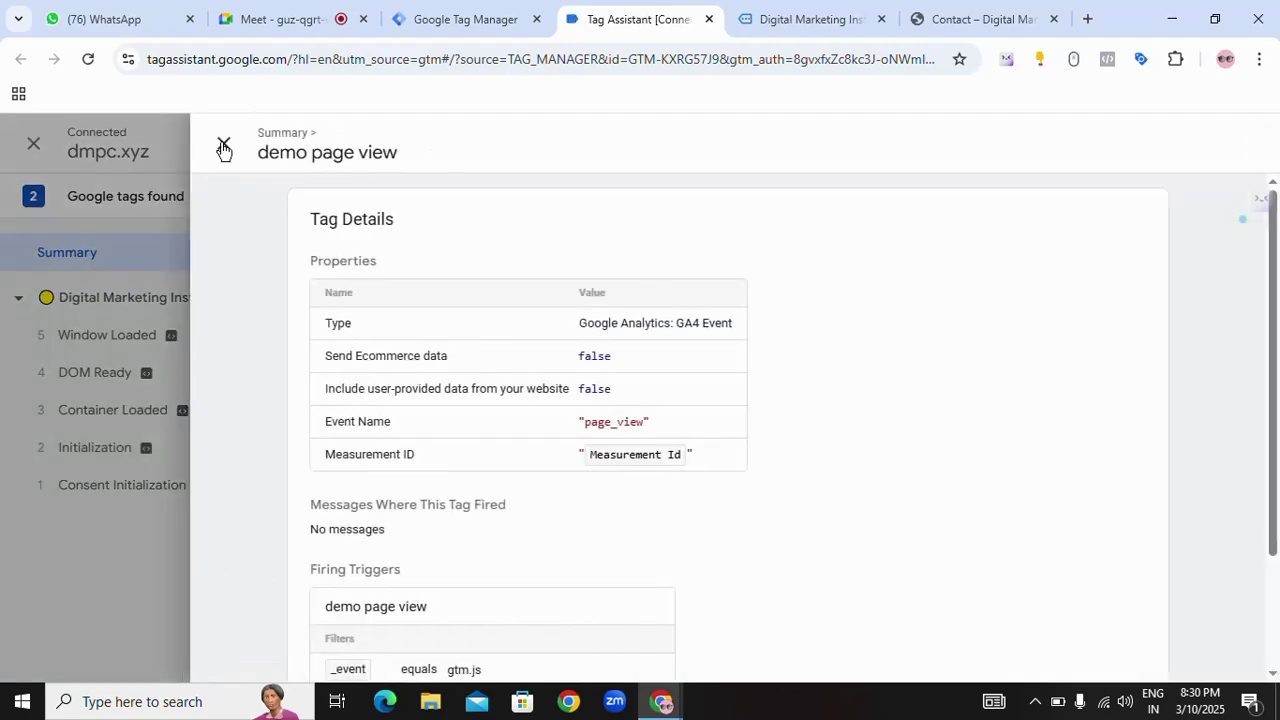
left_click(223, 143)
left_click_drag(263, 560, 356, 562)
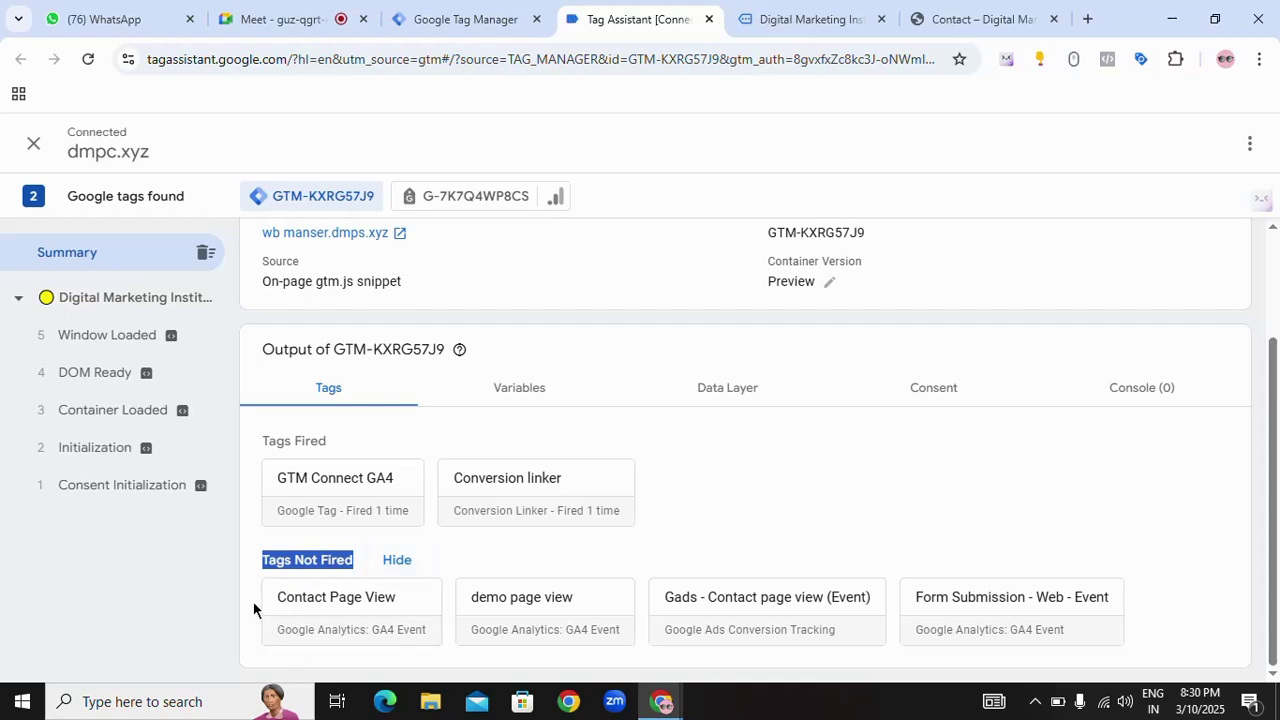
left_click_drag(266, 600, 392, 620)
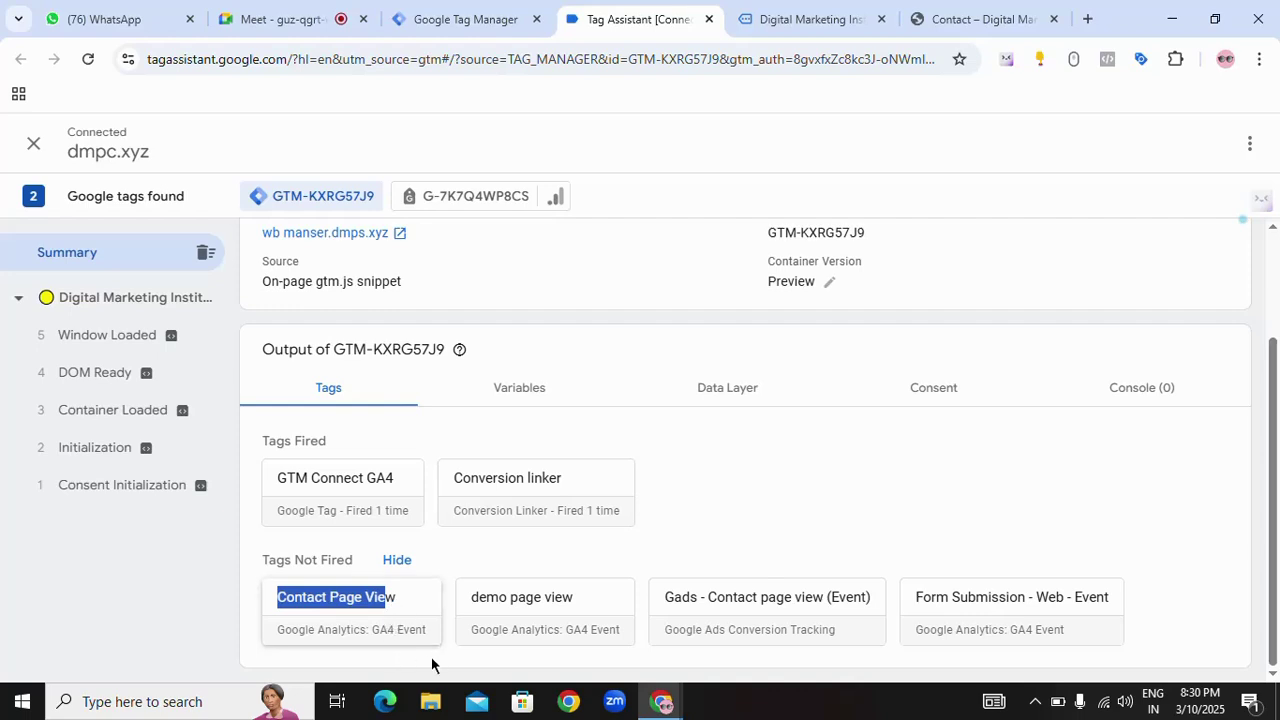
- Visit the previewed site's Contact page and check its tag results in Tag Assistant
left_click(815, 22)
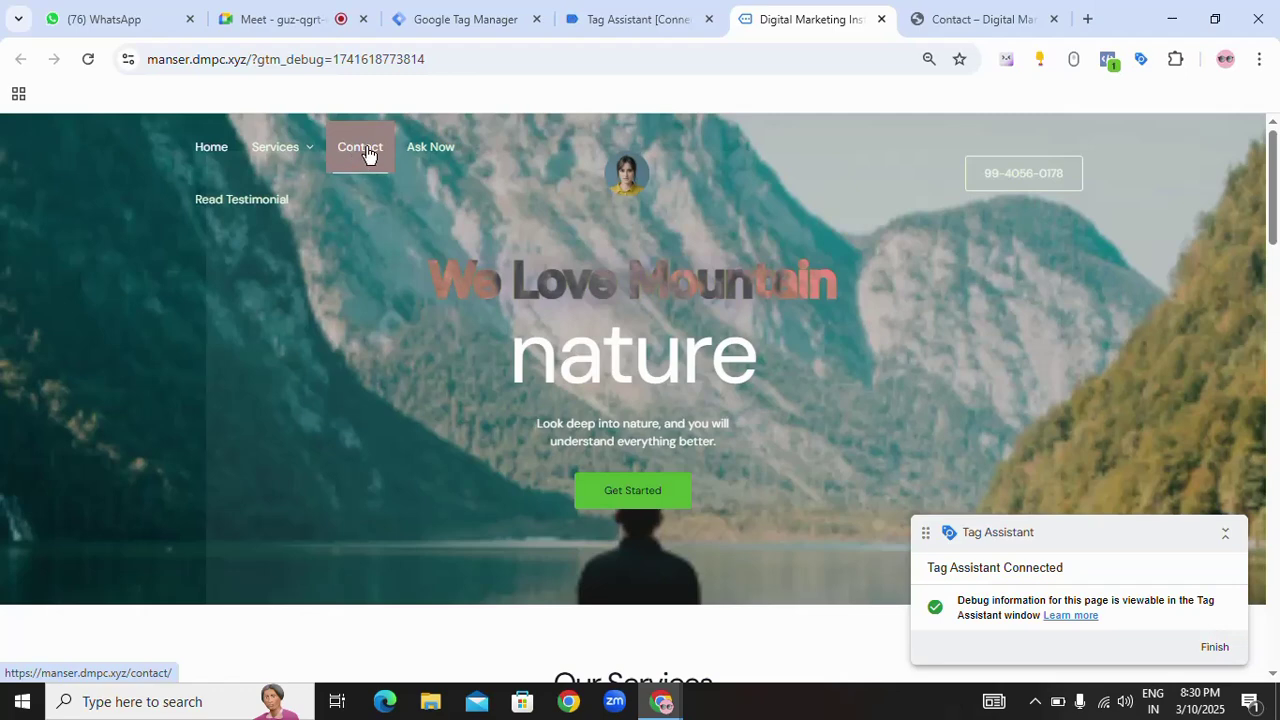
left_click(367, 153)
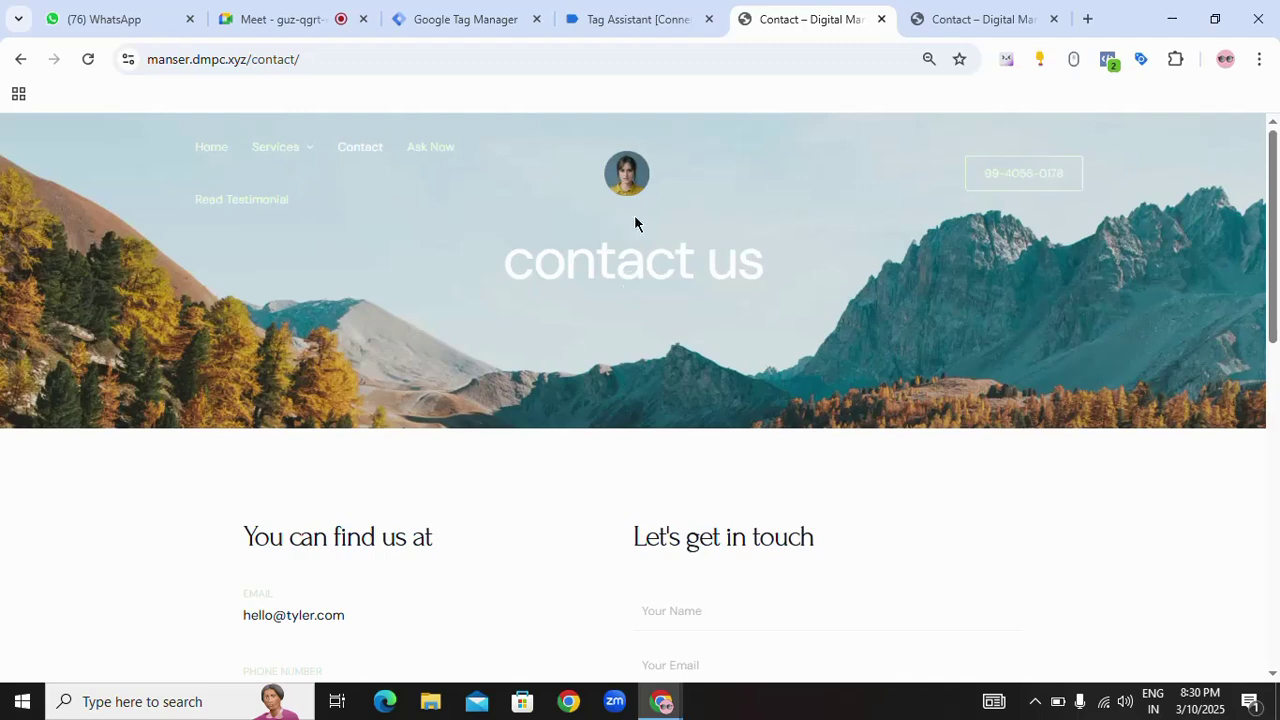
left_click(634, 22)
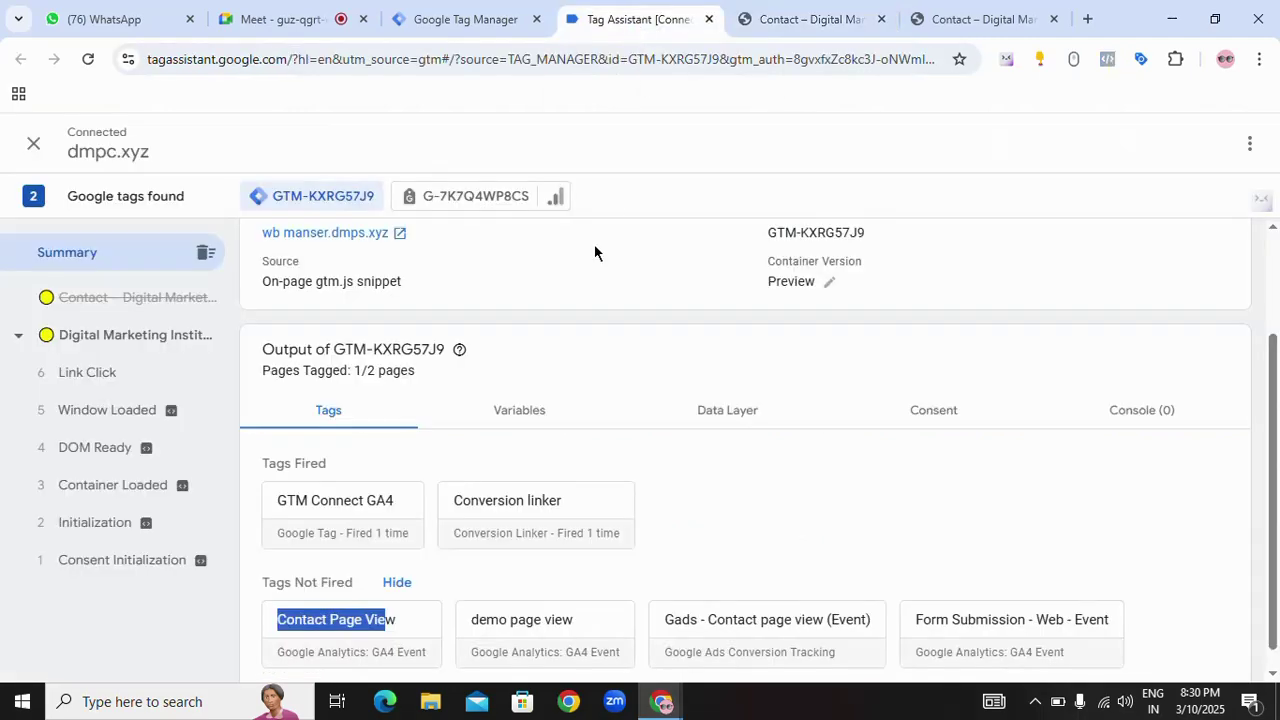
scroll(650, 460, "down", 1)
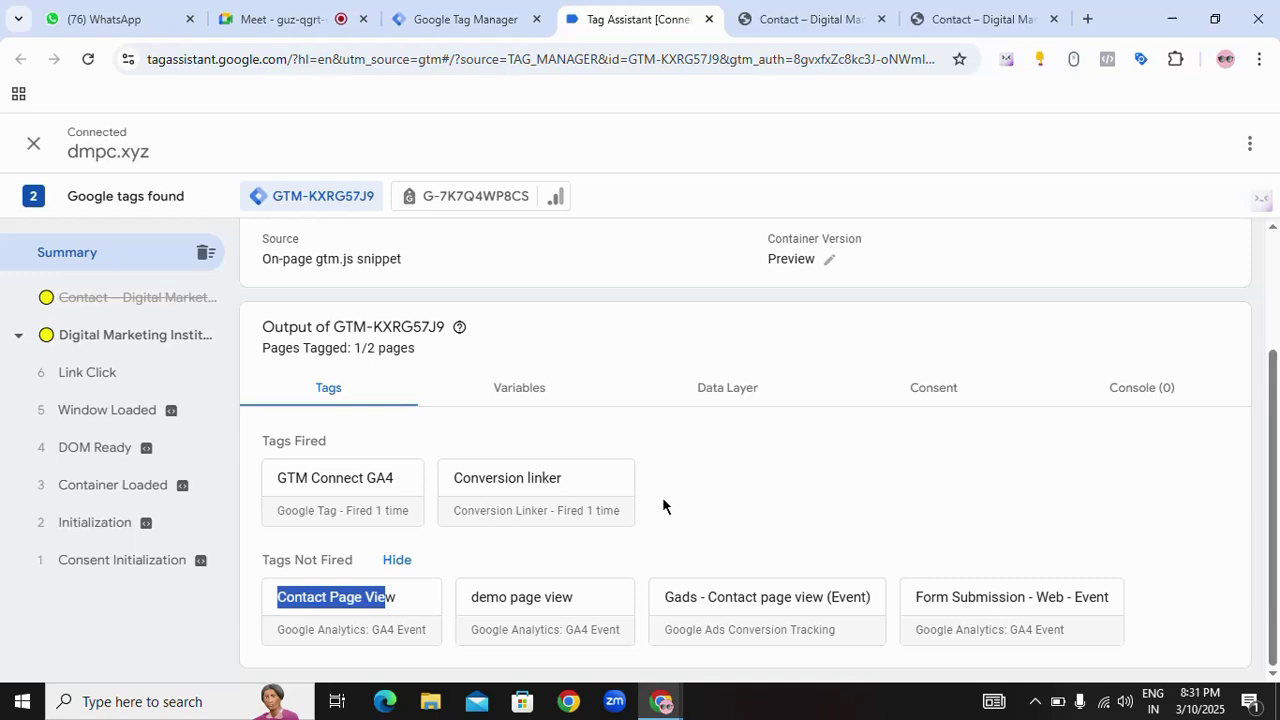
left_click(662, 497)
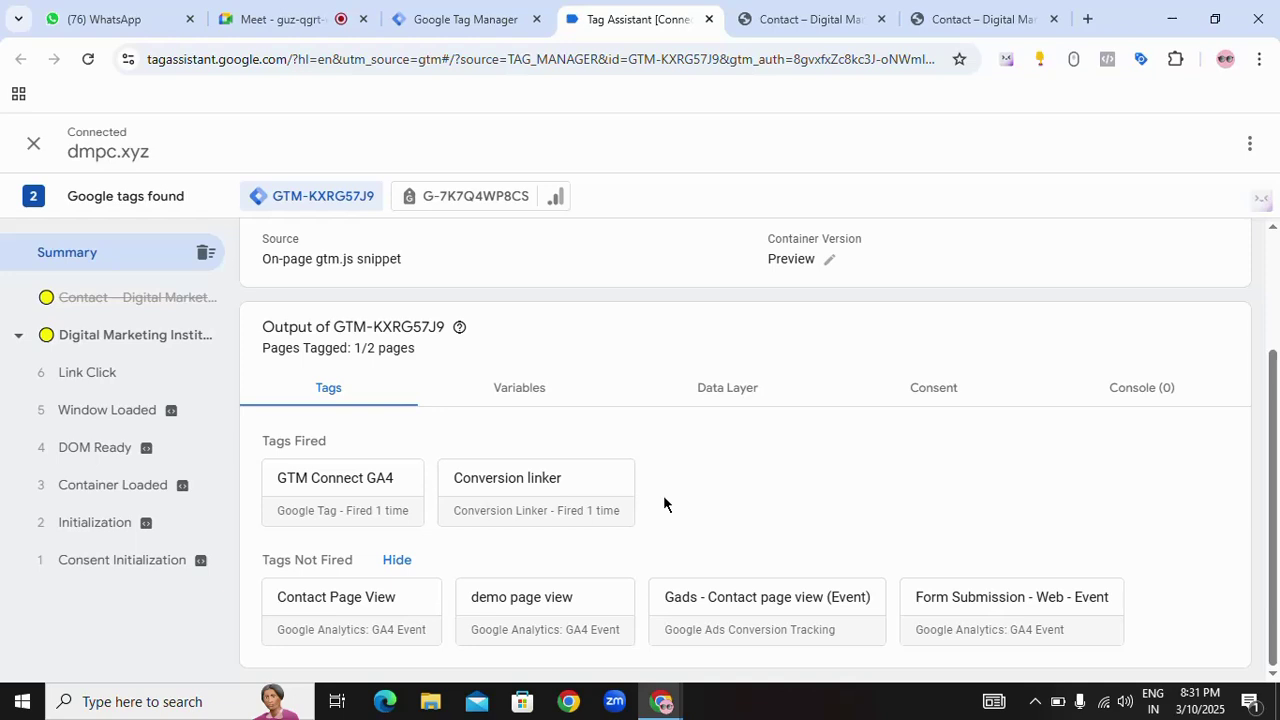
left_click(125, 300)
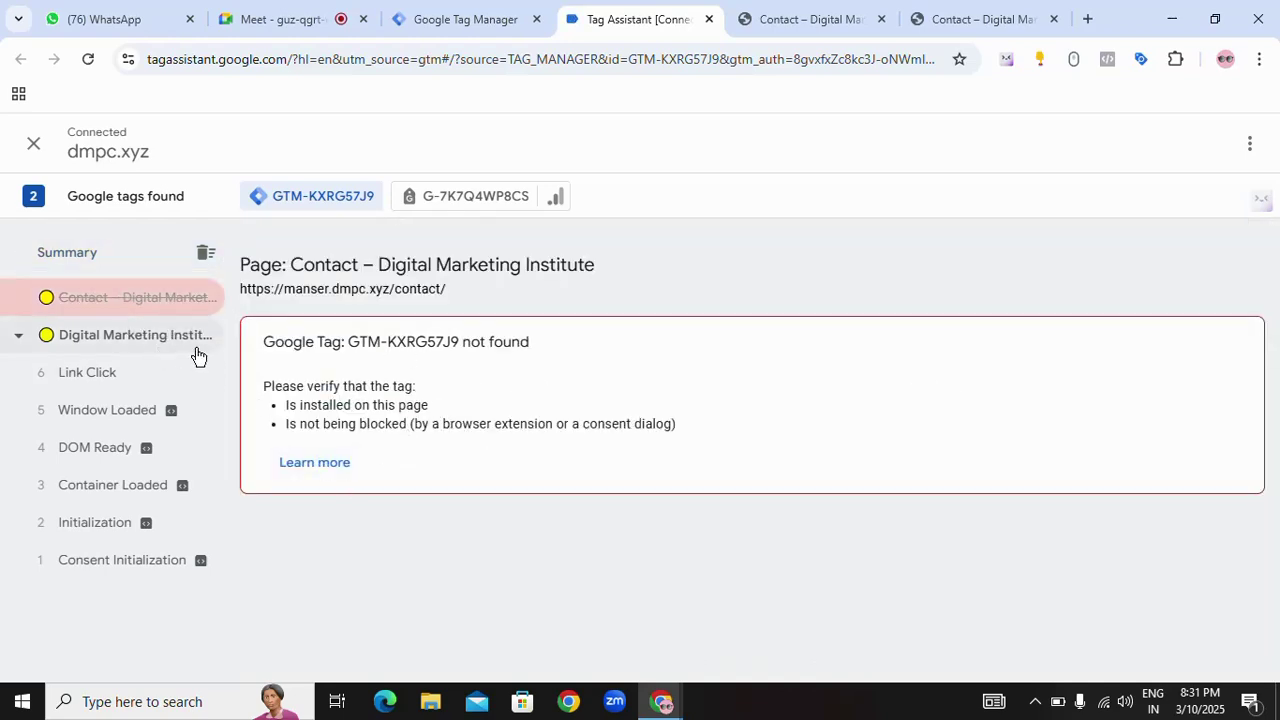
left_click(89, 61)
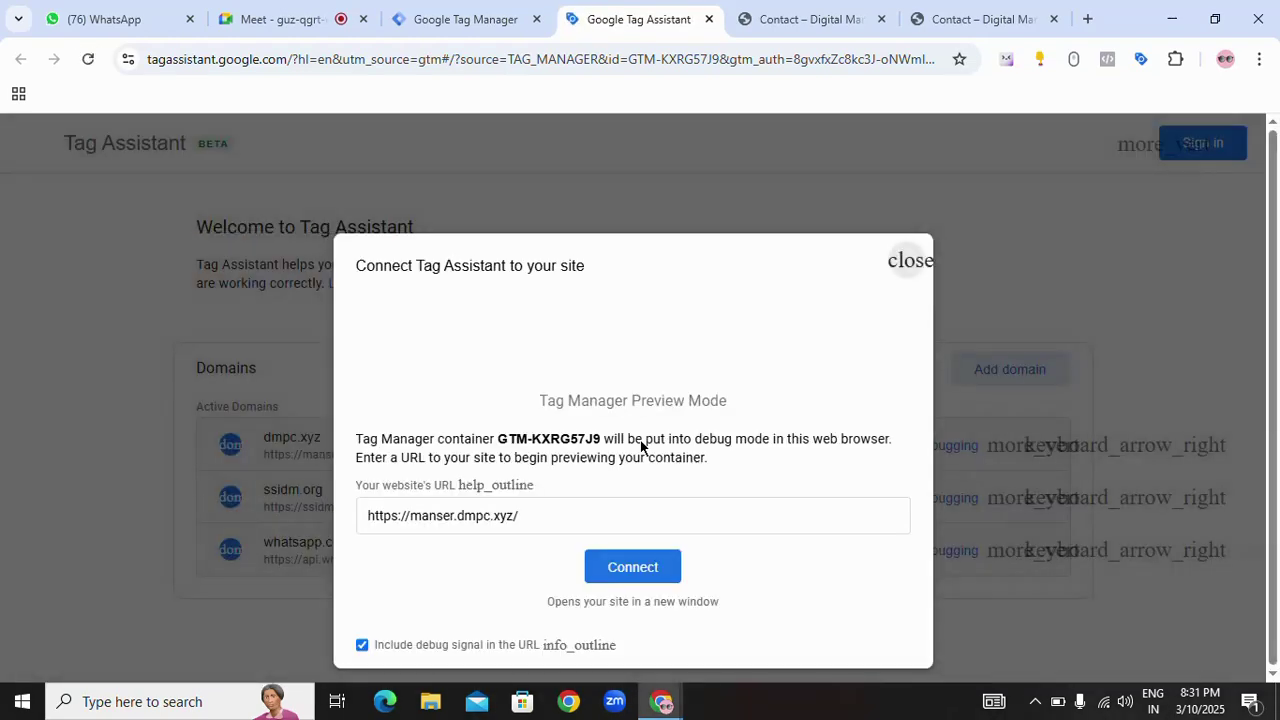
left_click(647, 567)
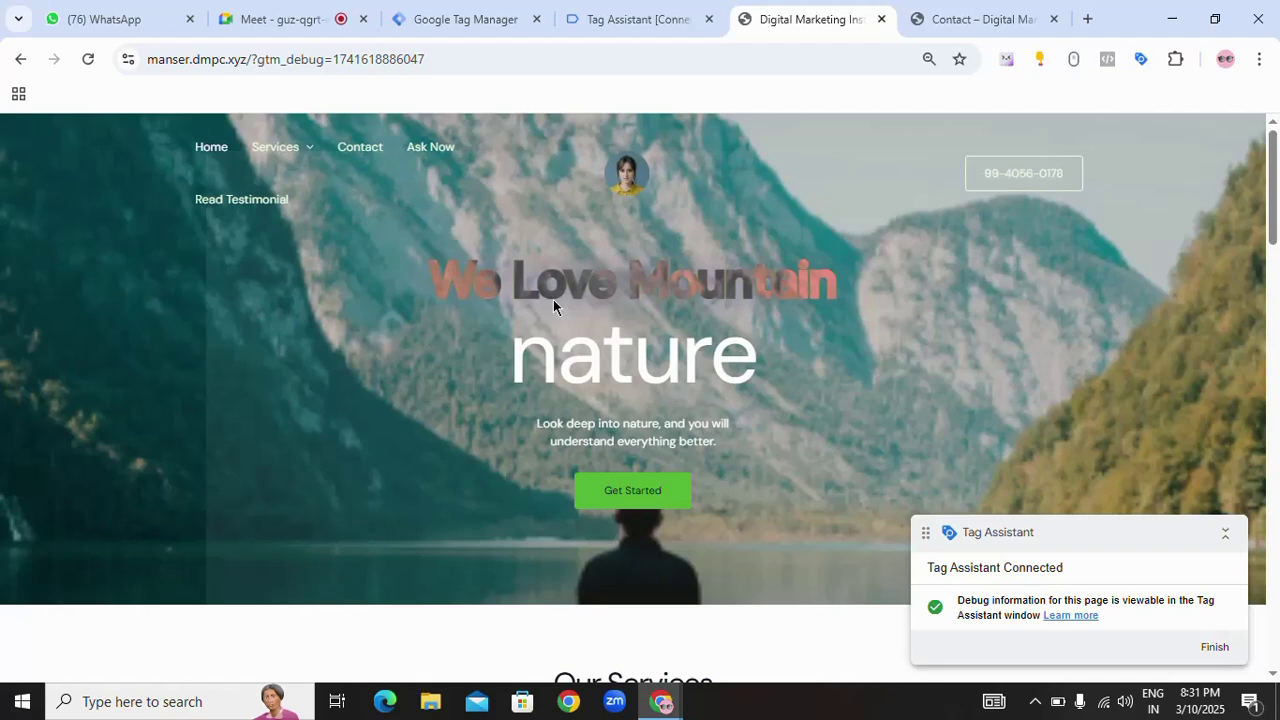
left_click(608, 20)
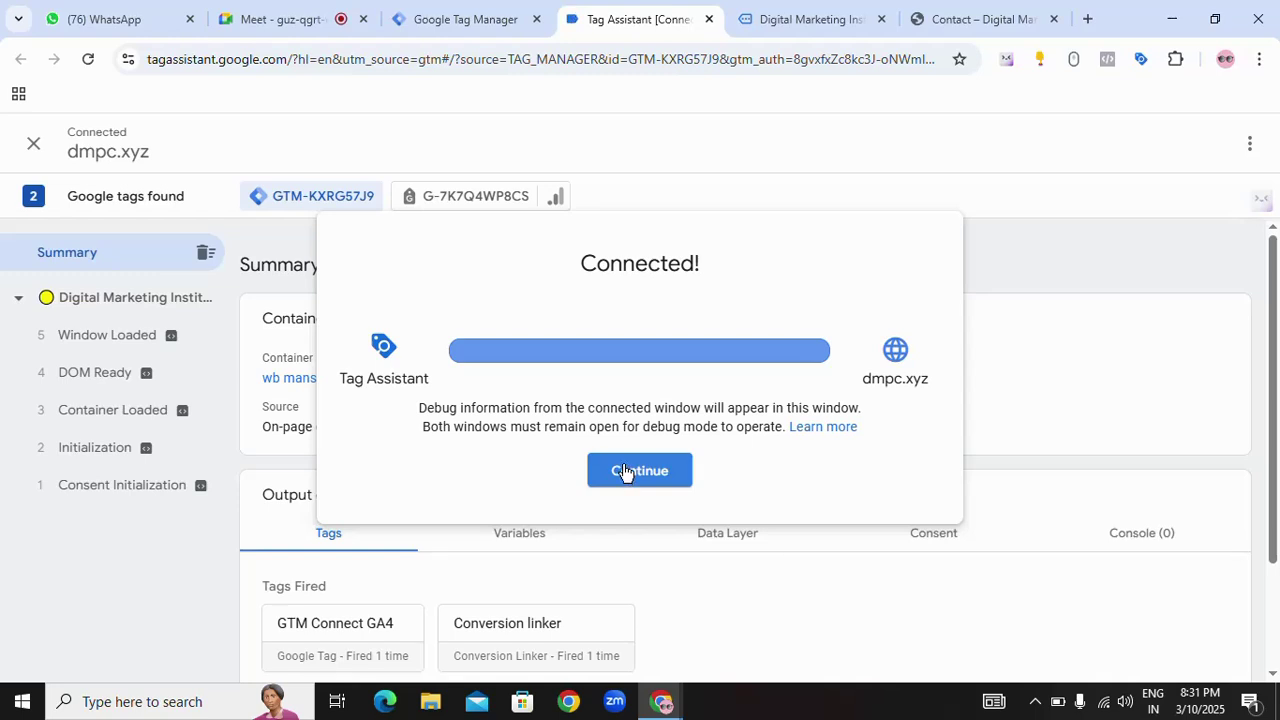
left_click(624, 472)
scroll(555, 463, "down", 1)
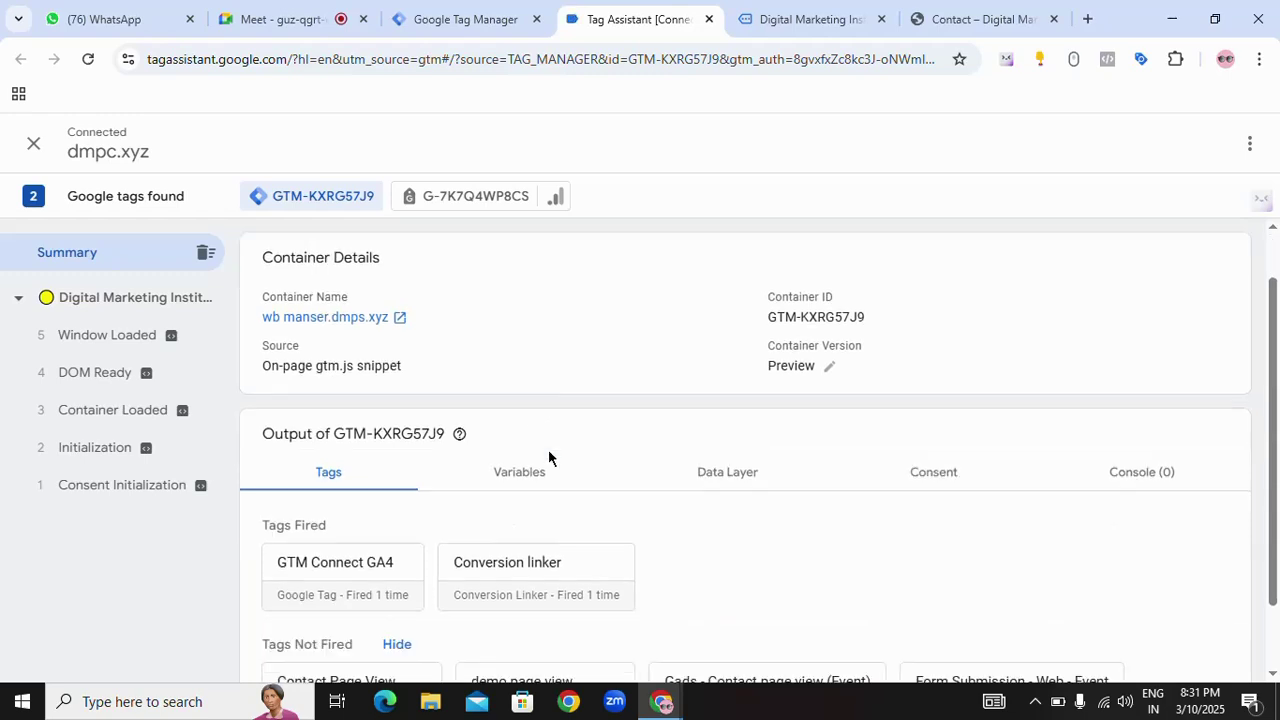
scroll(548, 457, "down", 1)
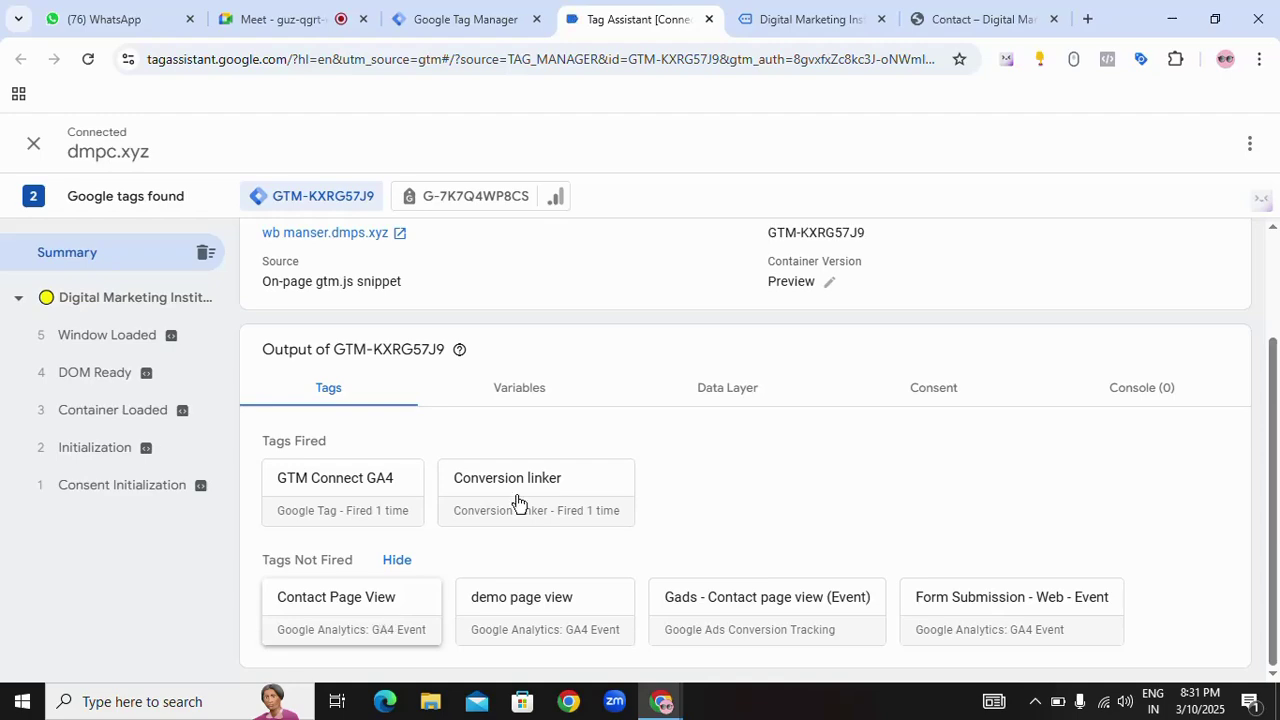
- Open the Contact page from the newly connected site's home page and look through it
left_click(795, 19)
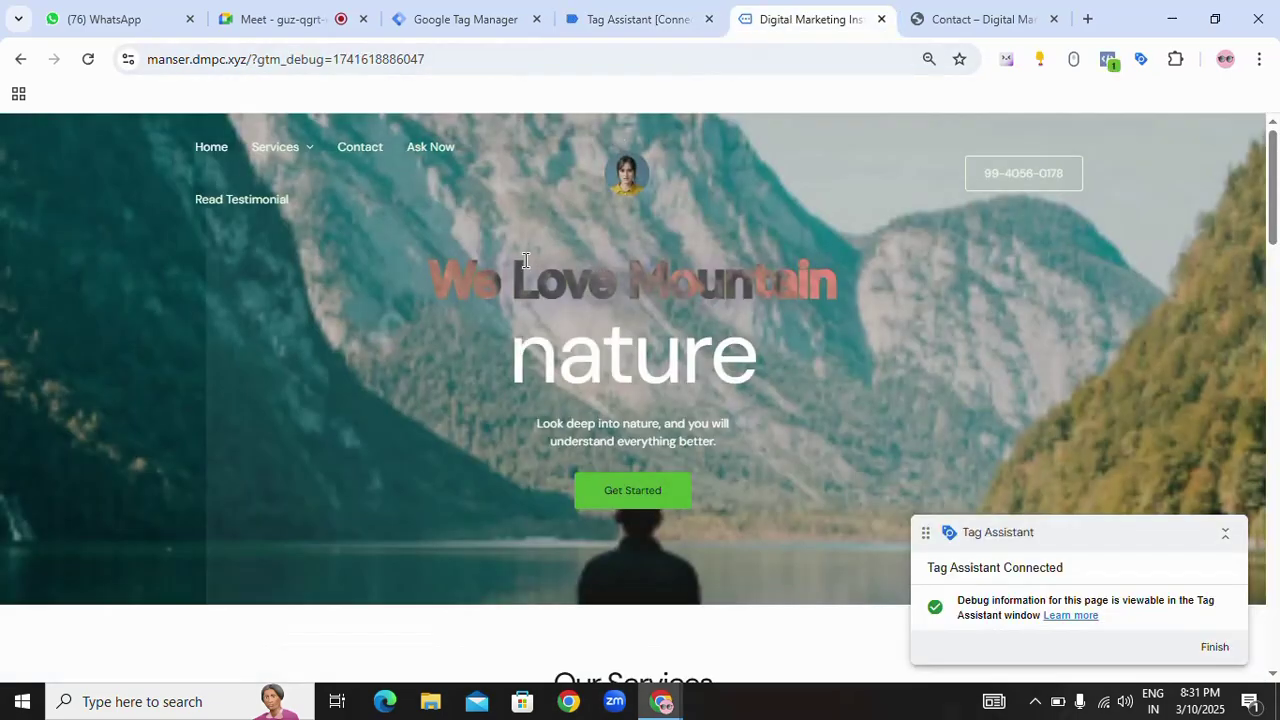
scroll(540, 300, "down", 3)
scroll(557, 362, "up", 3)
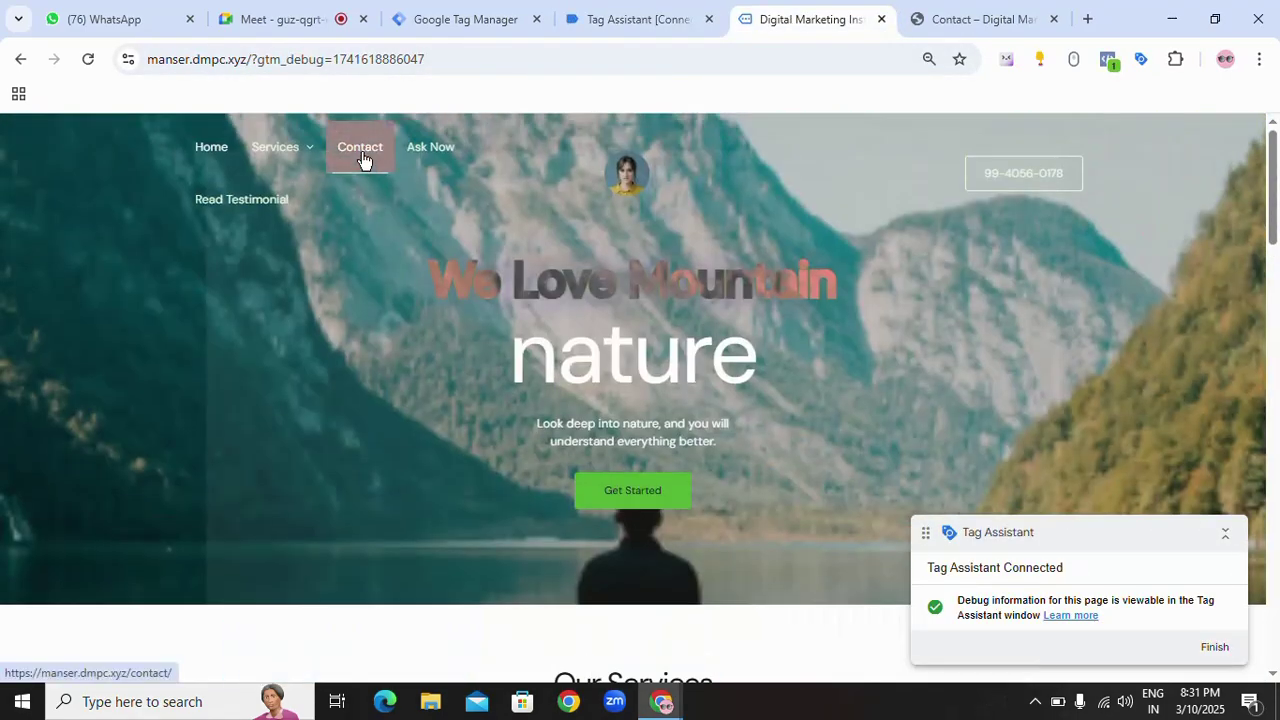
left_click(362, 158)
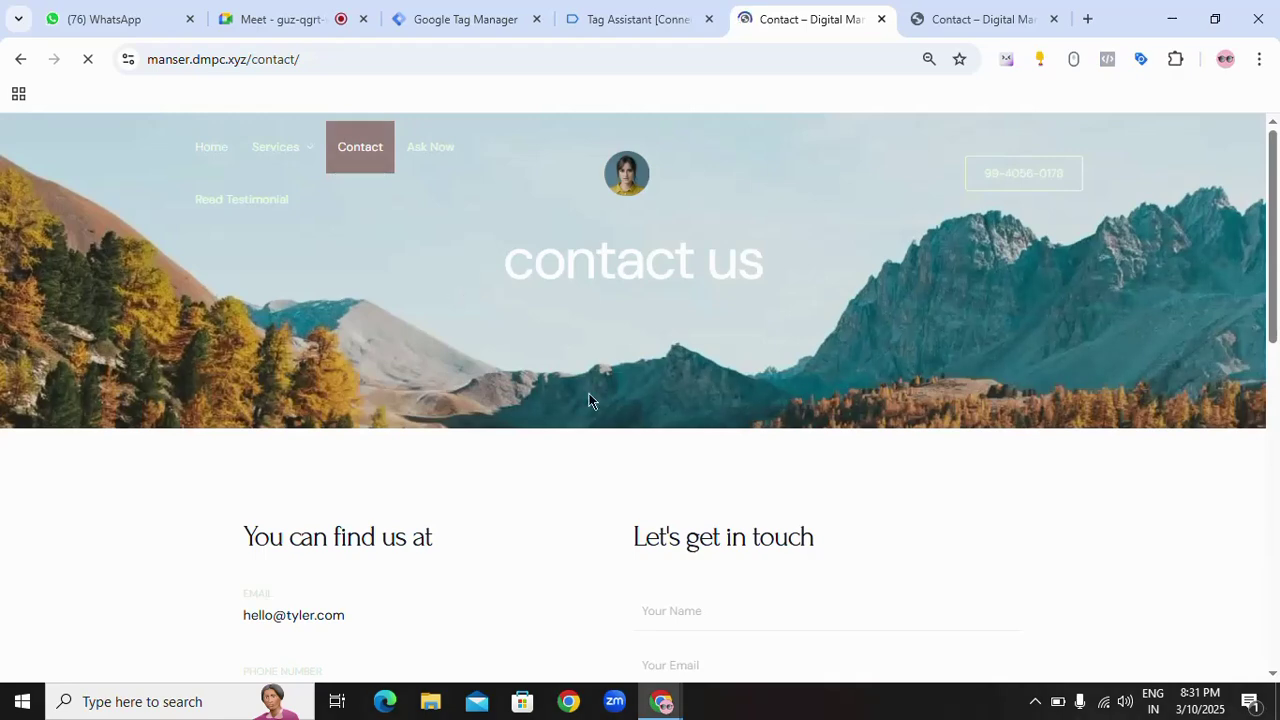
scroll(617, 395, "down", 2)
scroll(614, 387, "up", 2)
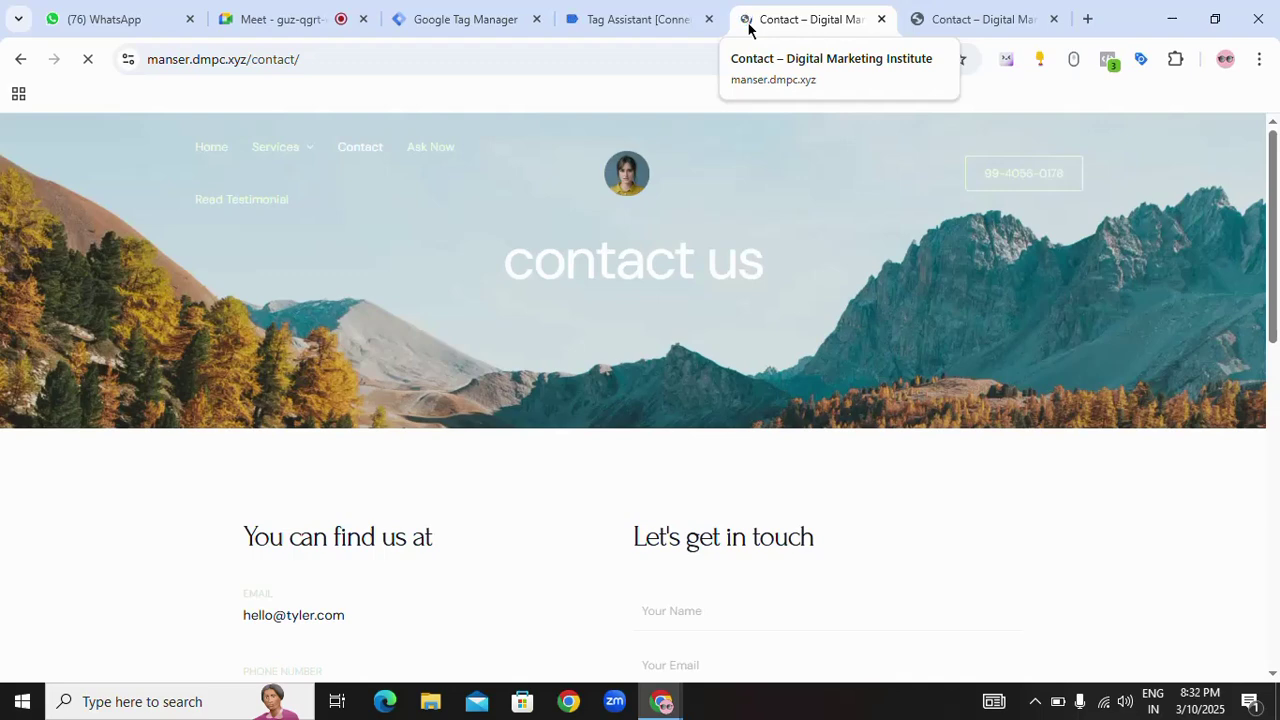
- Check the GTM-KXRG57J9 output in Tag Assistant for the Contact page and for the home page
left_click(622, 22)
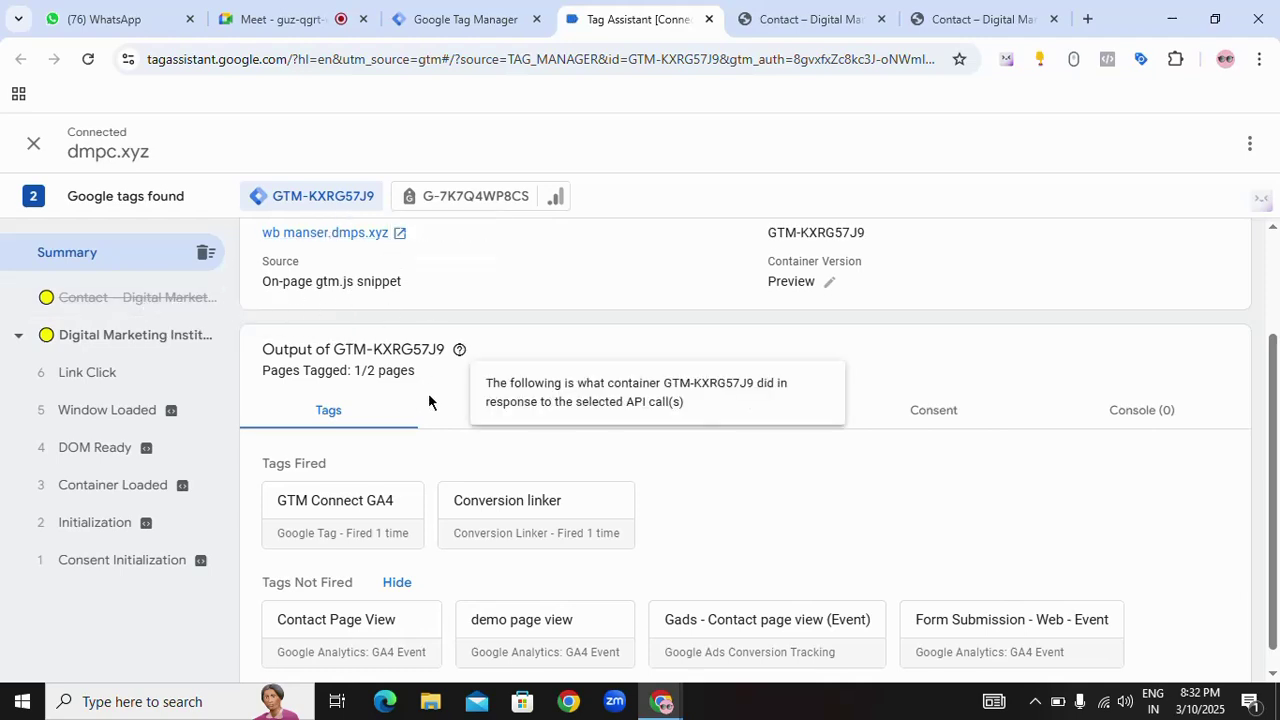
left_click_drag(324, 357, 443, 362)
left_click(344, 358)
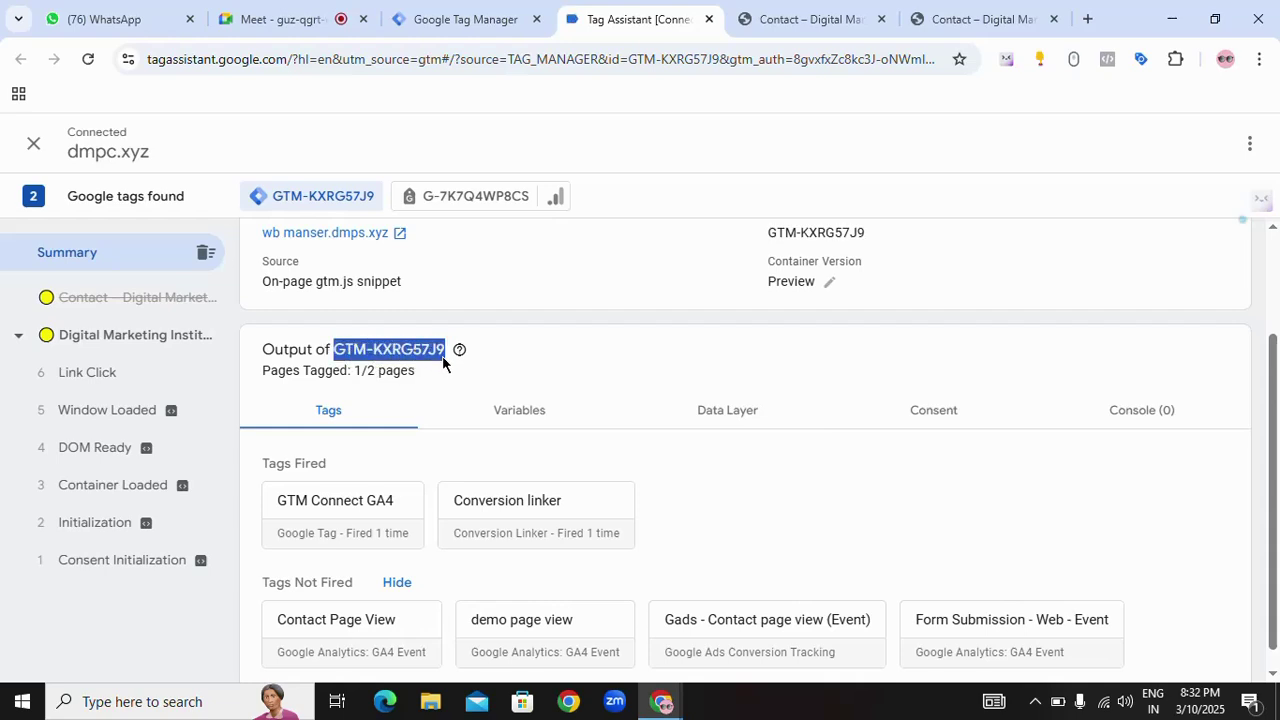
left_click(163, 303)
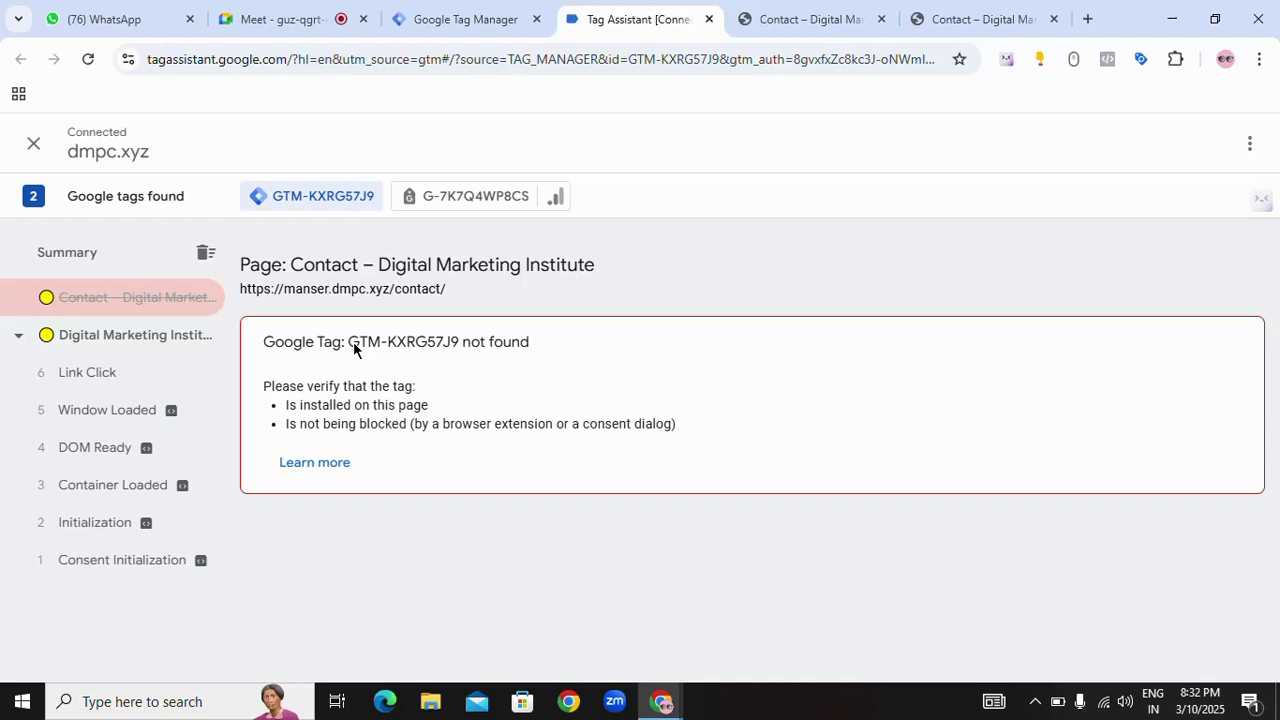
left_click_drag(354, 345, 442, 348)
left_click(466, 388)
left_click_drag(348, 341, 453, 366)
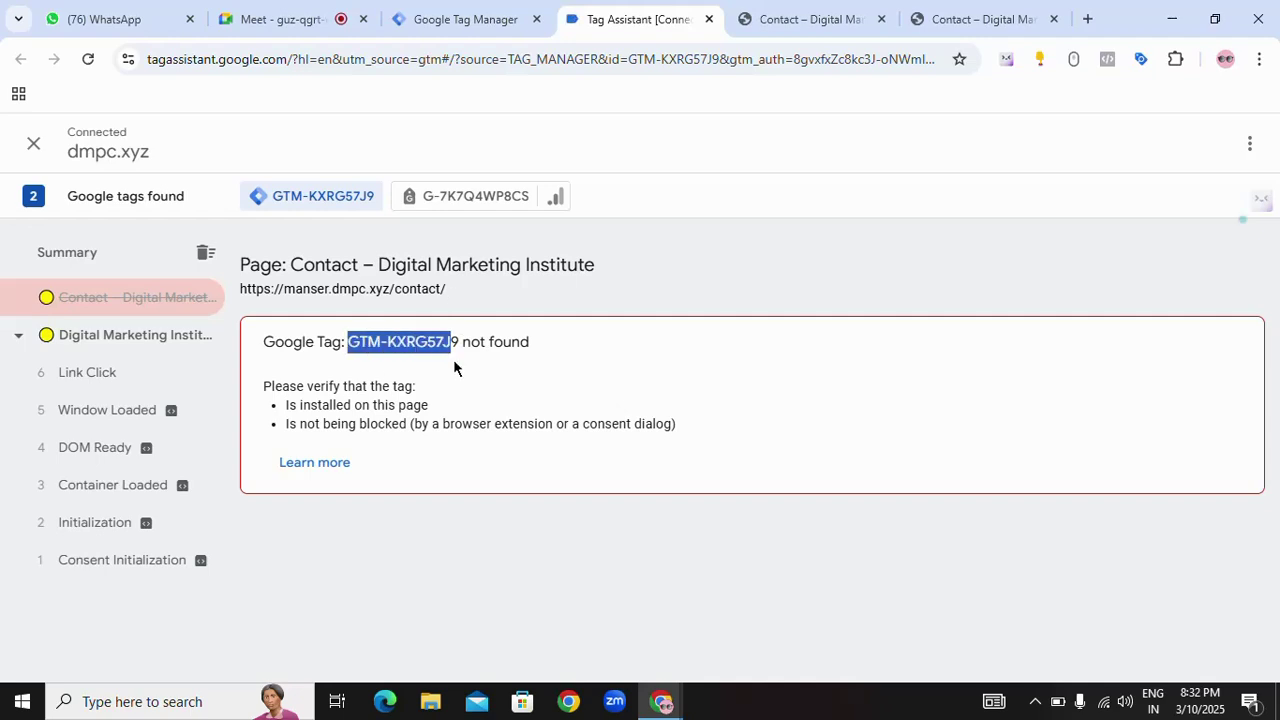
left_click(143, 334)
scroll(352, 490, "down", 3)
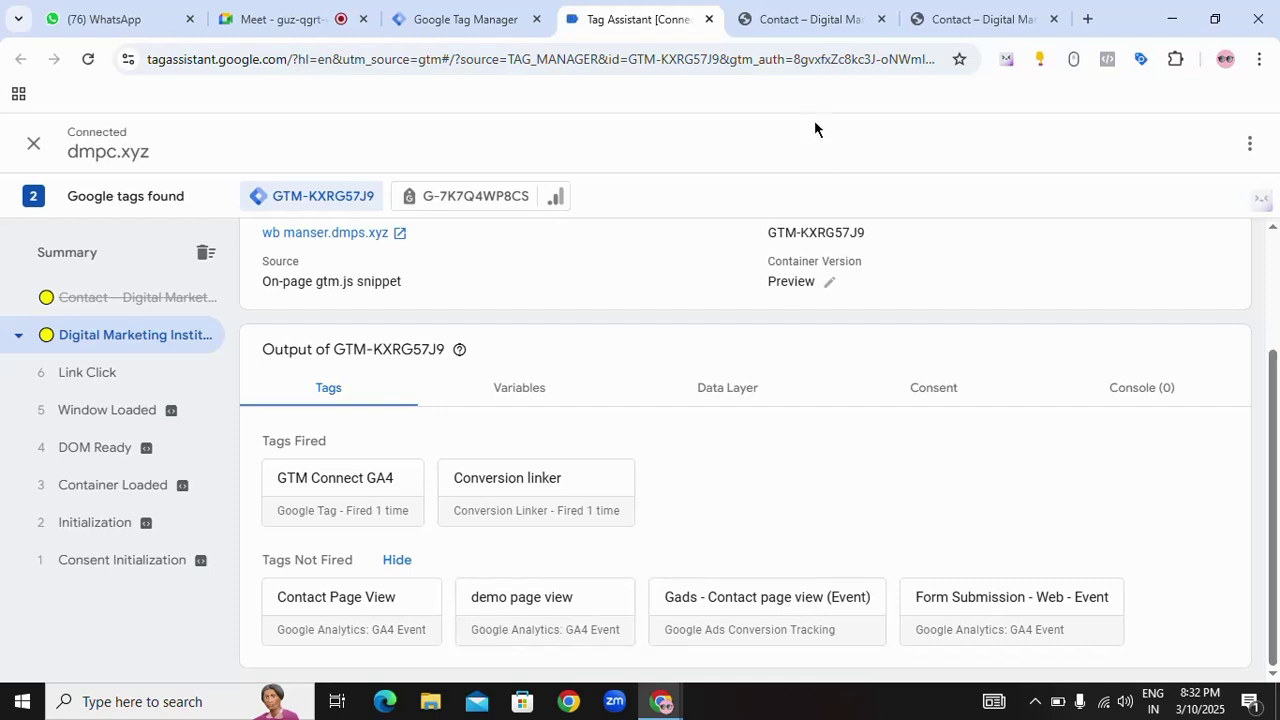
- Open the site's About Demo page under Services and return to Tag Assistant to check that it is recorded
left_click(850, 21)
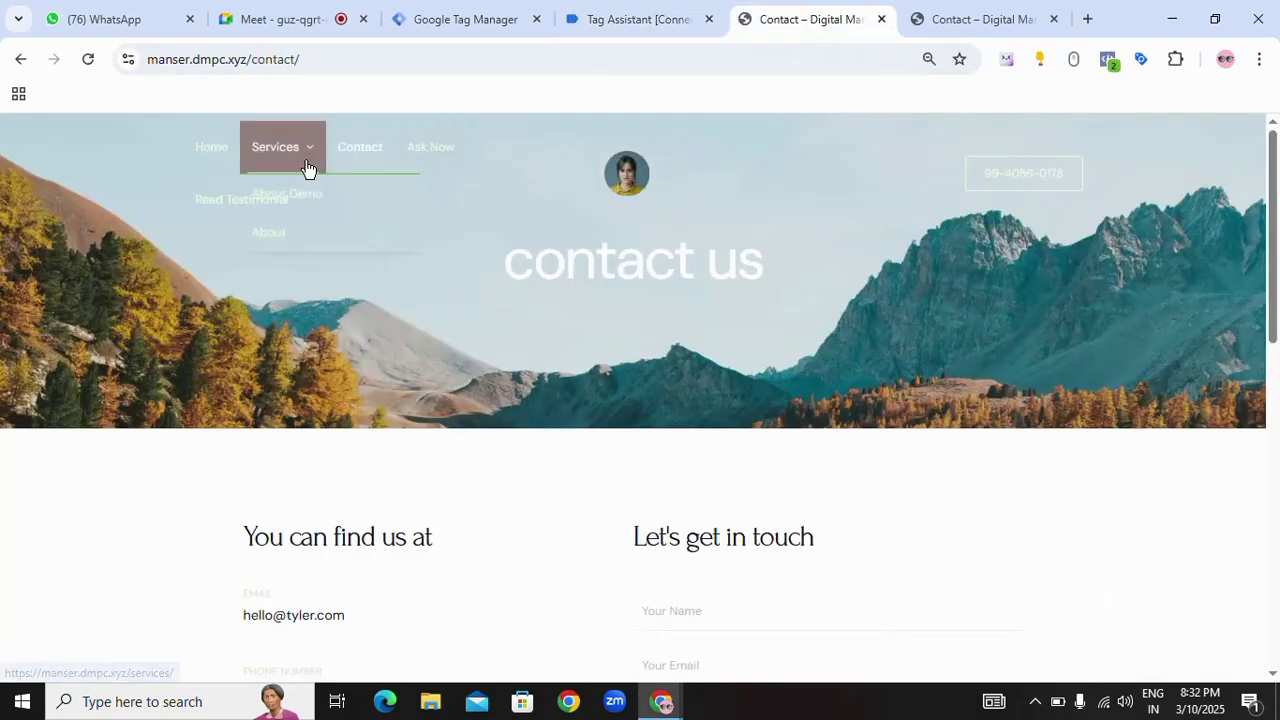
mouse_move(314, 154)
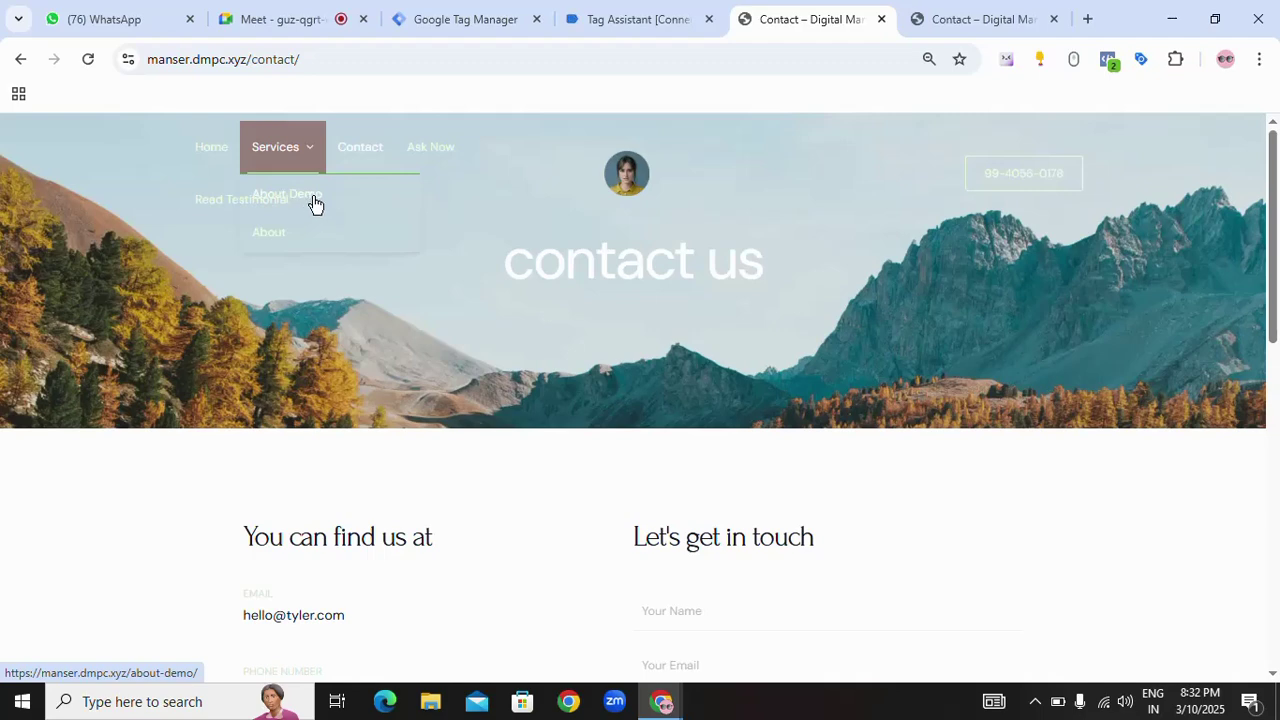
left_click(312, 202)
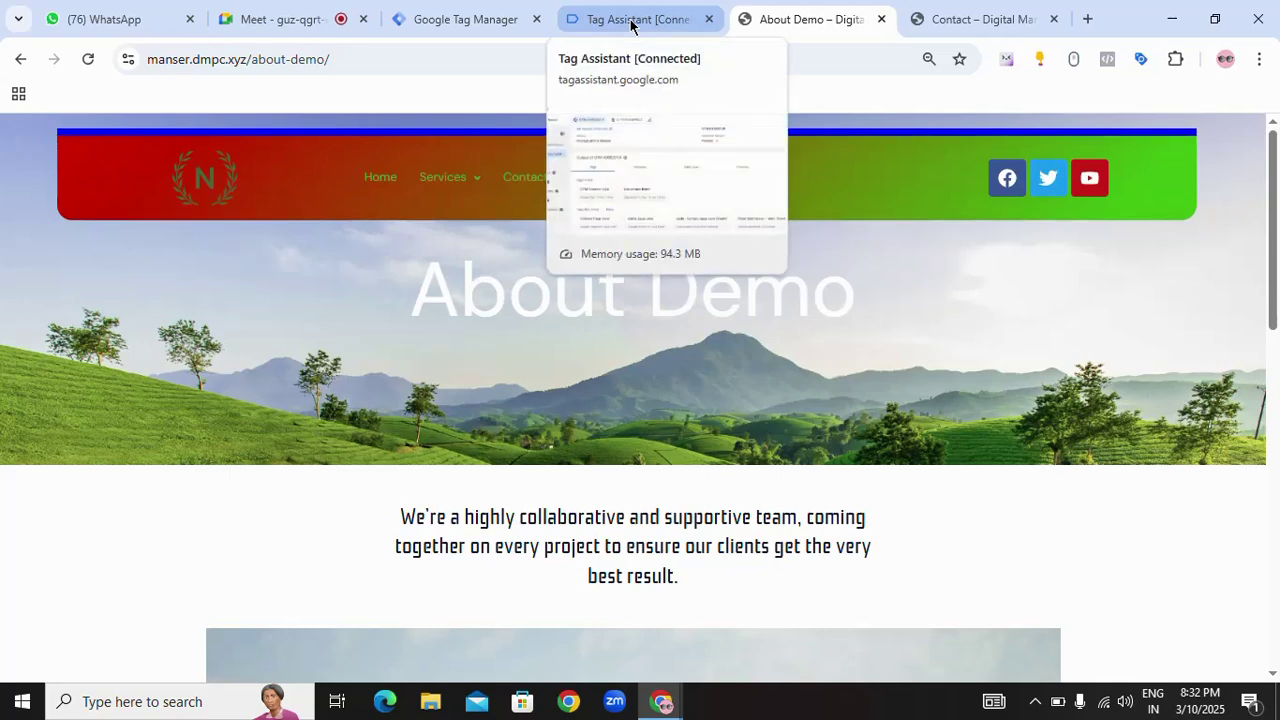
left_click(631, 20)
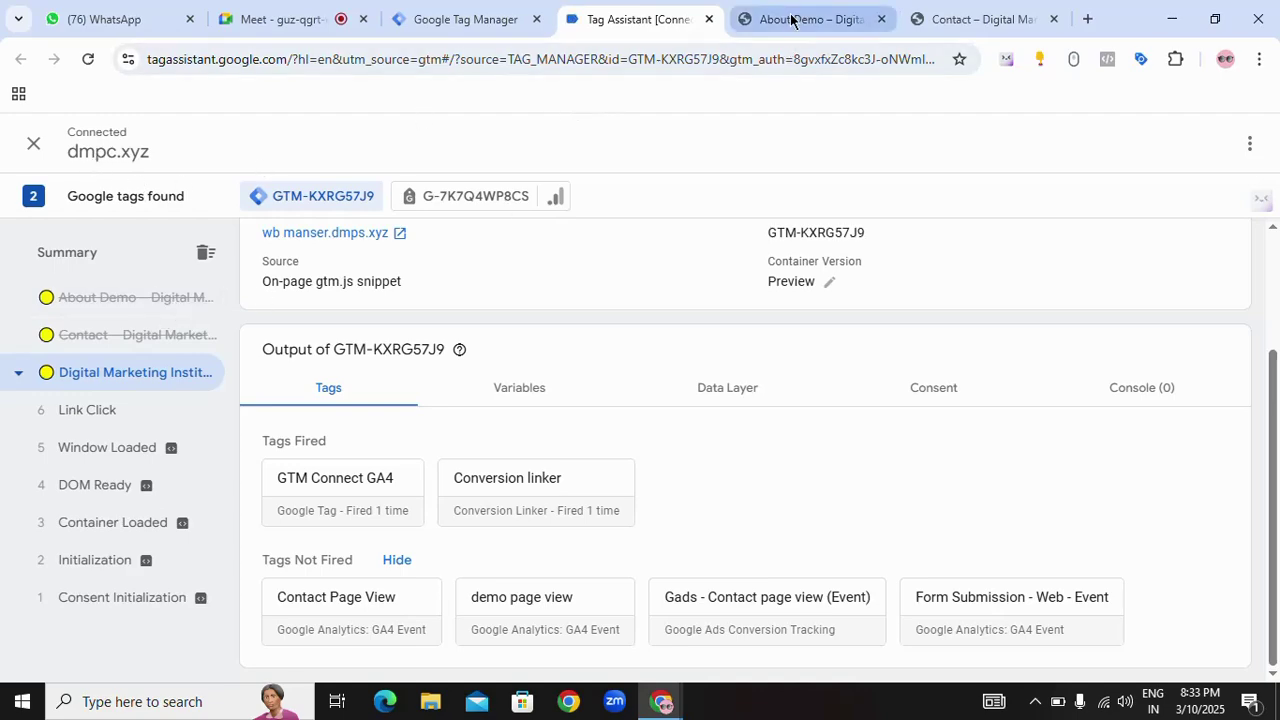
- Look through the About Demo page's content and recheck the tag results in Tag Assistant
left_click(750, 18)
scroll(721, 477, "down", 2)
scroll(720, 464, "down", 7)
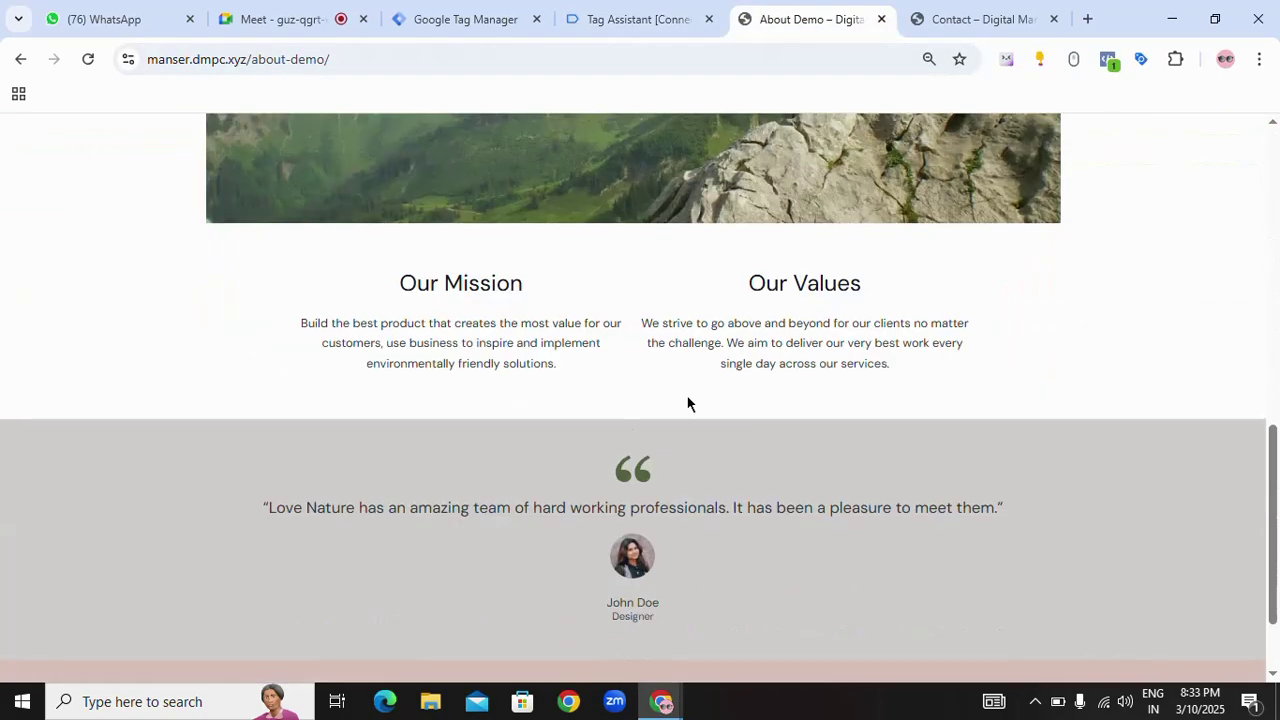
scroll(686, 403, "up", 4)
left_click(638, 18)
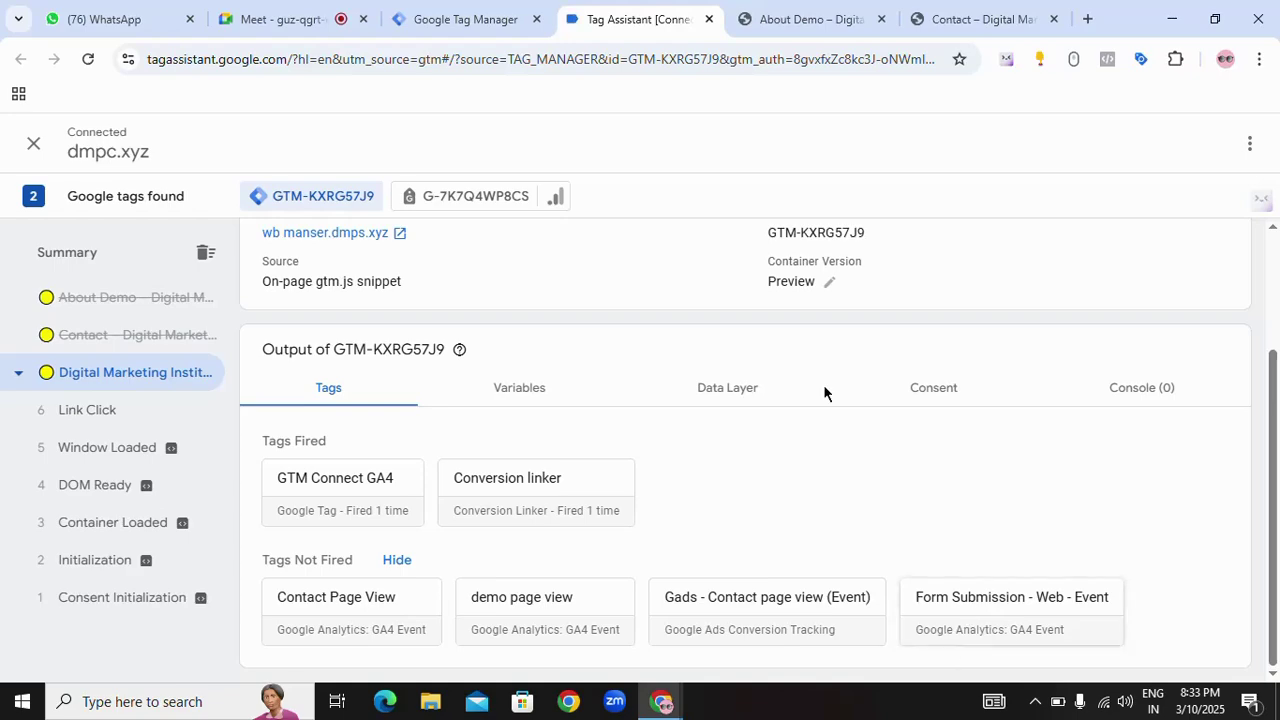
- Go back to the About Demo page and open the site's Contact page from there
left_click(792, 22)
scroll(414, 245, "up", 5)
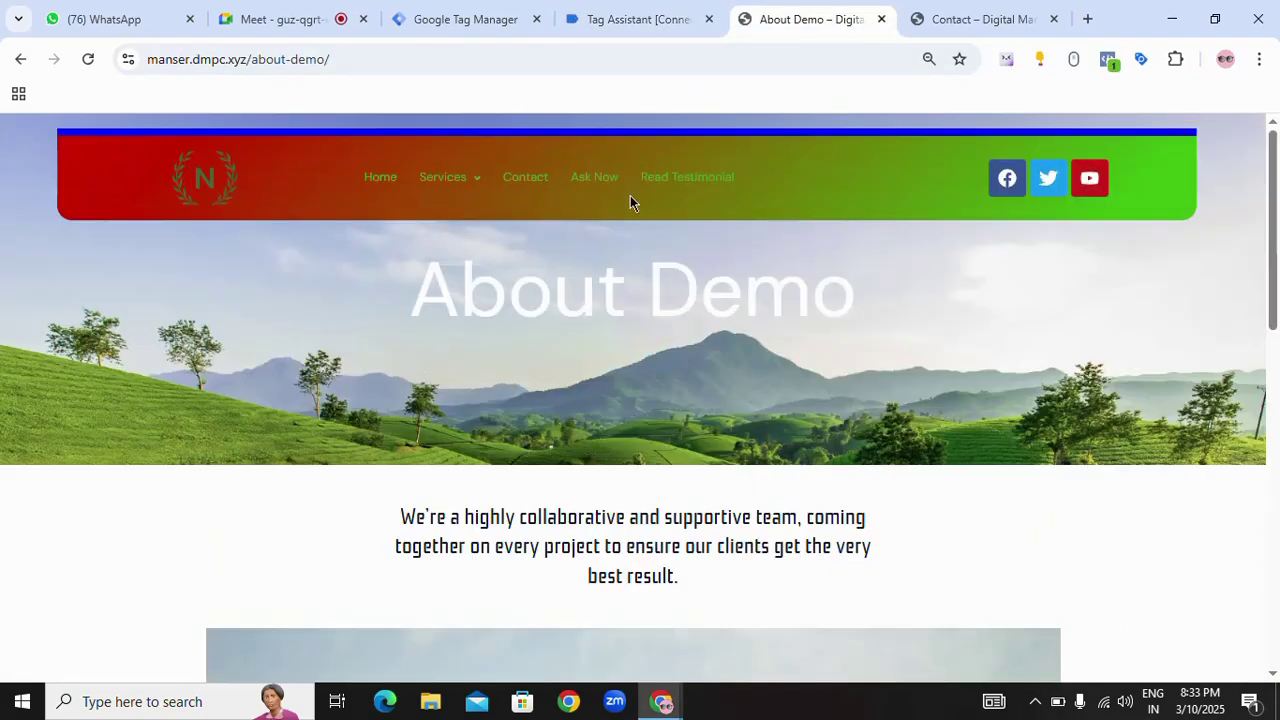
left_click(538, 188)
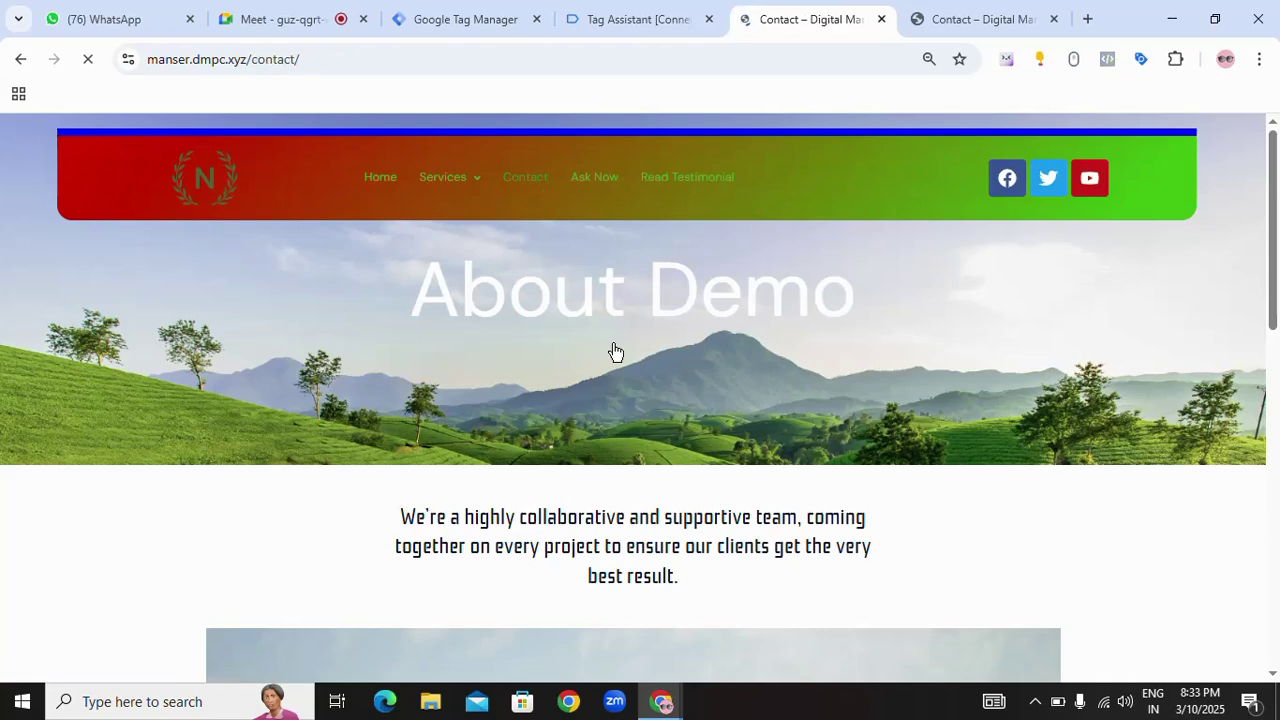
- Fill in the Contact page's form with a name, an e-mail address and the message "cbfbfg dfgd g", and send it
scroll(805, 468, "down", 3)
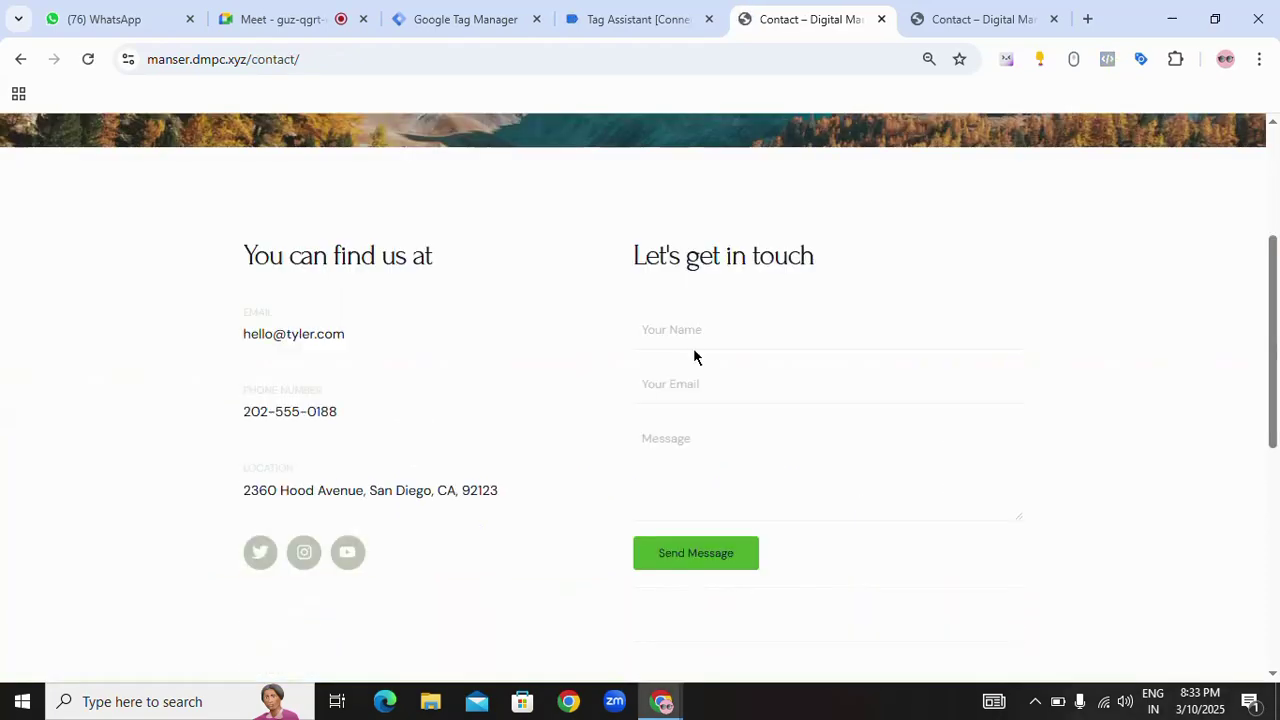
left_click(693, 336)
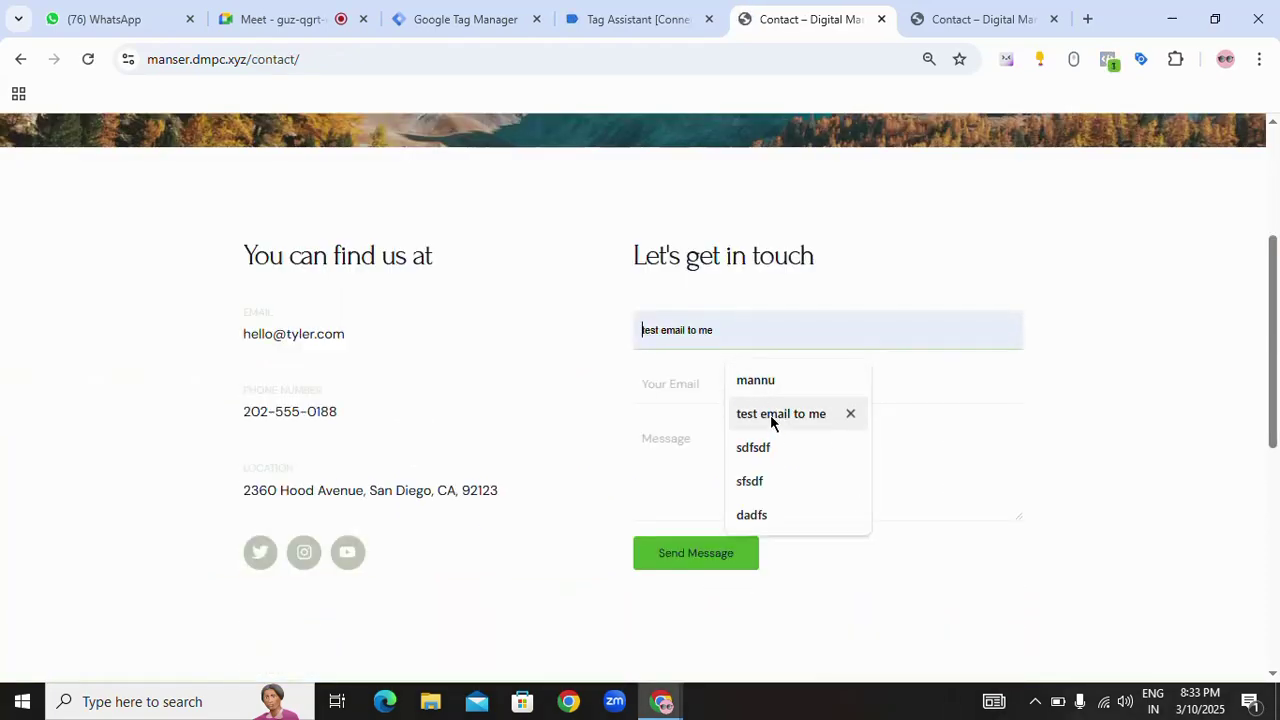
left_click(760, 388)
left_click(663, 386)
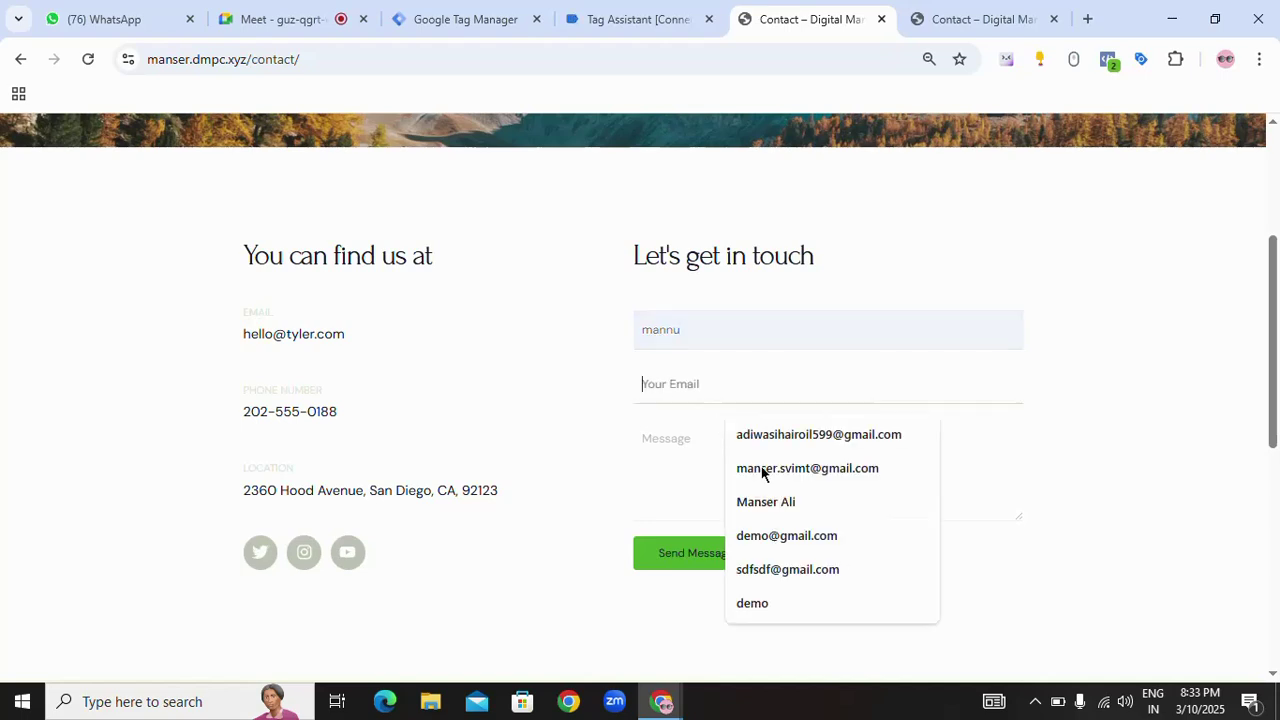
left_click(798, 536)
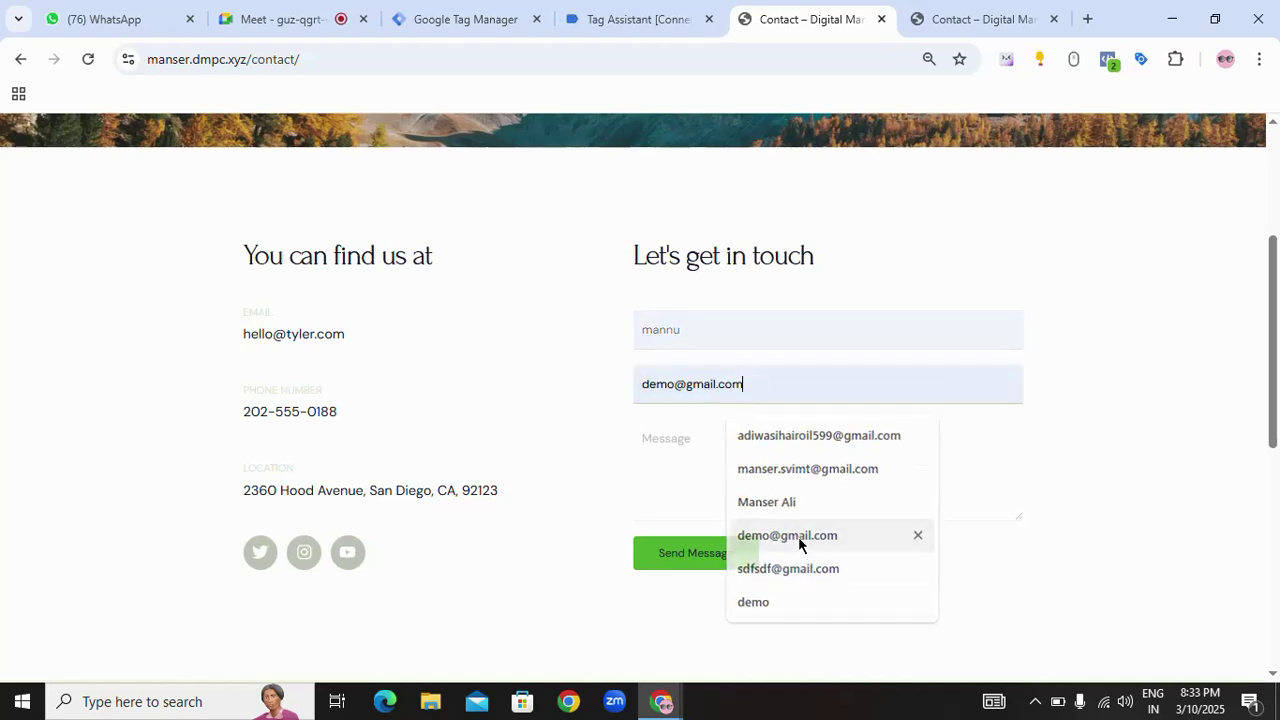
left_click(730, 460)
type("cb")
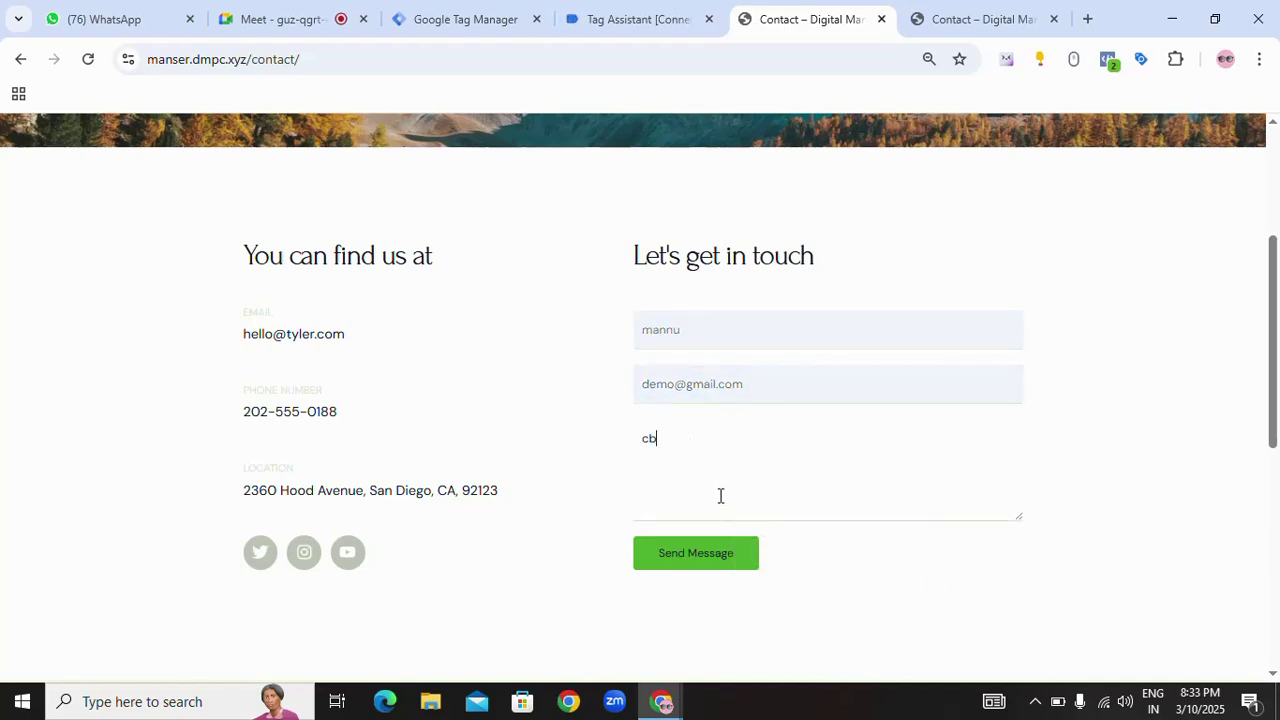
type("fbfg dfgd g")
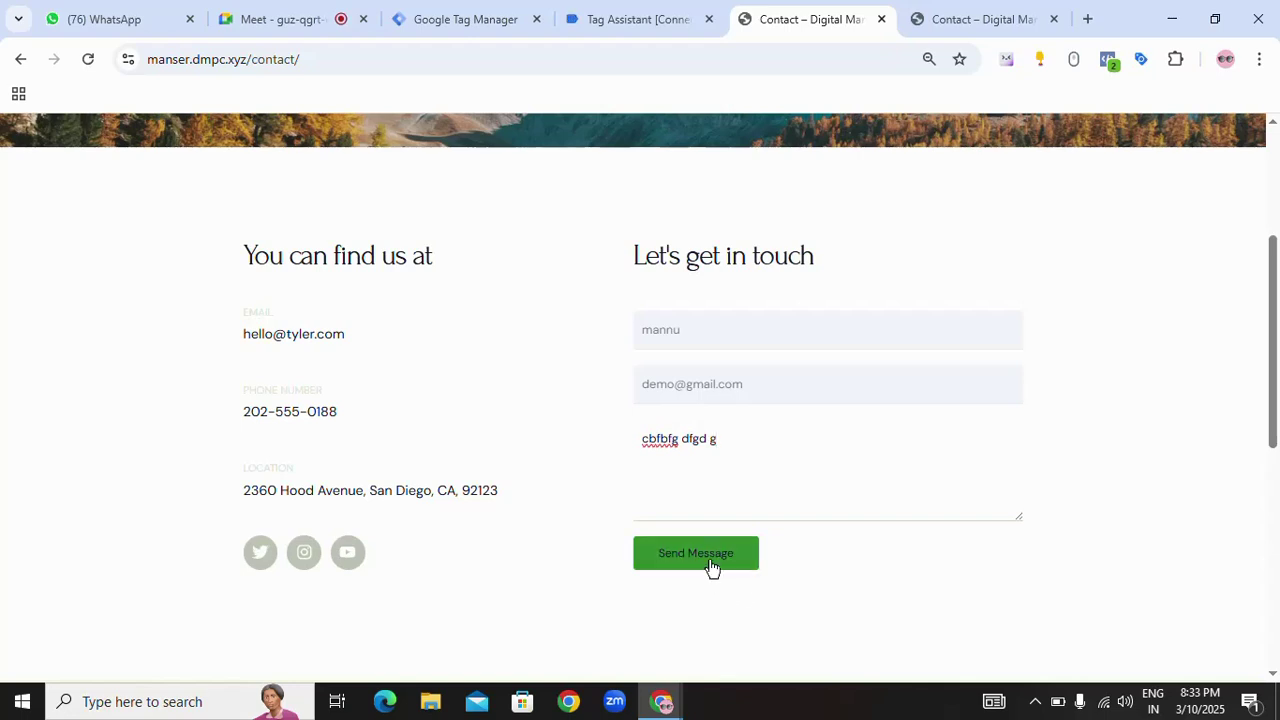
left_click(710, 563)
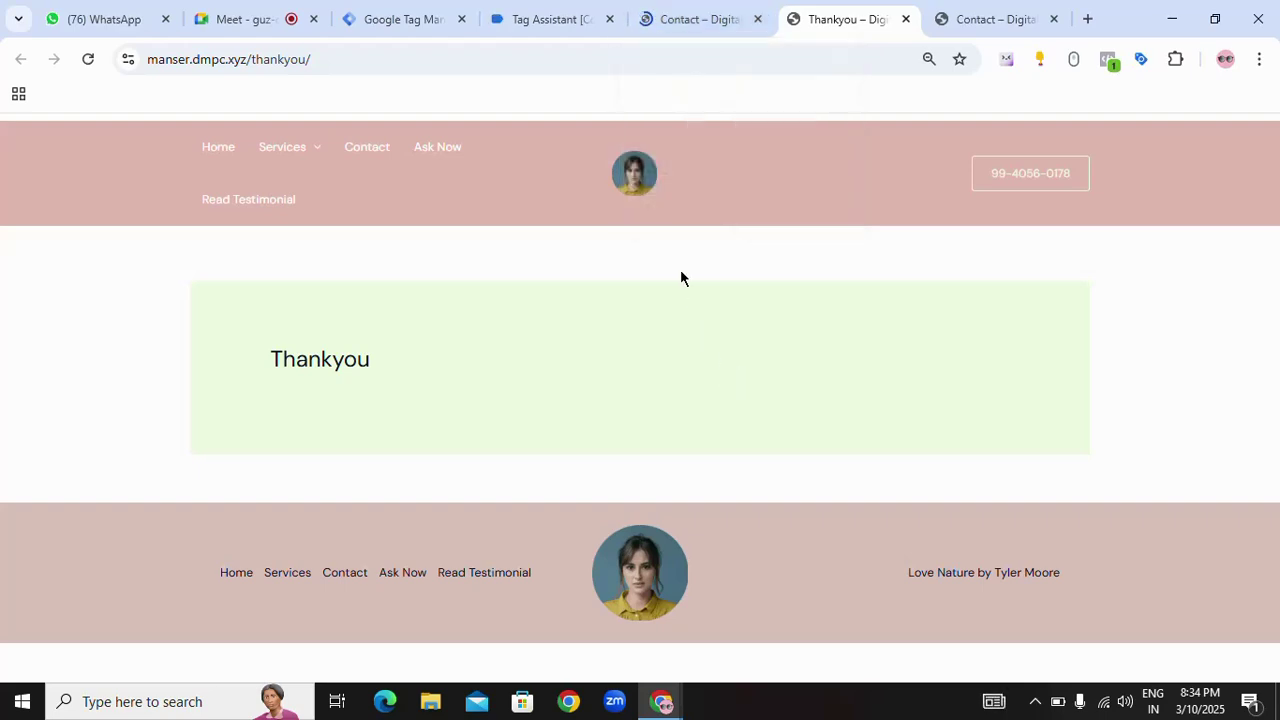
- Check the recorded Contact and Thankyou pages for GTM-KXRG57J9 in Tag Assistant, and return to the container's tag list in Tag Manager
left_click(529, 22)
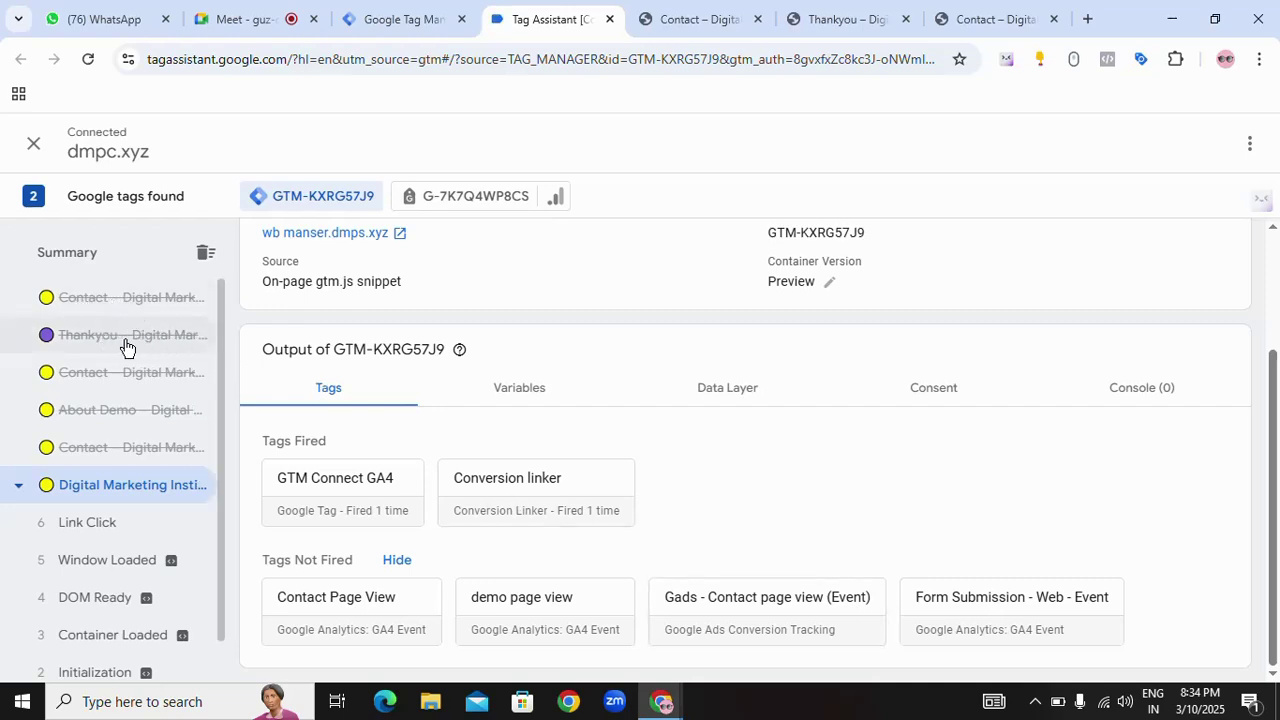
left_click(104, 297)
left_click(62, 335)
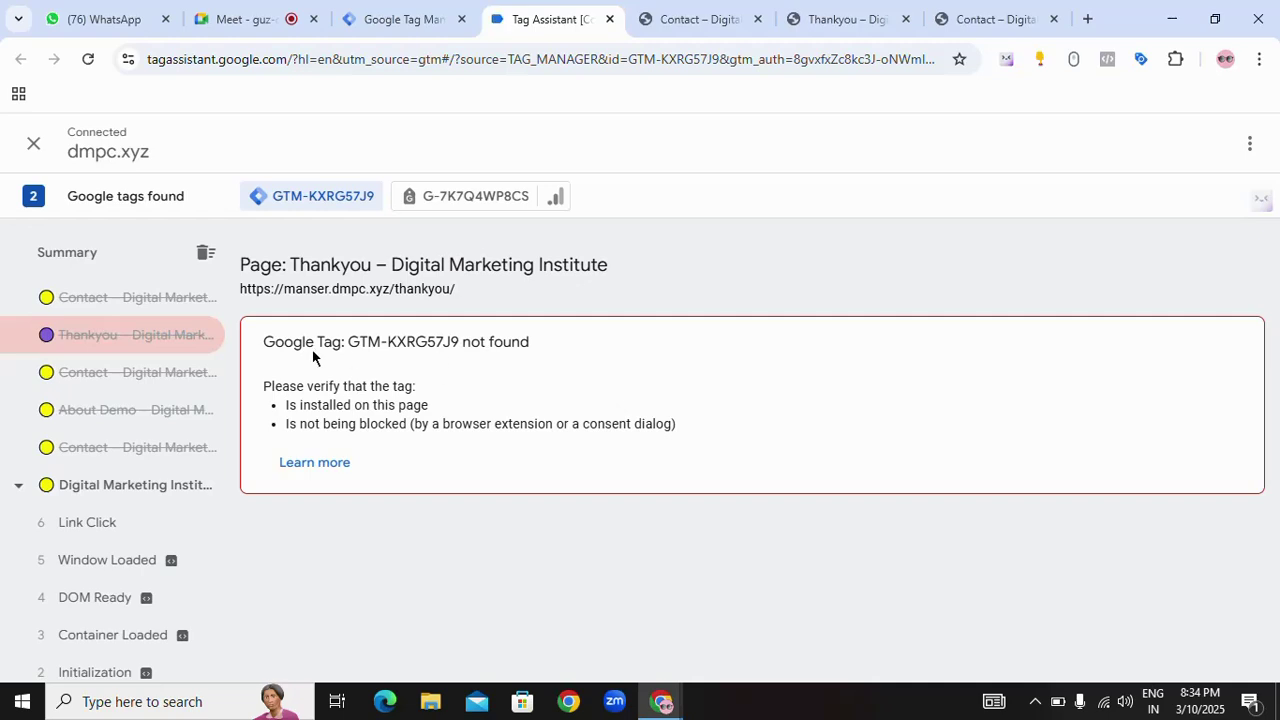
left_click_drag(447, 357, 458, 350)
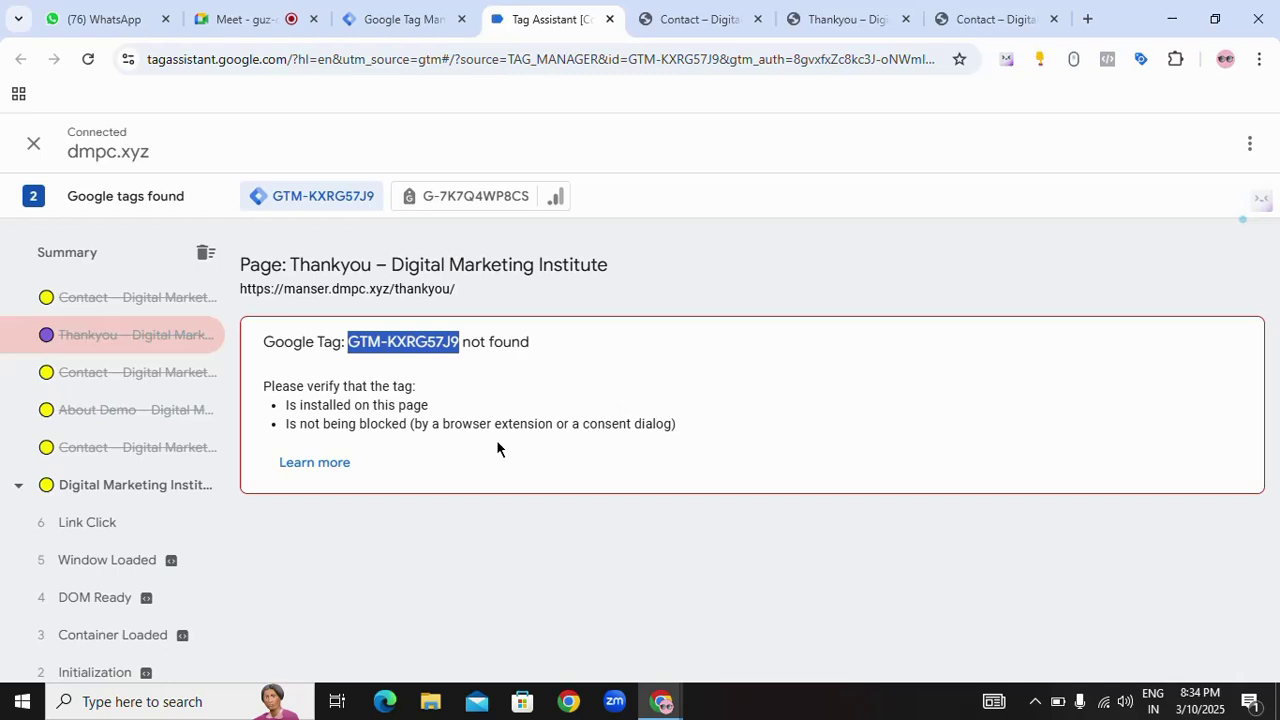
left_click(385, 19)
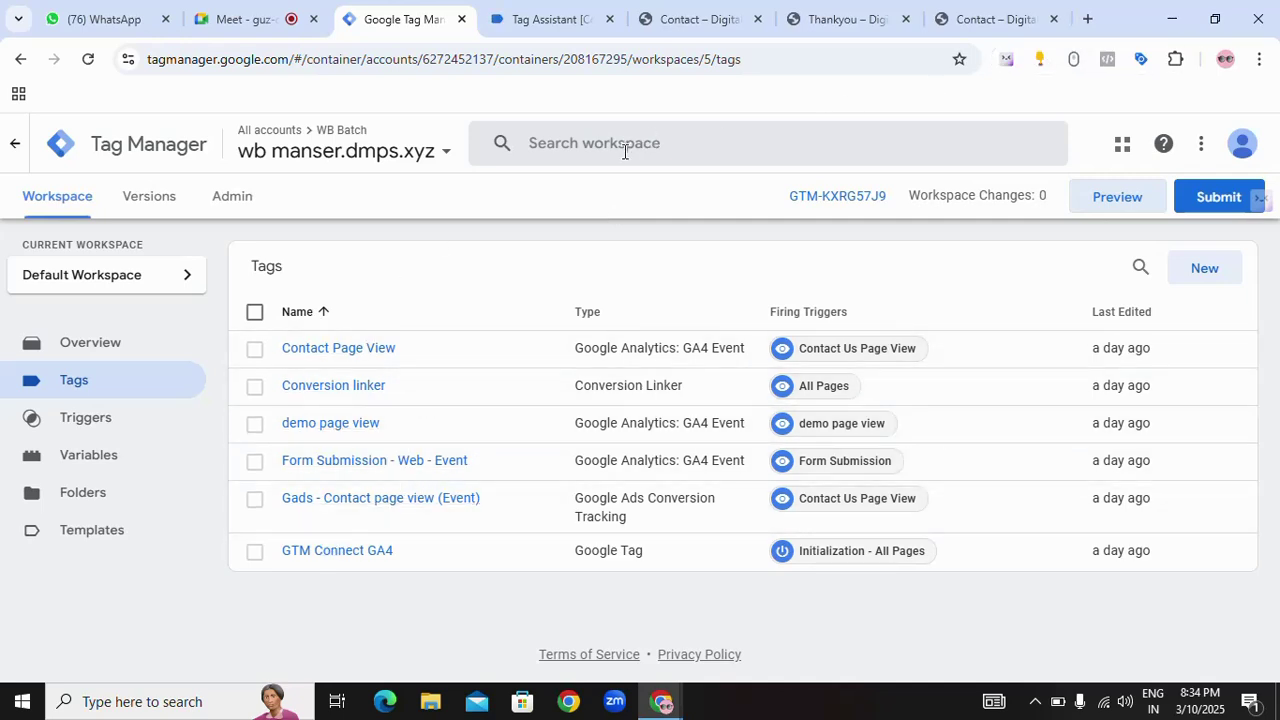
- Search Google for "ga4 events parameters" in a new browser tab and skim the Analytics Help article "[GA4] Event parameters"
left_click(1088, 24)
left_click(1090, 24)
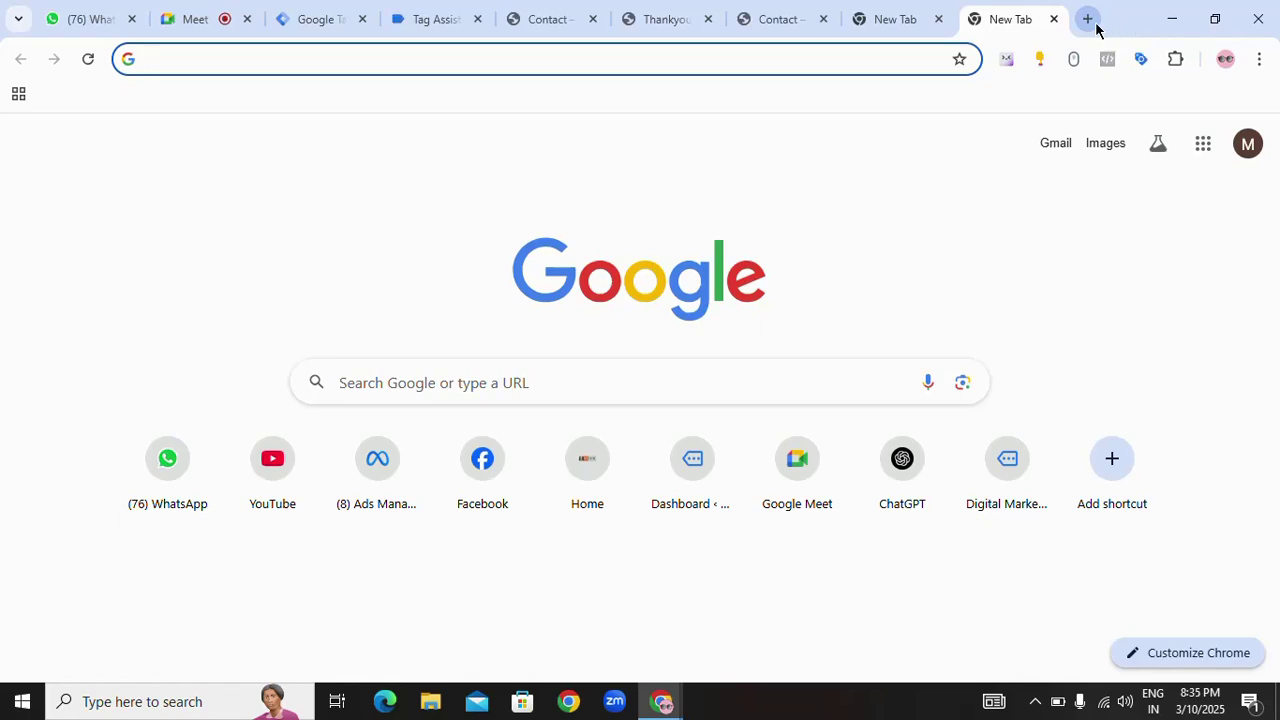
type("ga4 events")
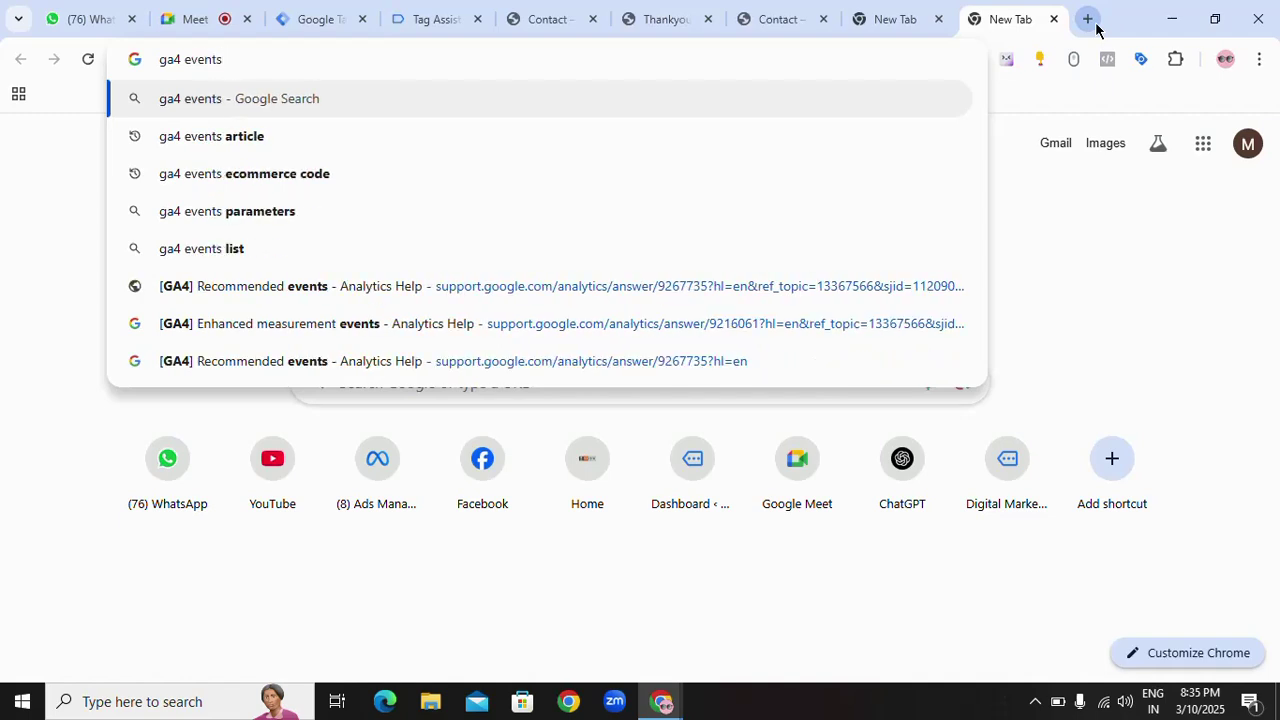
left_click(314, 218)
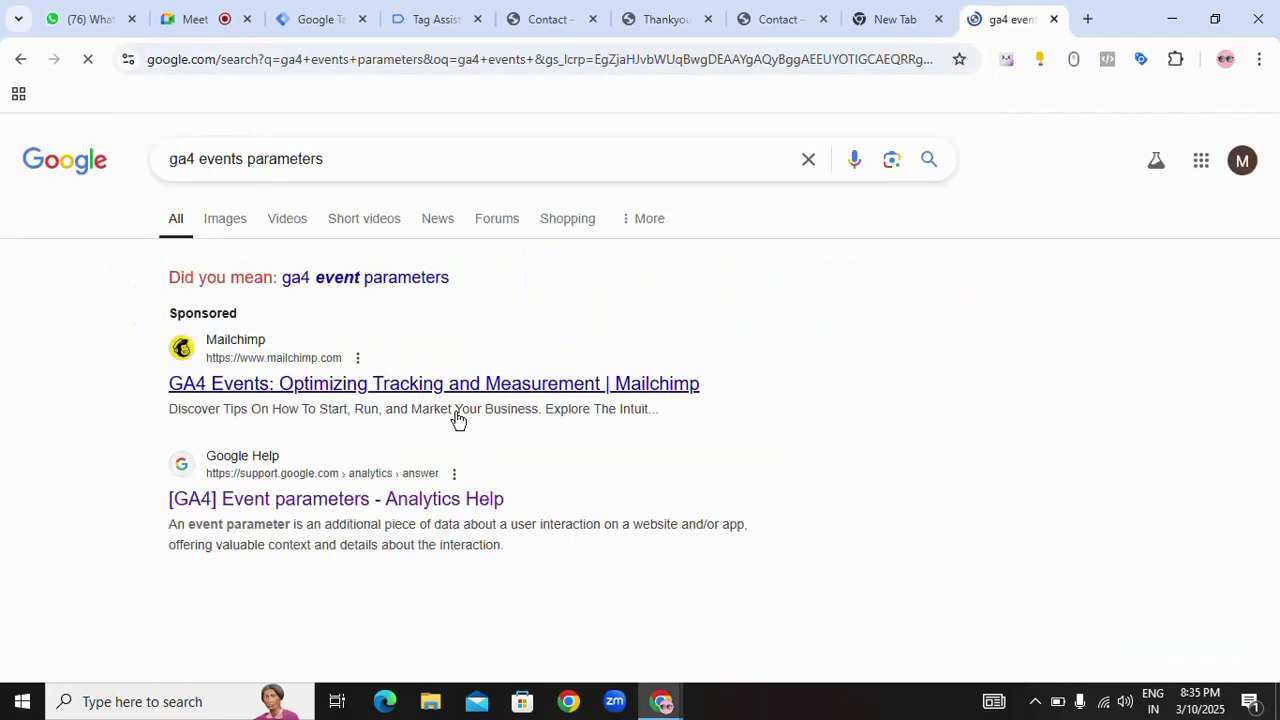
scroll(463, 399, "down", 2)
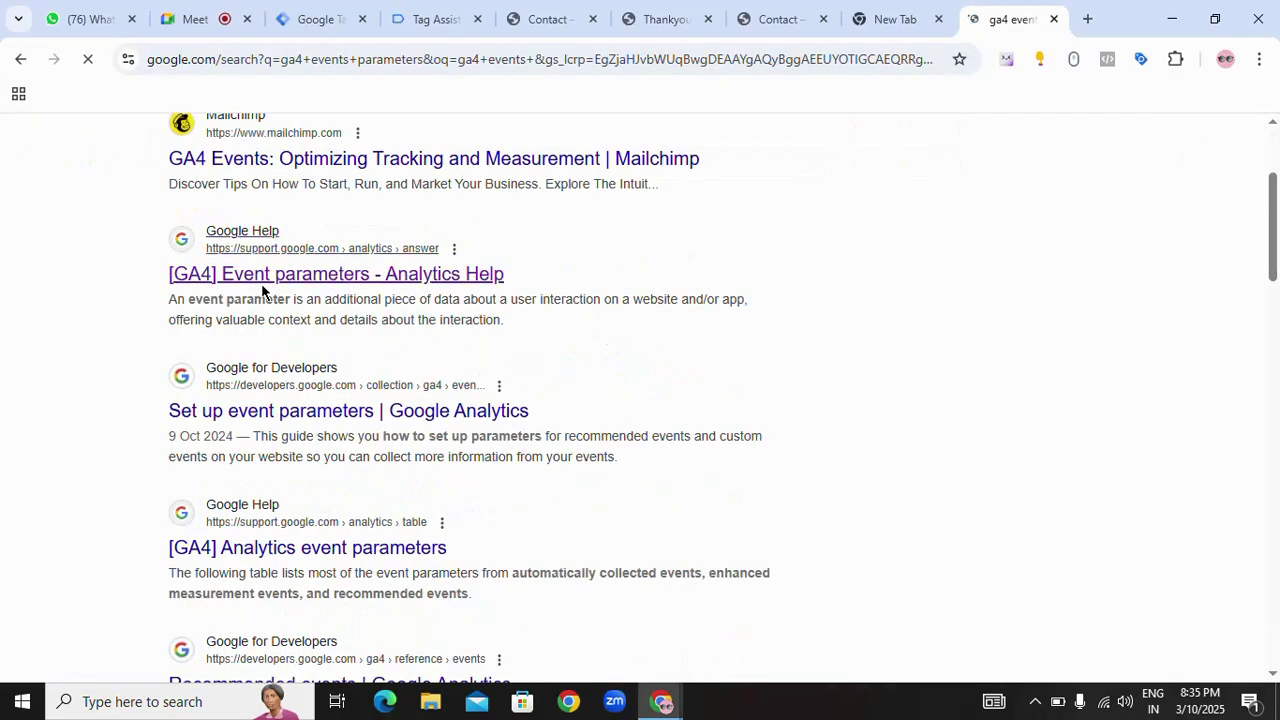
left_click(305, 275)
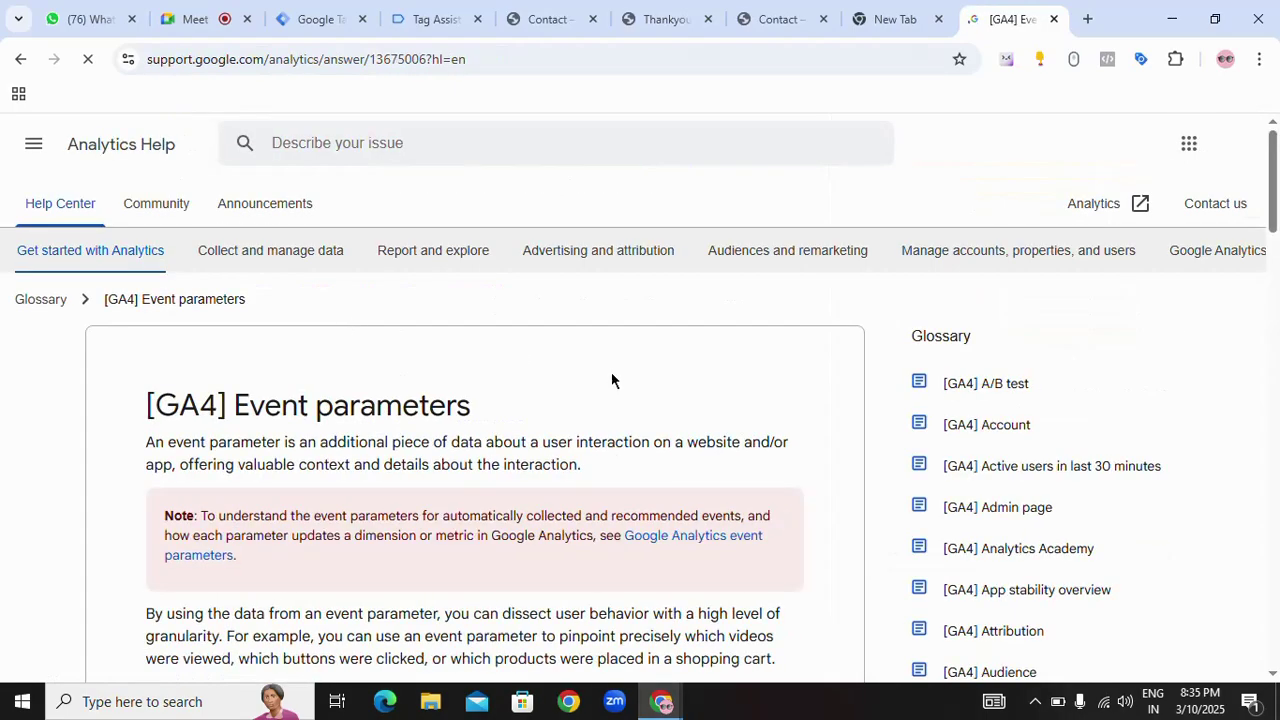
scroll(868, 400, "down", 5)
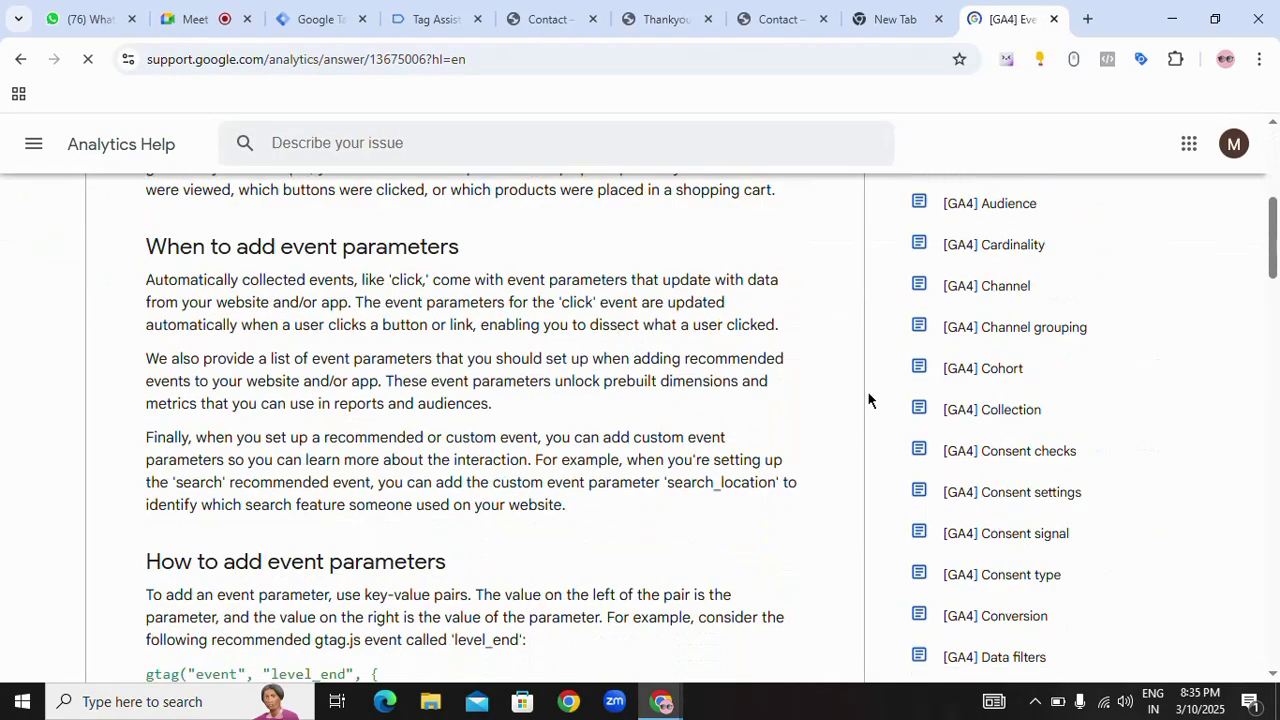
scroll(860, 398, "up", 3)
- Go back to the search results, open "[GA4] Analytics event parameters" and look through its list of related event articles
left_click(19, 60)
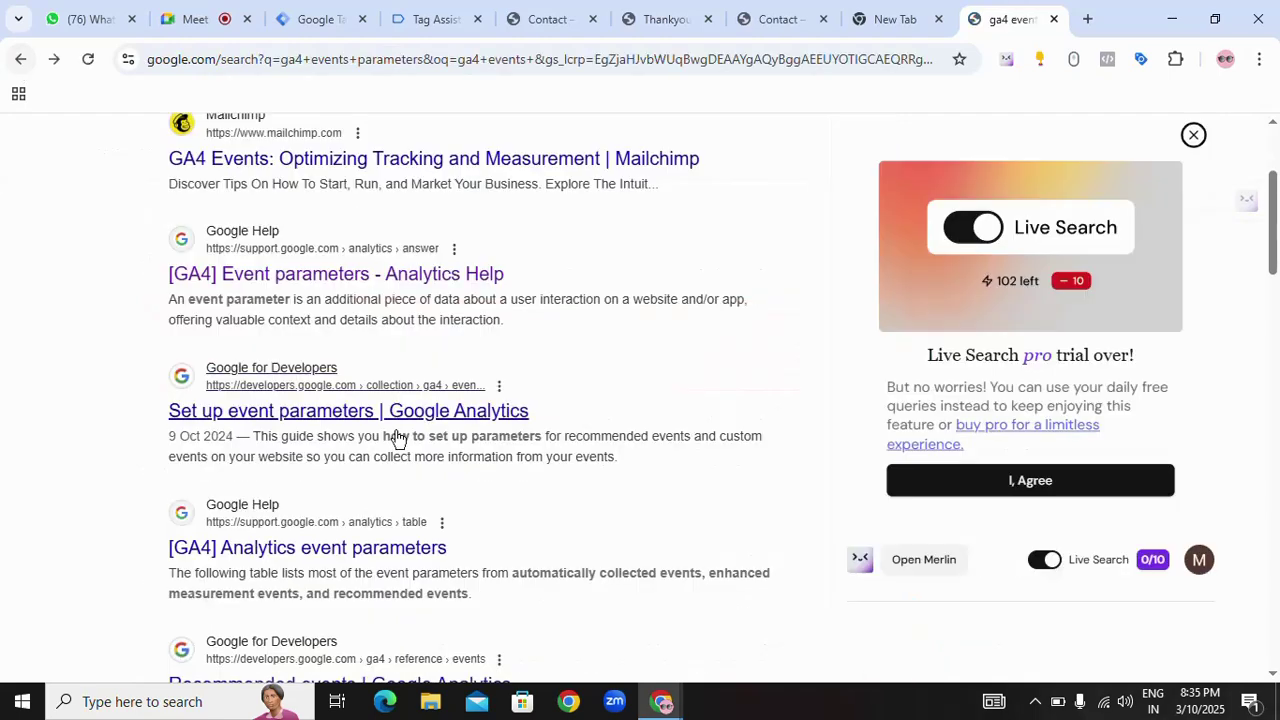
scroll(370, 452, "down", 1)
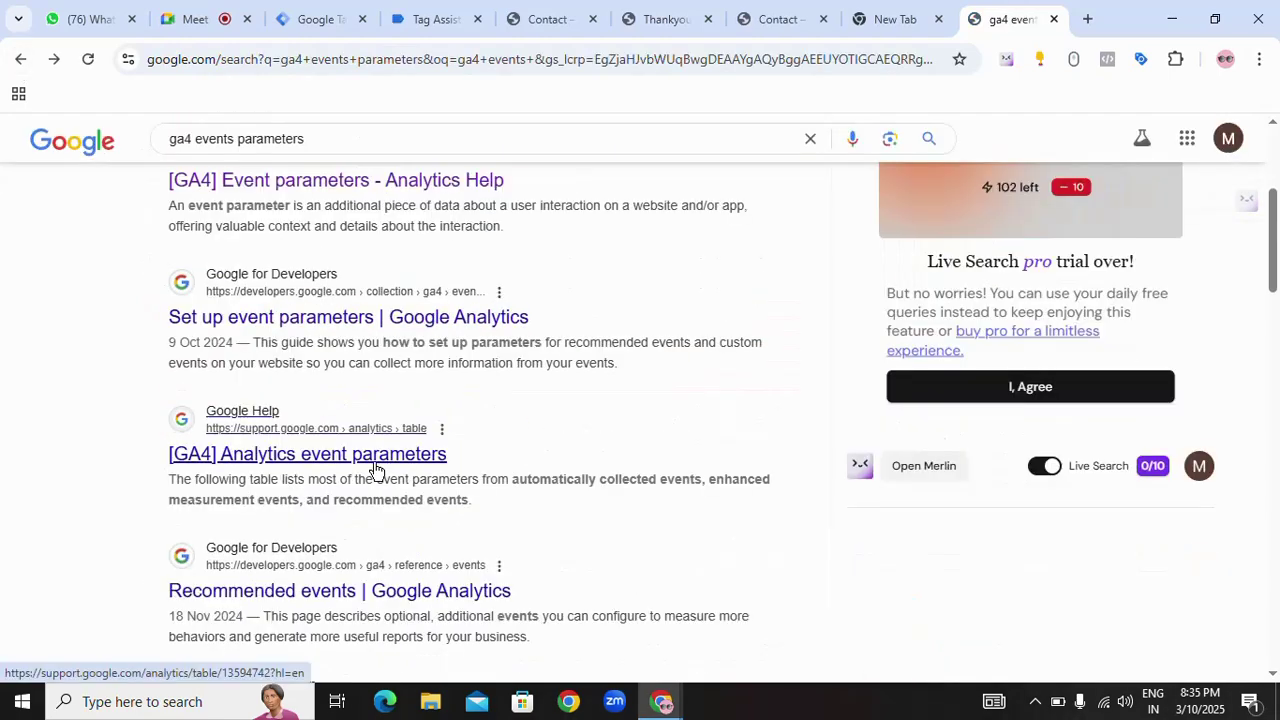
left_click(372, 455)
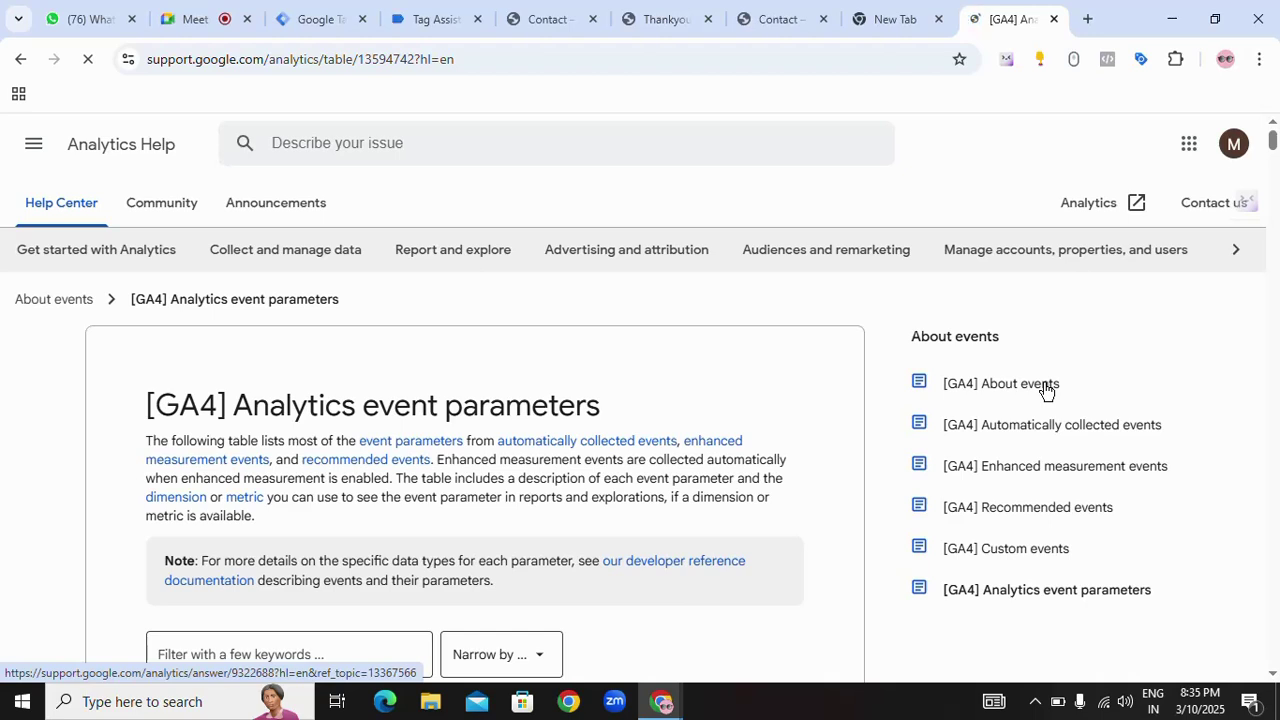
left_click_drag(1063, 386, 990, 402)
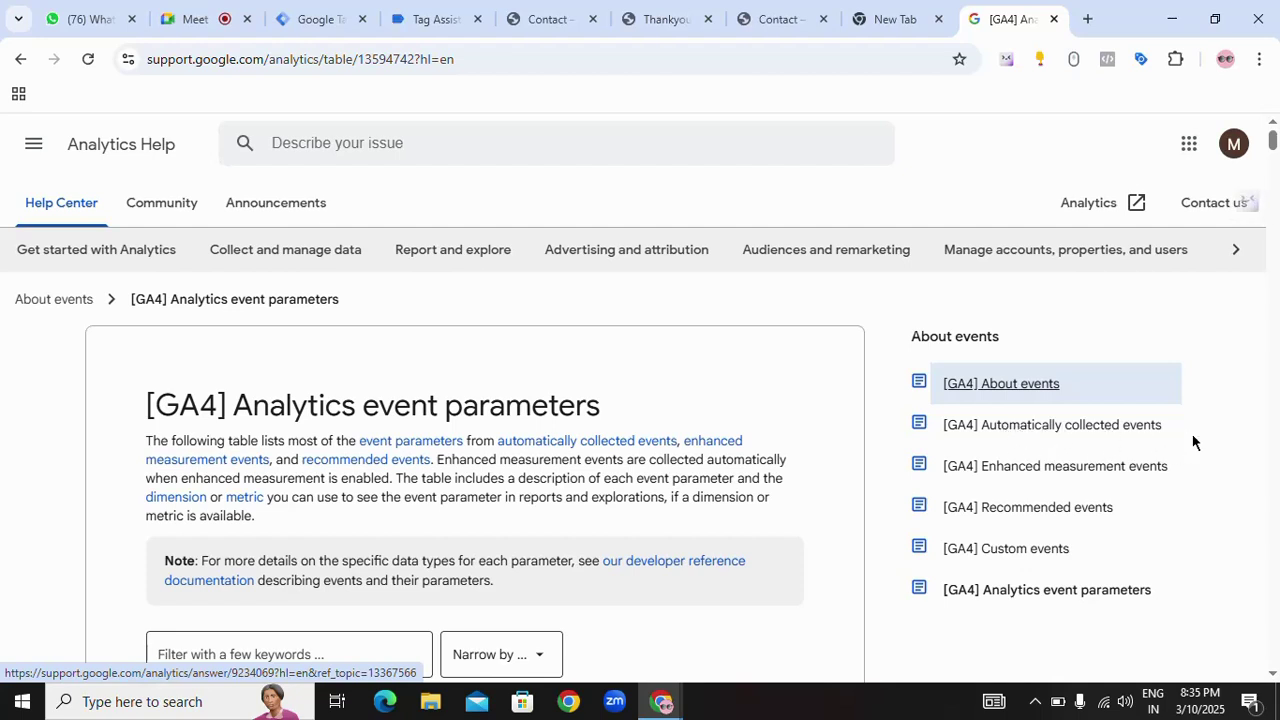
left_click_drag(1186, 429, 977, 420)
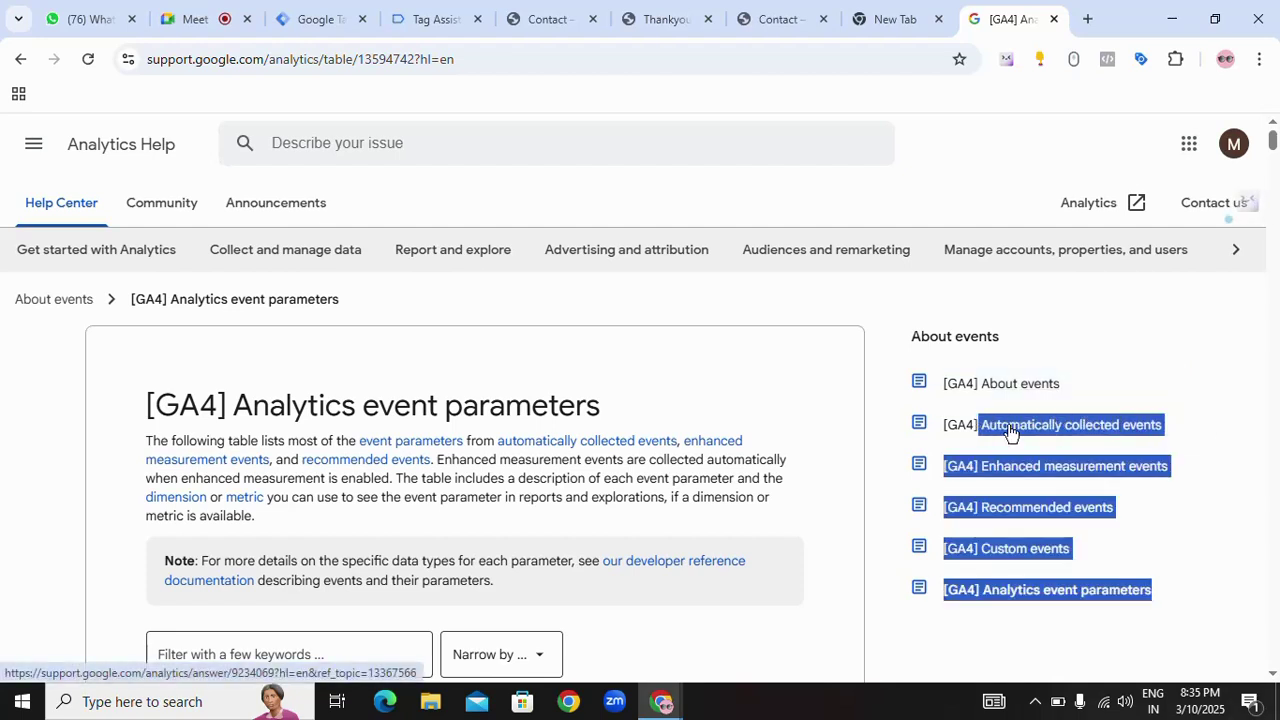
left_click(1251, 424)
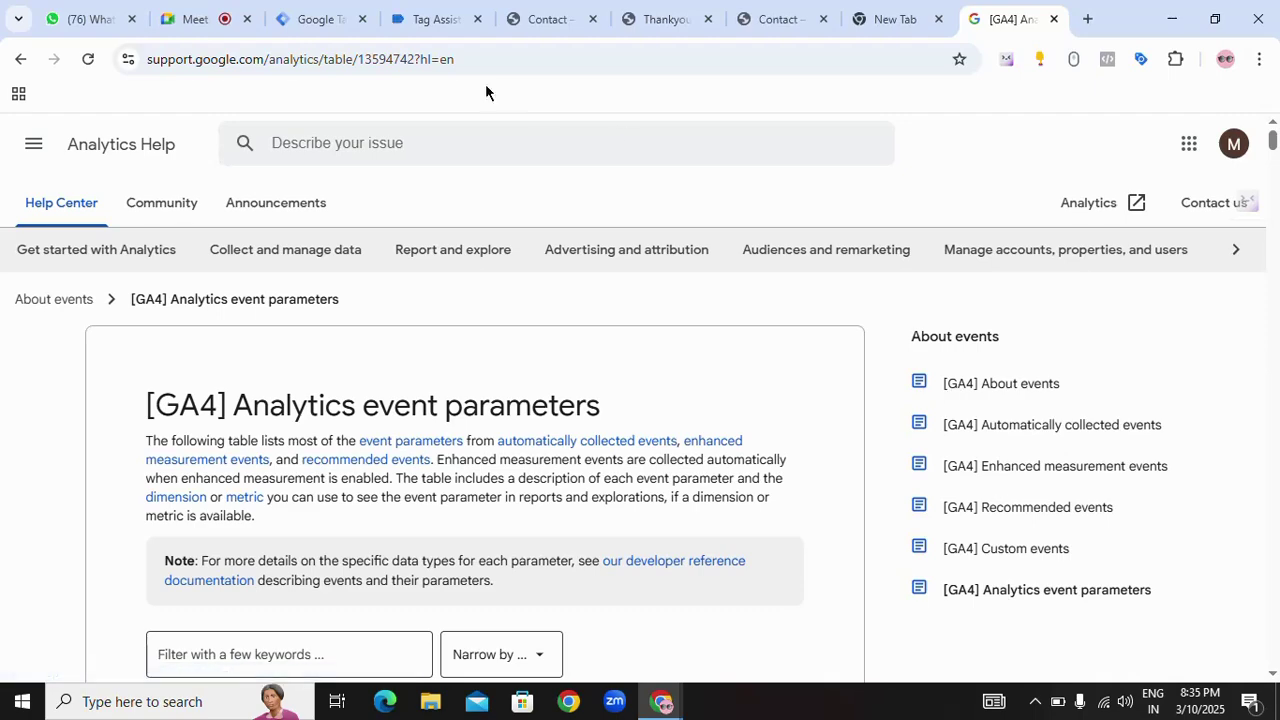
- Open Google Analytics in the unused empty browser tab
left_click(895, 22)
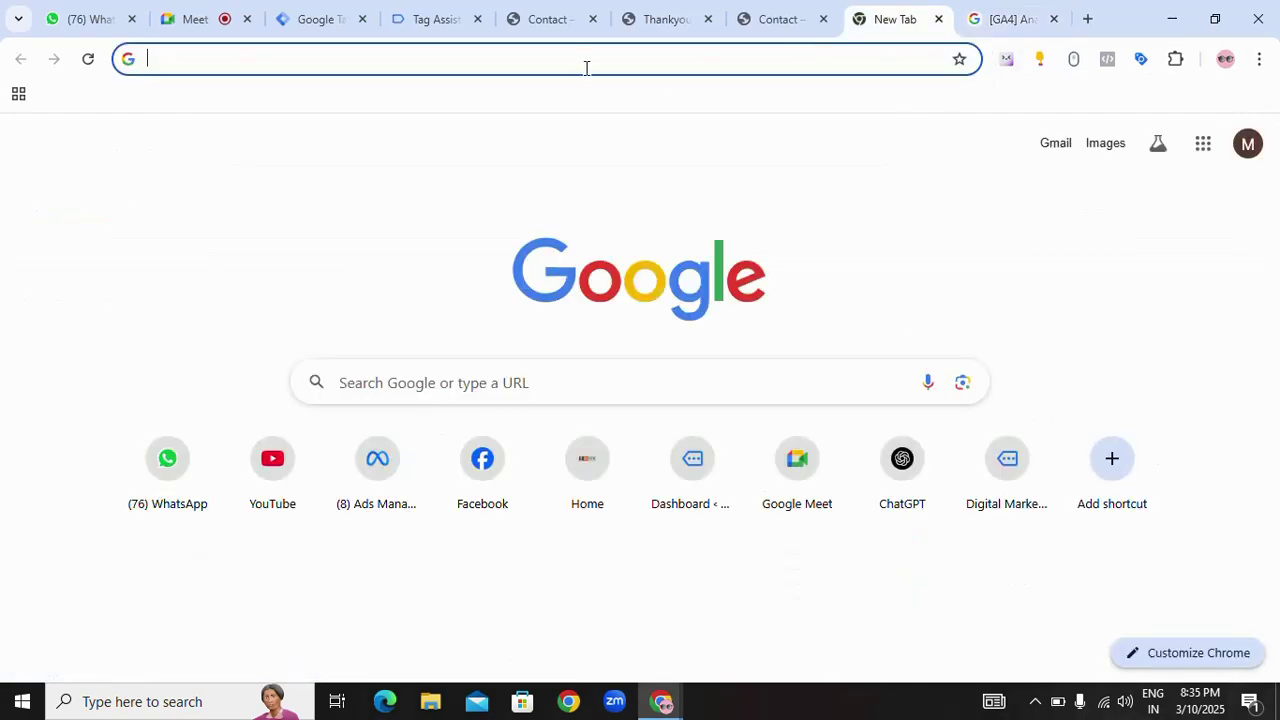
left_click(580, 63)
type("anal")
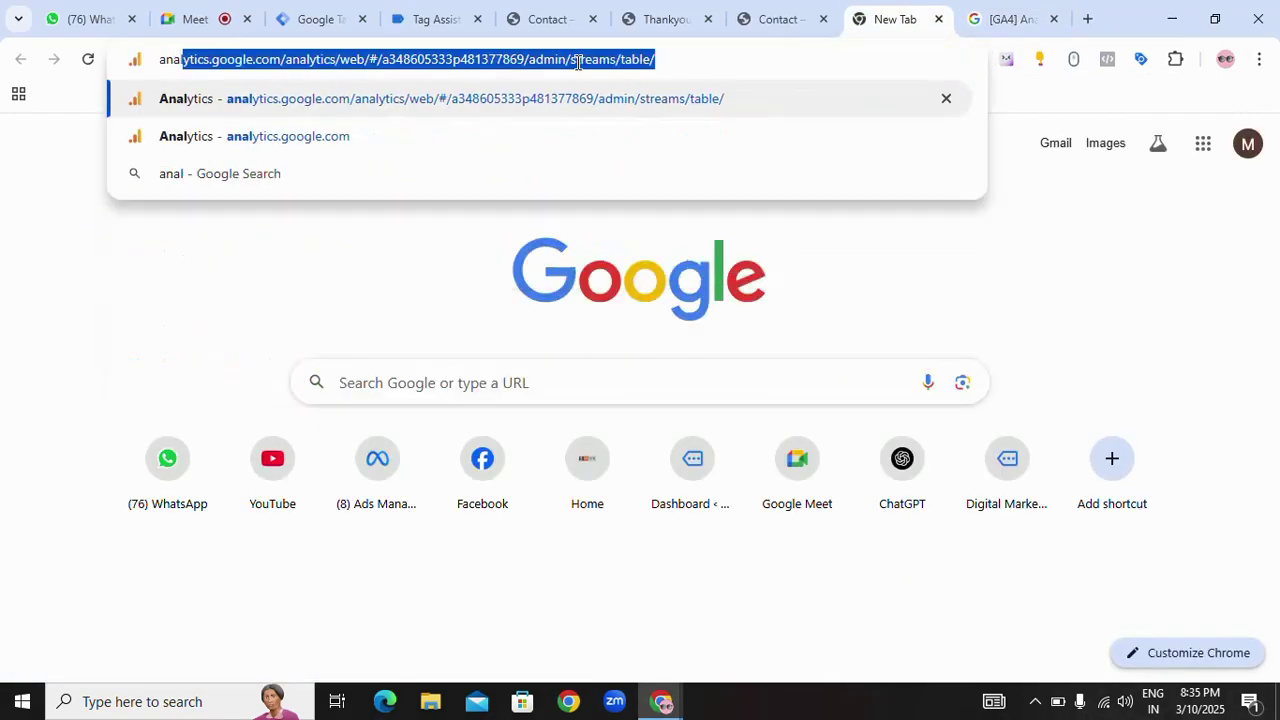
type("y")
key("BackSpace")
type("ly")
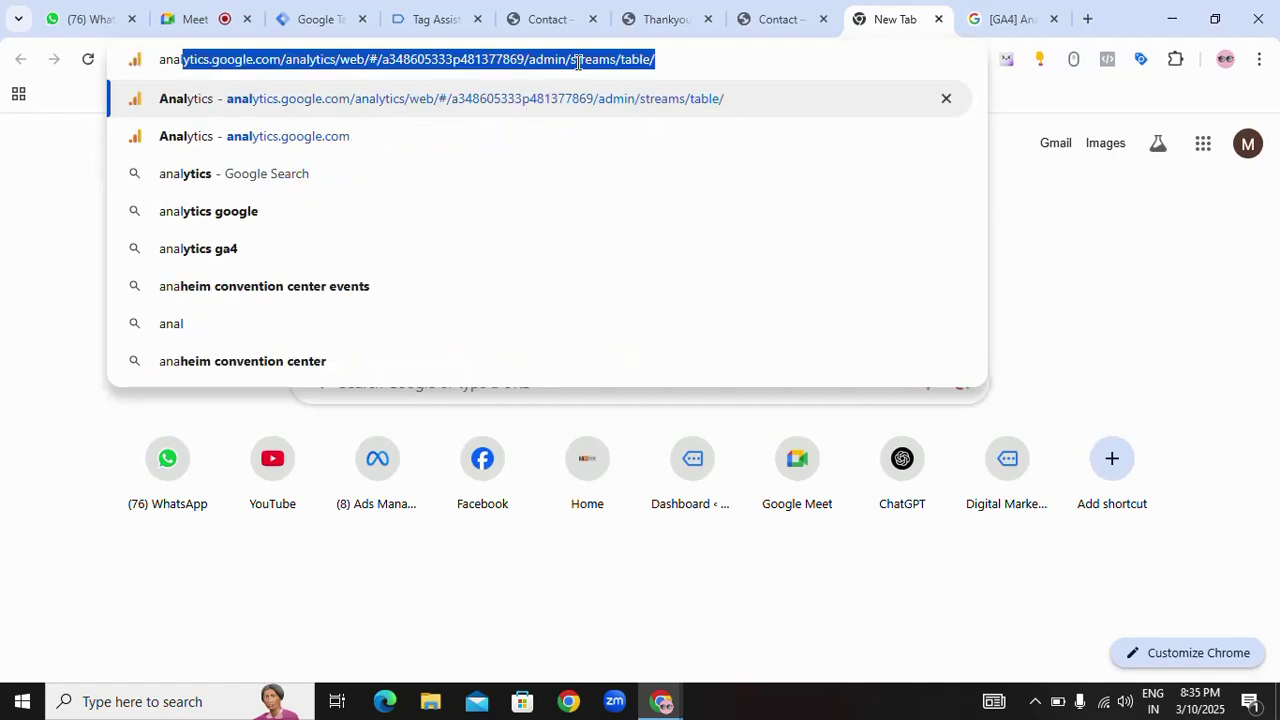
key("Return")
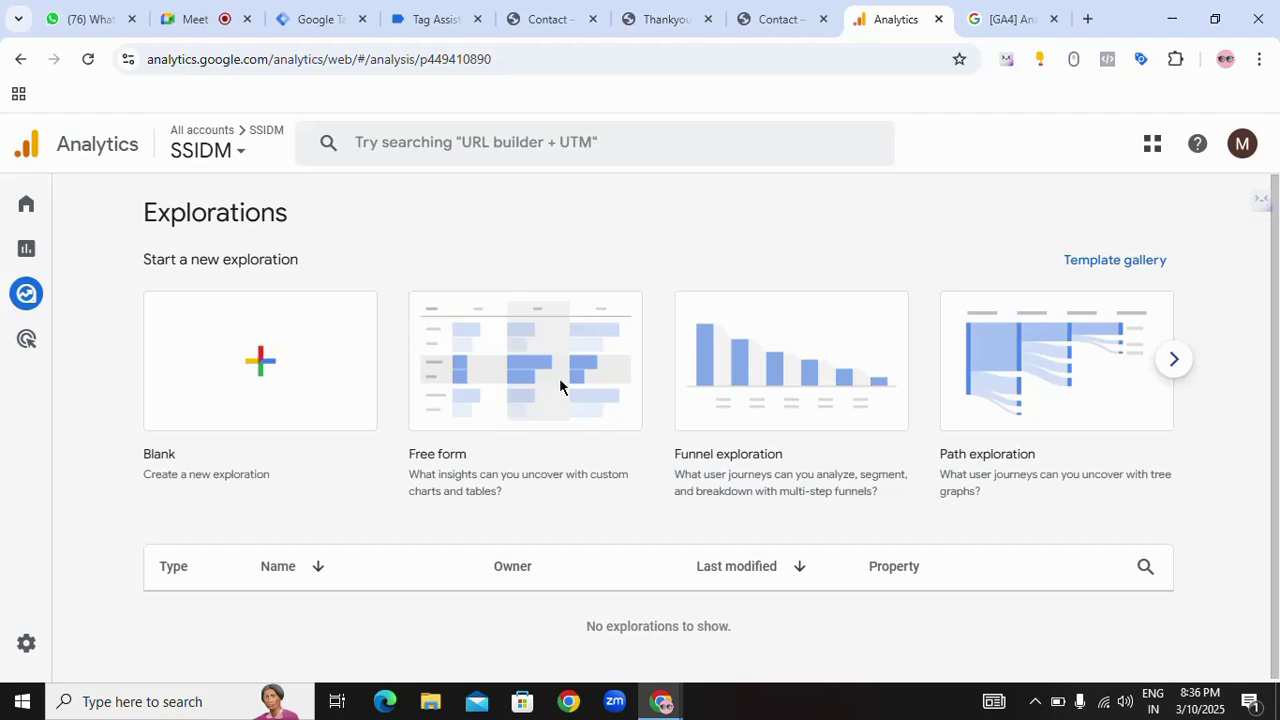
- Switch to the WB Batch property under the WB Batch account and open its Home page
left_click(237, 163)
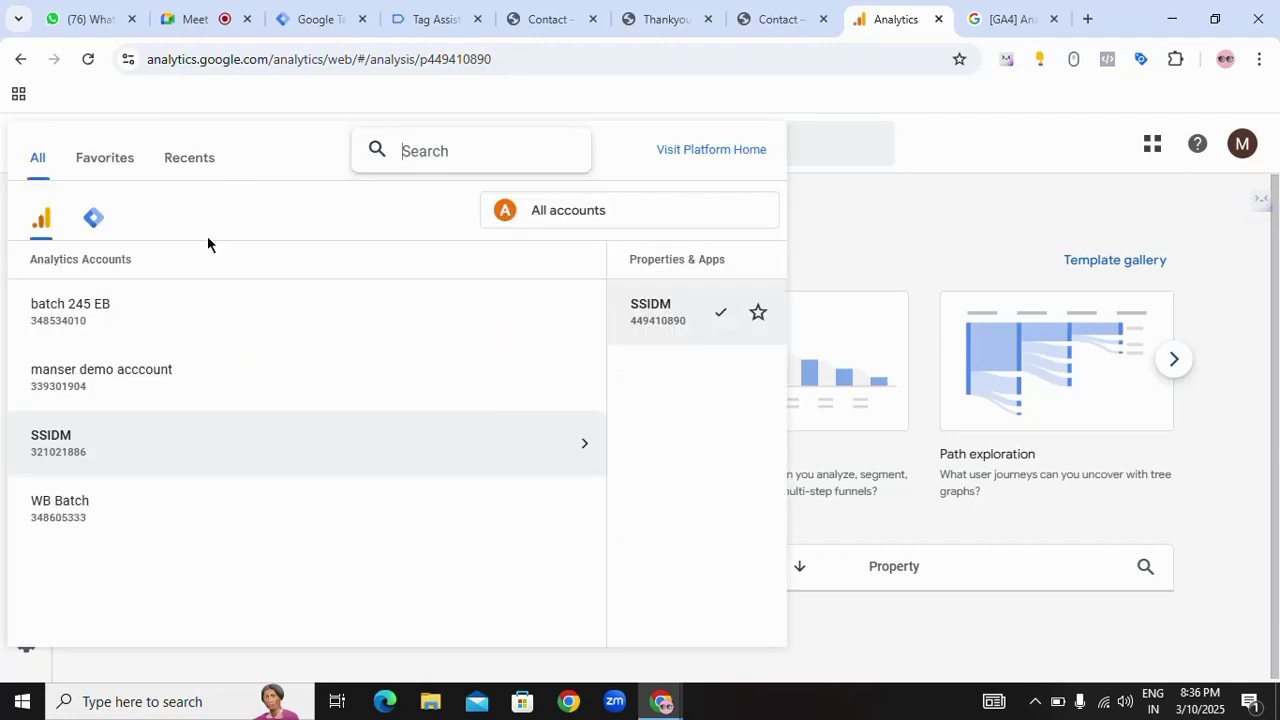
left_click(78, 515)
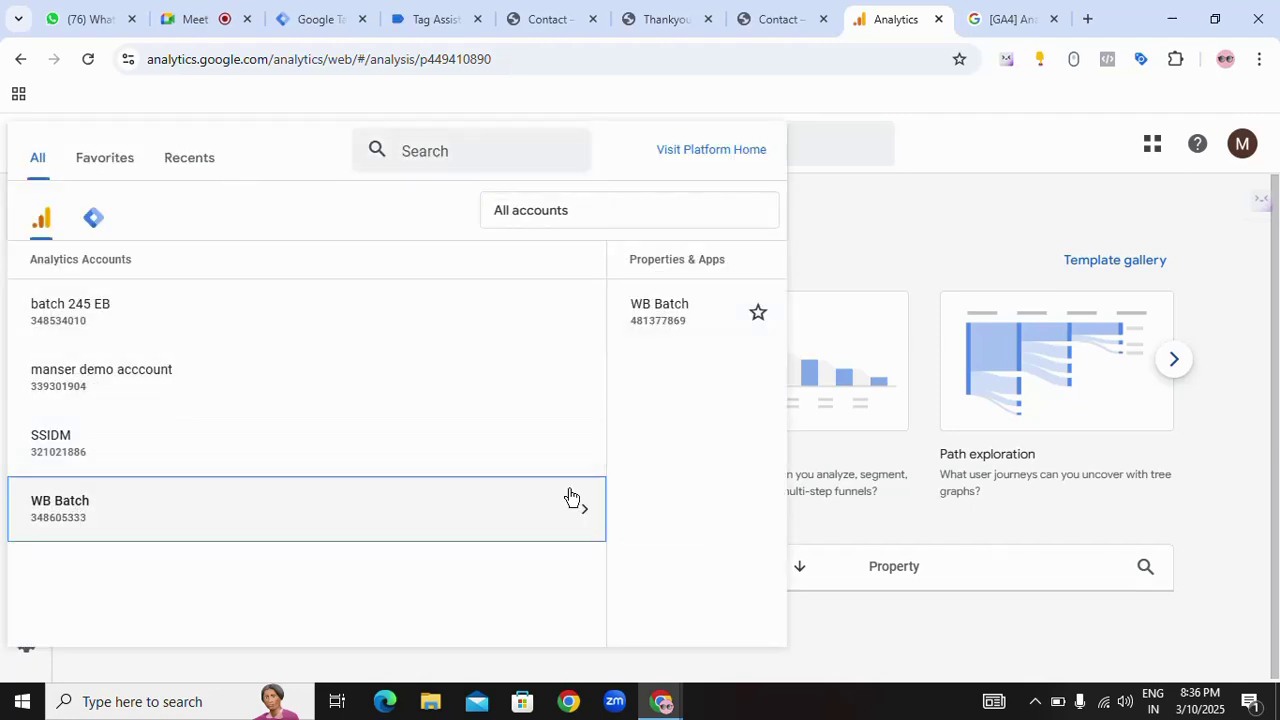
left_click(473, 317)
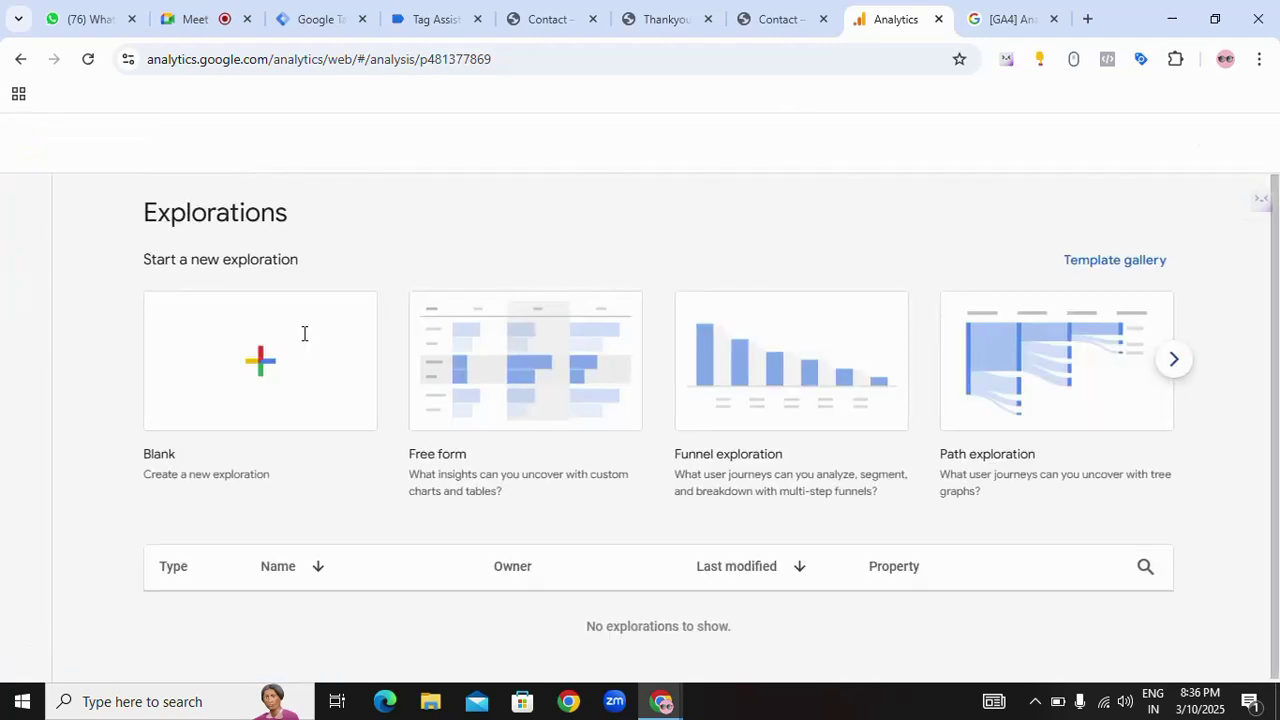
mouse_move(14, 220)
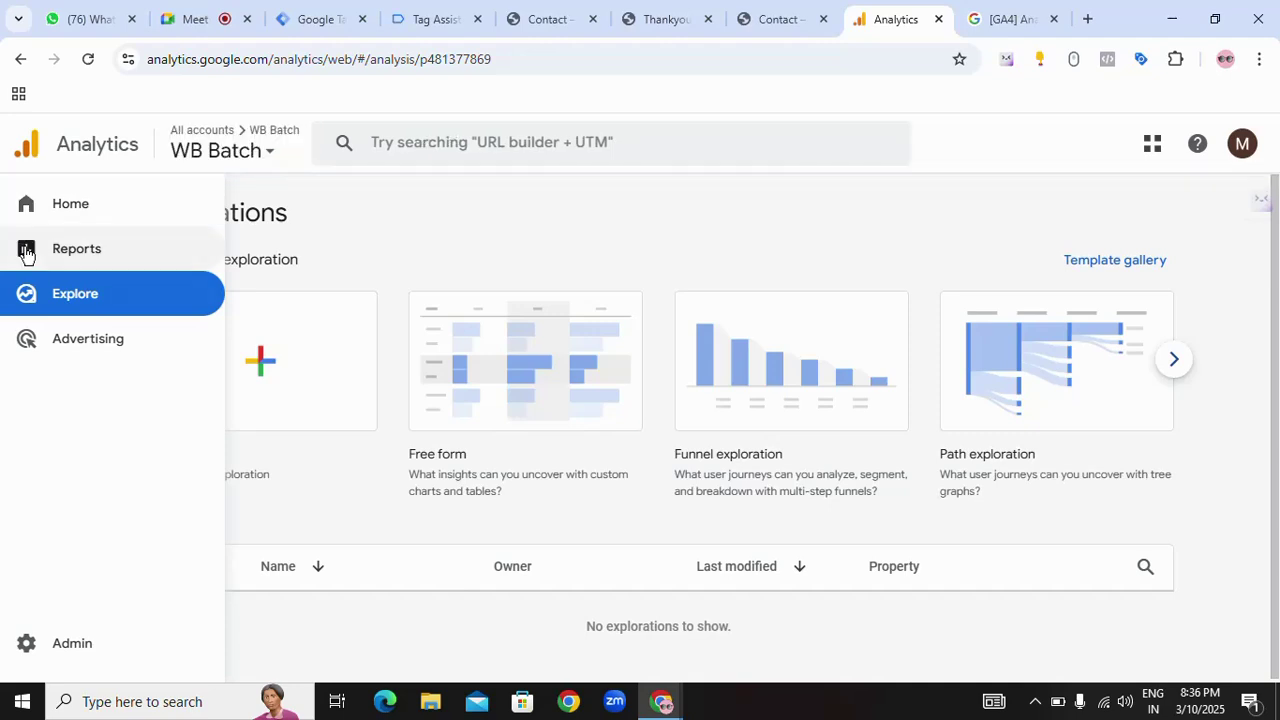
left_click(23, 206)
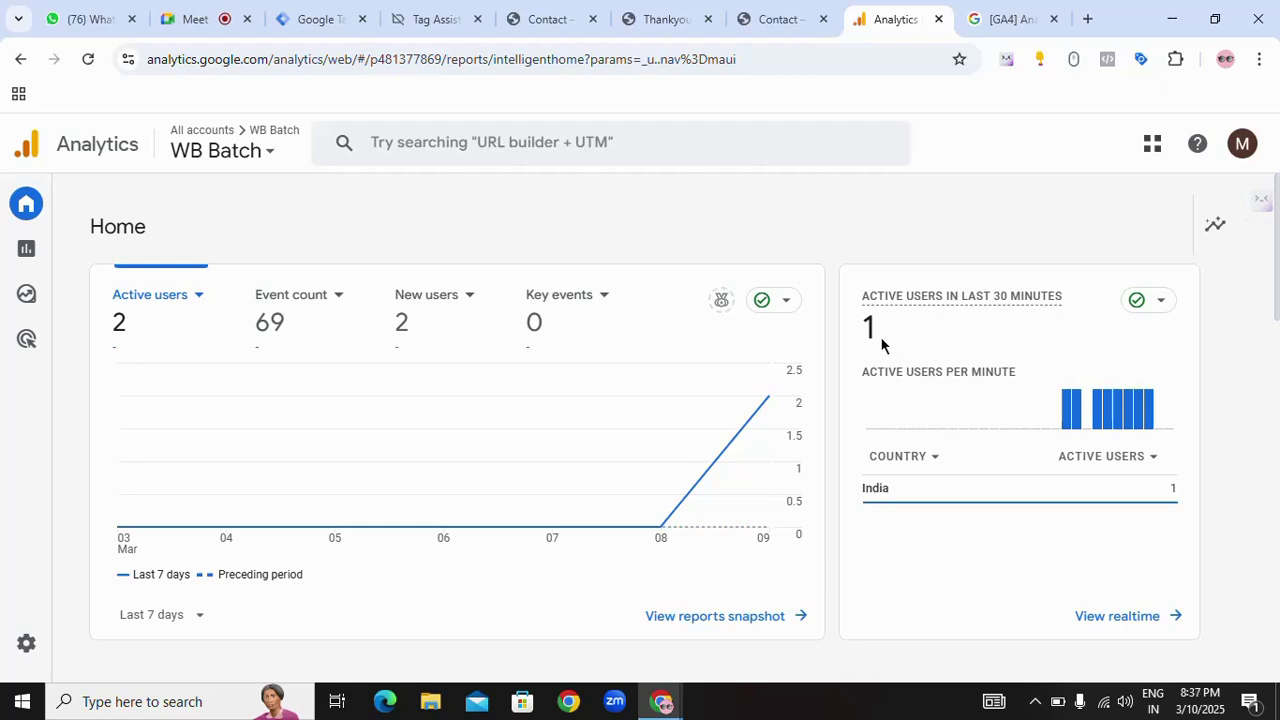
- Examine the active users in the last 30 minutes and the views by page title on the WB Batch Home page
left_click_drag(859, 340, 889, 343)
scroll(835, 400, "down", 7)
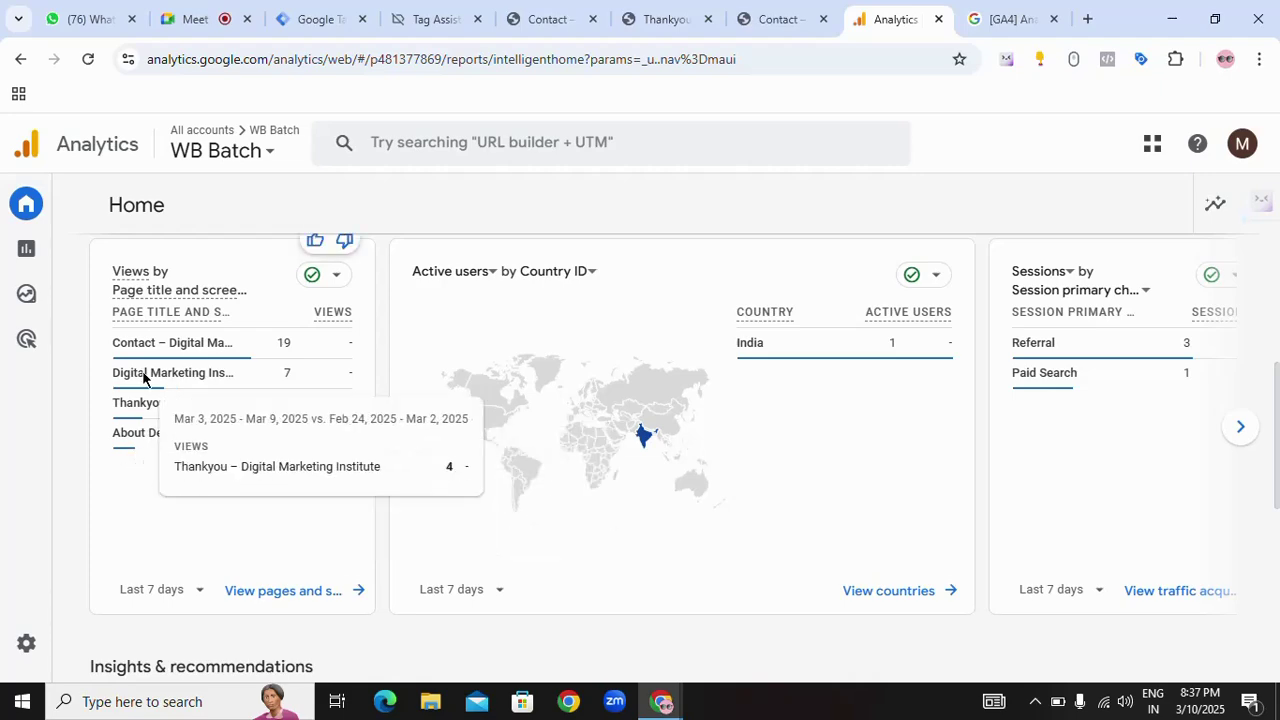
left_click_drag(100, 310, 229, 444)
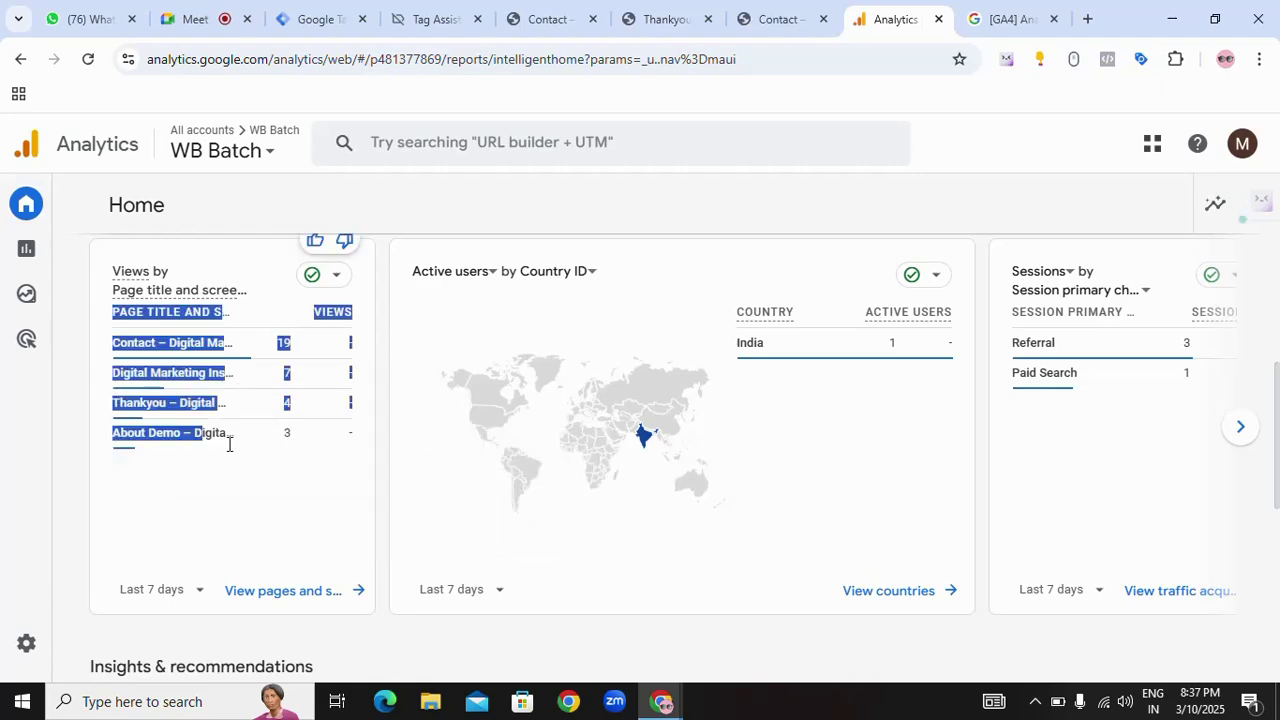
left_click(381, 481)
scroll(380, 484, "up", 5)
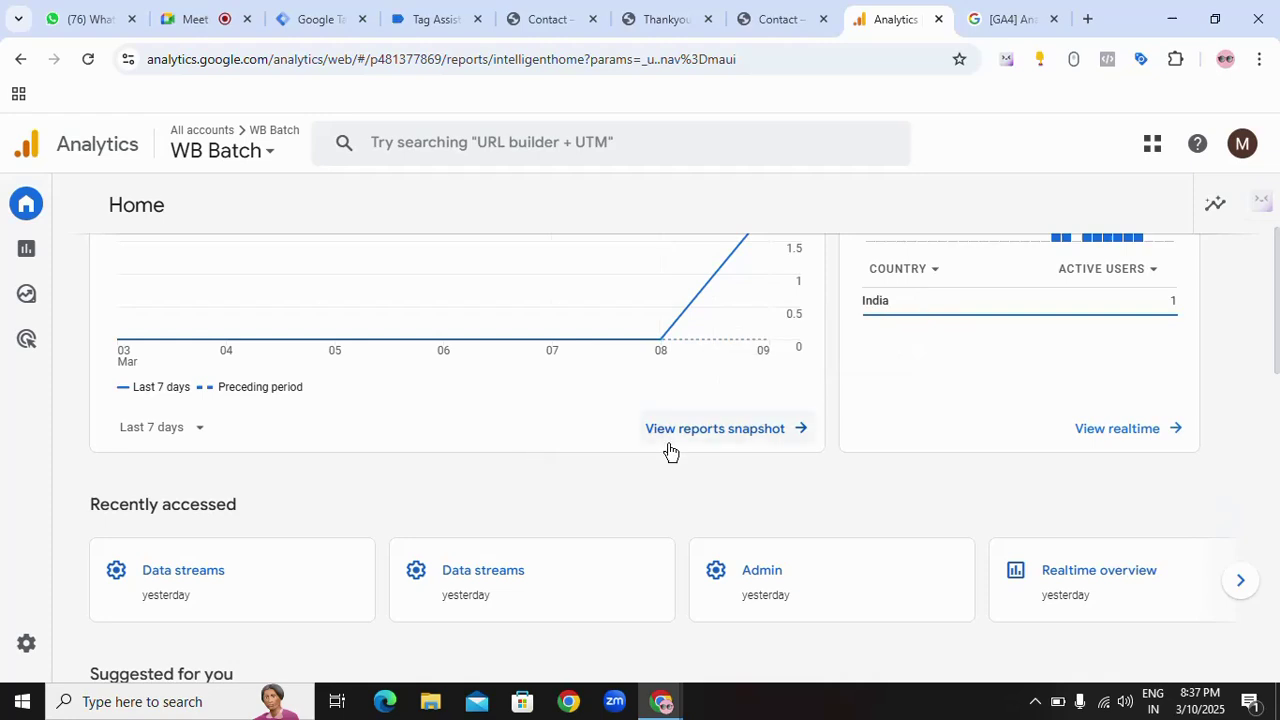
- Switch to the Analytics Help article, open "[GA4] Automatically collected events" and read its introduction and the note on default parameters
left_click(995, 22)
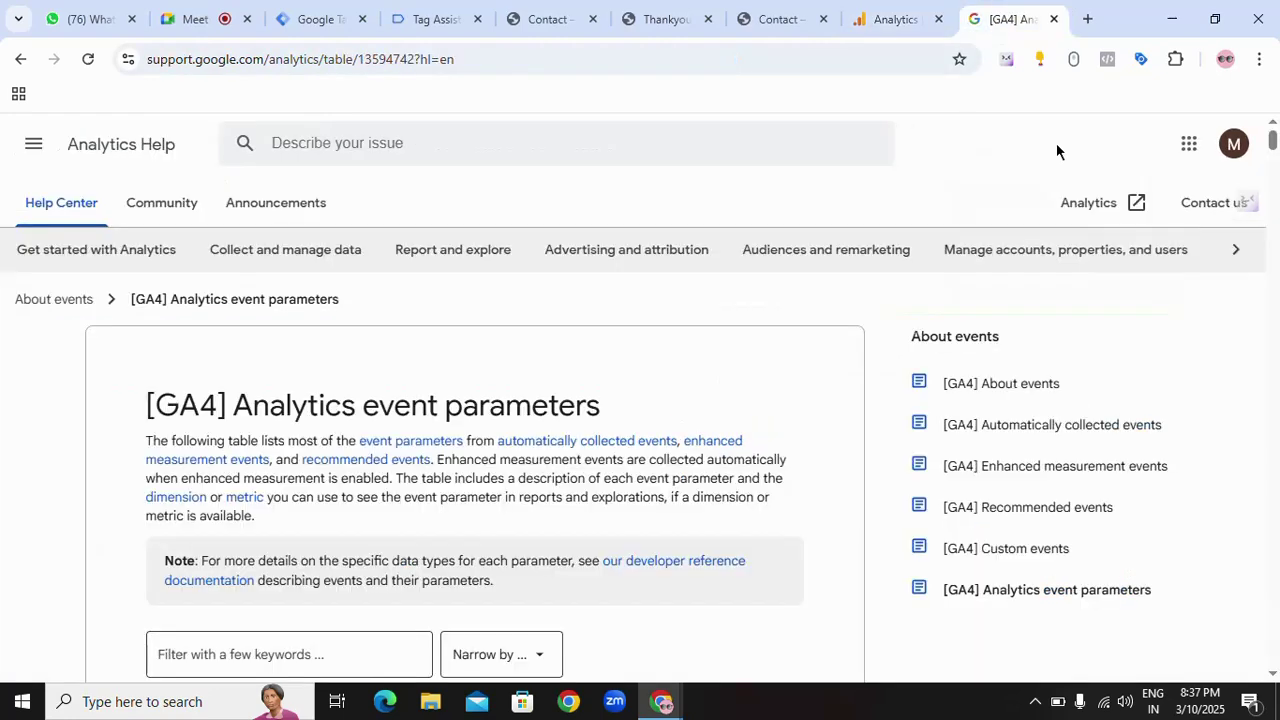
left_click(1046, 428)
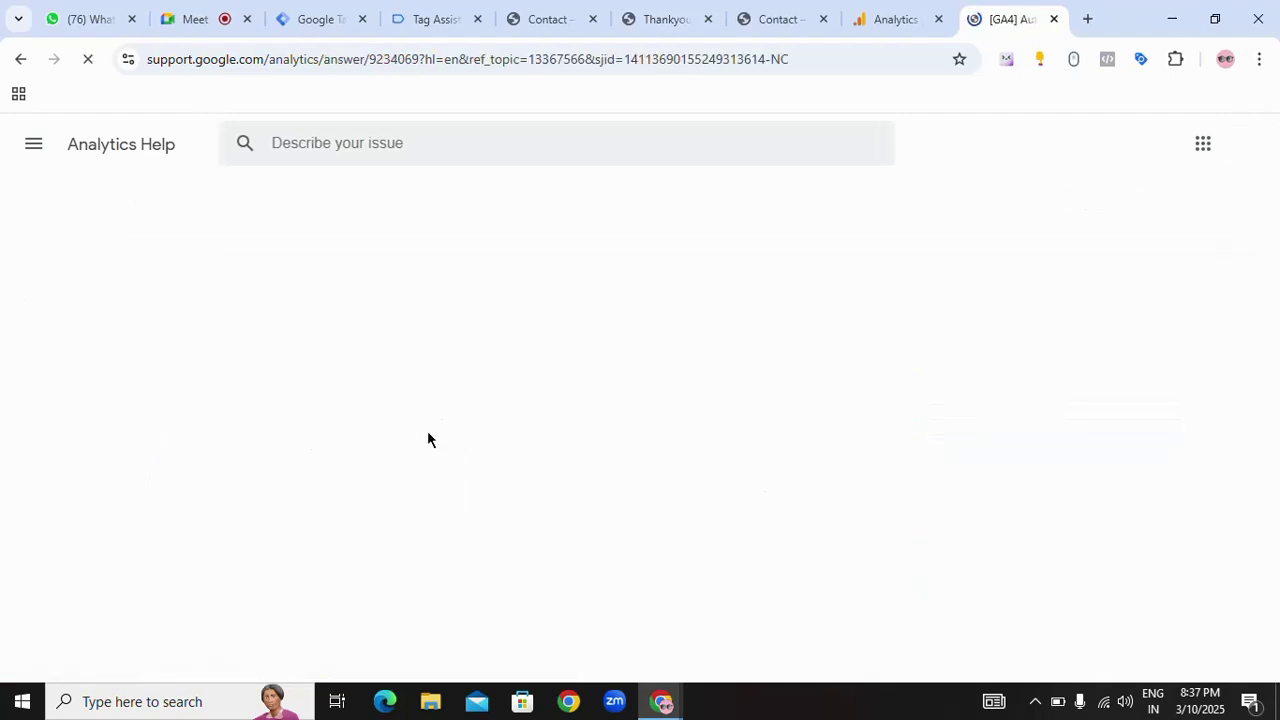
scroll(428, 425, "down", 6)
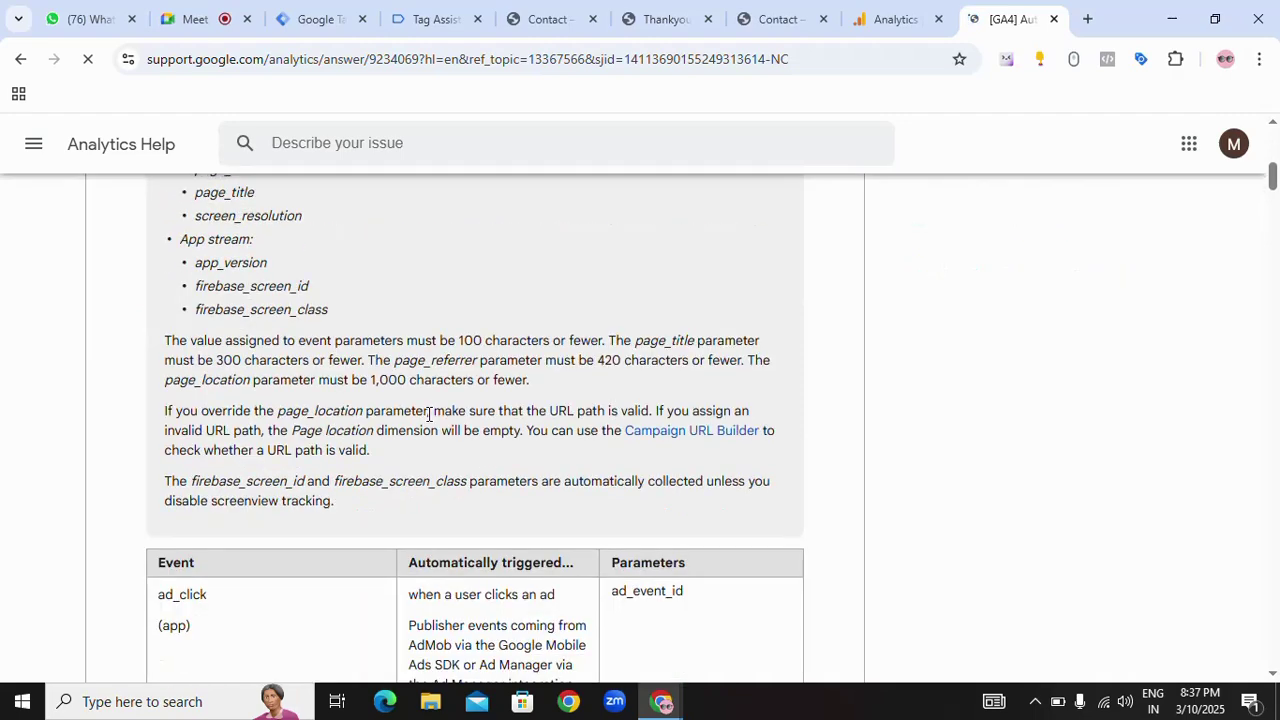
scroll(400, 425, "down", 2)
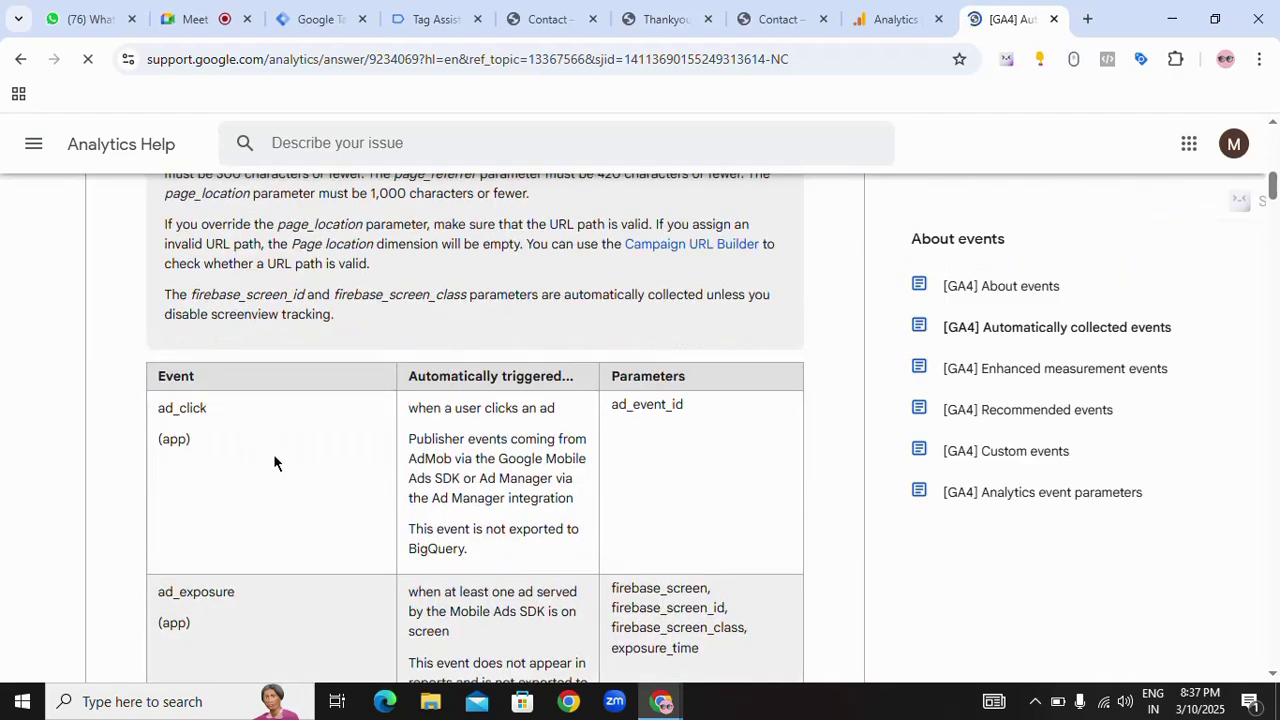
scroll(256, 498, "up", 6)
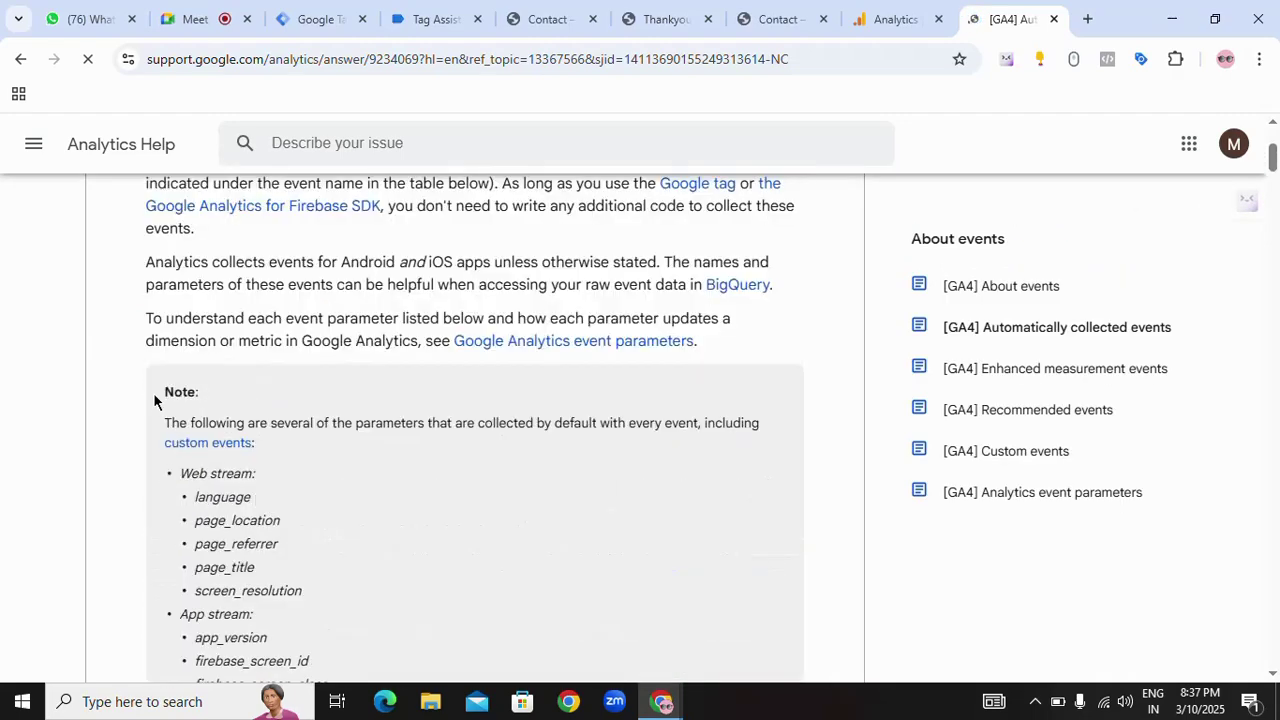
left_click_drag(153, 392, 236, 397)
scroll(236, 397, "up", 3)
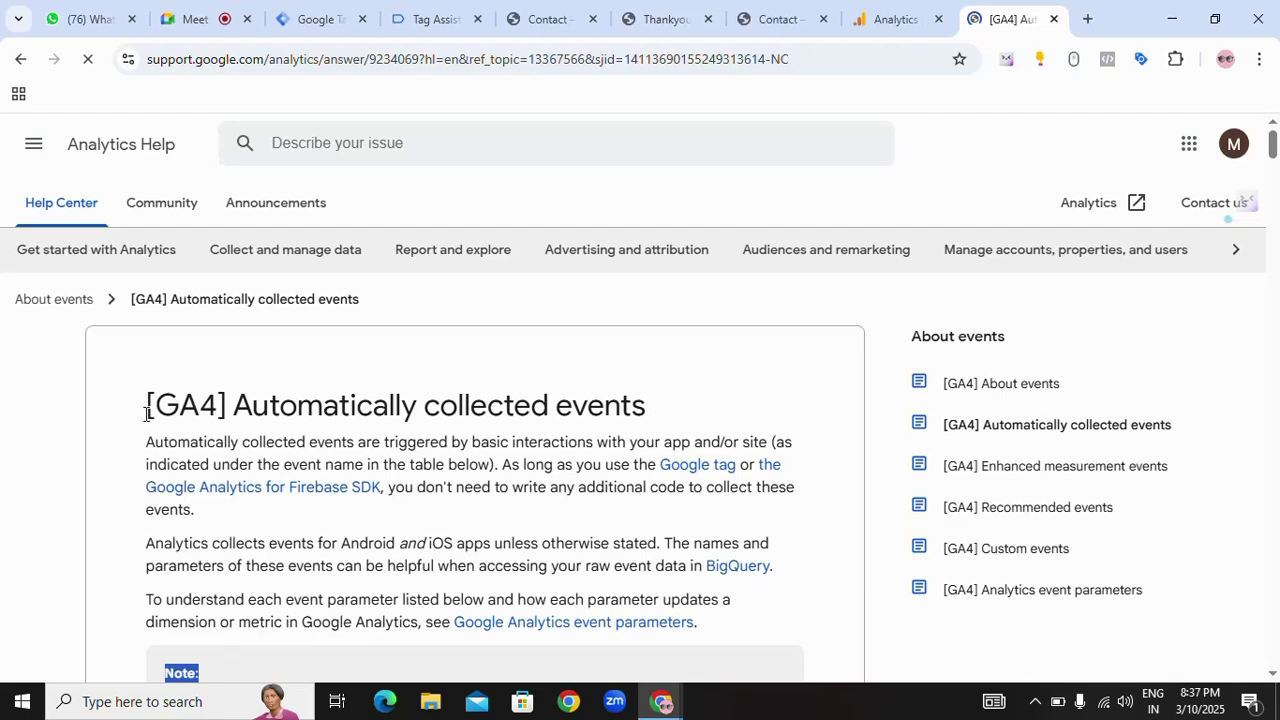
left_click_drag(146, 413, 692, 402)
scroll(692, 402, "down", 6)
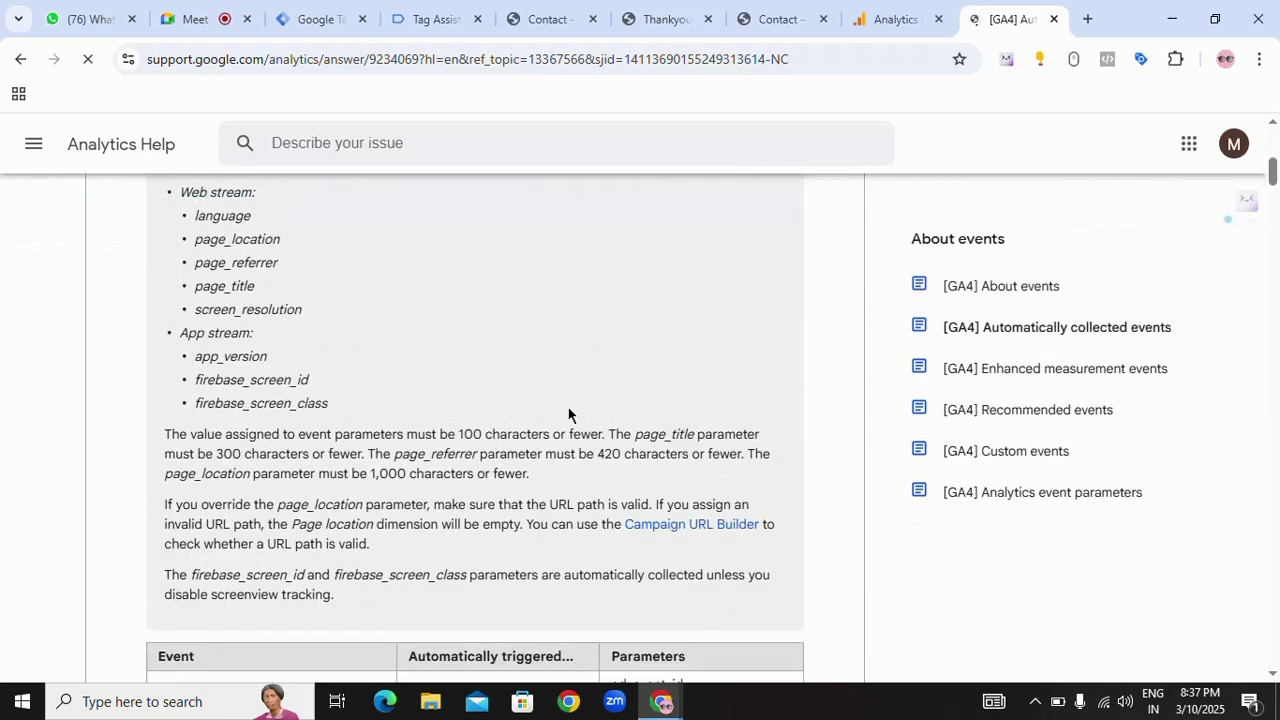
- Examine the app events in the automatically collected events table, from ad_click and ad_exposure through app_exception and app_remove
scroll(568, 414, "down", 4)
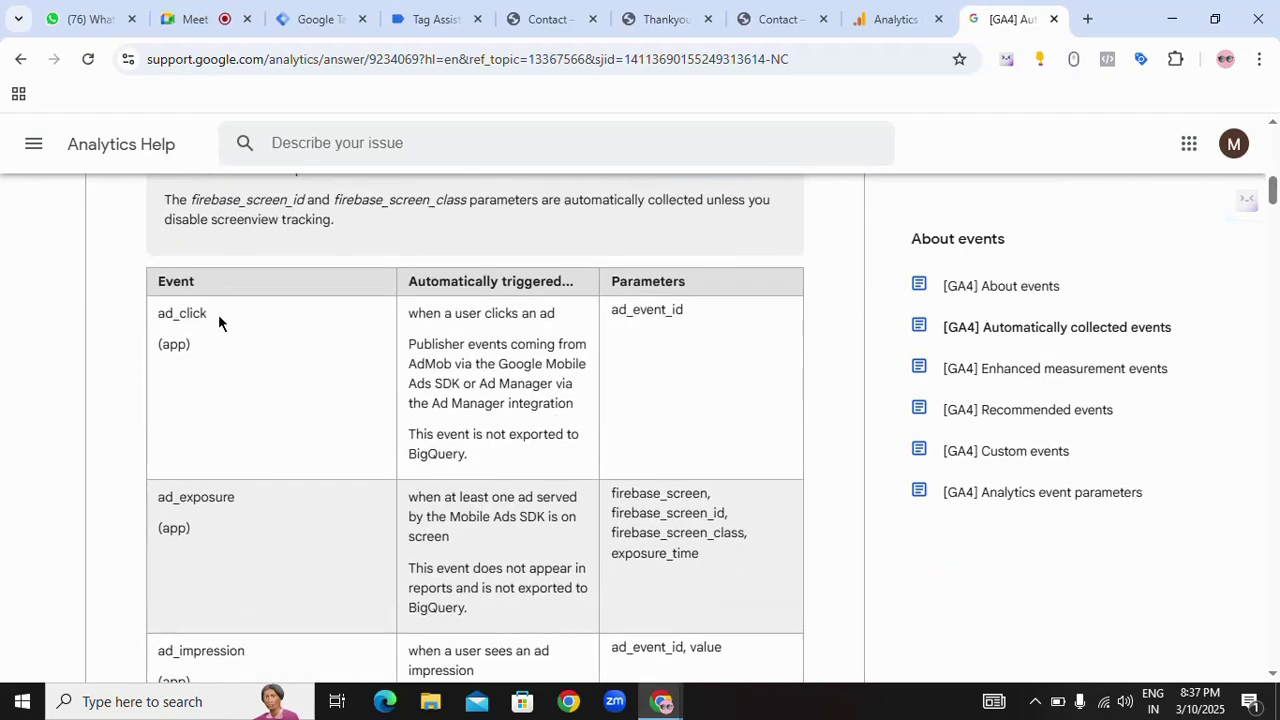
left_click_drag(210, 313, 158, 312)
scroll(310, 419, "down", 1)
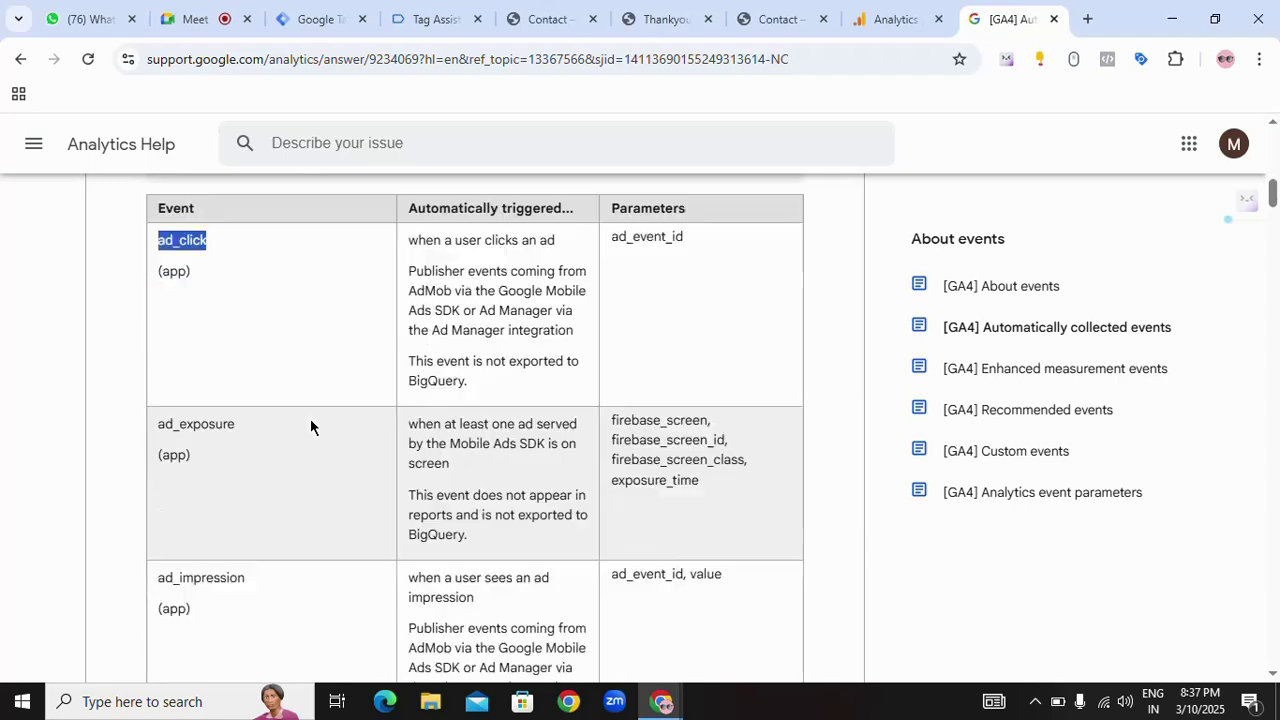
left_click_drag(237, 403, 200, 400)
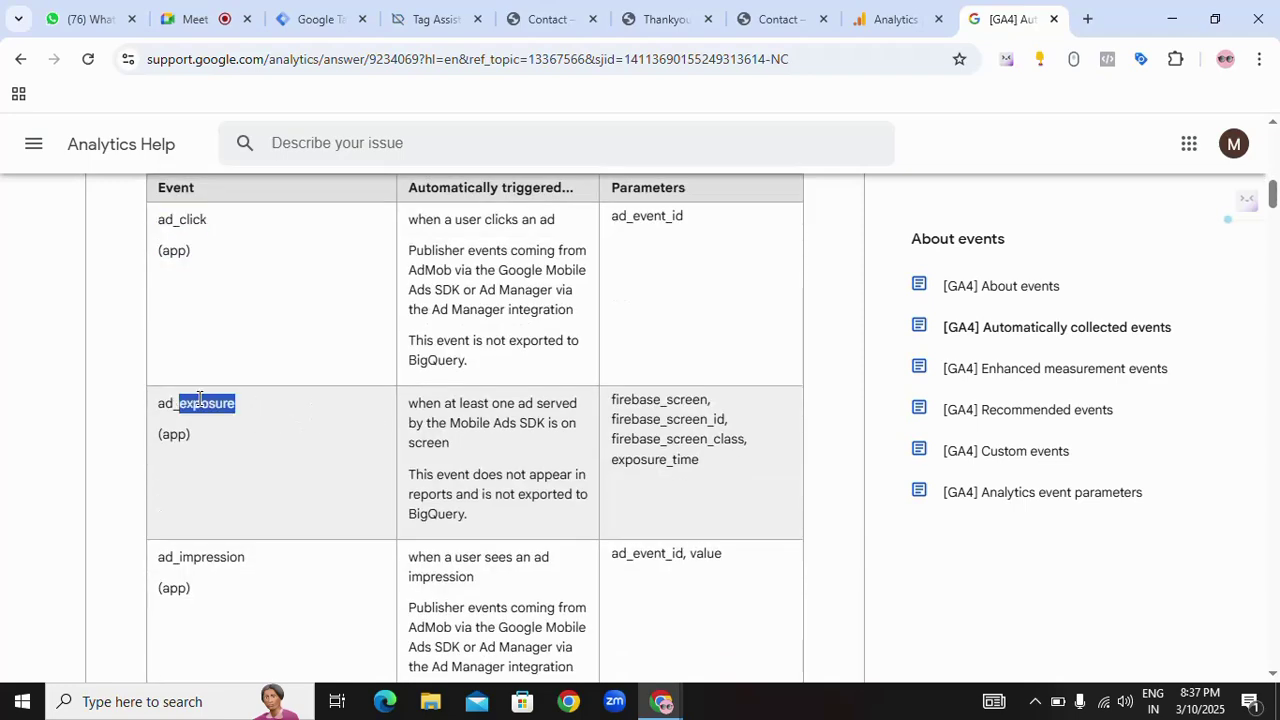
scroll(272, 445, "down", 1)
left_click_drag(271, 462, 158, 460)
scroll(293, 468, "down", 3)
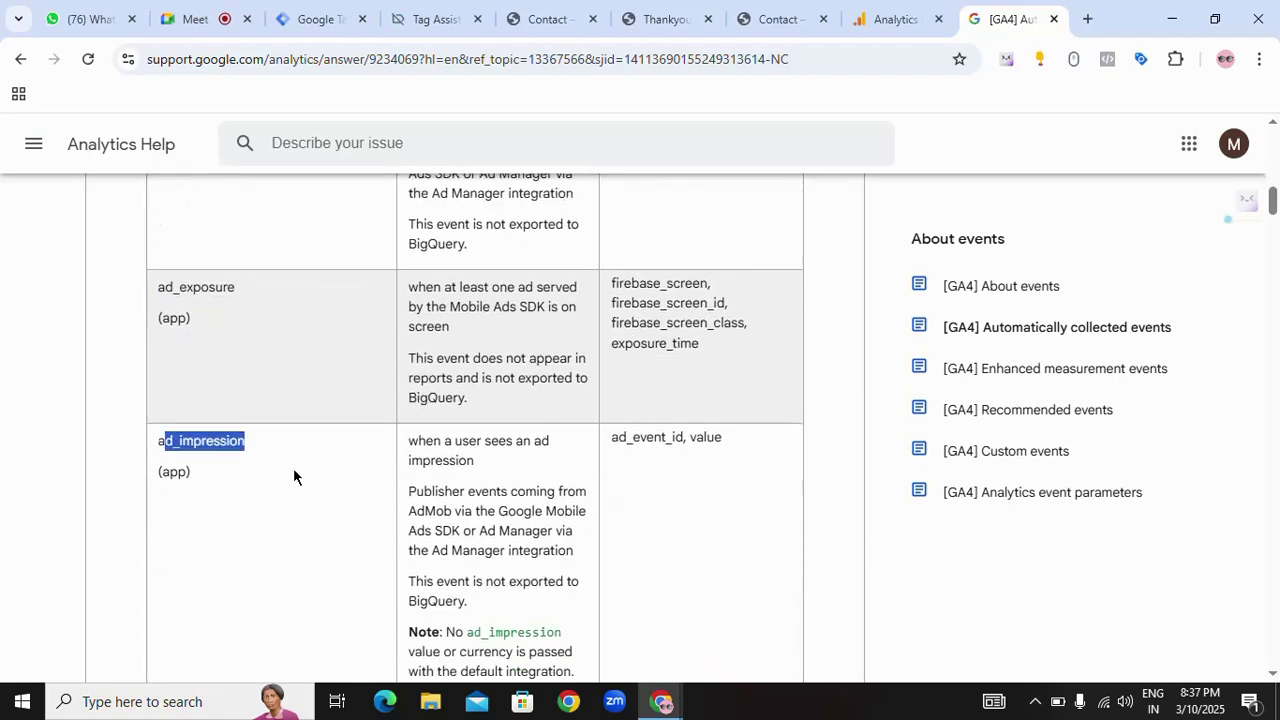
left_click_drag(260, 460, 157, 455)
scroll(240, 424, "down", 2)
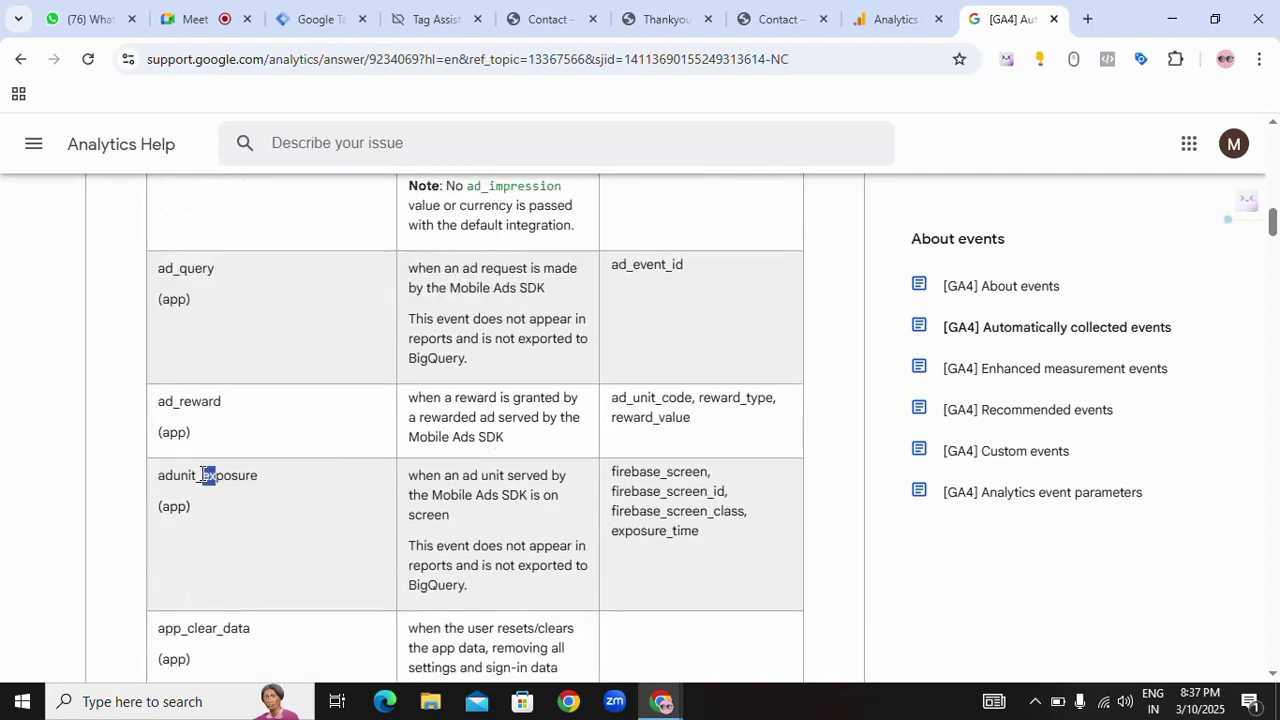
scroll(271, 486, "down", 3)
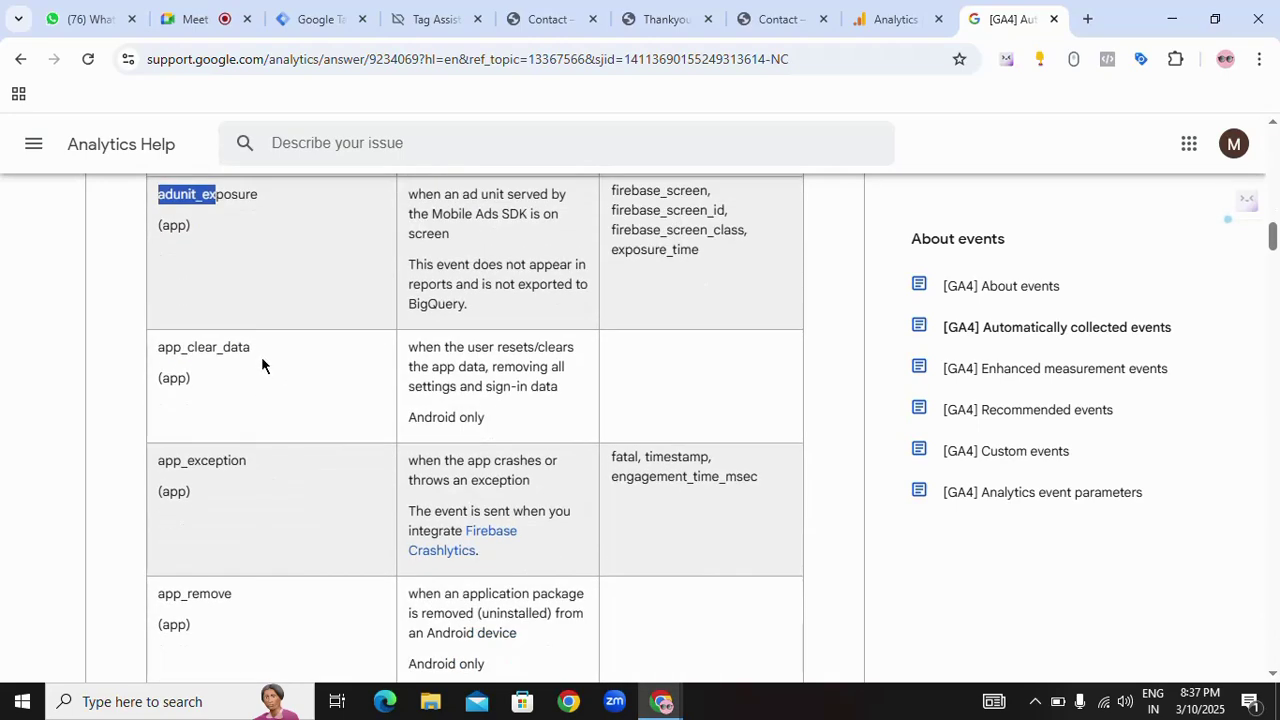
scroll(314, 429, "down", 2)
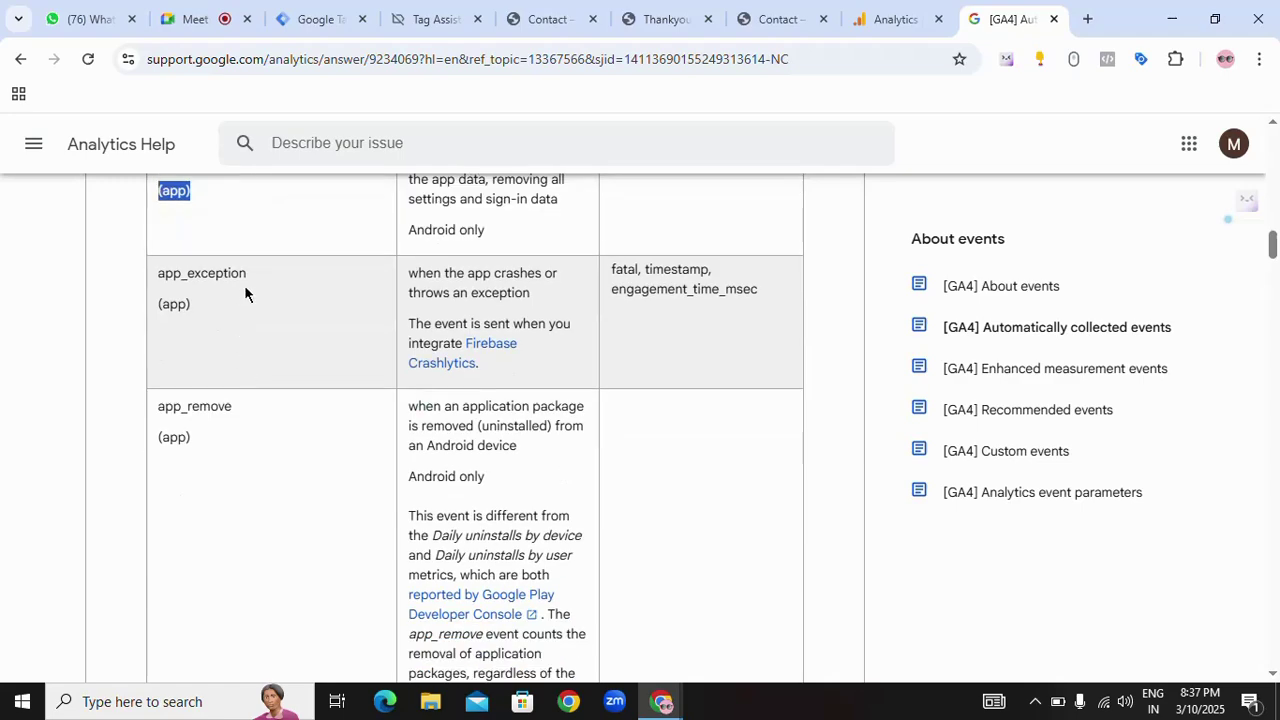
left_click_drag(258, 271, 181, 274)
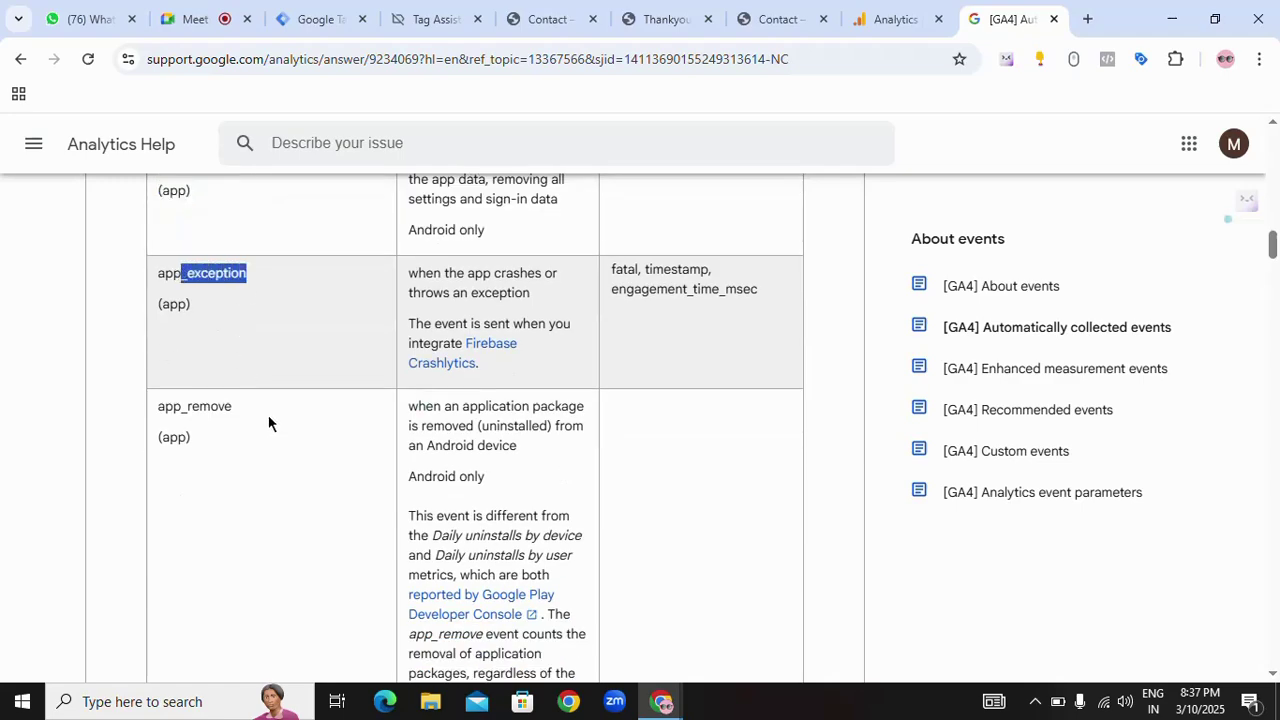
left_click_drag(268, 423, 207, 410)
- Look through the remaining automatically collected events, including click, file_download, first_open and first_visit
scroll(283, 425, "down", 10)
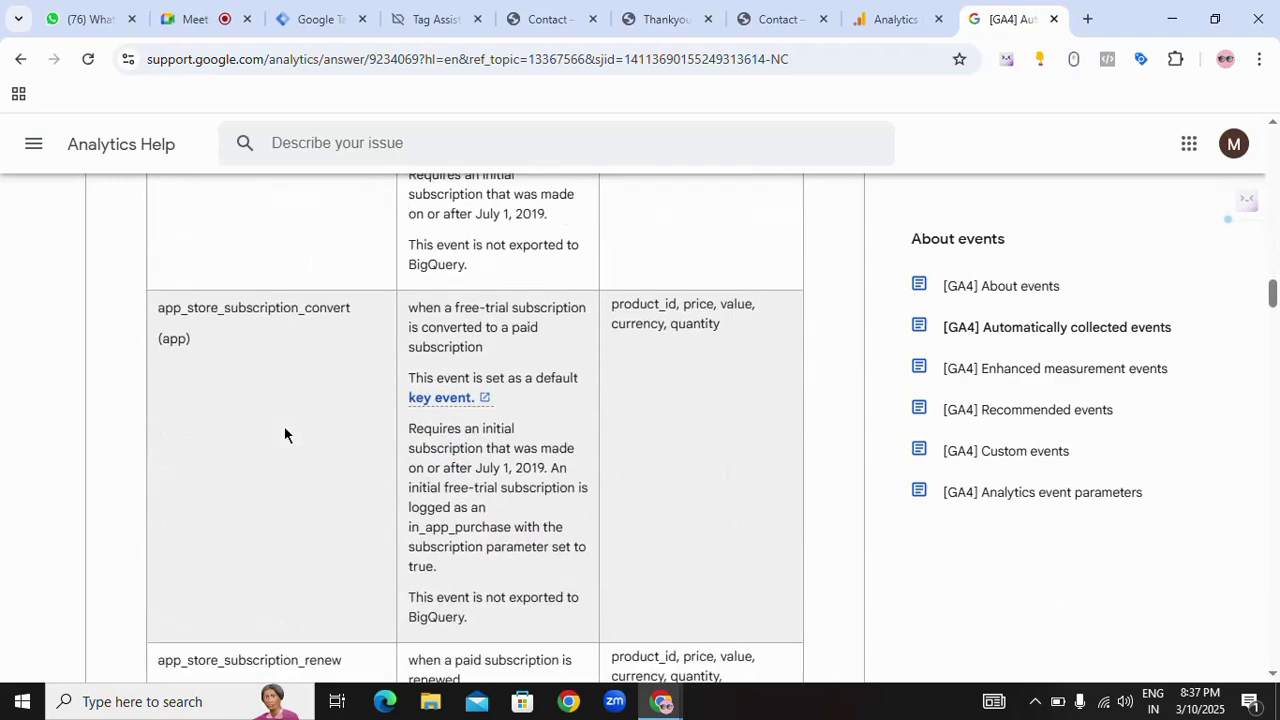
scroll(285, 434, "down", 10)
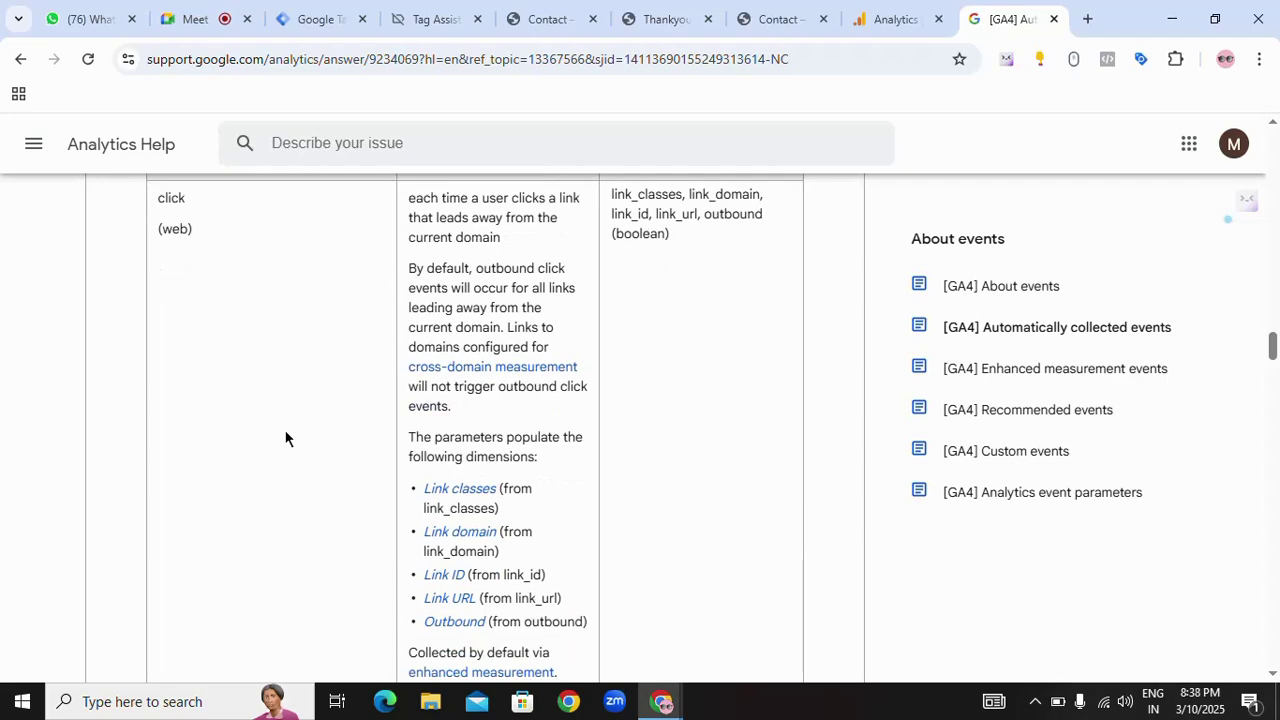
scroll(285, 438, "down", 6)
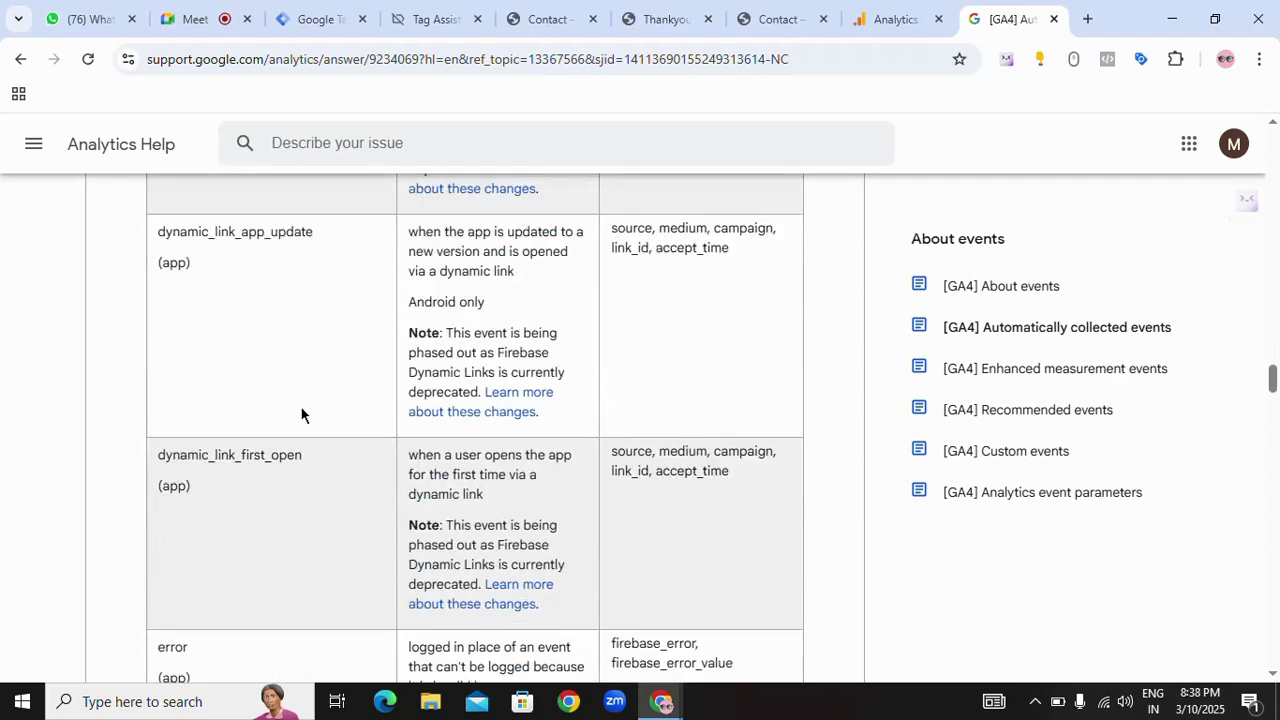
scroll(301, 414, "down", 2)
scroll(302, 408, "down", 4)
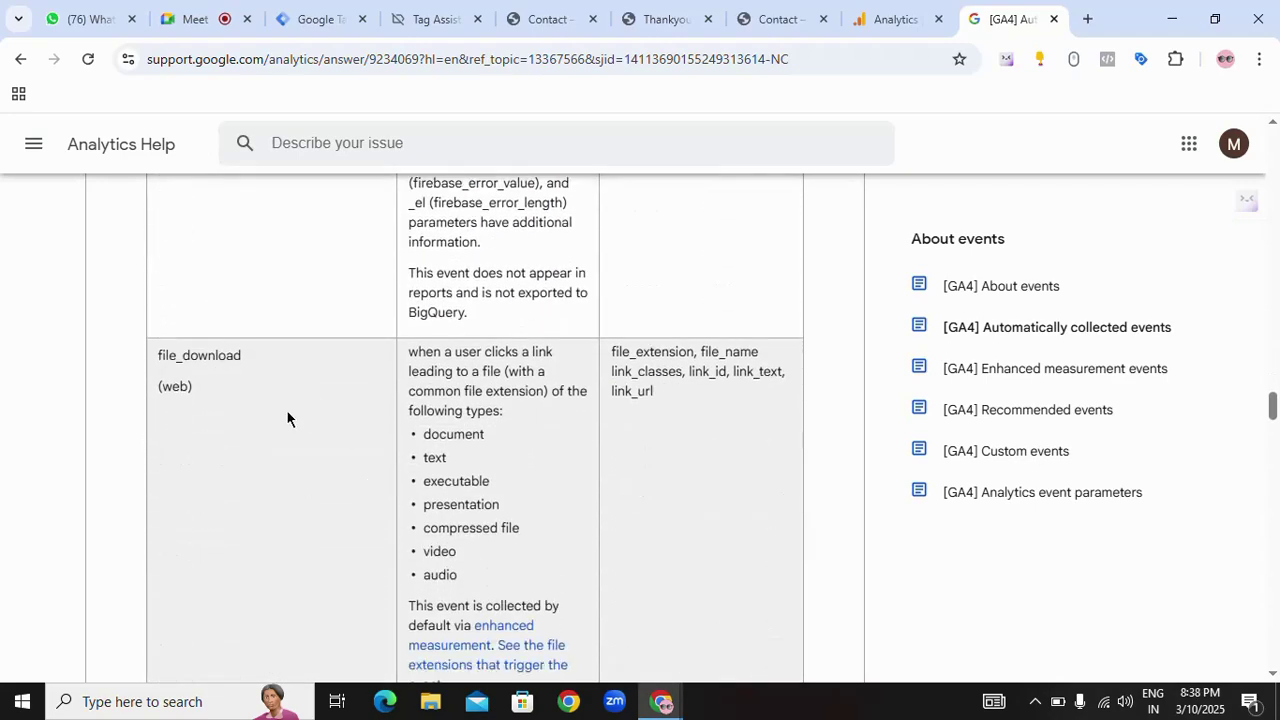
scroll(270, 430, "down", 8)
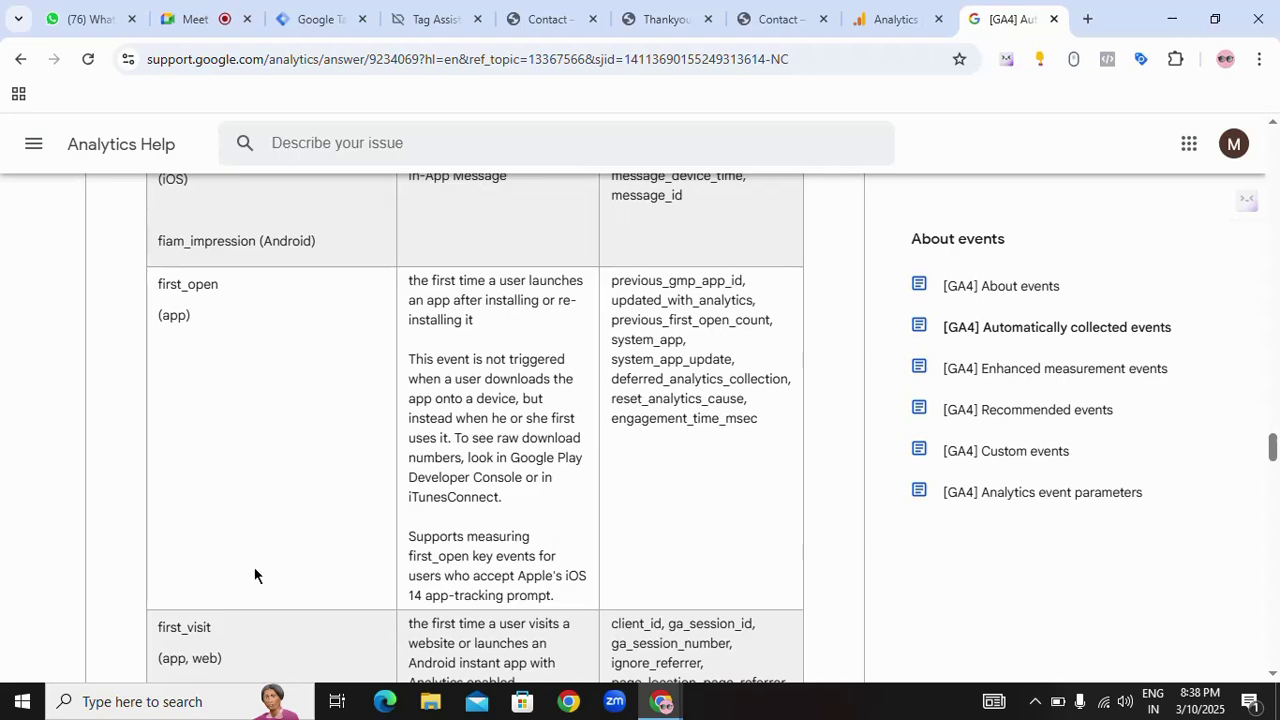
scroll(254, 575, "down", 3)
- Return to the WB Batch Home page in Google Analytics and review the suggested cards for page views, countries and session channels
left_click(885, 19)
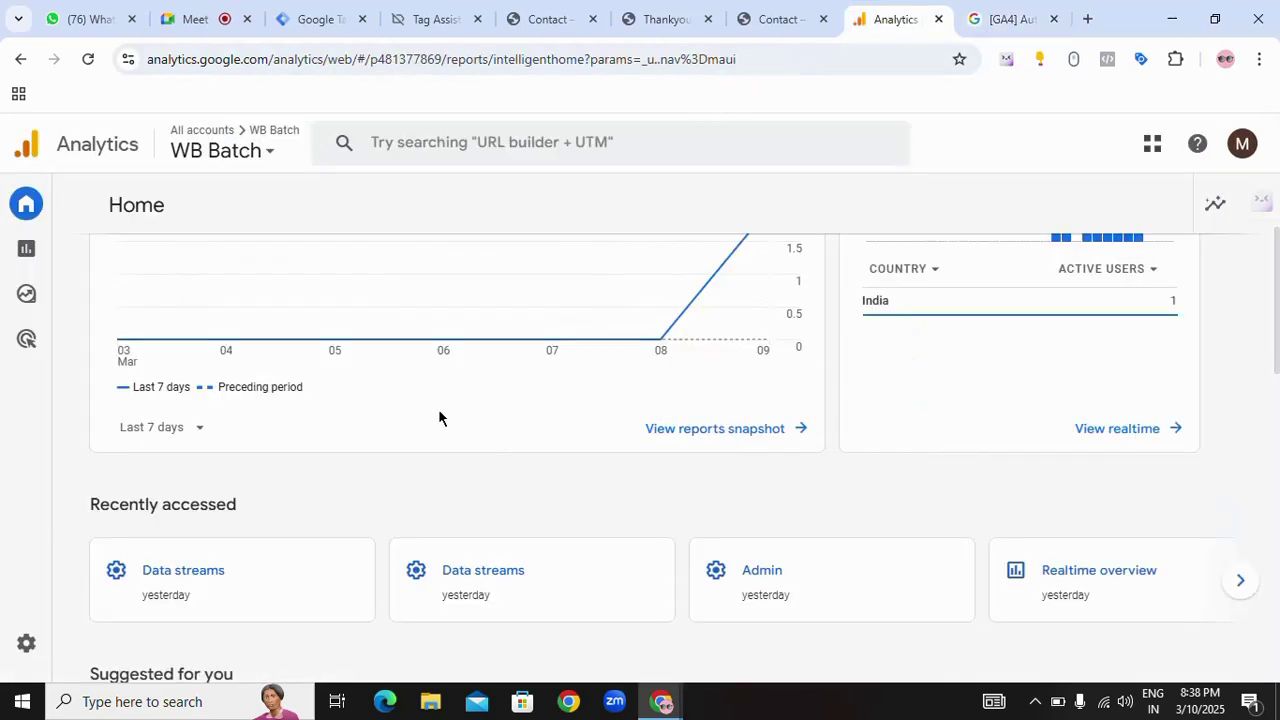
scroll(327, 563, "down", 1)
scroll(350, 545, "down", 3)
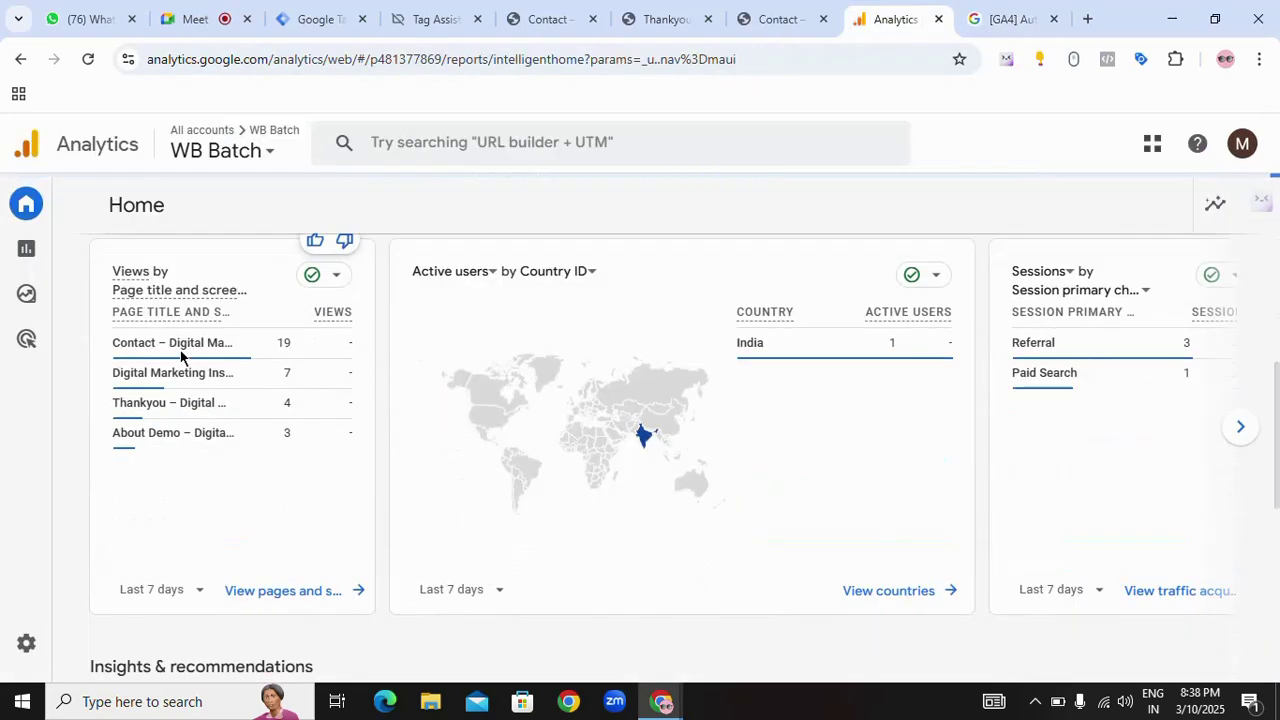
scroll(434, 460, "down", 3)
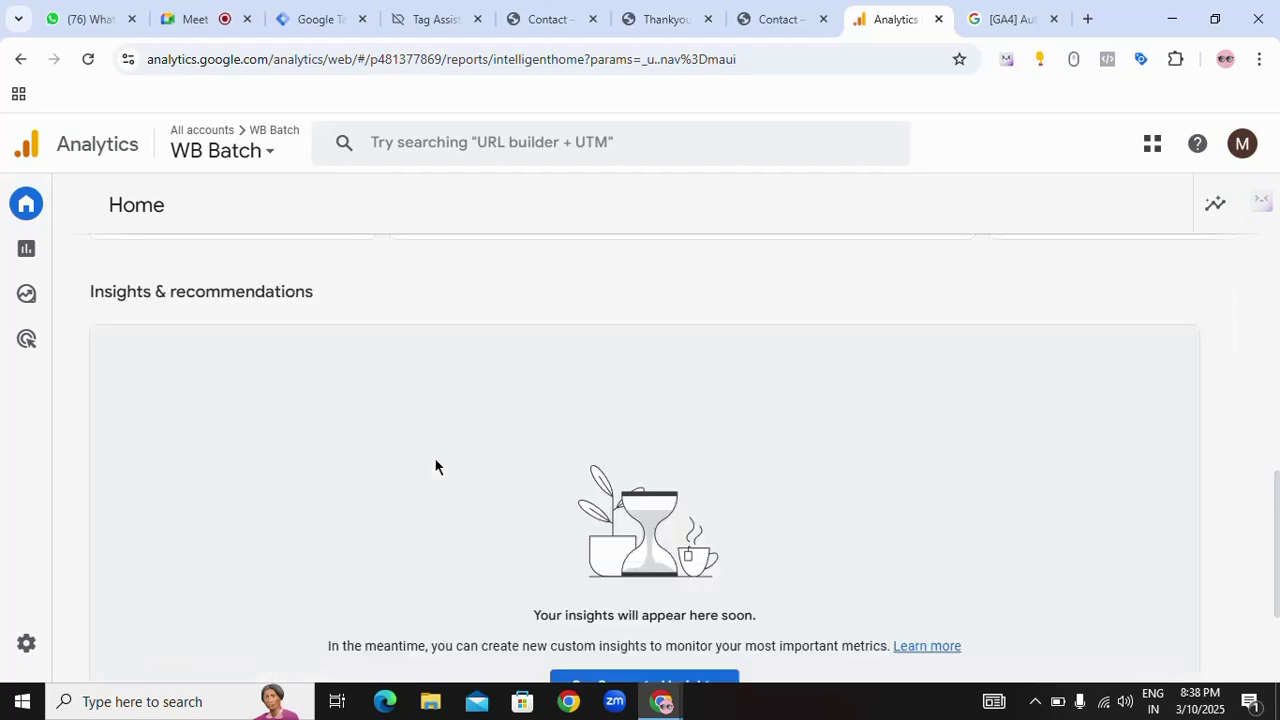
scroll(700, 478, "up", 5)
scroll(700, 487, "up", 3)
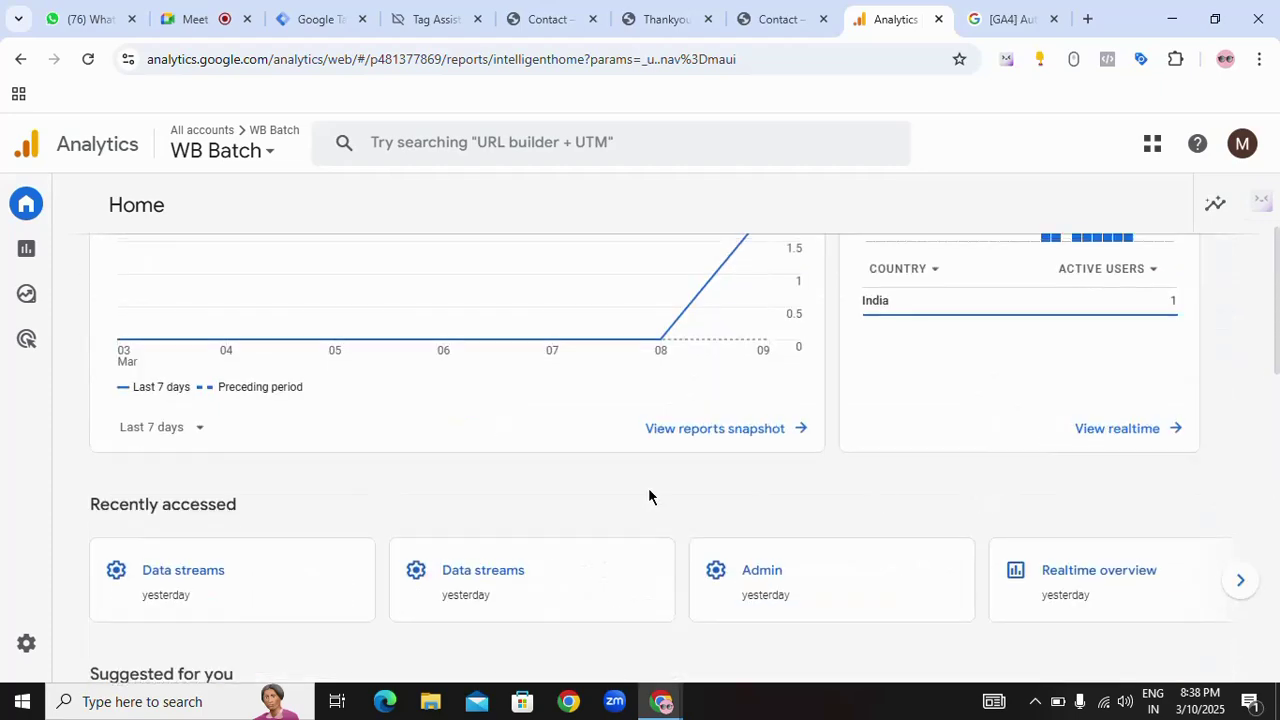
scroll(560, 490, "down", 2)
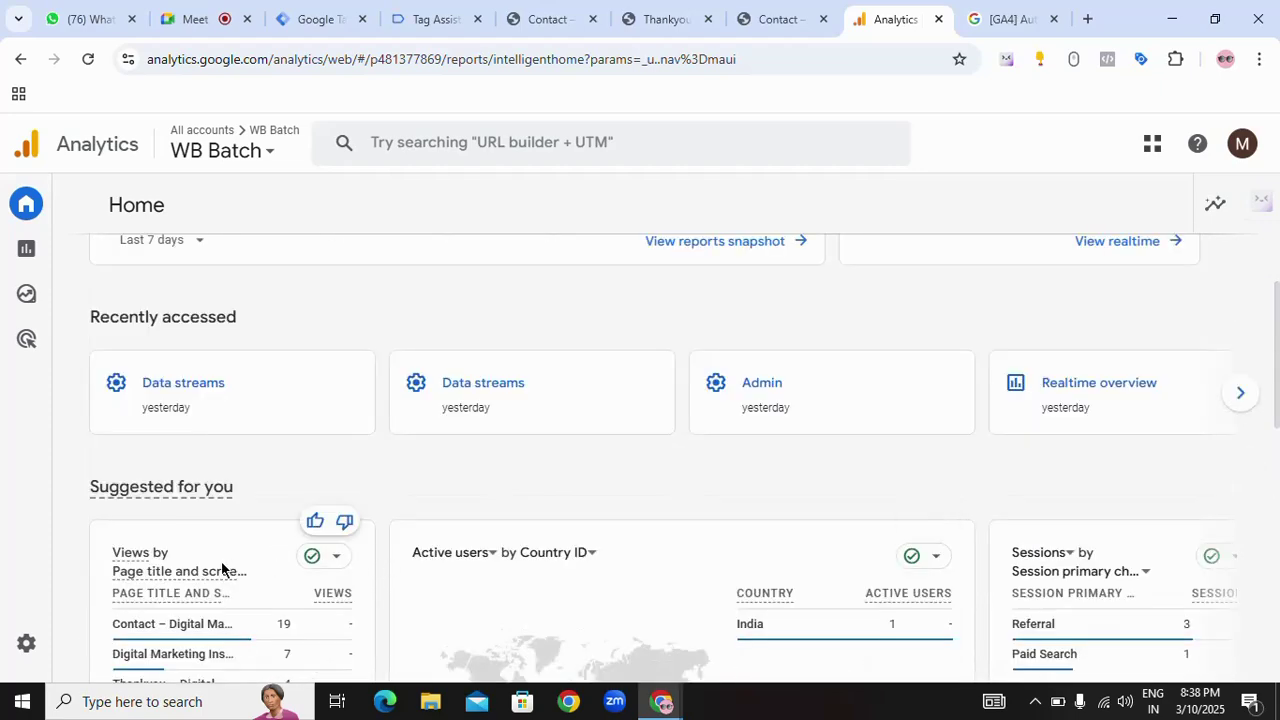
scroll(391, 607, "down", 2)
scroll(766, 511, "up", 1)
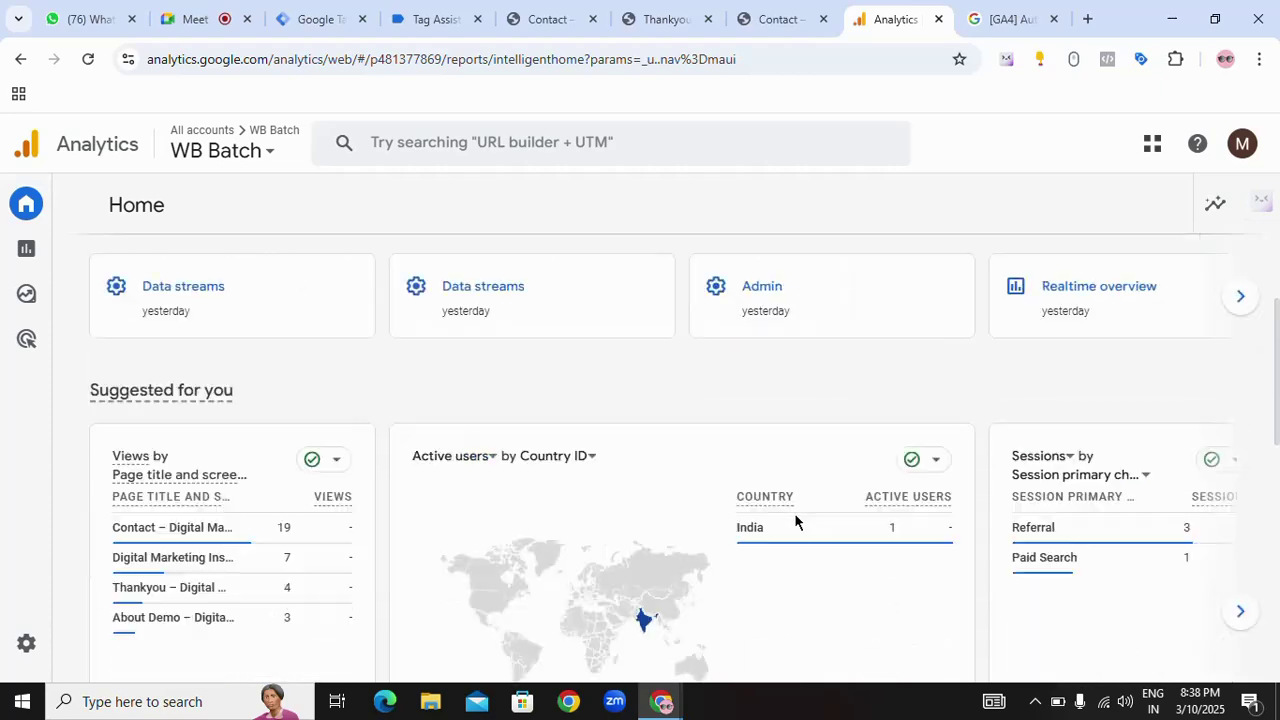
scroll(794, 512, "down", 1)
- Open the Realtime overview report for WB Batch and look through its user source, audience and page title cards
scroll(1011, 520, "up", 5)
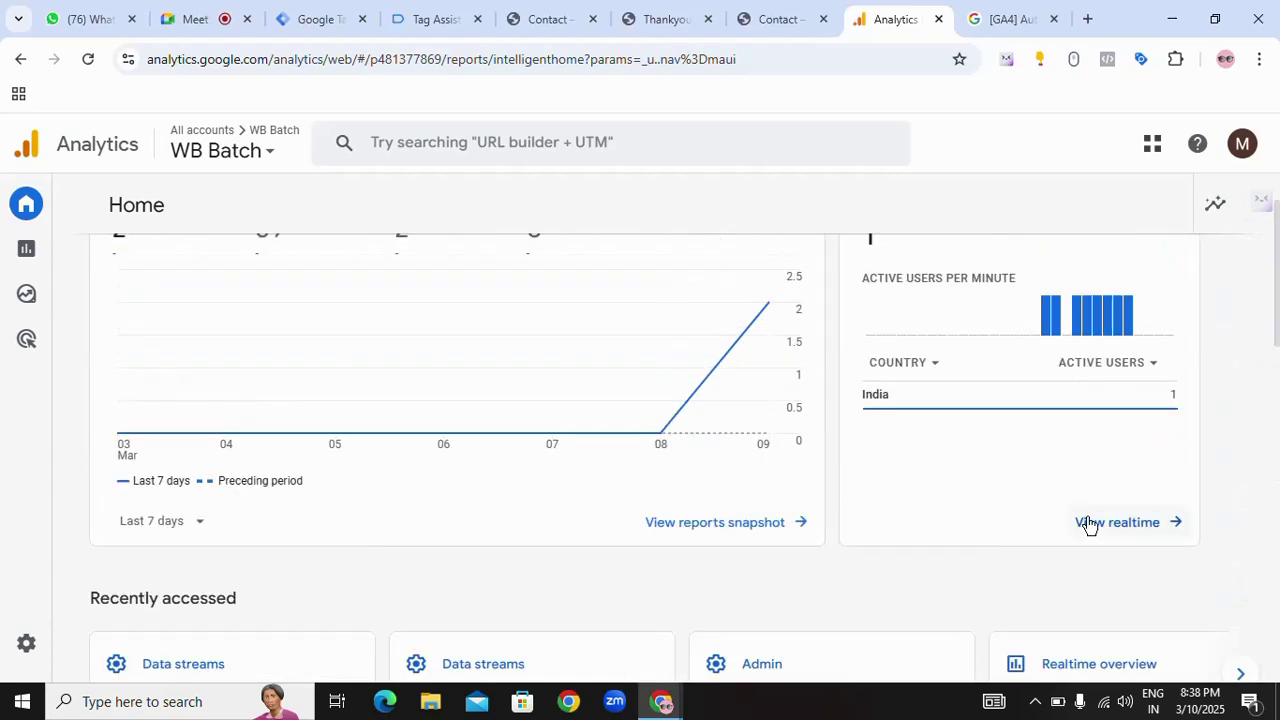
left_click(1092, 526)
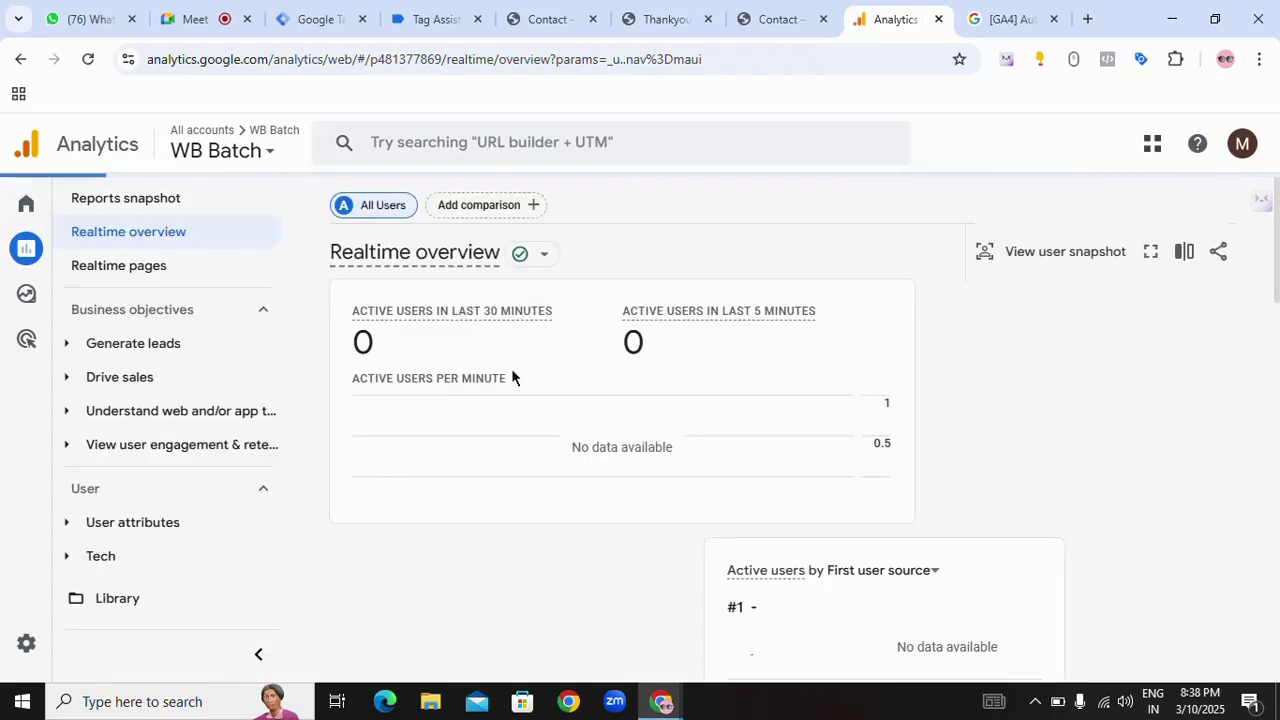
scroll(535, 393, "down", 3)
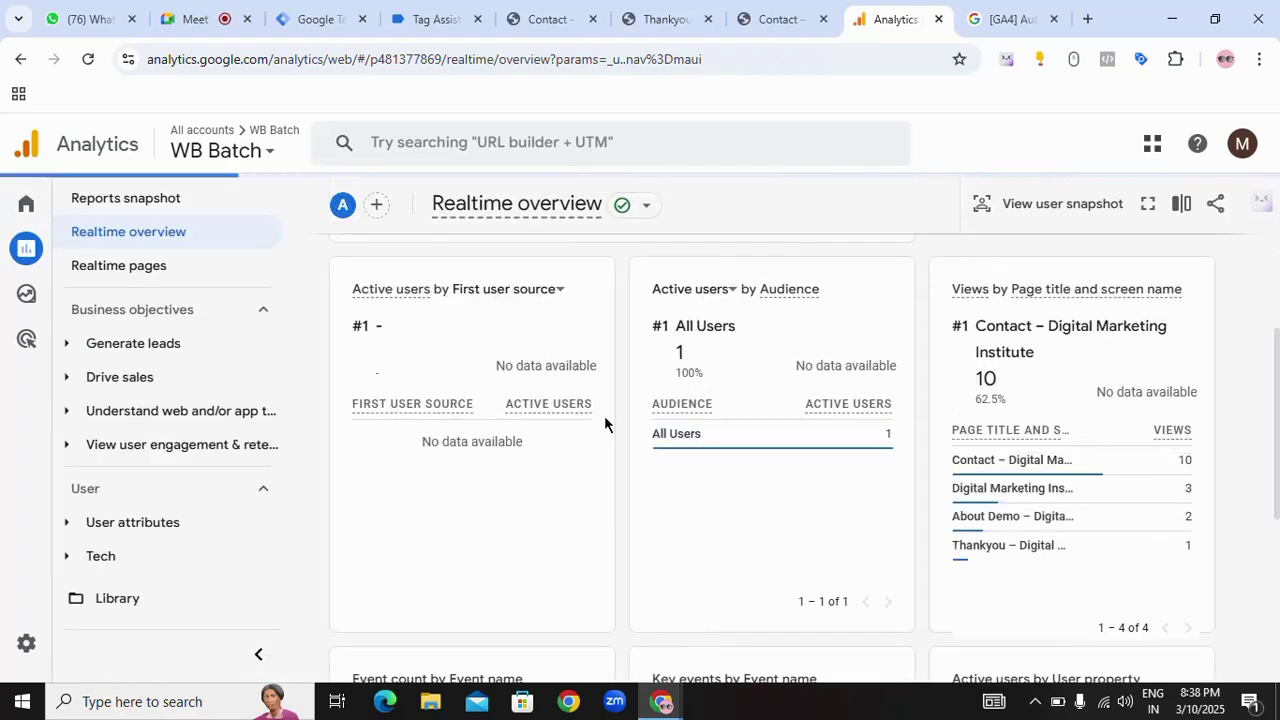
scroll(606, 424, "down", 3)
scroll(627, 425, "up", 2)
- Examine the Event count by Event name card, checking page_view, user_engagement, form_start and form_submit
scroll(627, 431, "down", 3)
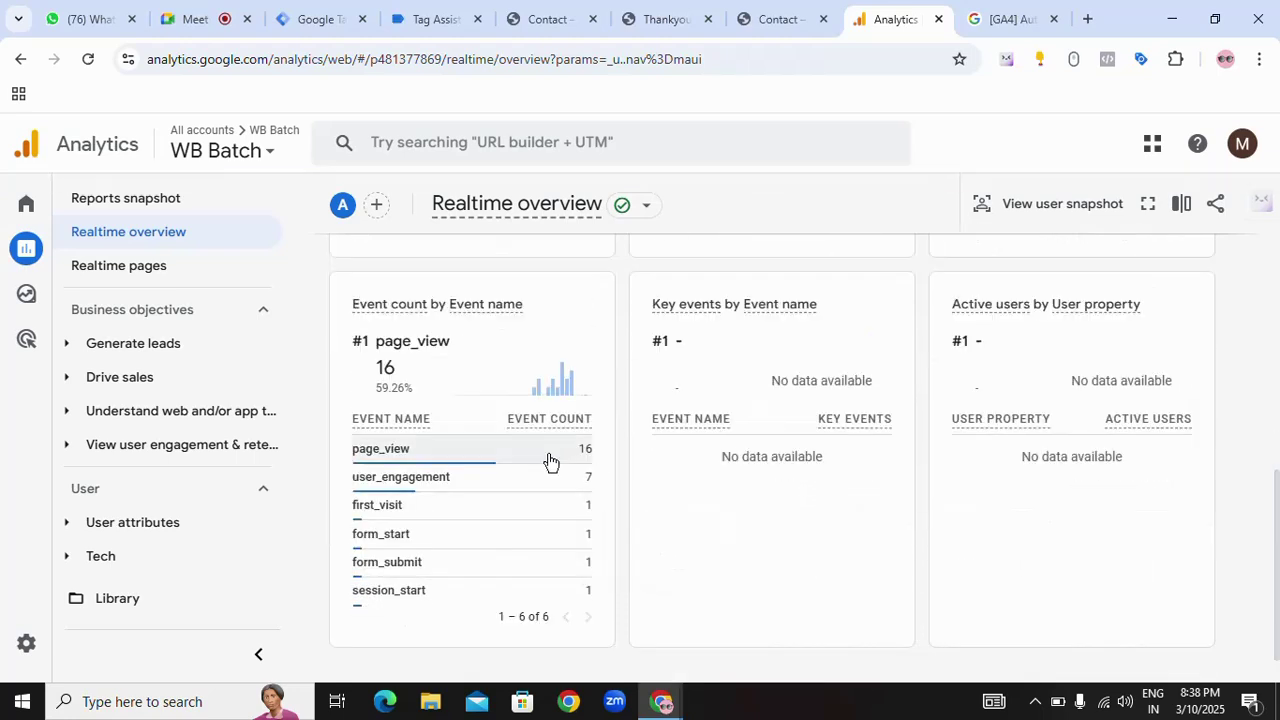
left_click_drag(370, 413, 423, 420)
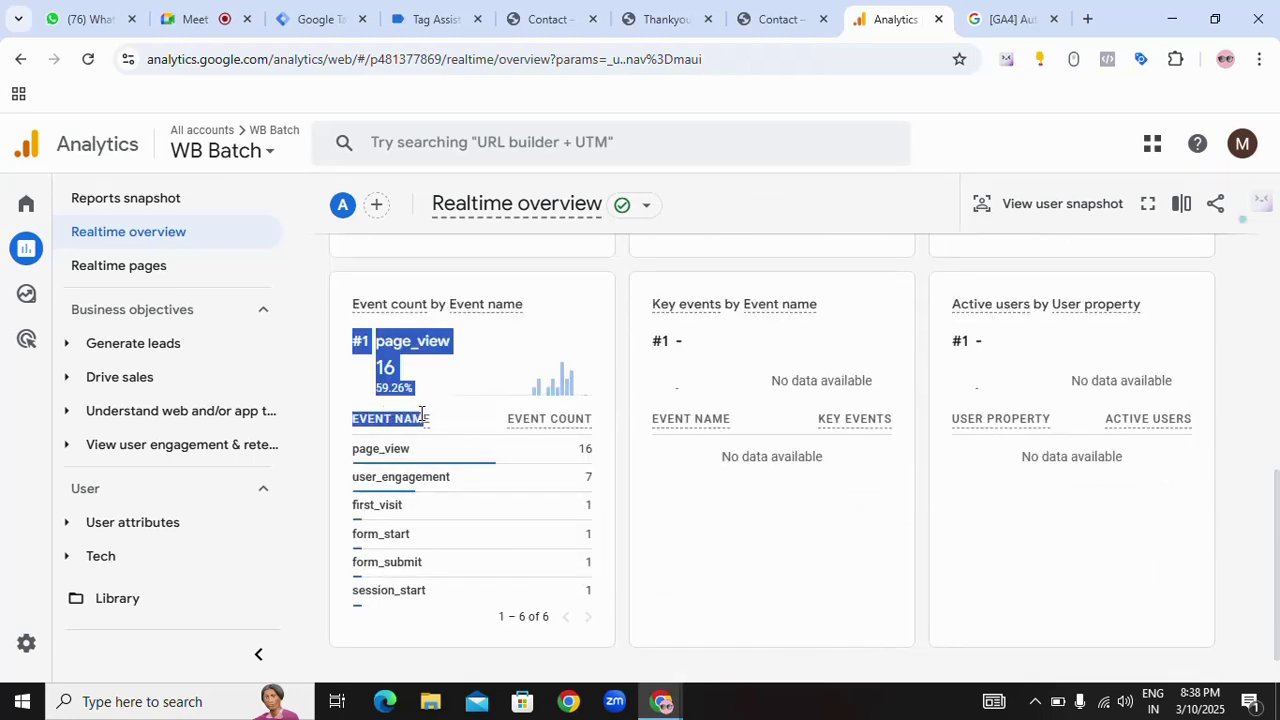
left_click(493, 446)
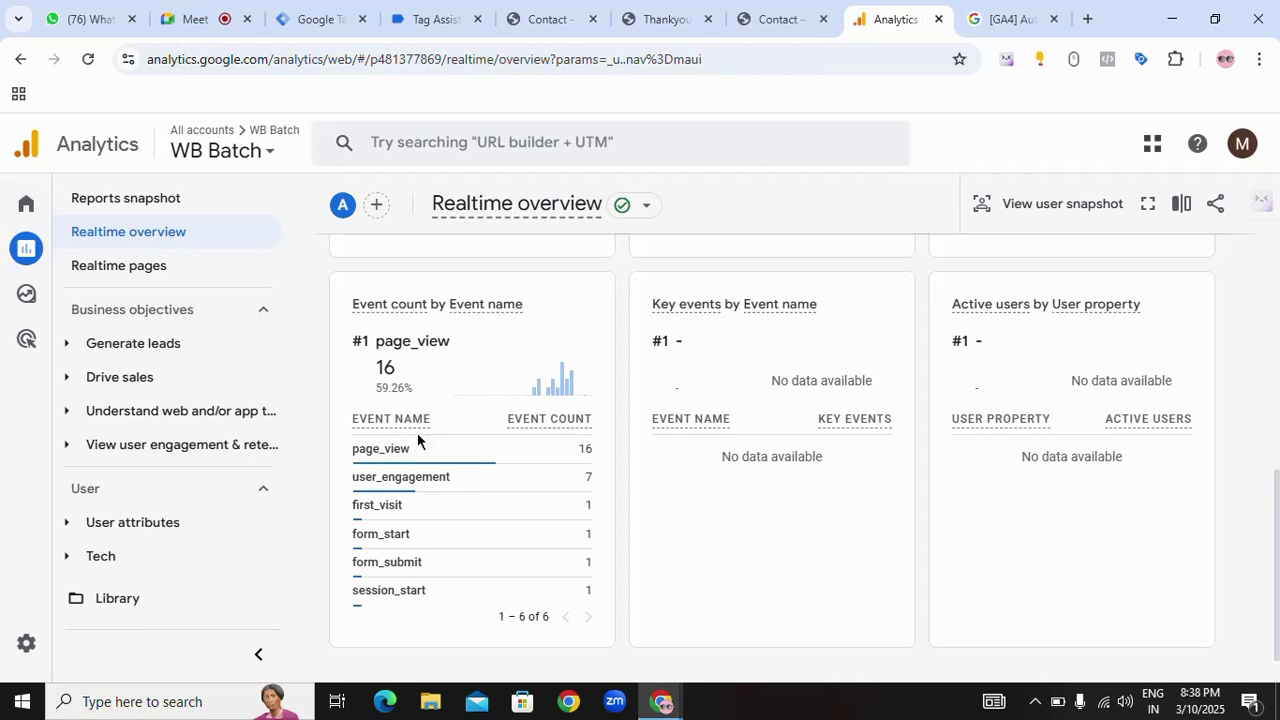
mouse_move(489, 486)
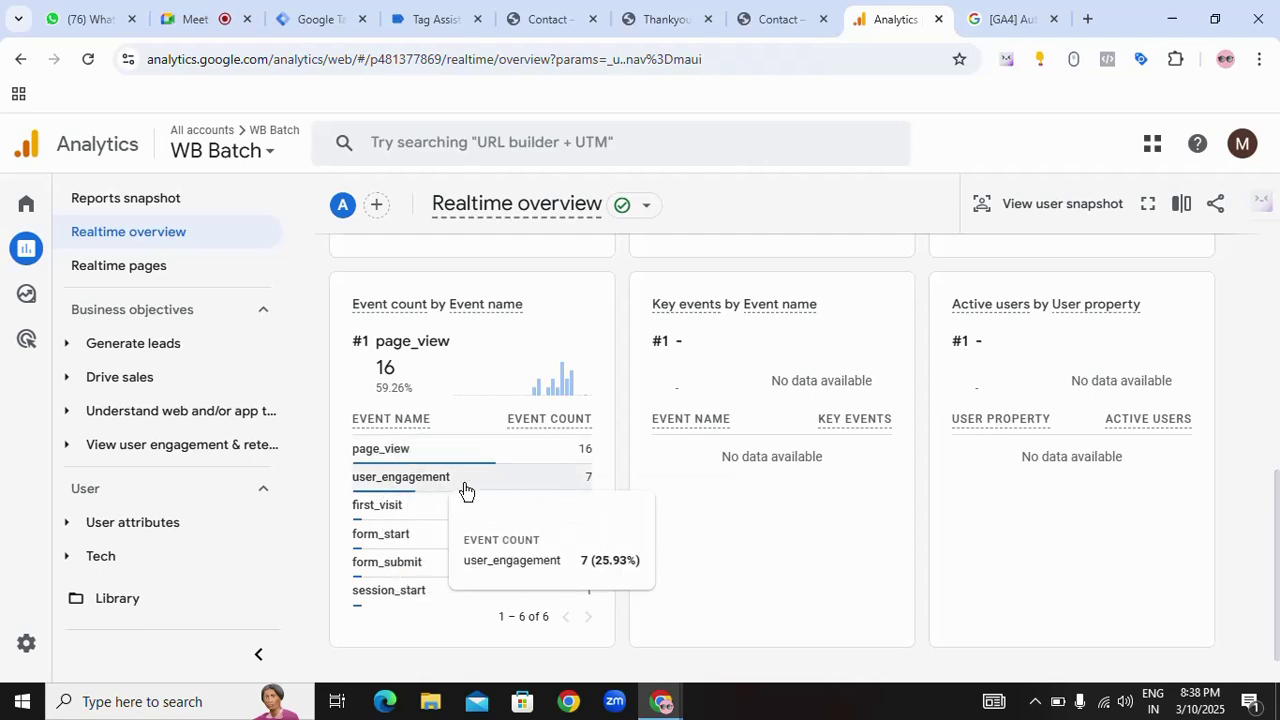
mouse_move(423, 546)
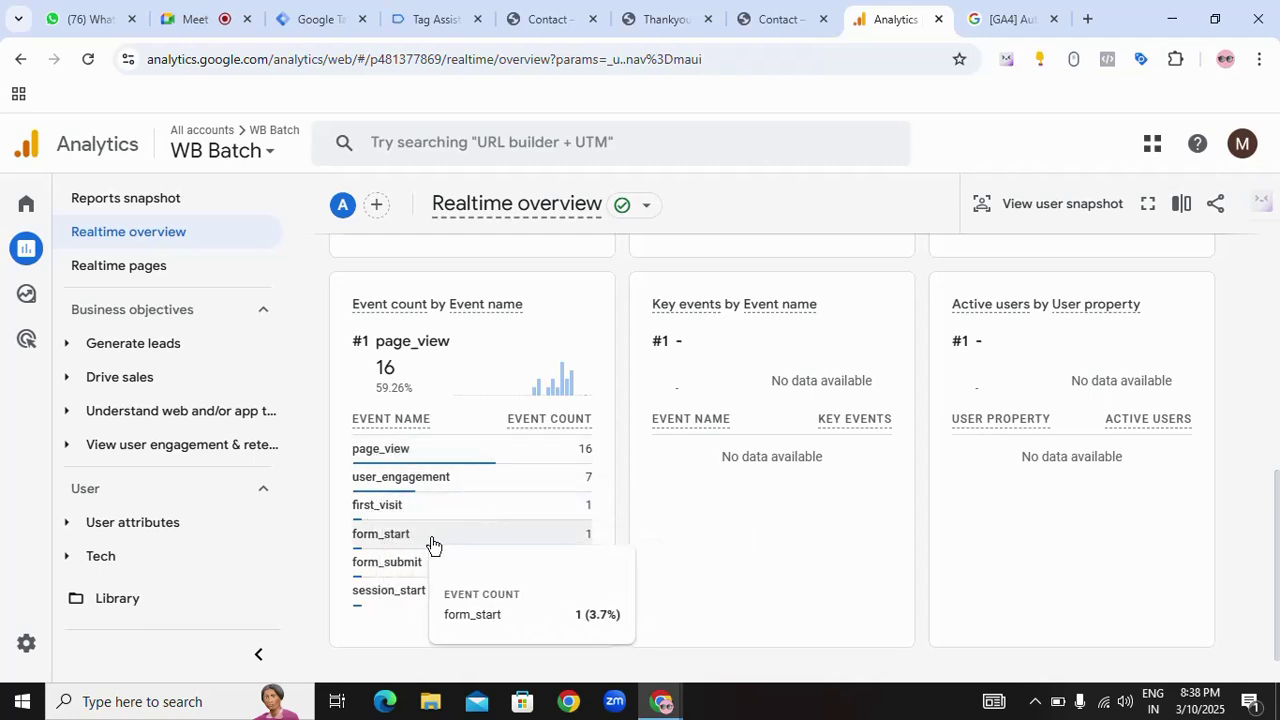
mouse_move(441, 578)
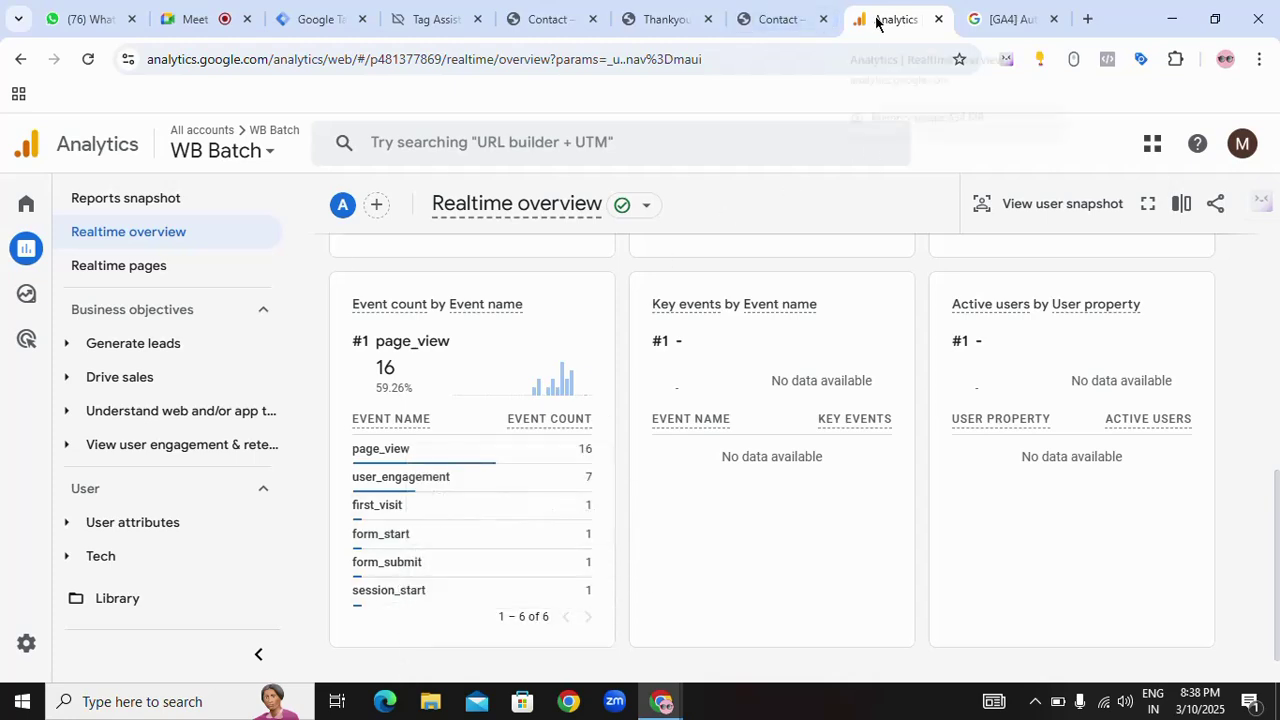
- Compare the realtime Event count by Event name card with the help article's first_visit, form_start and form_submit entries
left_click(1012, 22)
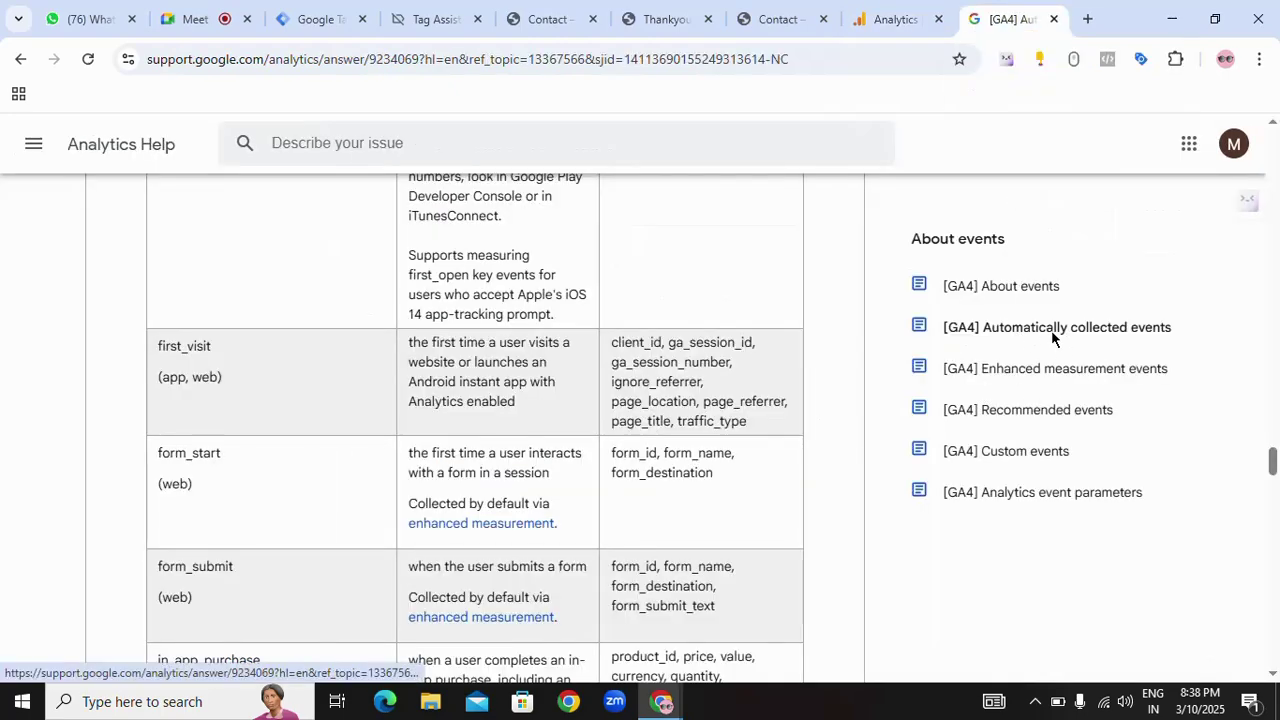
left_click(885, 18)
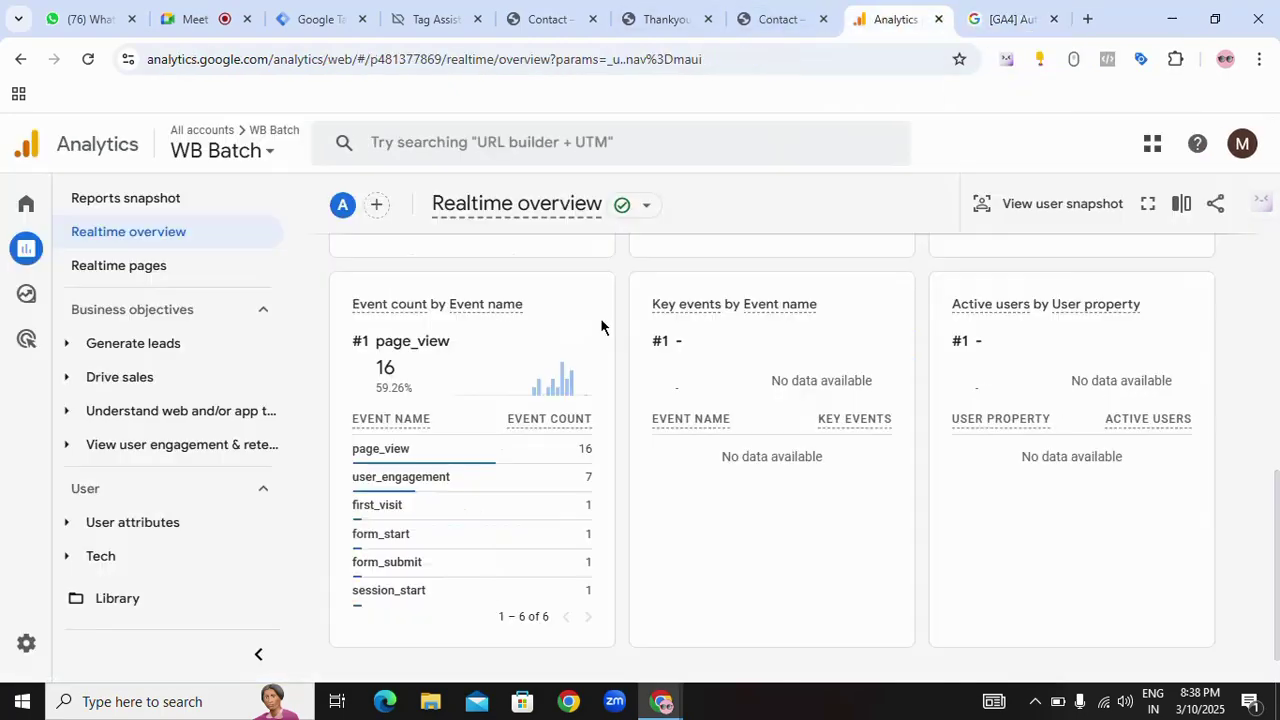
mouse_move(365, 552)
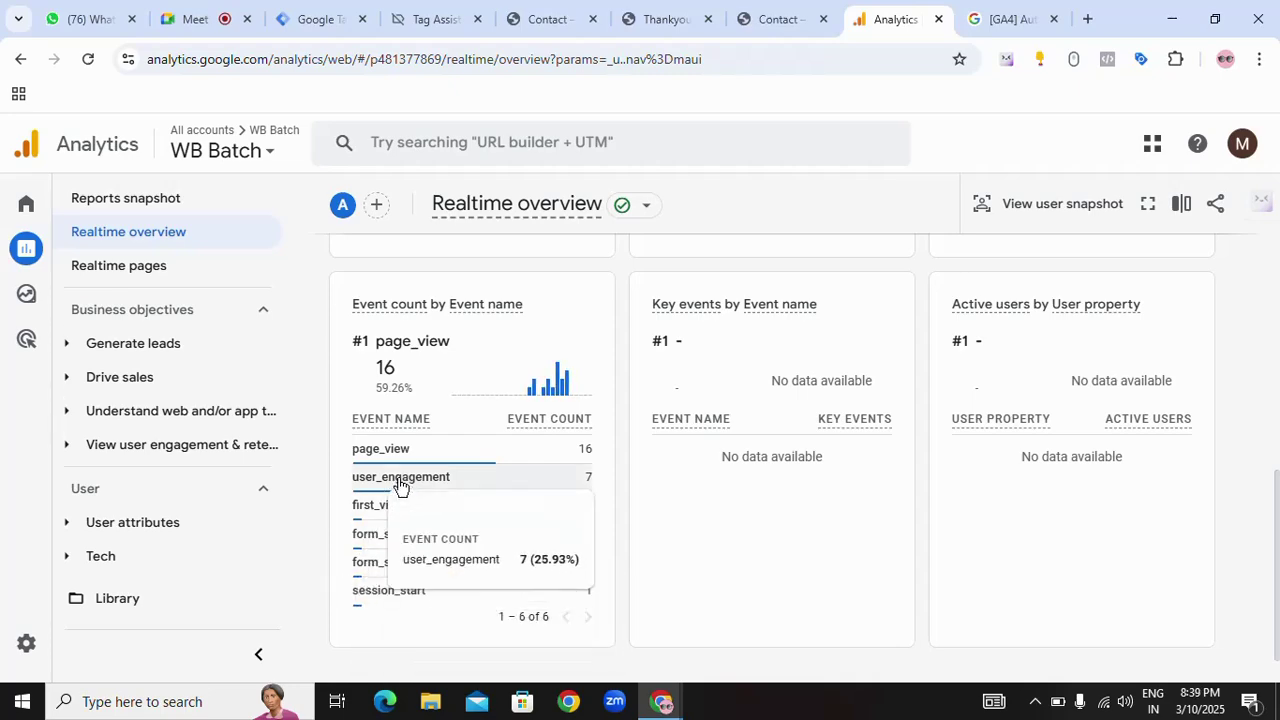
left_click(992, 19)
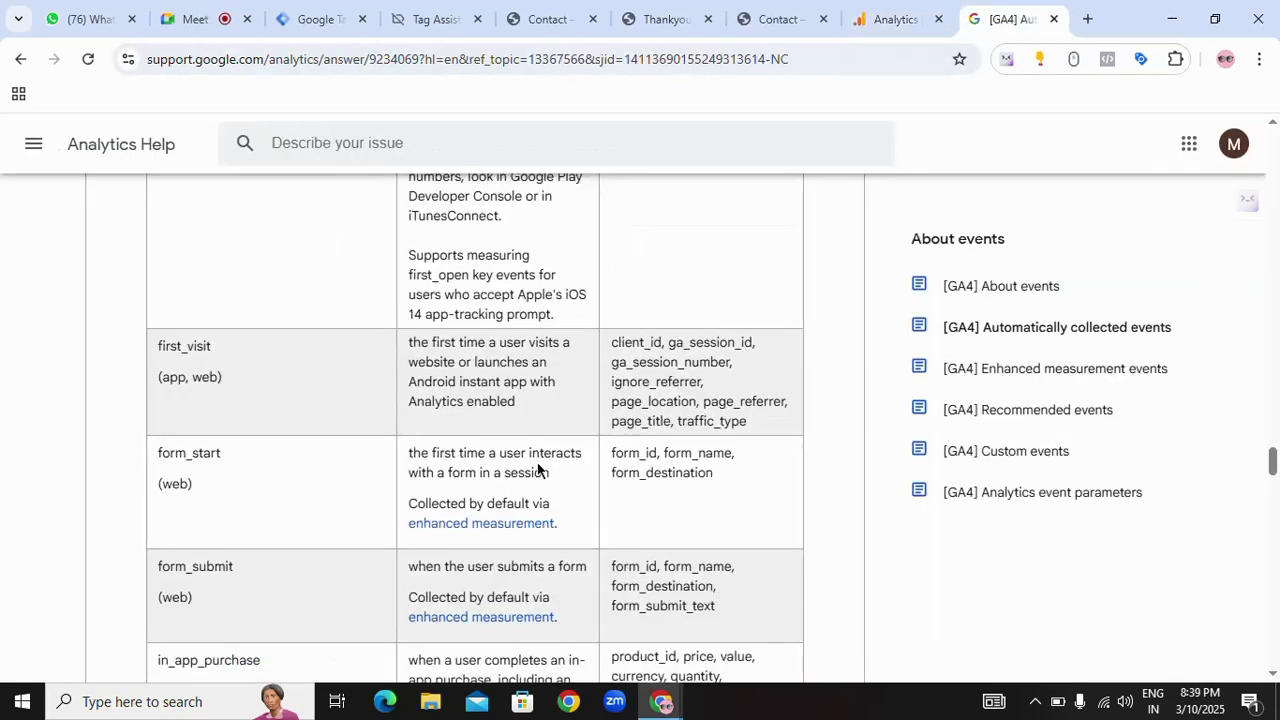
scroll(538, 470, "down", 4)
scroll(377, 491, "up", 2)
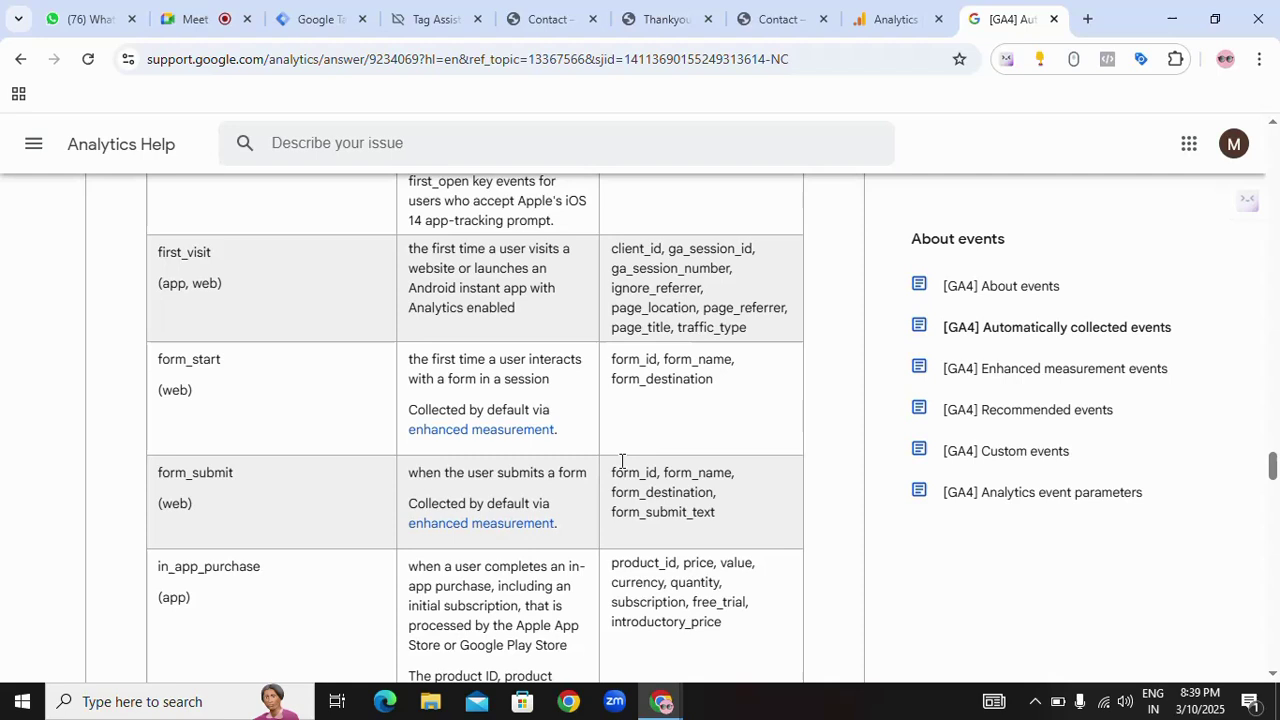
- Open the [GA4] Enhanced measurement events article and read its page views, scrolls and outbound clicks entries
left_click(1049, 379)
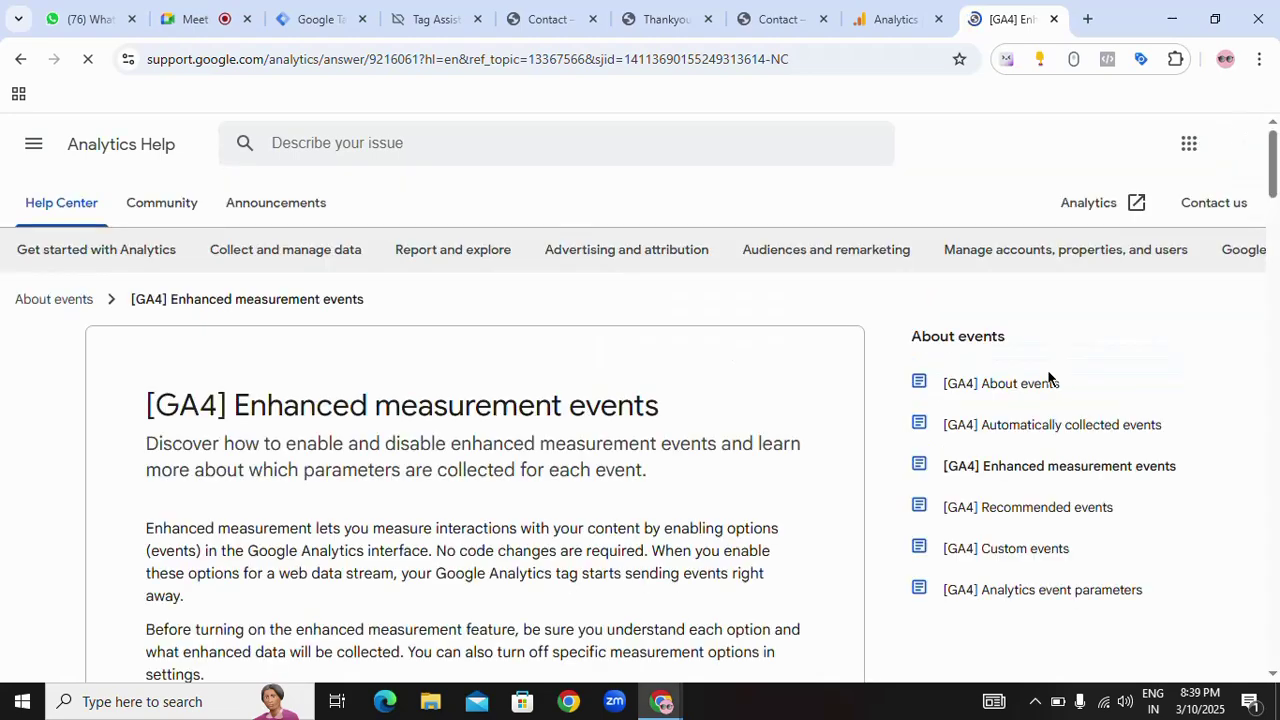
scroll(500, 482, "down", 8)
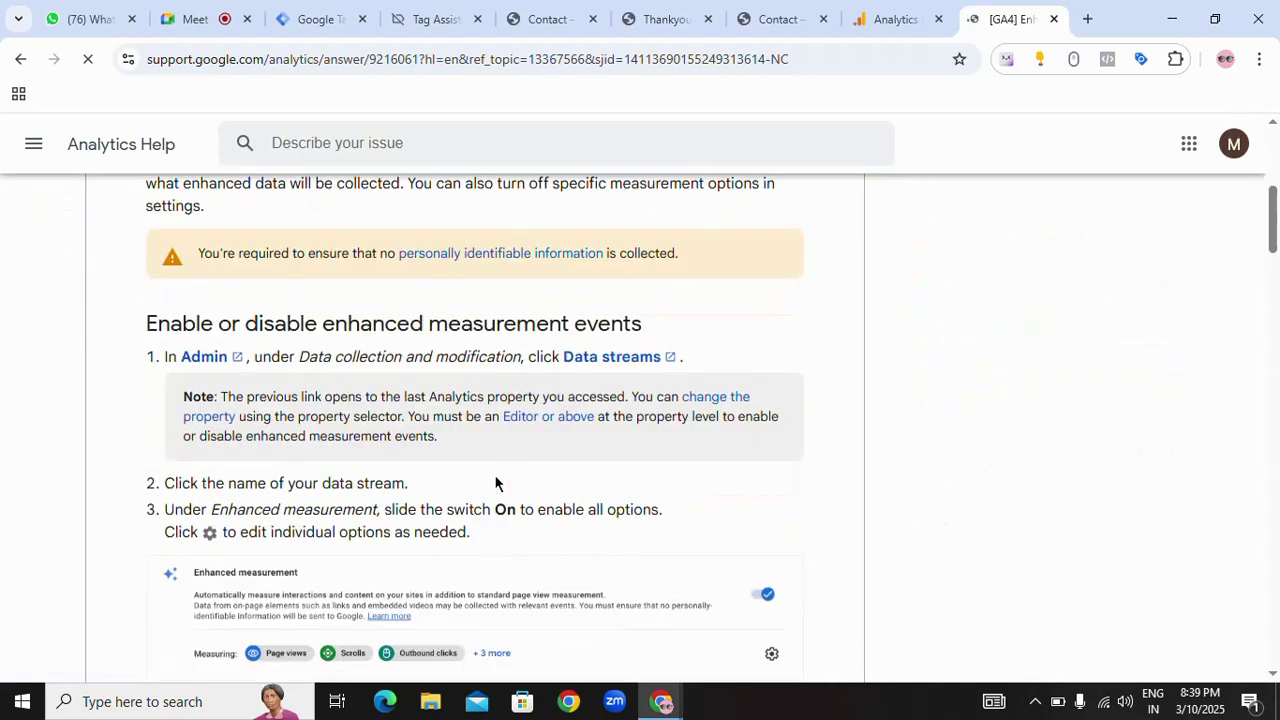
scroll(452, 485, "down", 2)
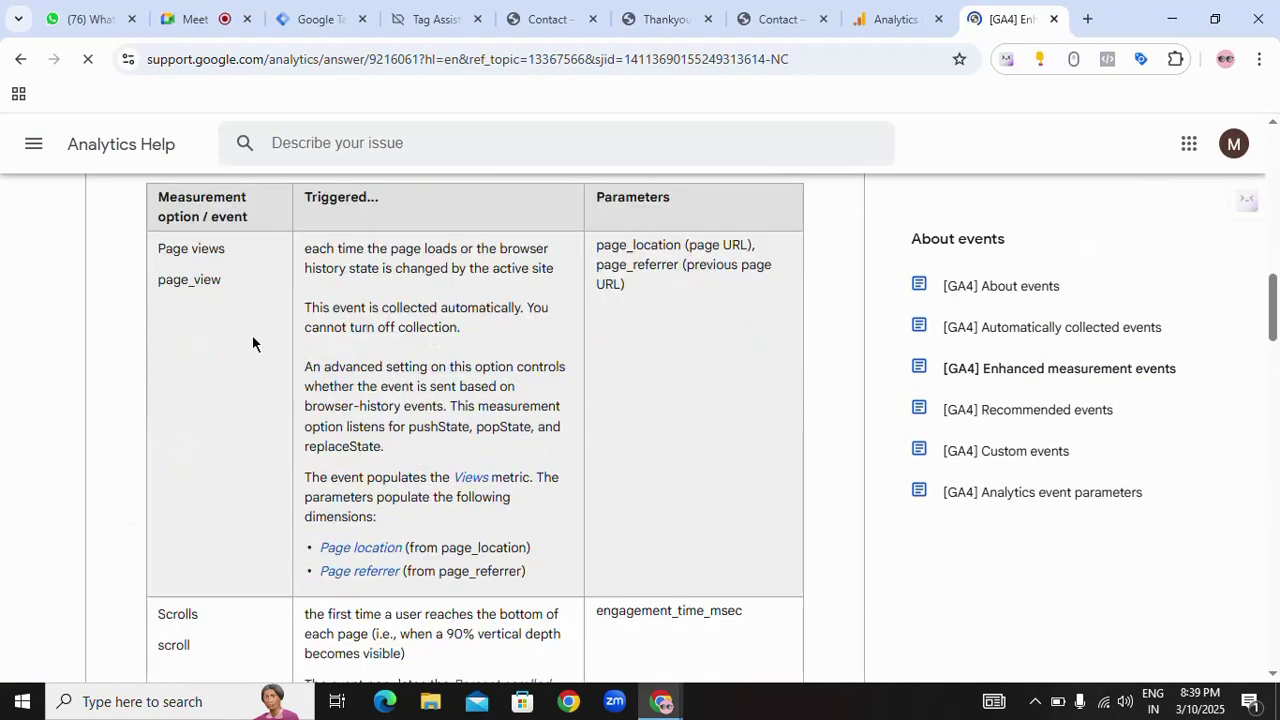
left_click_drag(233, 251, 157, 249)
scroll(200, 330, "down", 3)
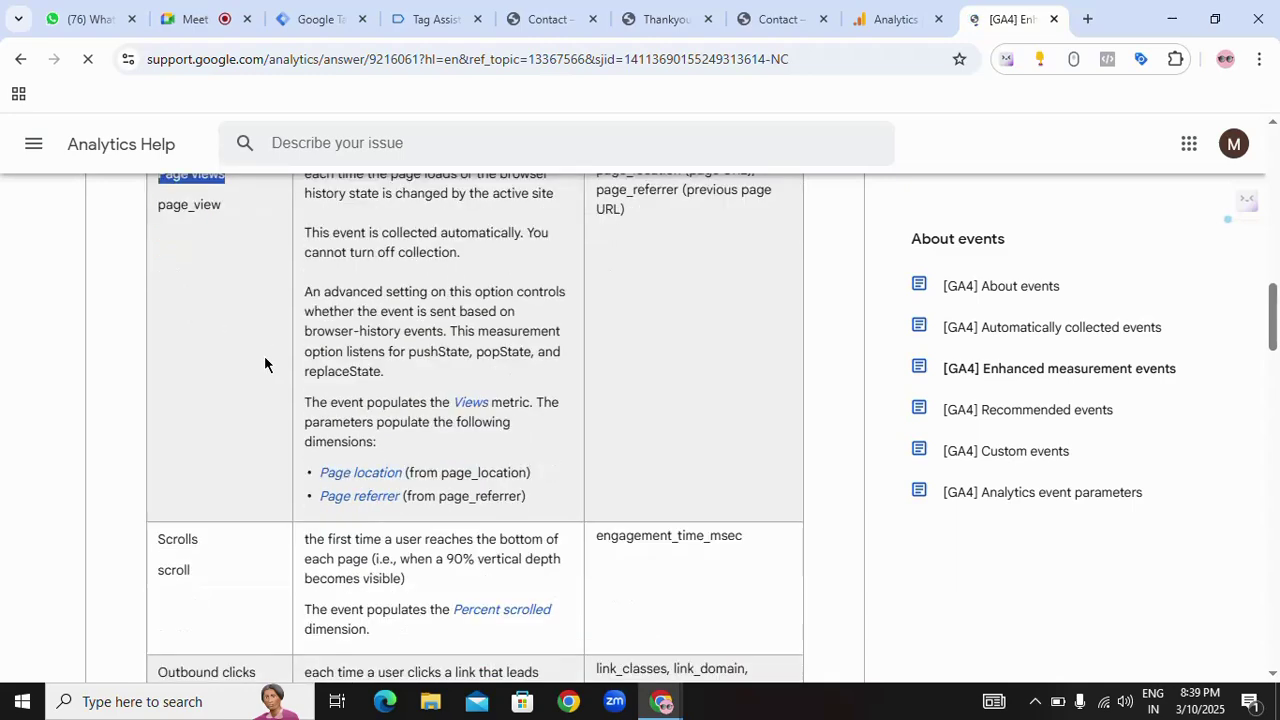
left_click_drag(210, 334, 155, 333)
scroll(234, 398, "down", 2)
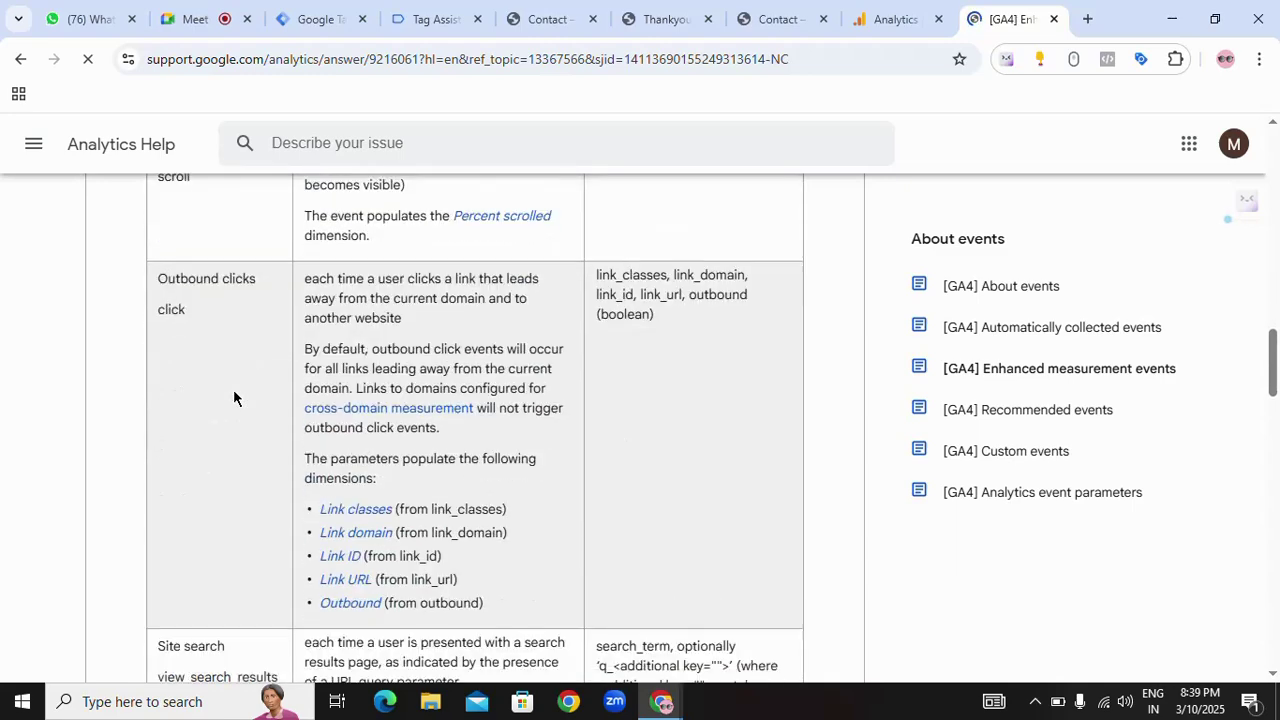
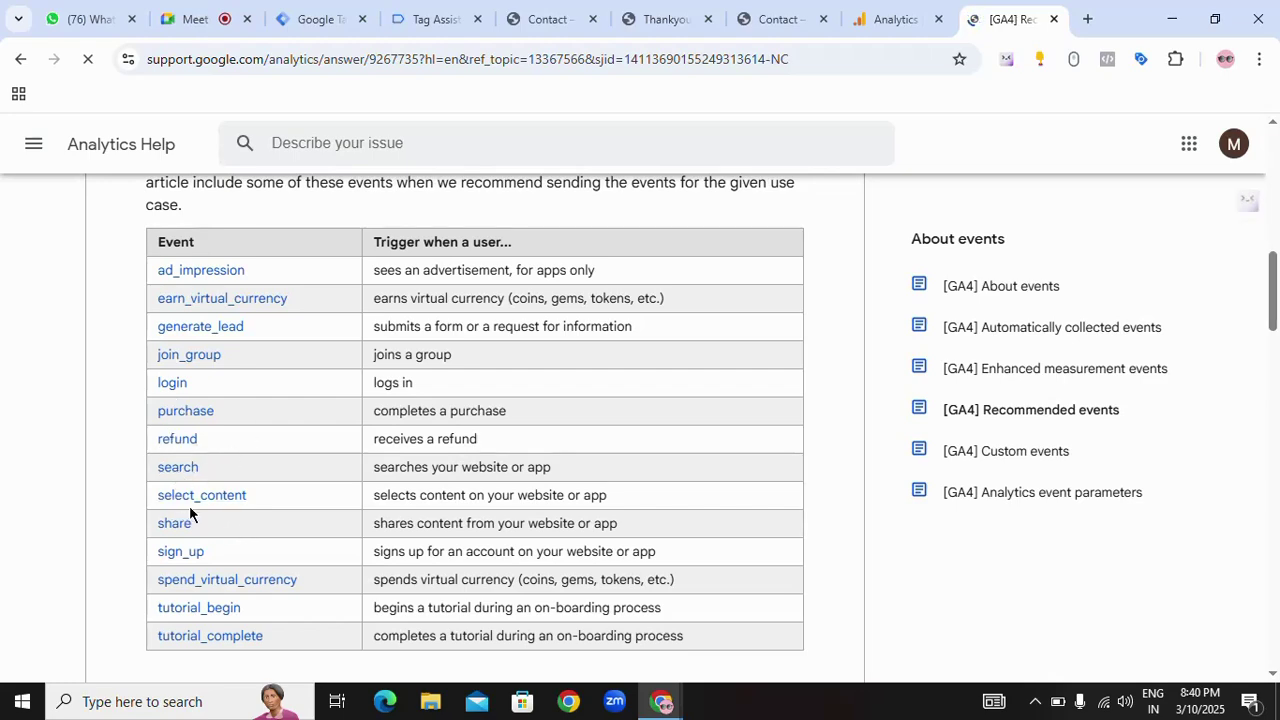
- Read the For all properties table in the Recommended events article, from ad_impression to tutorial_complete
scroll(285, 515, "down", 3)
scroll(285, 440, "up", 3)
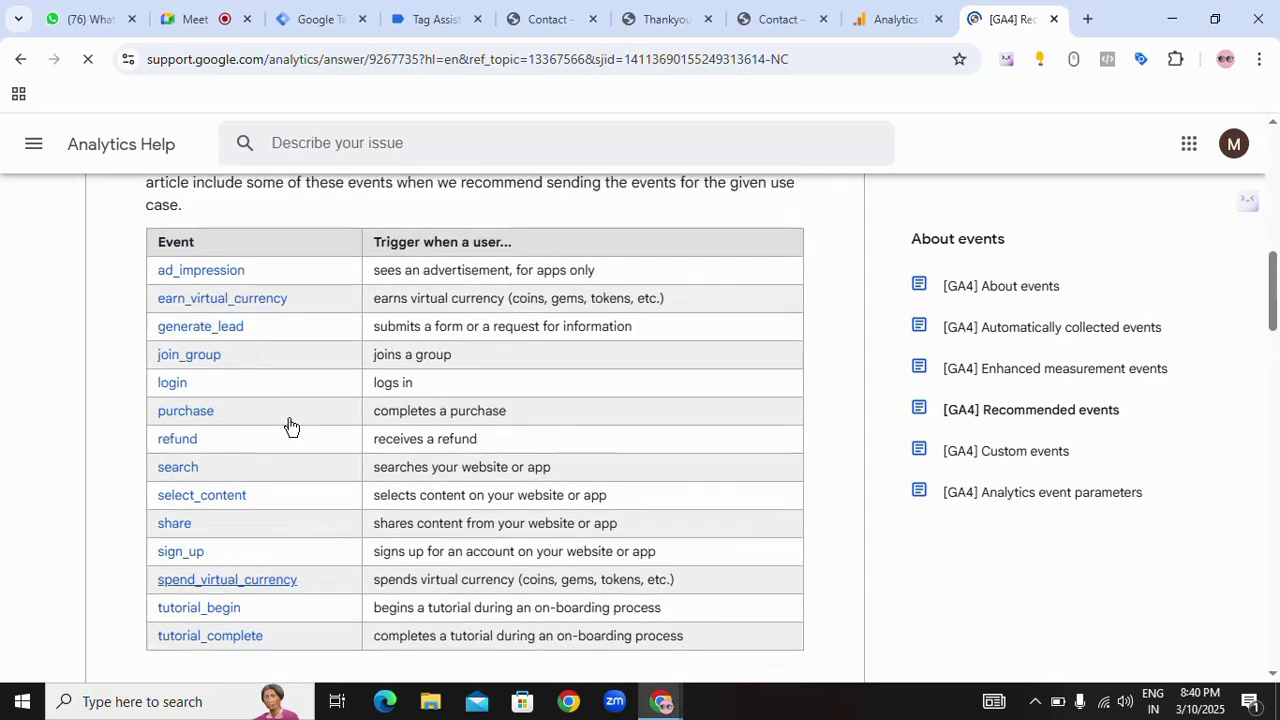
scroll(290, 427, "up", 3)
left_click_drag(145, 408, 328, 420)
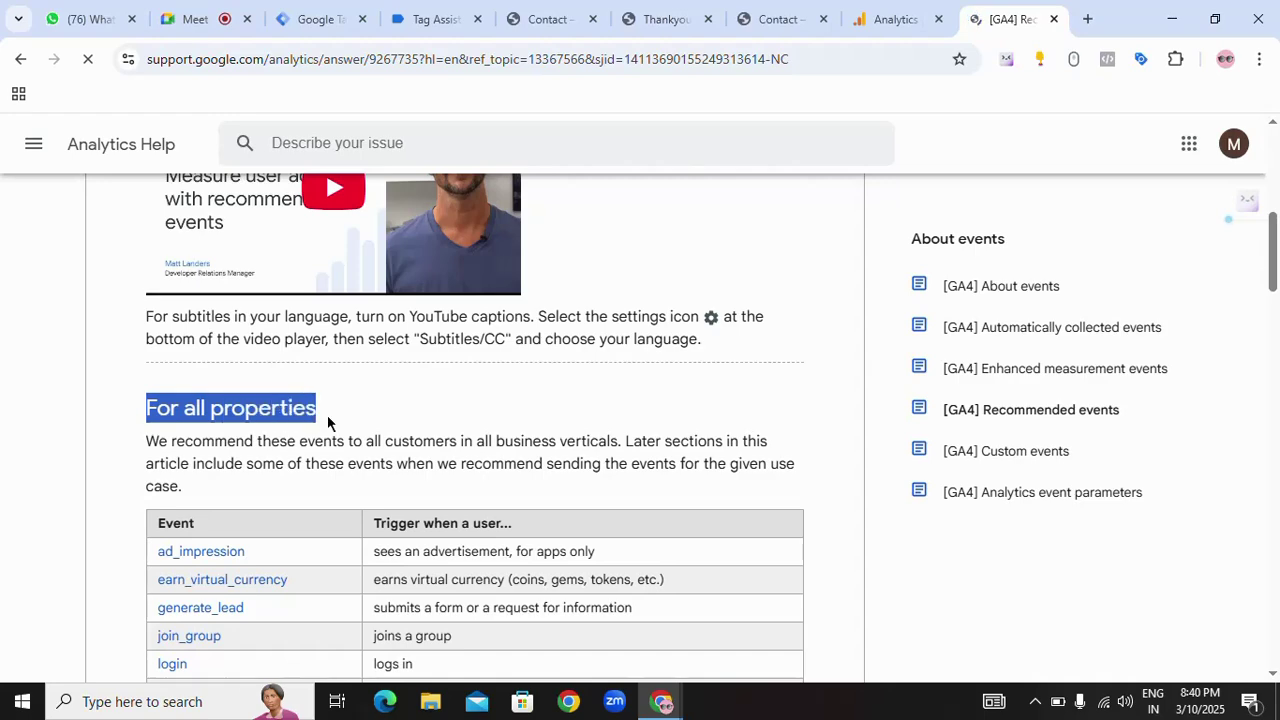
left_click(391, 402)
scroll(397, 402, "down", 2)
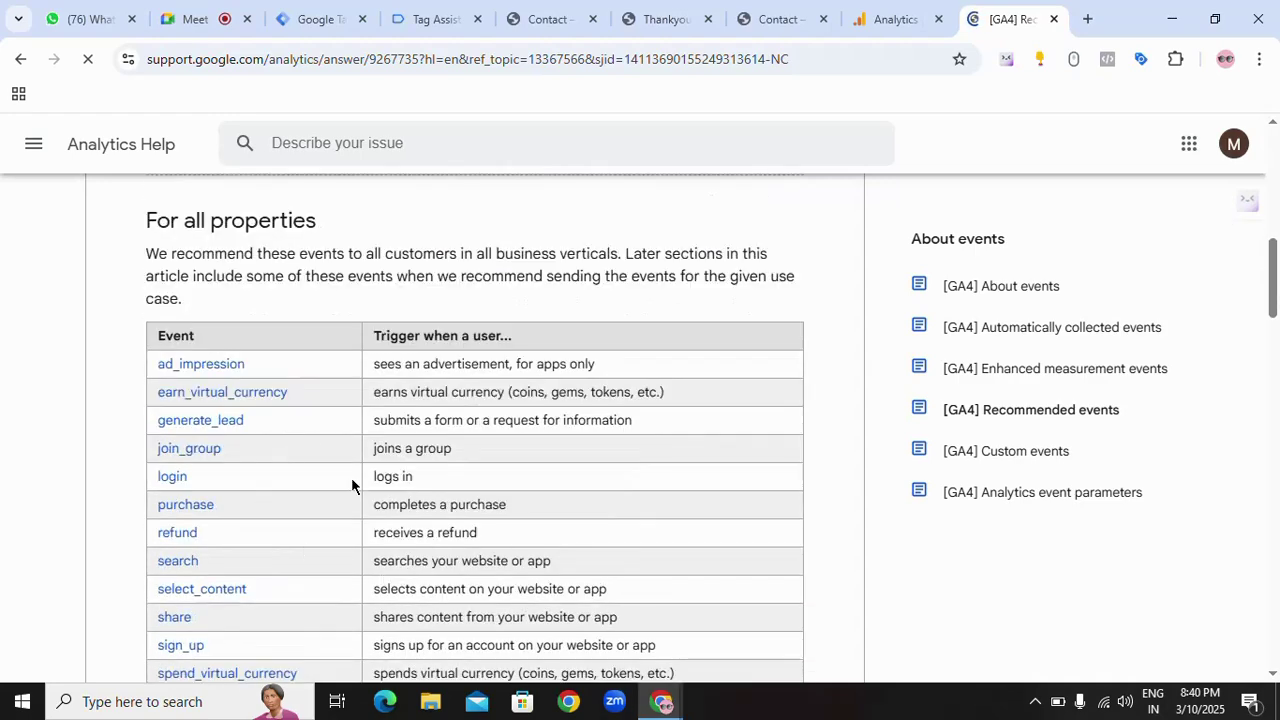
scroll(310, 420, "down", 2)
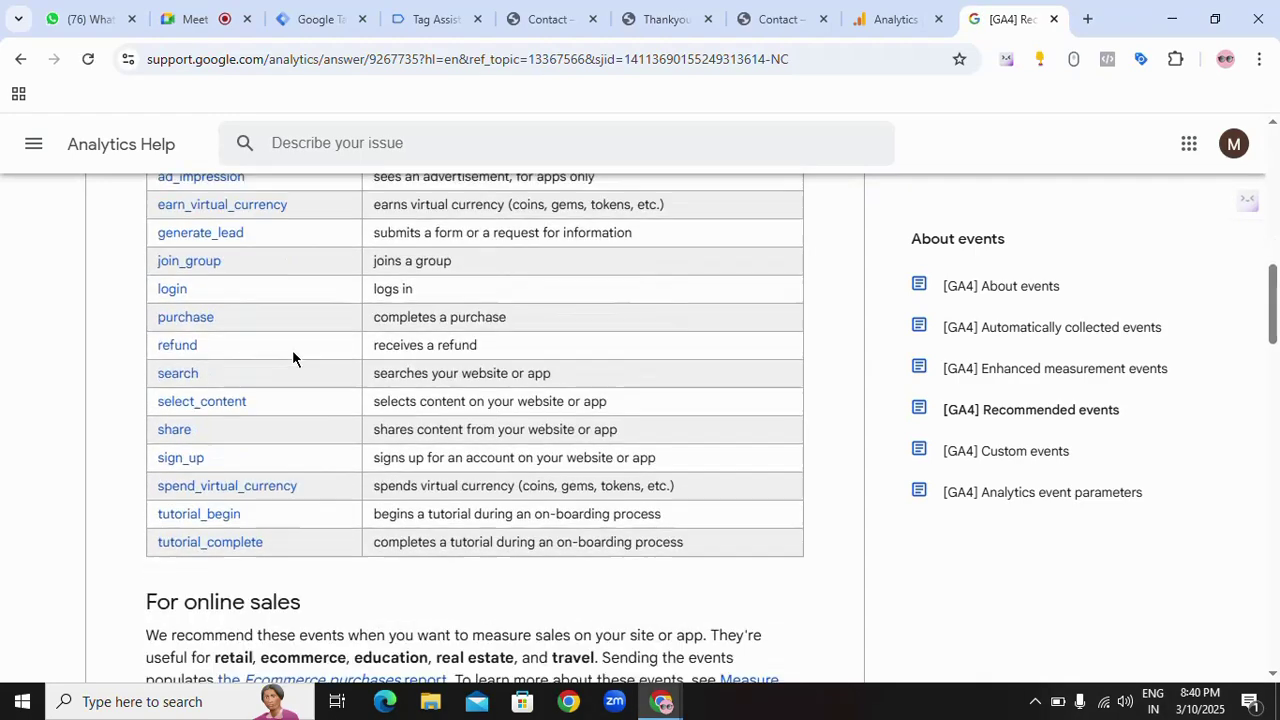
scroll(284, 375, "down", 1)
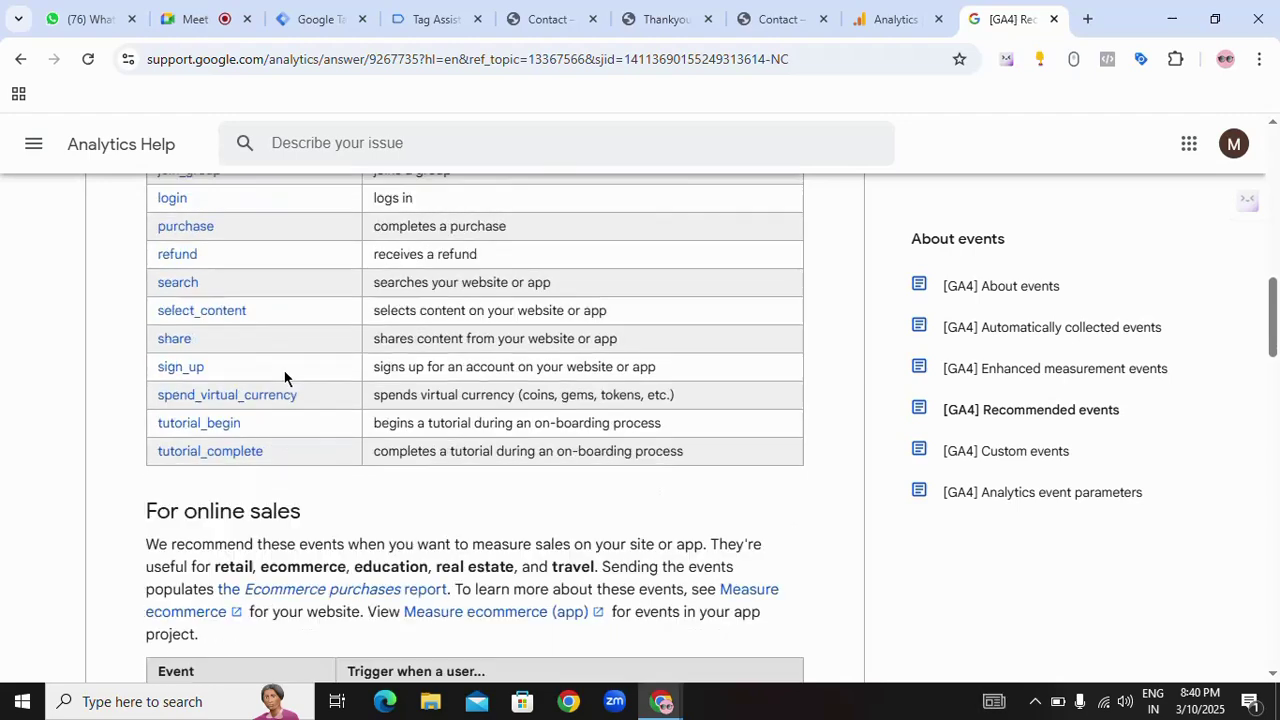
- Examine the recommended events for online sales, from add_payment_info and add_to_cart through view_promotion
scroll(284, 377, "down", 3)
left_click_drag(146, 227, 302, 228)
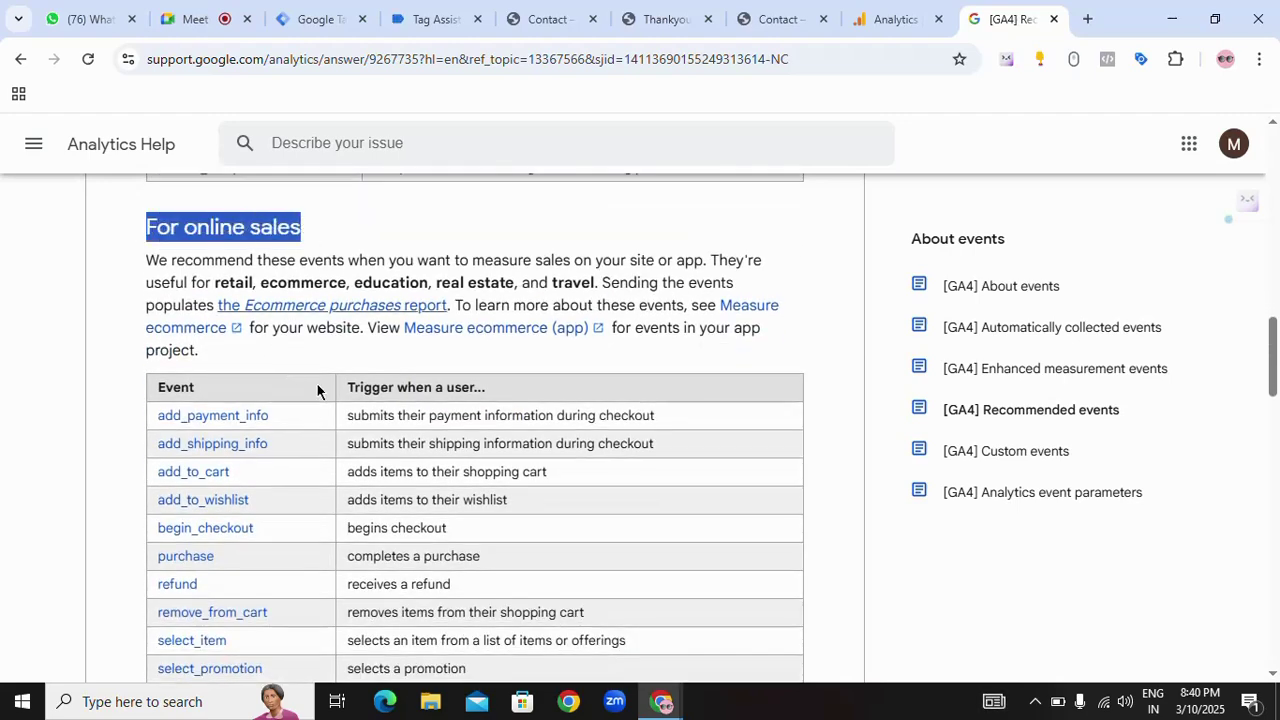
scroll(252, 432, "down", 1)
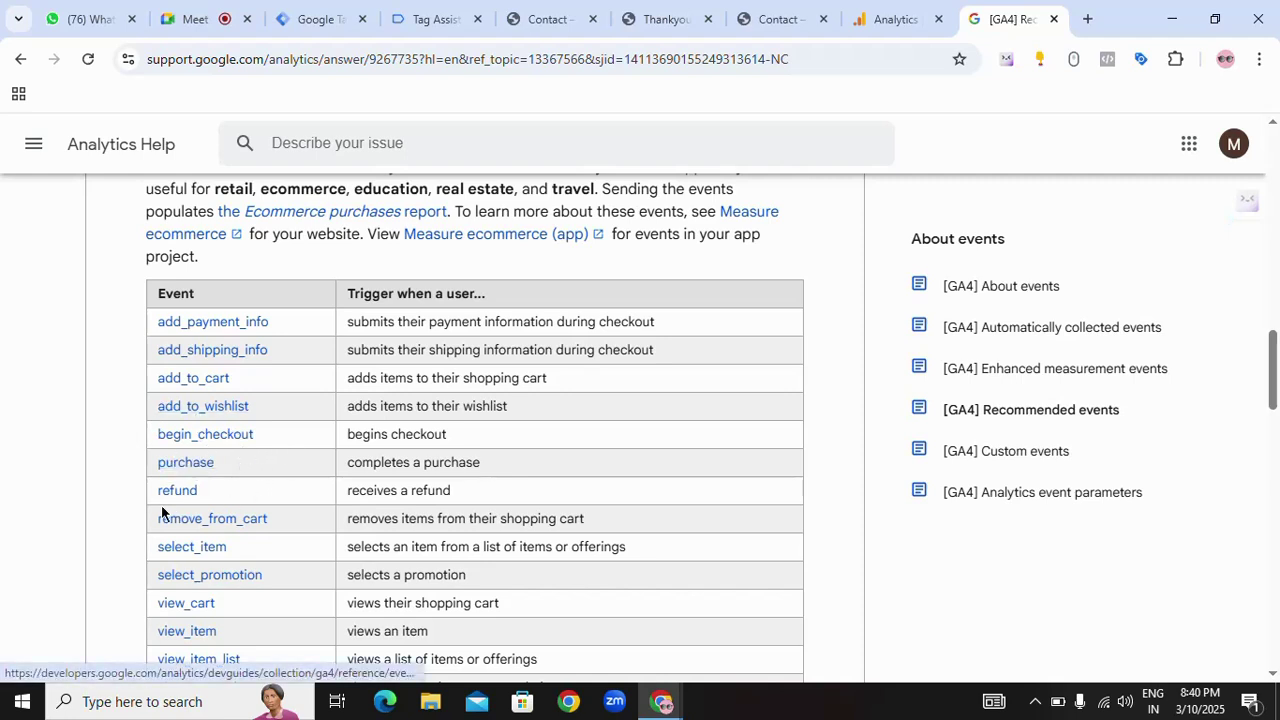
scroll(131, 297, "up", 1)
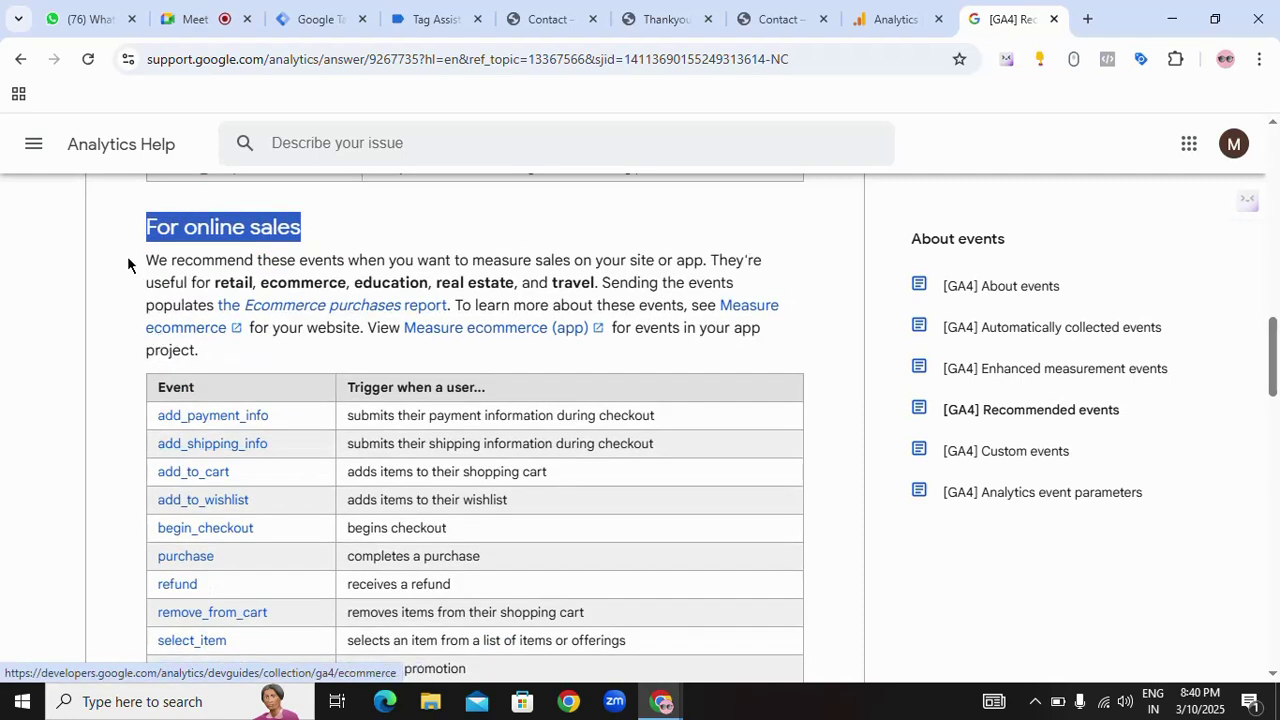
left_click(318, 230)
left_click_drag(320, 230, 176, 228)
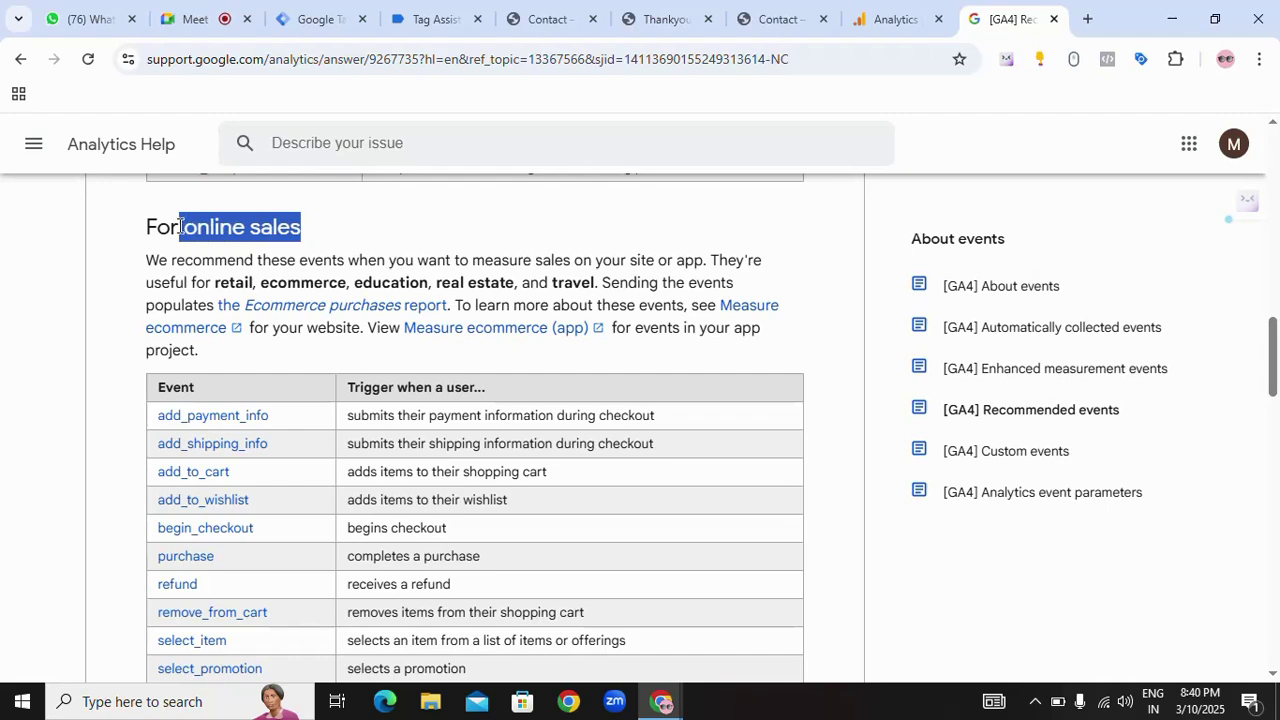
left_click_drag(129, 390, 262, 500)
scroll(300, 497, "down", 1)
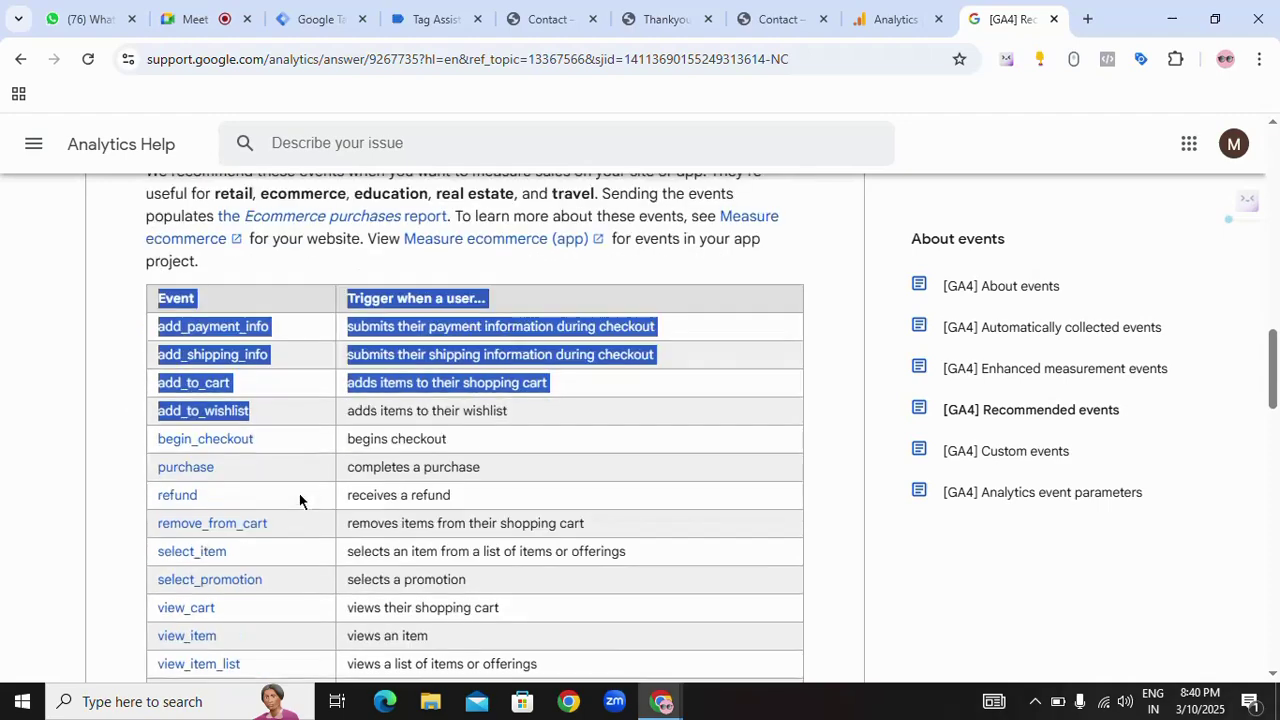
scroll(243, 580, "down", 3)
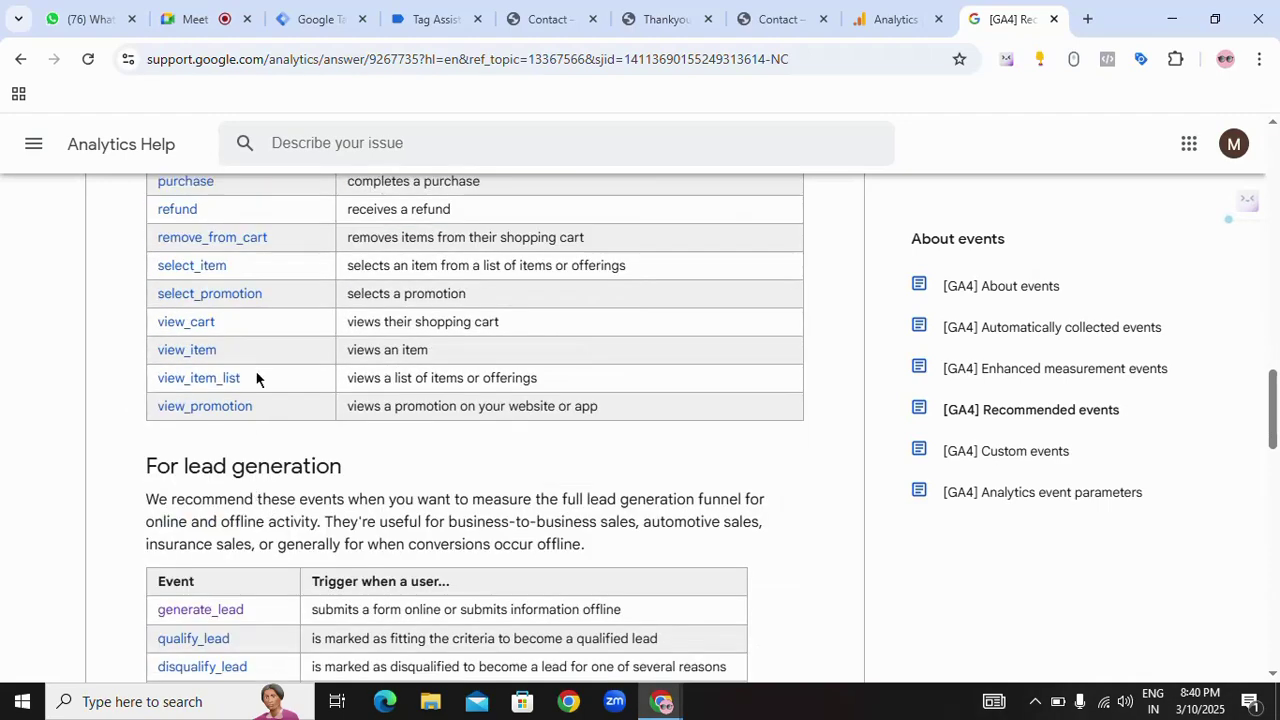
- Examine the recommended events for lead generation, including generate_lead, qualify_lead and close_convert_lead
scroll(255, 370, "down", 1)
left_click_drag(142, 378, 346, 405)
left_click(413, 365)
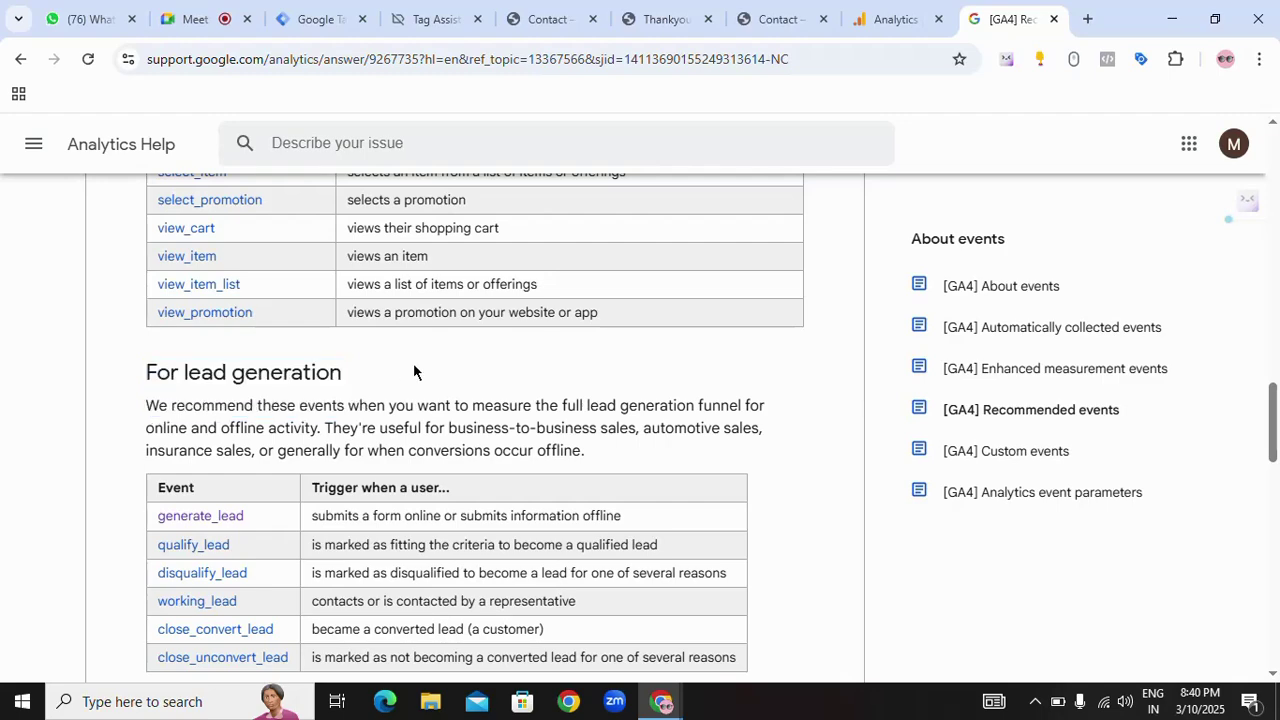
scroll(411, 368, "down", 2)
left_click_drag(127, 335, 190, 470)
left_click(330, 521)
- Examine the recommended events for games, including level_start and unlock_achievement, and return to the For online sales section
scroll(330, 521, "down", 2)
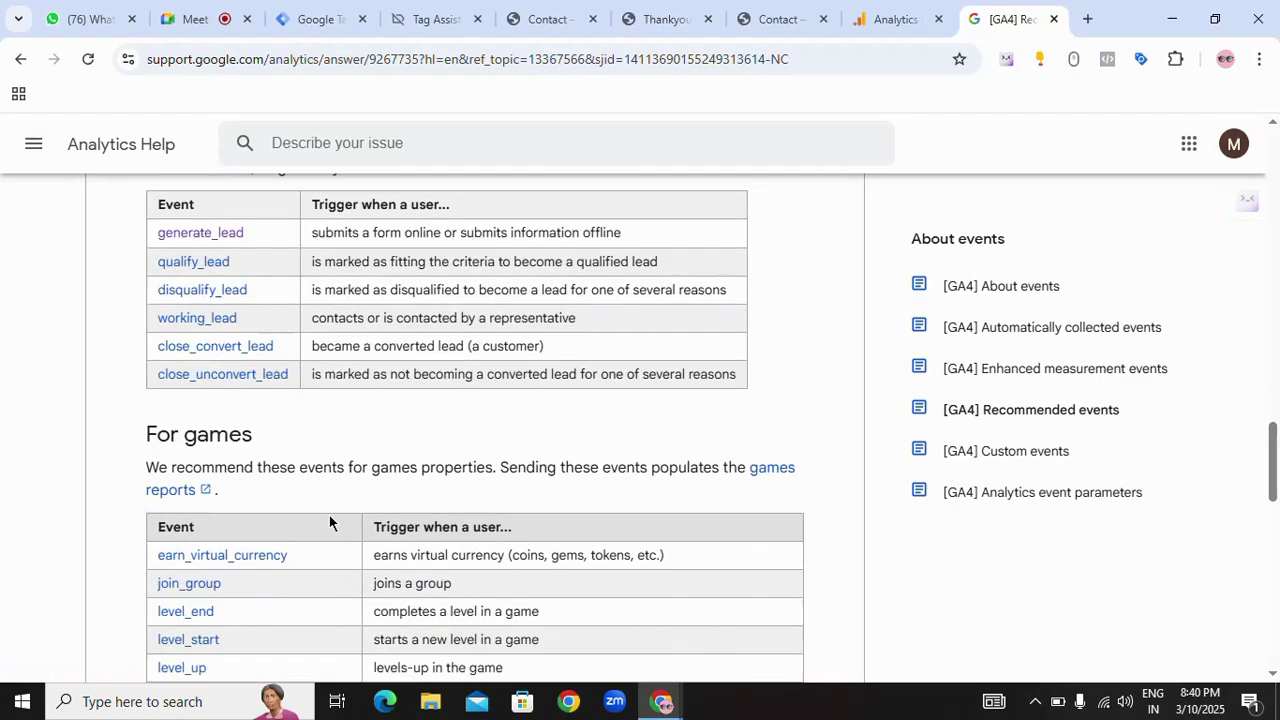
left_click_drag(189, 338, 254, 345)
scroll(117, 428, "down", 2)
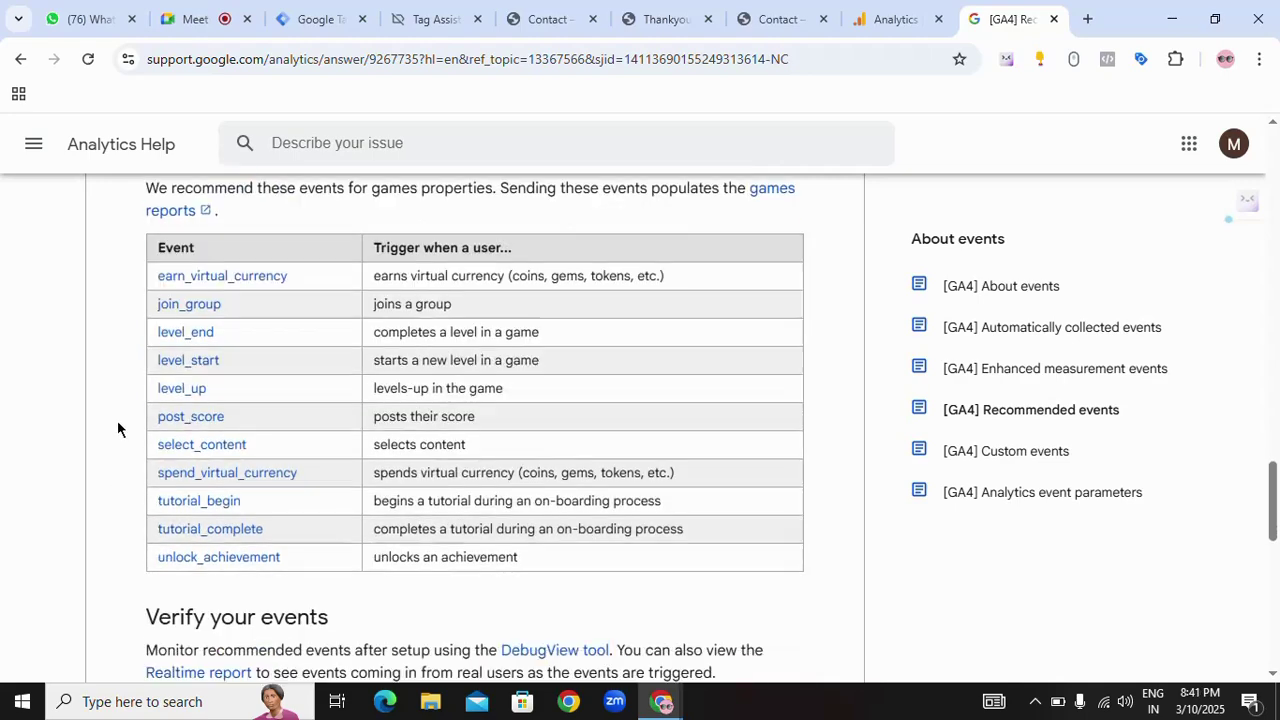
left_click_drag(127, 307, 323, 580)
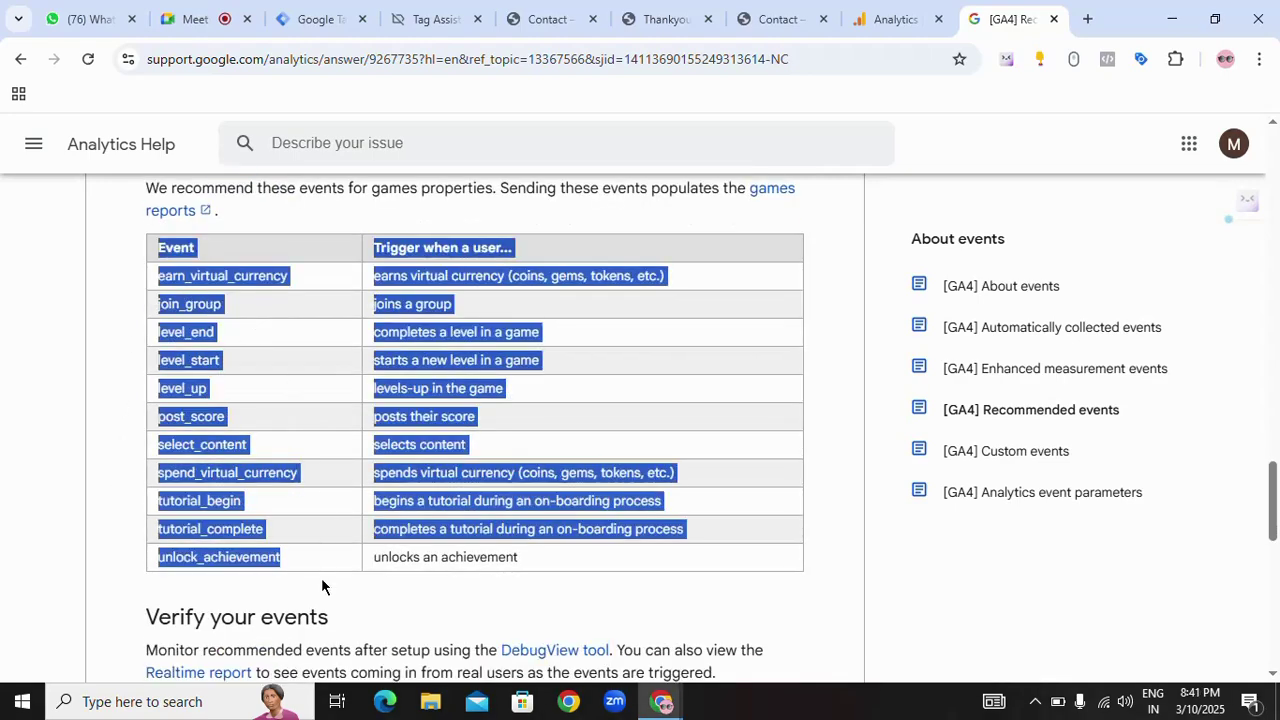
left_click(329, 580)
scroll(335, 580, "down", 3)
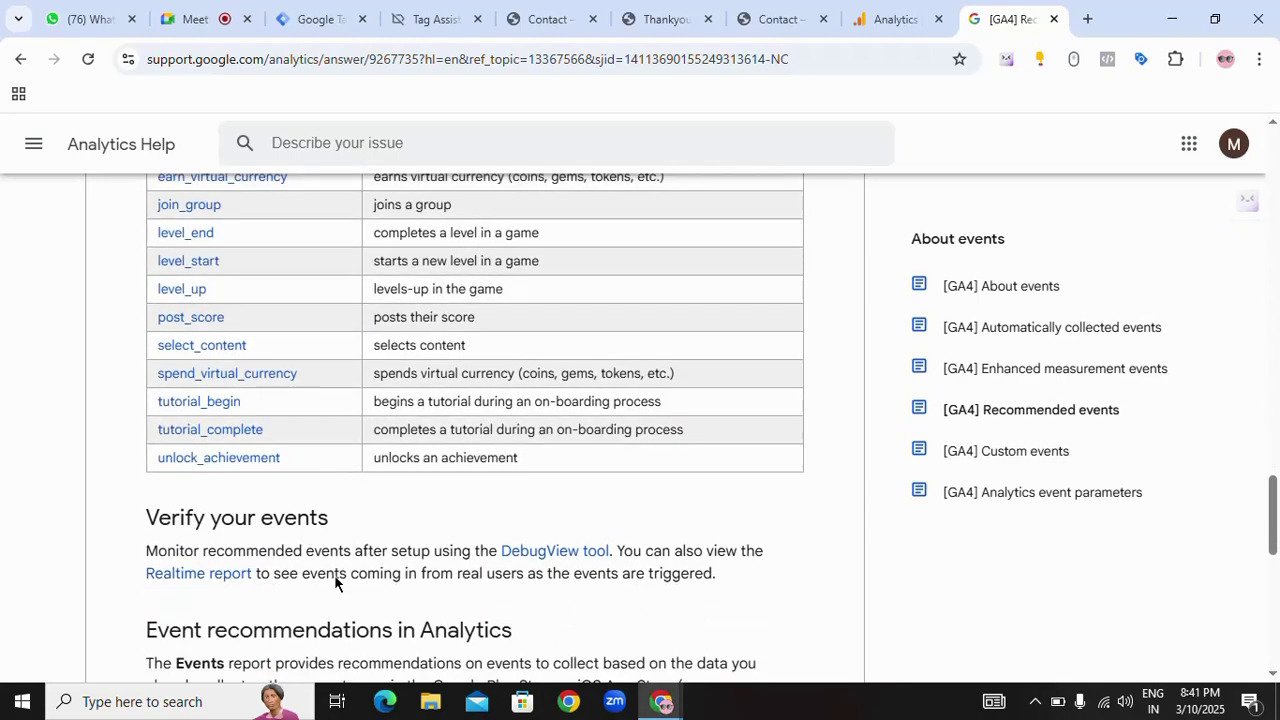
scroll(291, 457, "up", 6)
scroll(295, 454, "up", 10)
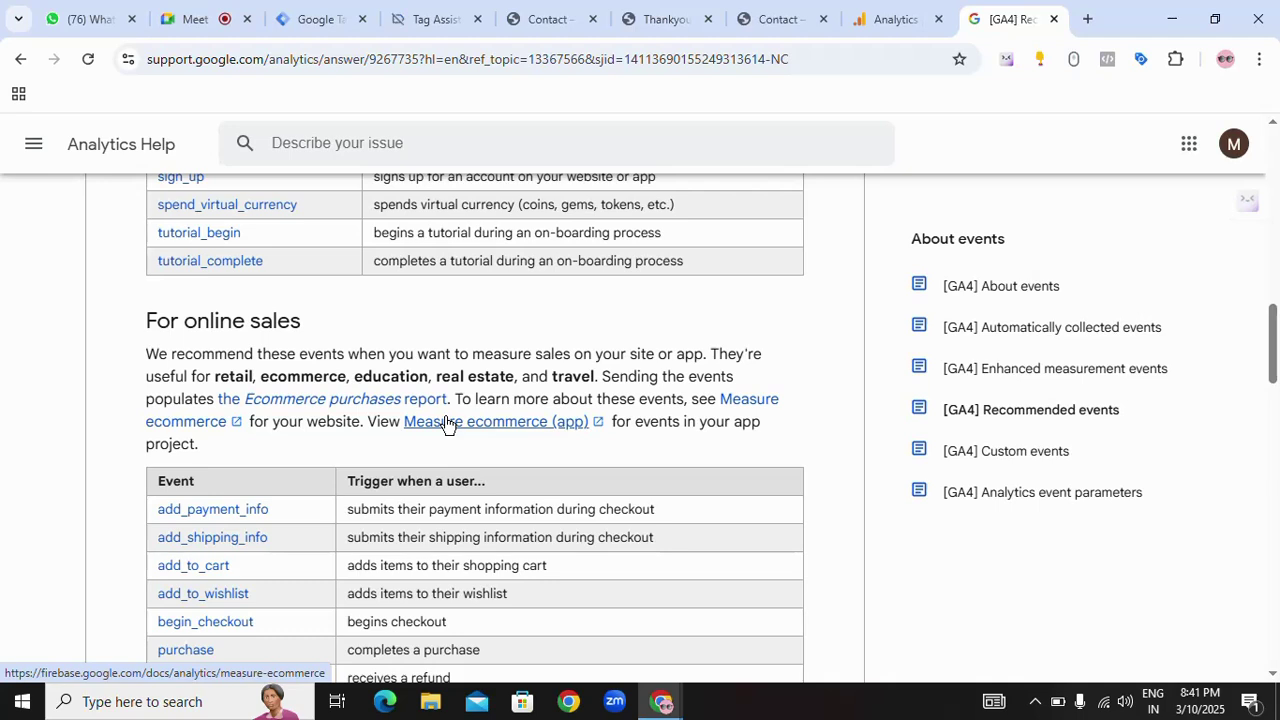
left_click(765, 204)
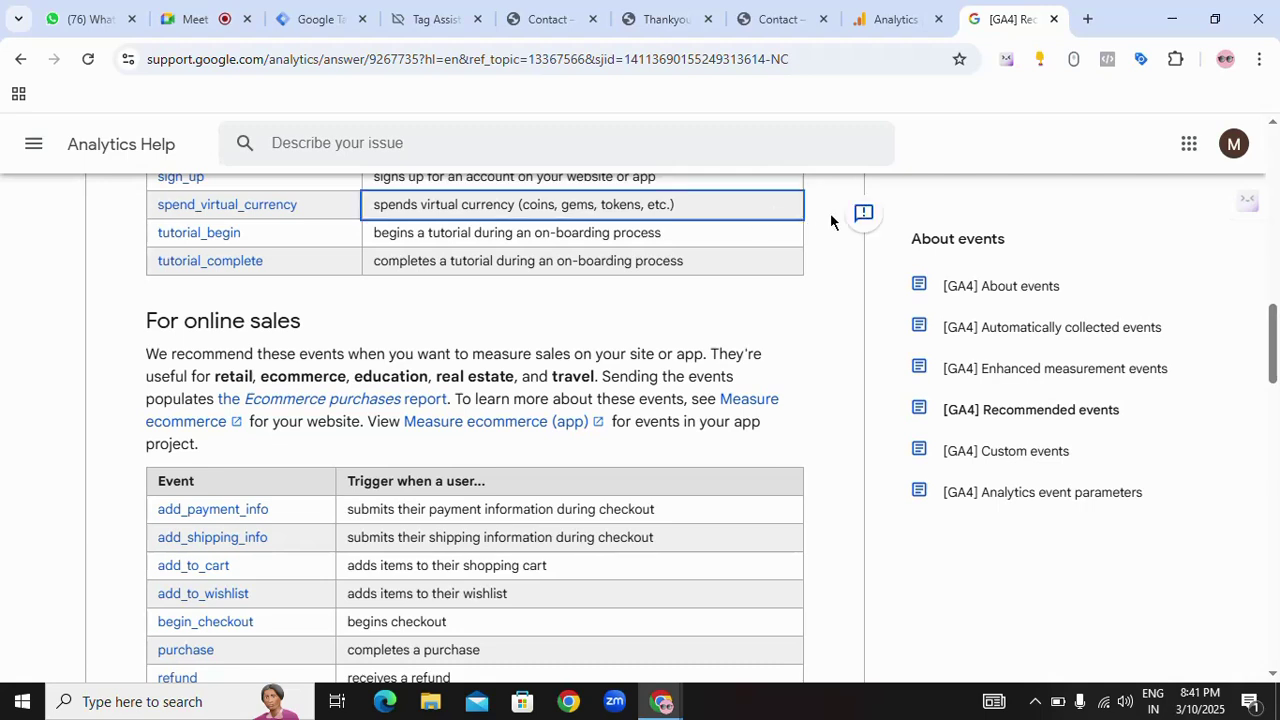
- Switch to Google Analytics and open the Data streams list in the WB Batch property's Admin settings
left_click(903, 19)
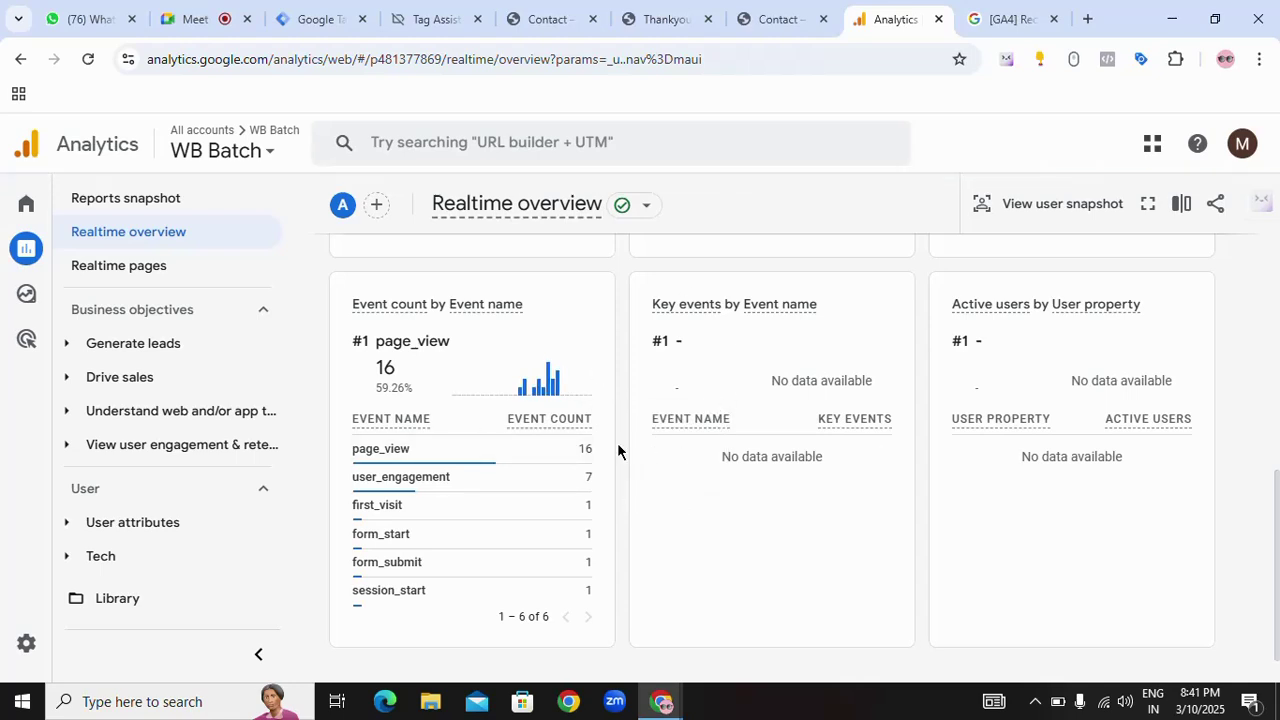
scroll(617, 442, "down", 1)
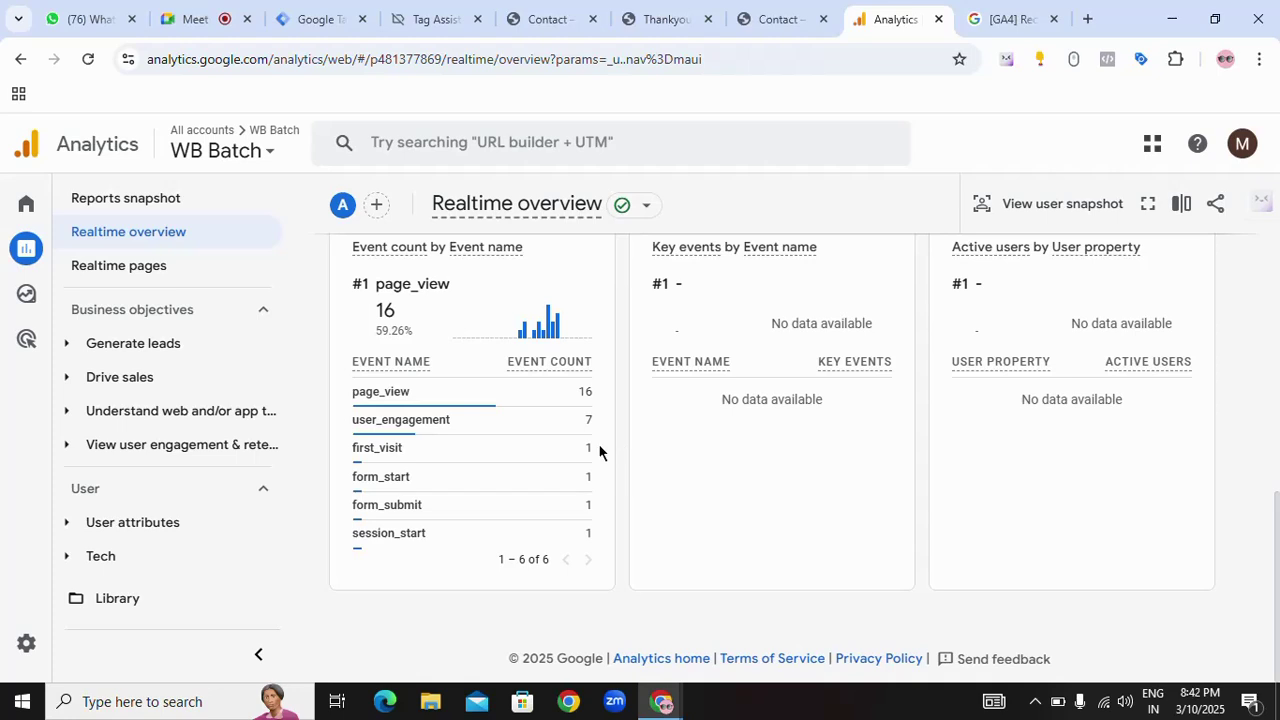
mouse_move(43, 643)
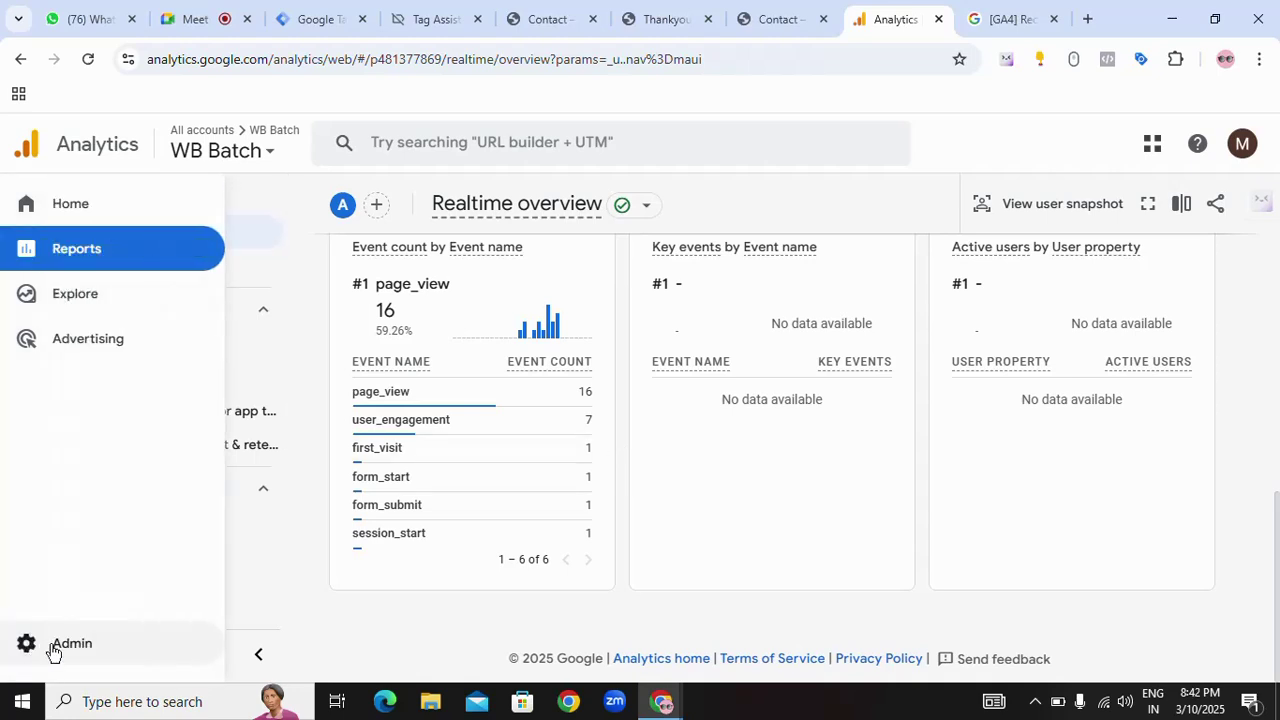
left_click(53, 647)
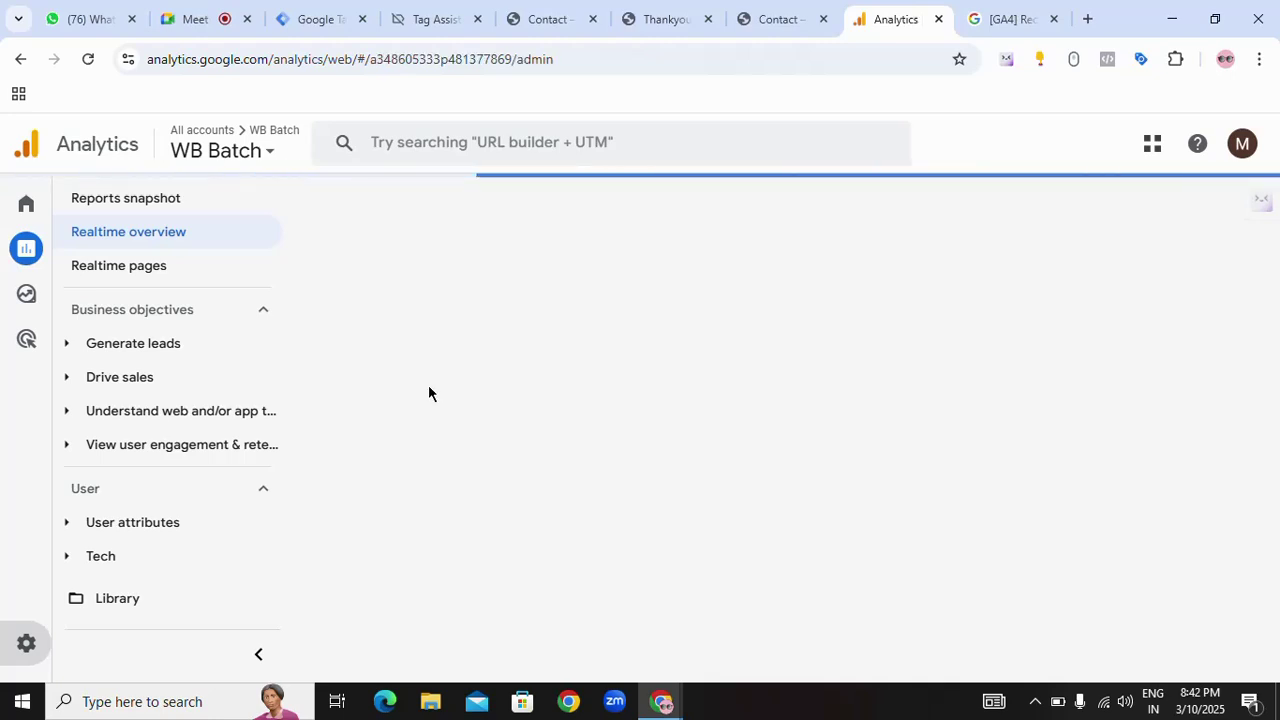
scroll(625, 430, "down", 3)
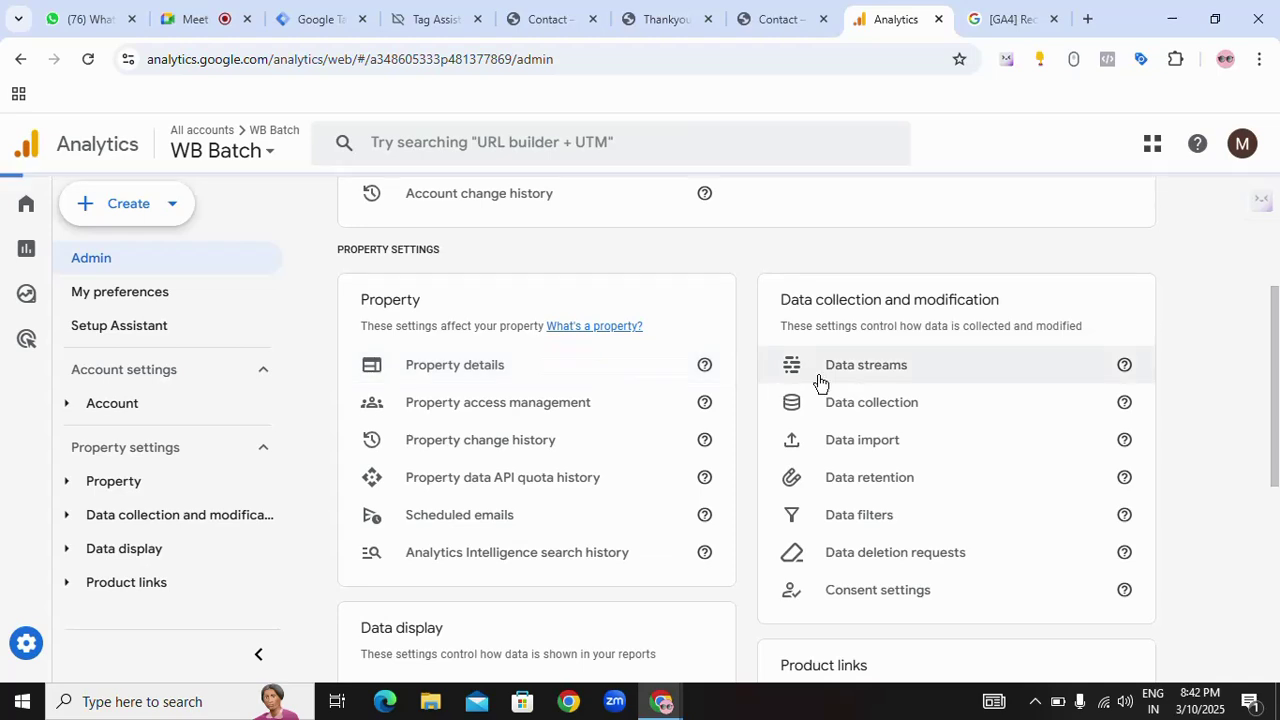
left_click(865, 366)
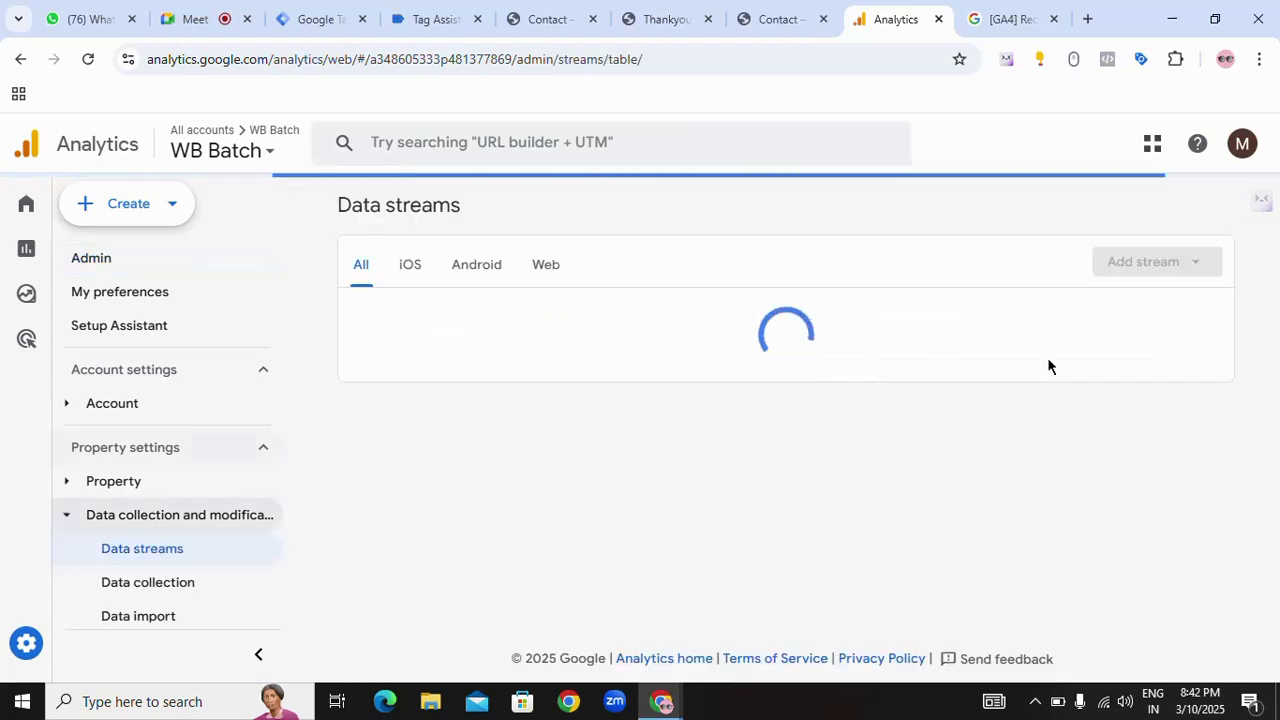
- Open the WB Batch web stream's details and locate the Enhanced measurement section under Events
left_click(975, 322)
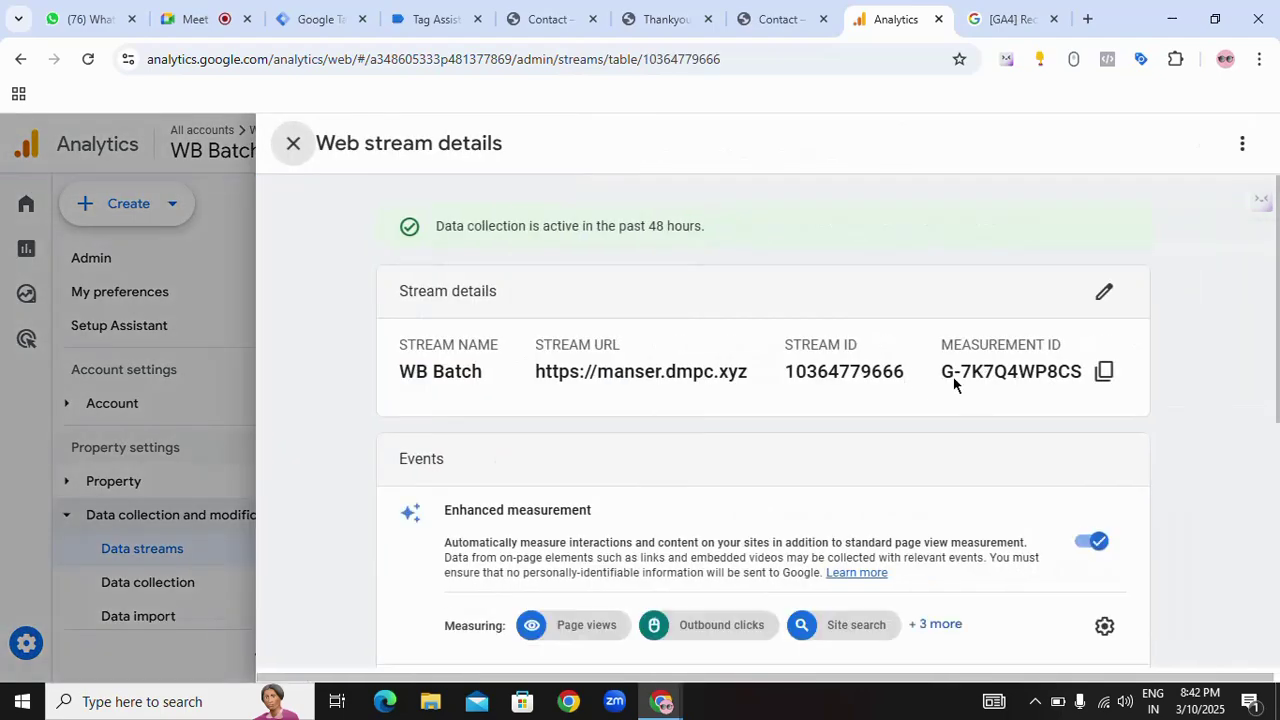
scroll(999, 380, "down", 1)
scroll(999, 380, "down", 2)
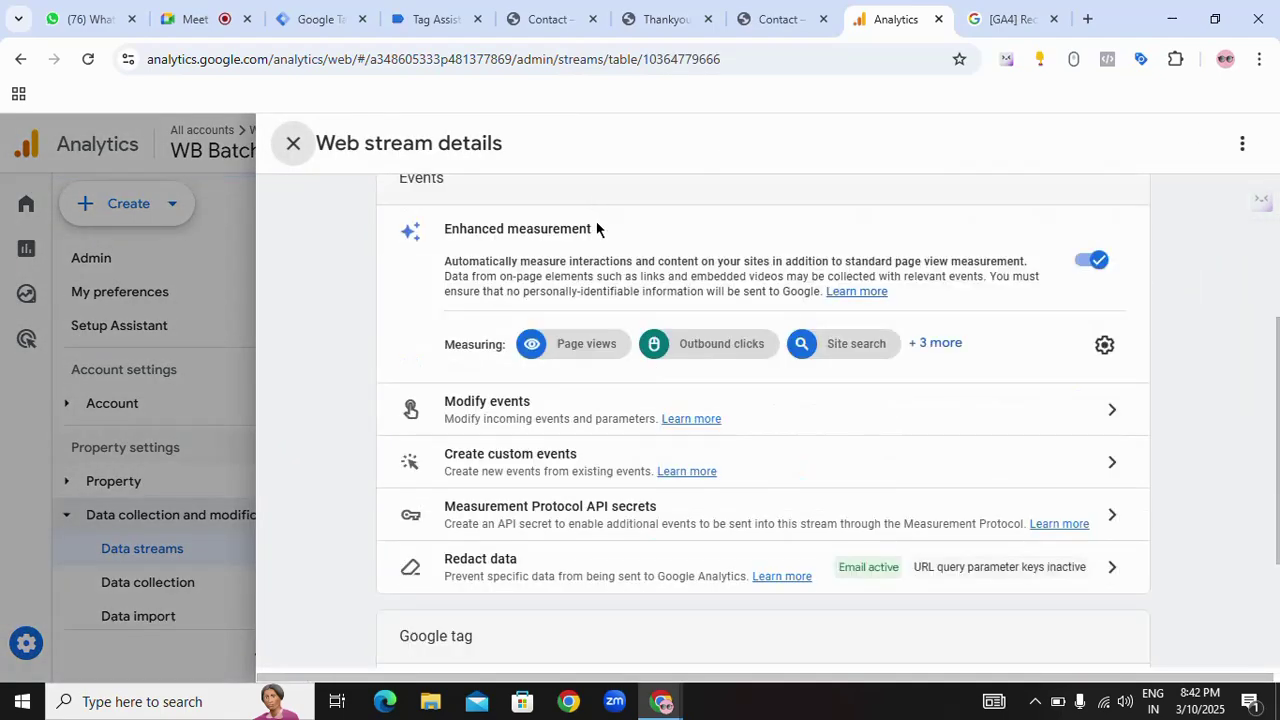
triple_click(443, 229)
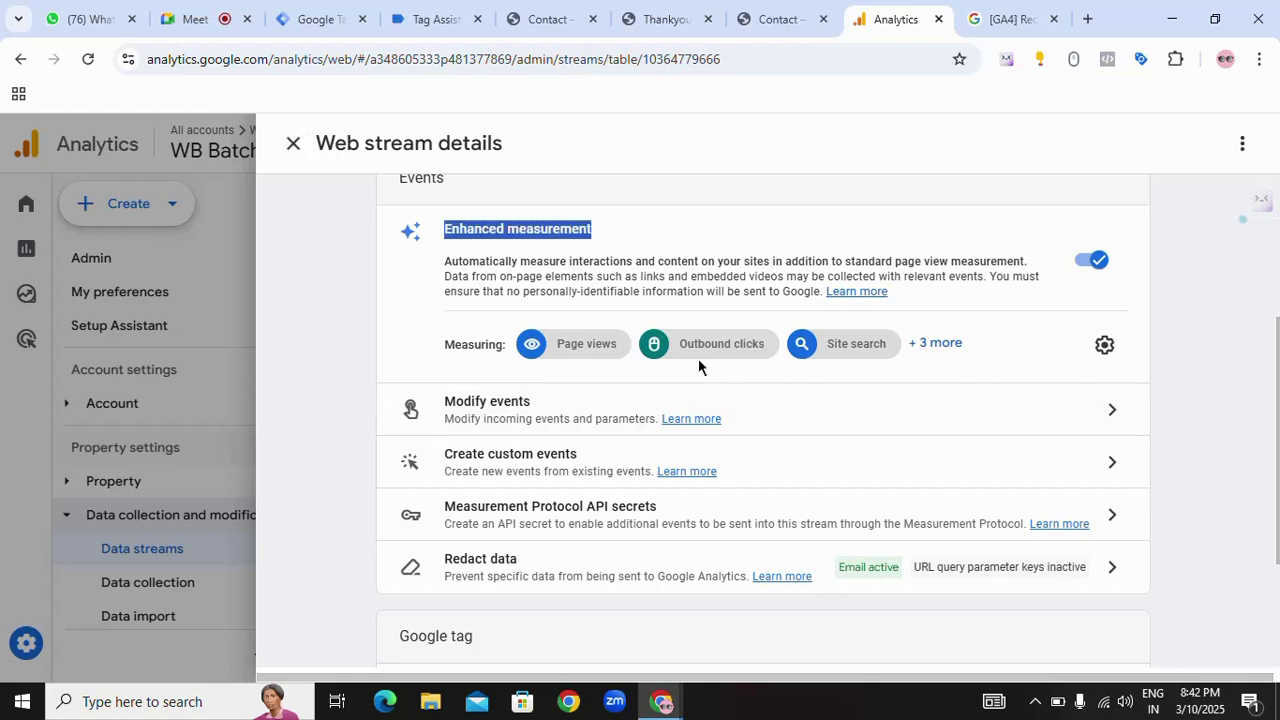
left_click(643, 220)
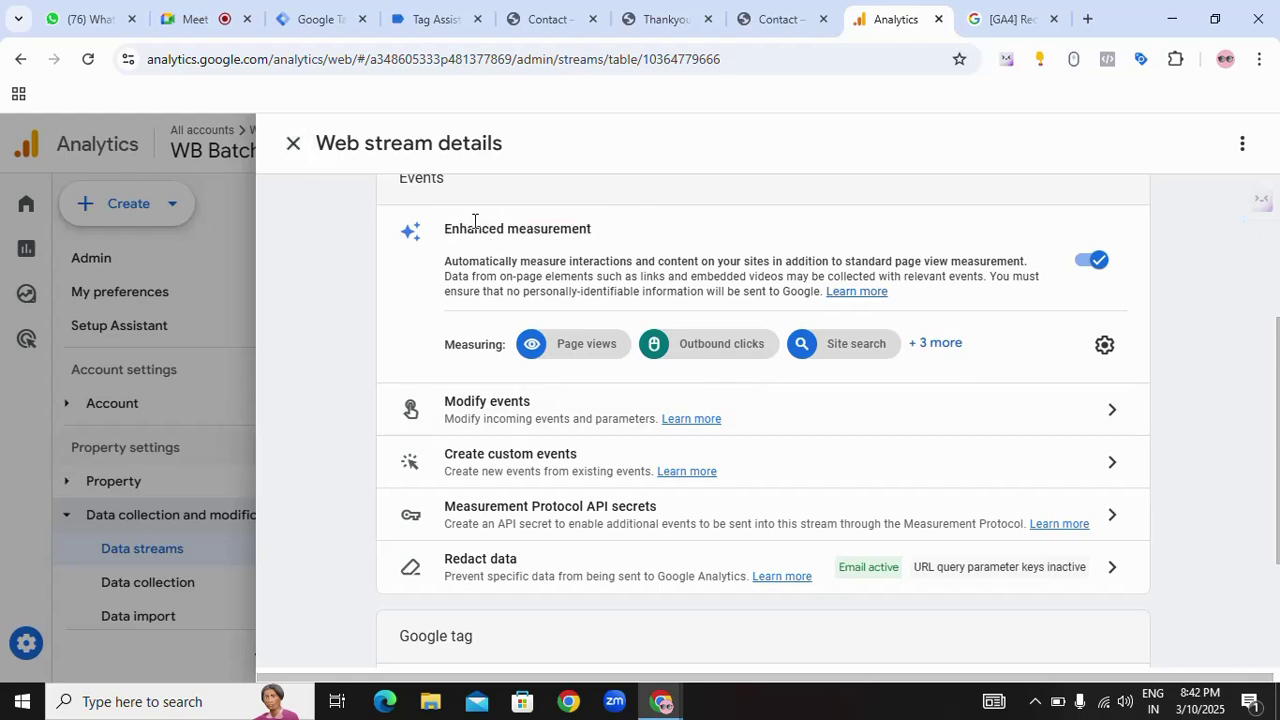
left_click_drag(623, 225, 441, 229)
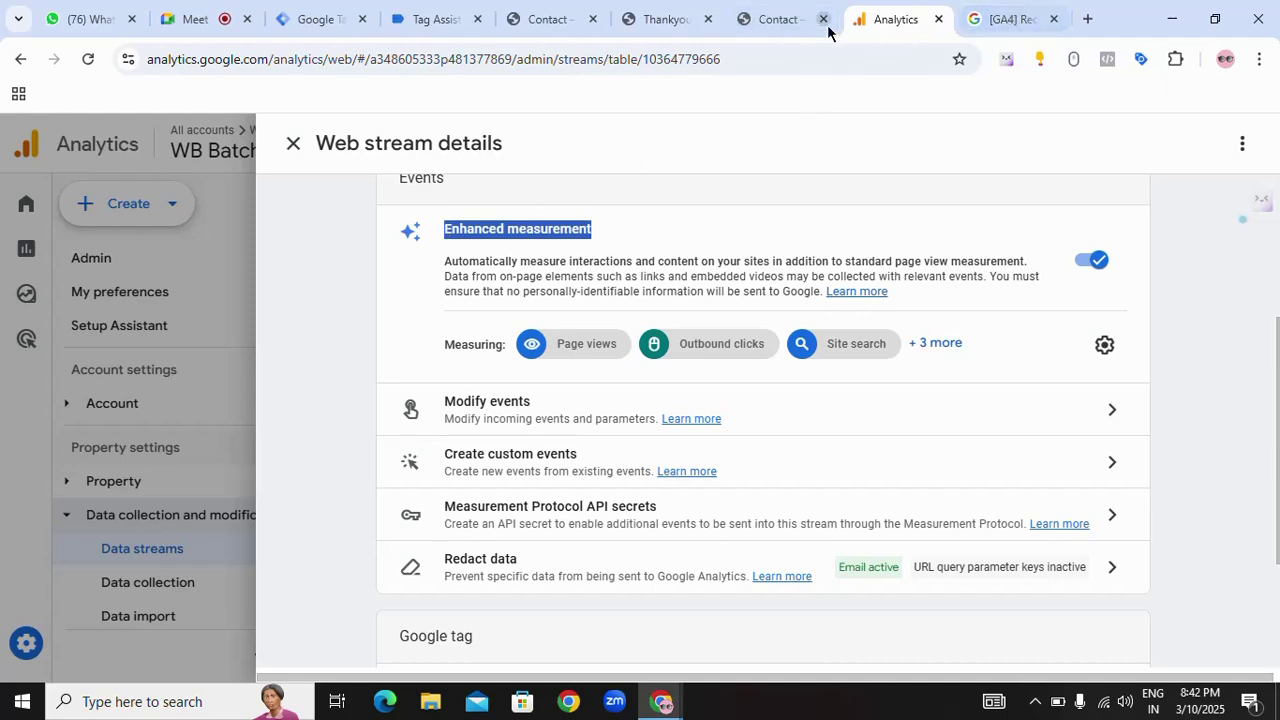
- Switch to Analytics Help and open the Enhanced measurement events article at its instructions for enabling or disabling these events
left_click(985, 19)
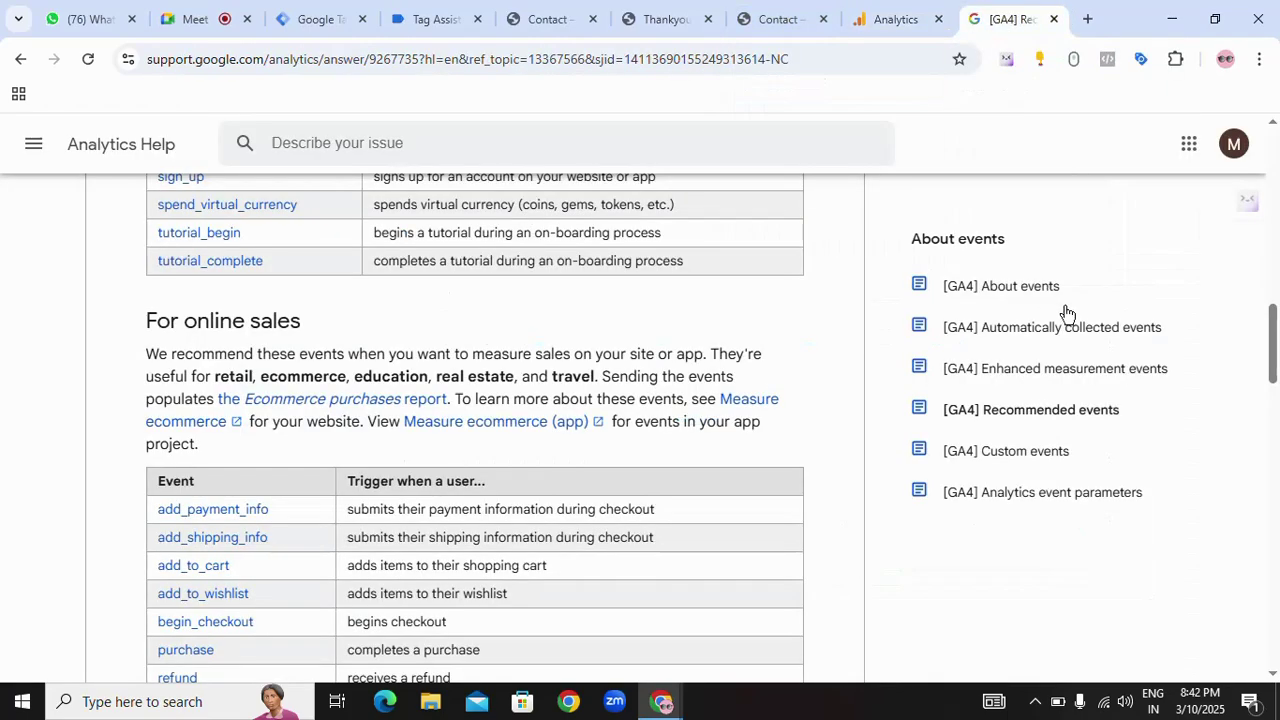
left_click(1040, 371)
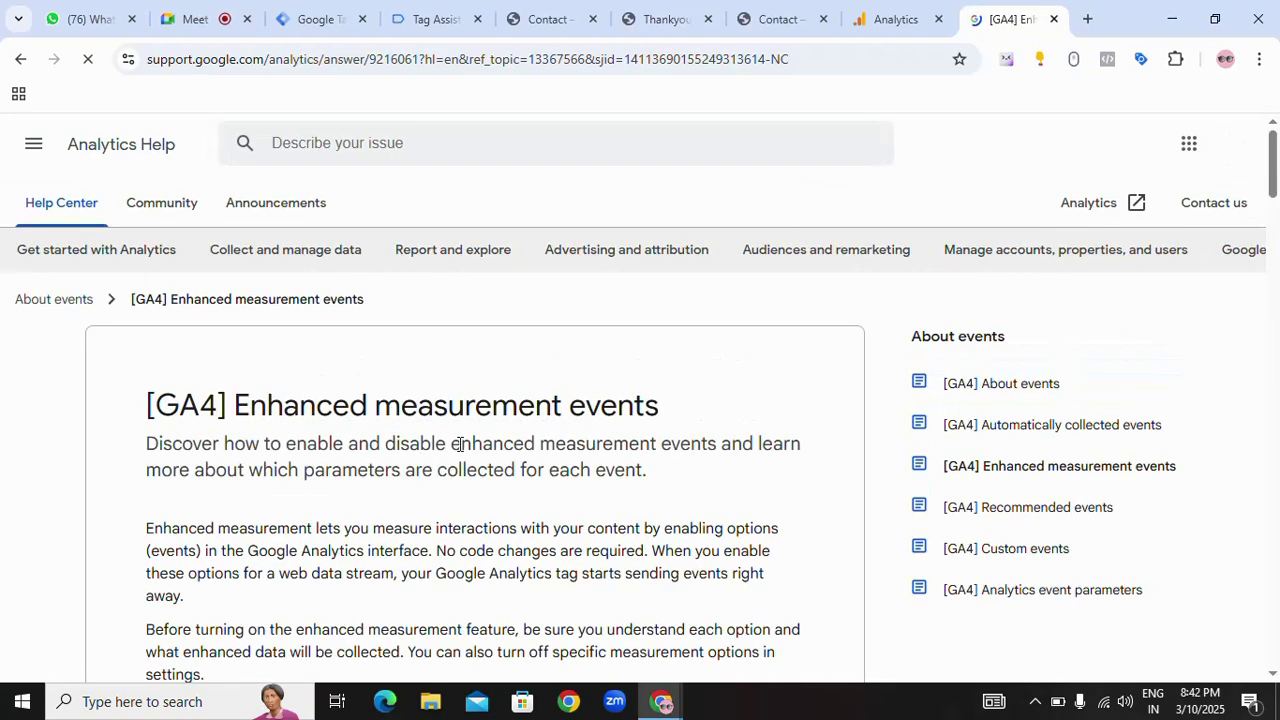
scroll(502, 438, "down", 3)
scroll(502, 432, "down", 4)
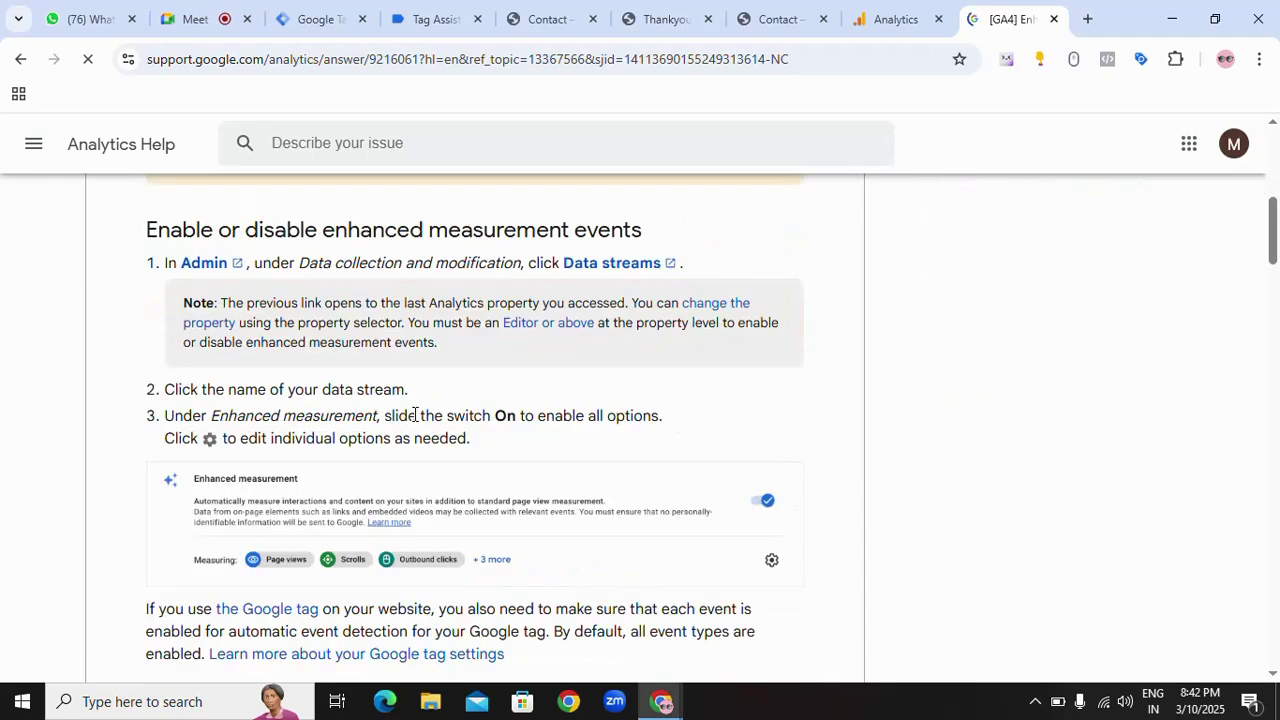
- Switch back to Google Analytics, open the stream's enhanced measurement settings and examine each option from Page views to File downloads
left_click(877, 28)
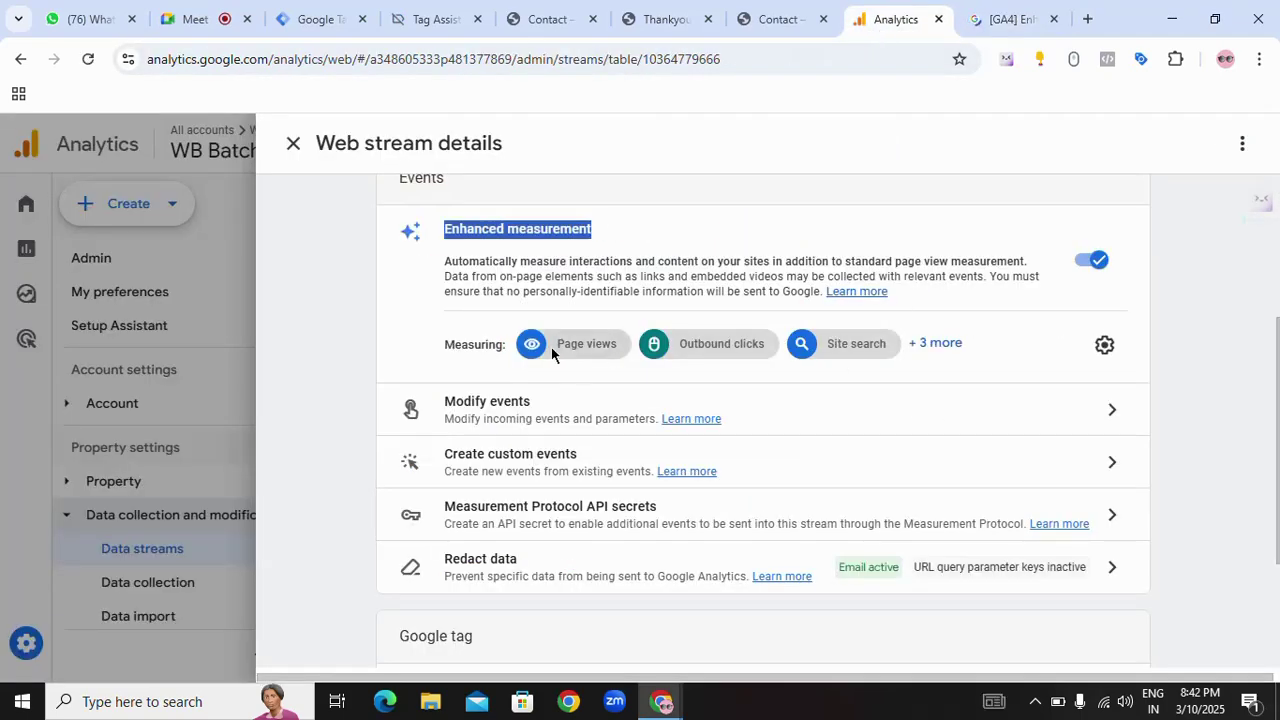
left_click(1106, 350)
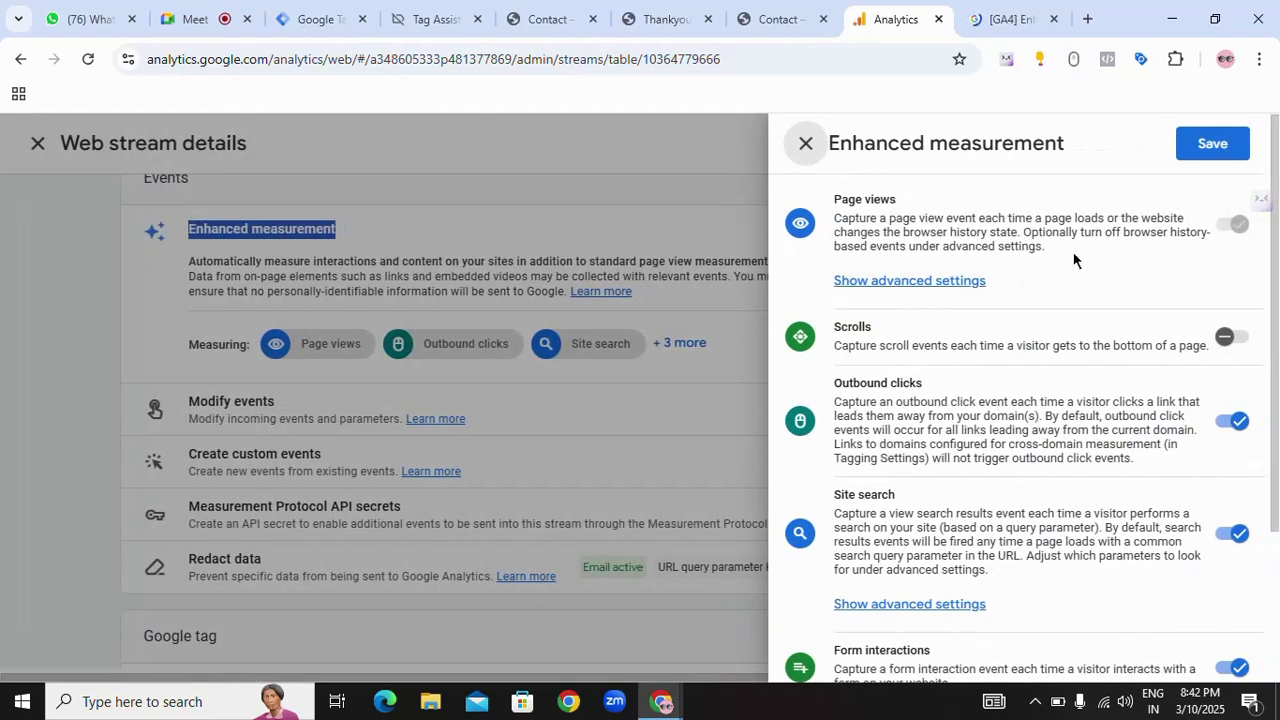
left_click_drag(834, 199, 897, 201)
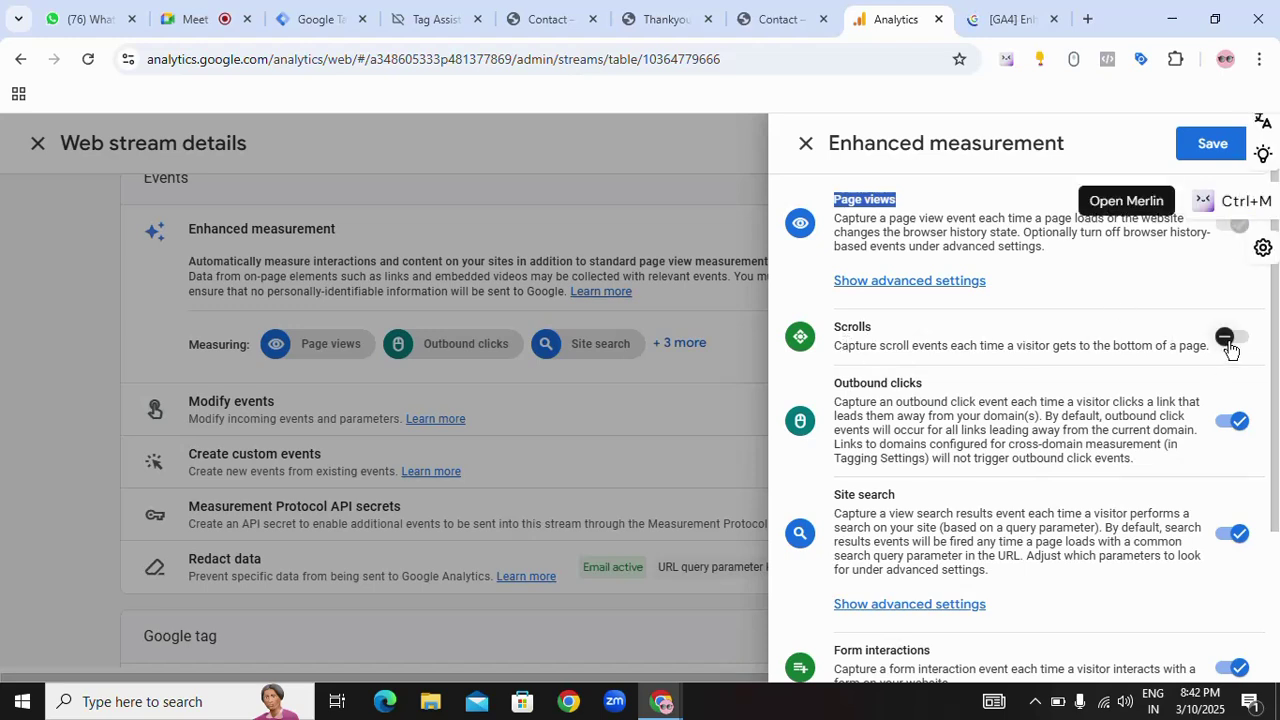
left_click_drag(833, 388, 936, 381)
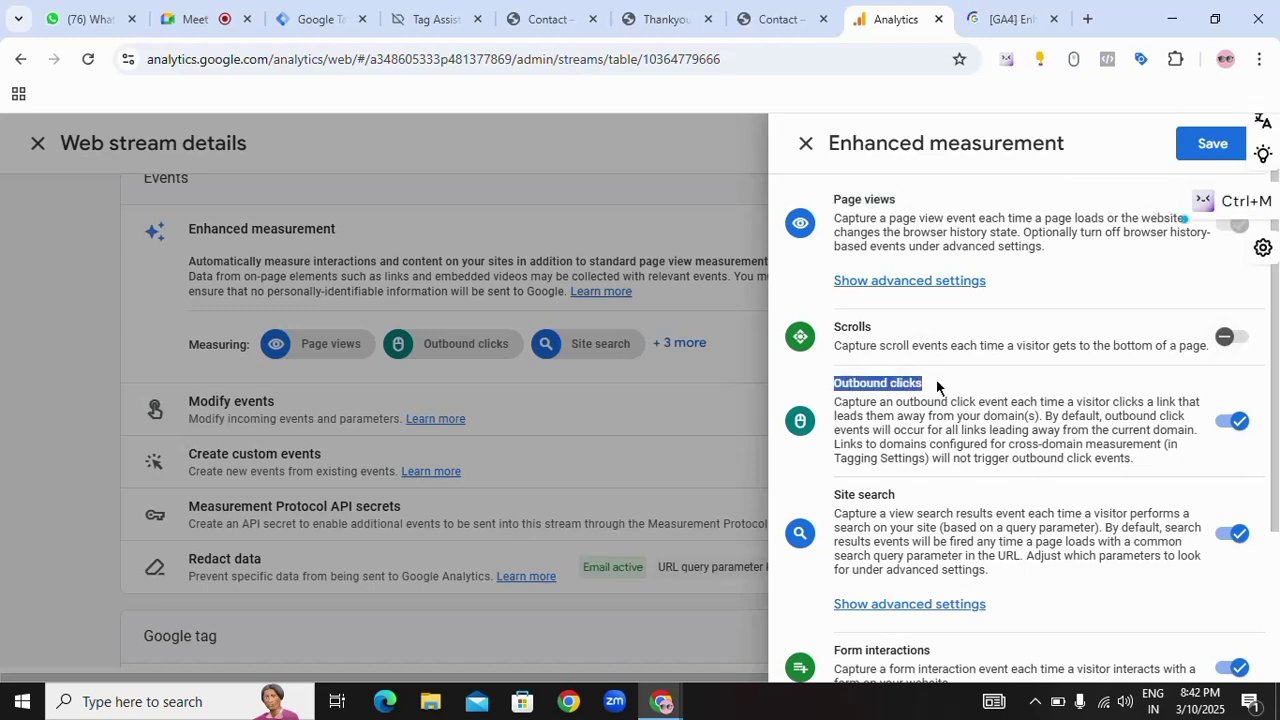
scroll(1235, 425, "down", 2)
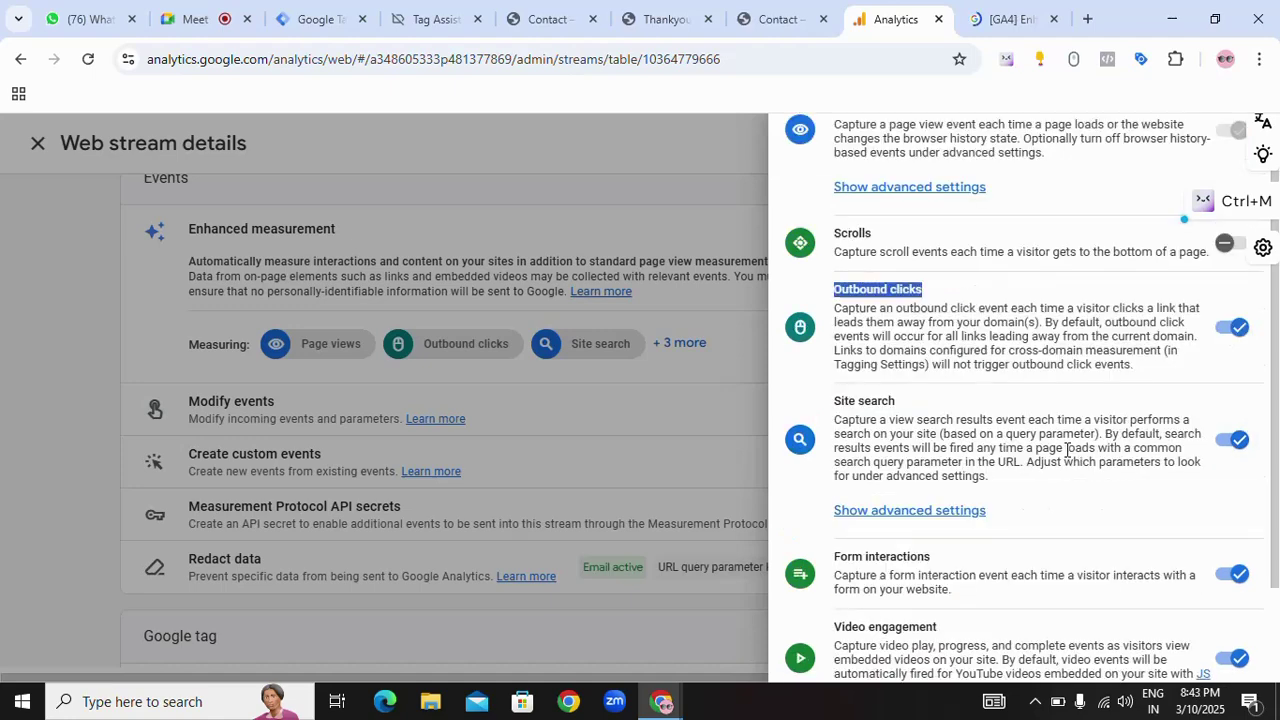
left_click_drag(834, 307, 896, 308)
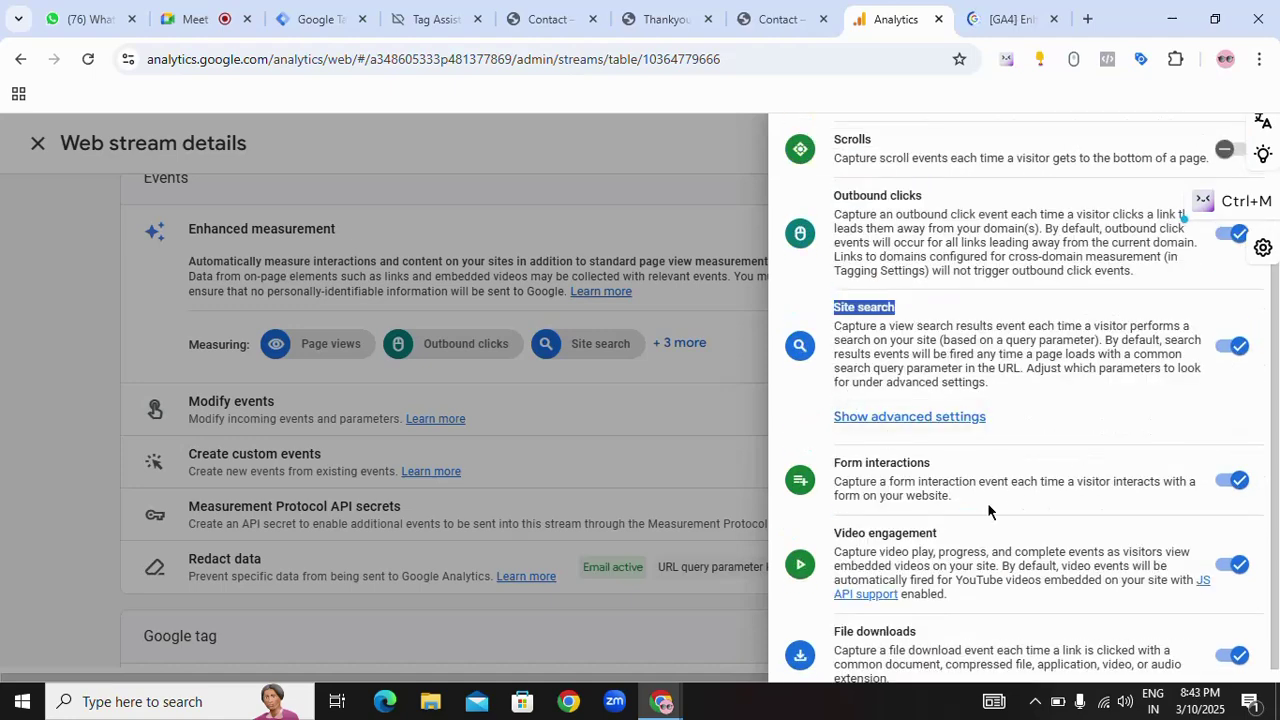
left_click_drag(843, 457, 935, 452)
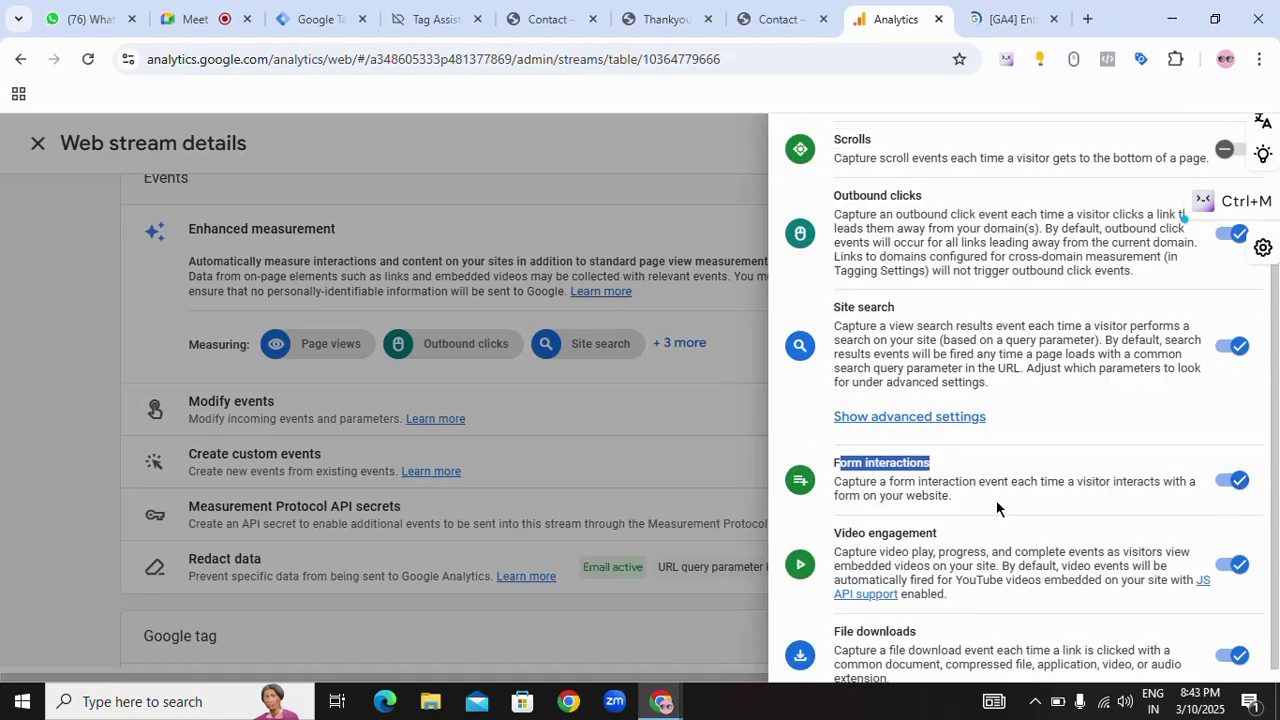
scroll(993, 500, "down", 1)
left_click_drag(845, 516, 940, 518)
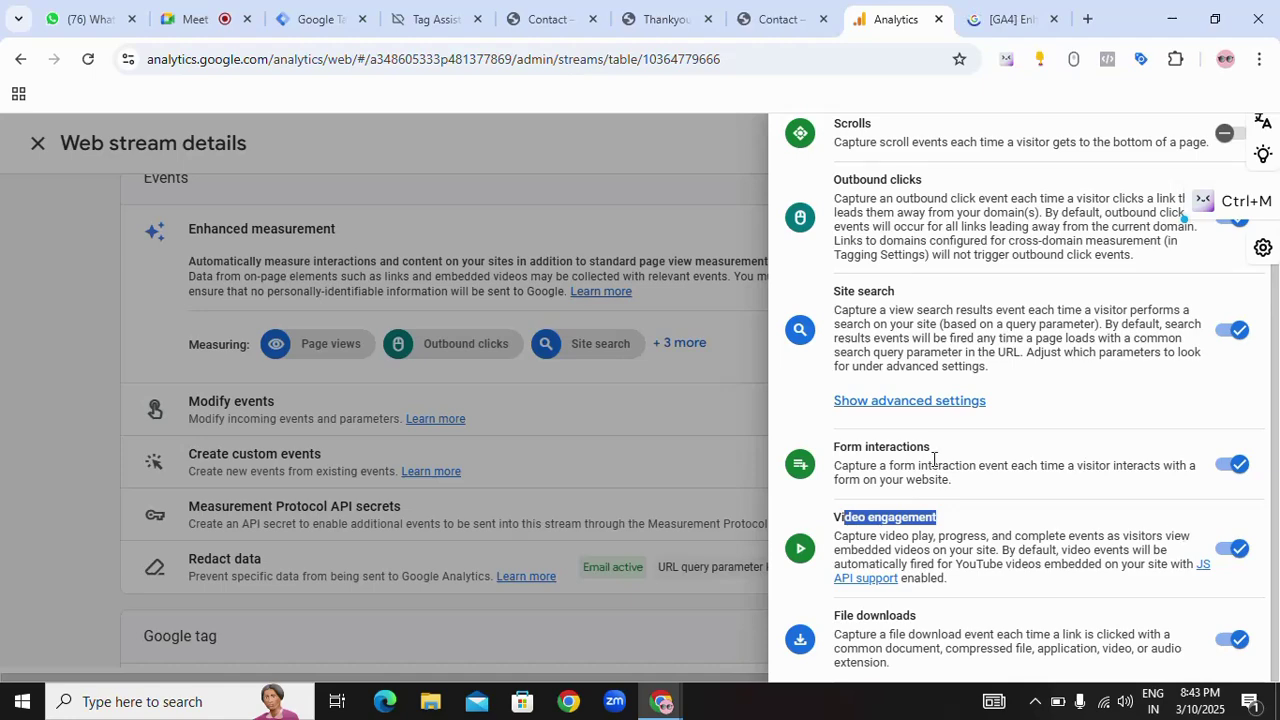
scroll(958, 482, "up", 3)
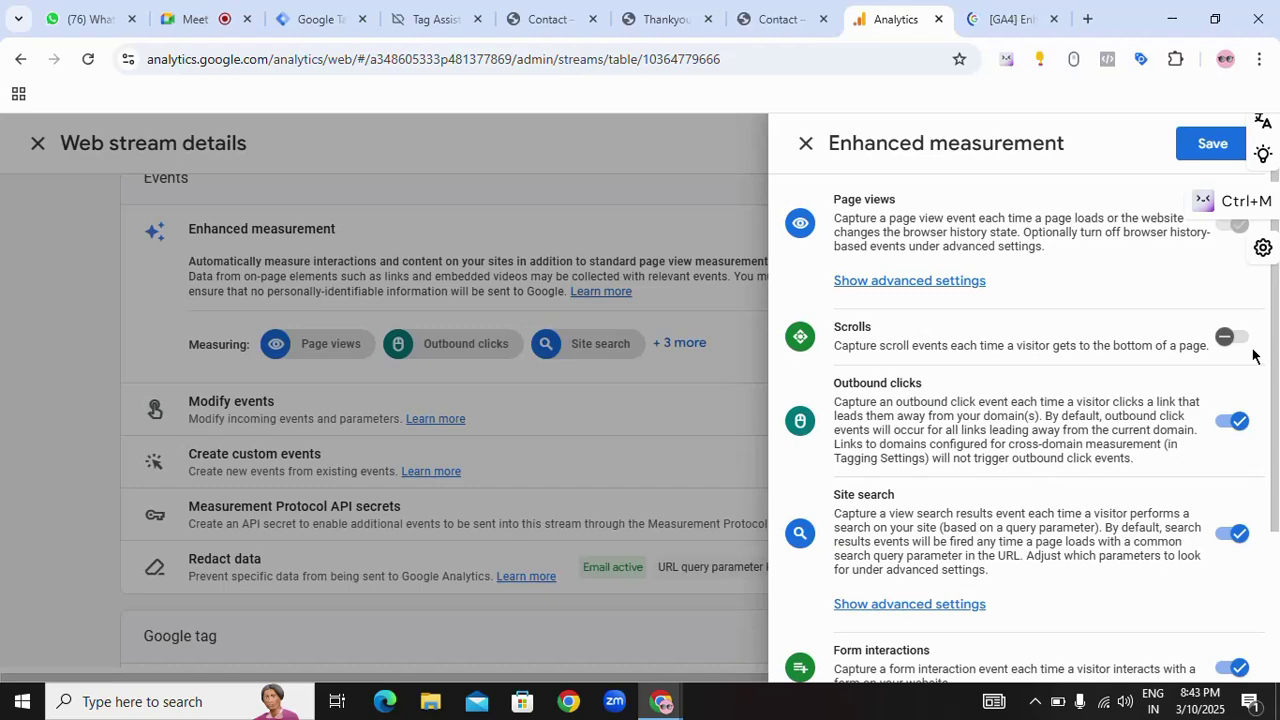
- Turn off Outbound clicks, Site search, Form interactions and Video engagement in enhanced measurement, and save the settings
left_click(1239, 424)
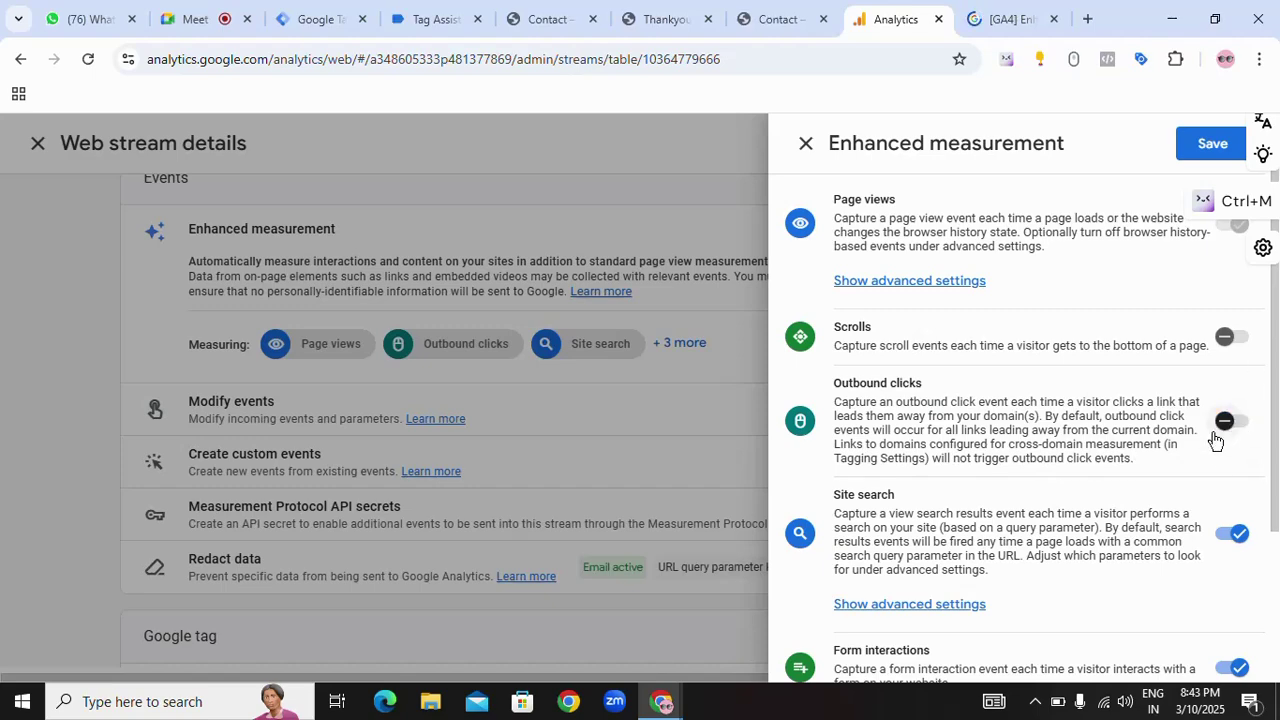
left_click(1239, 533)
scroll(1236, 531, "down", 2)
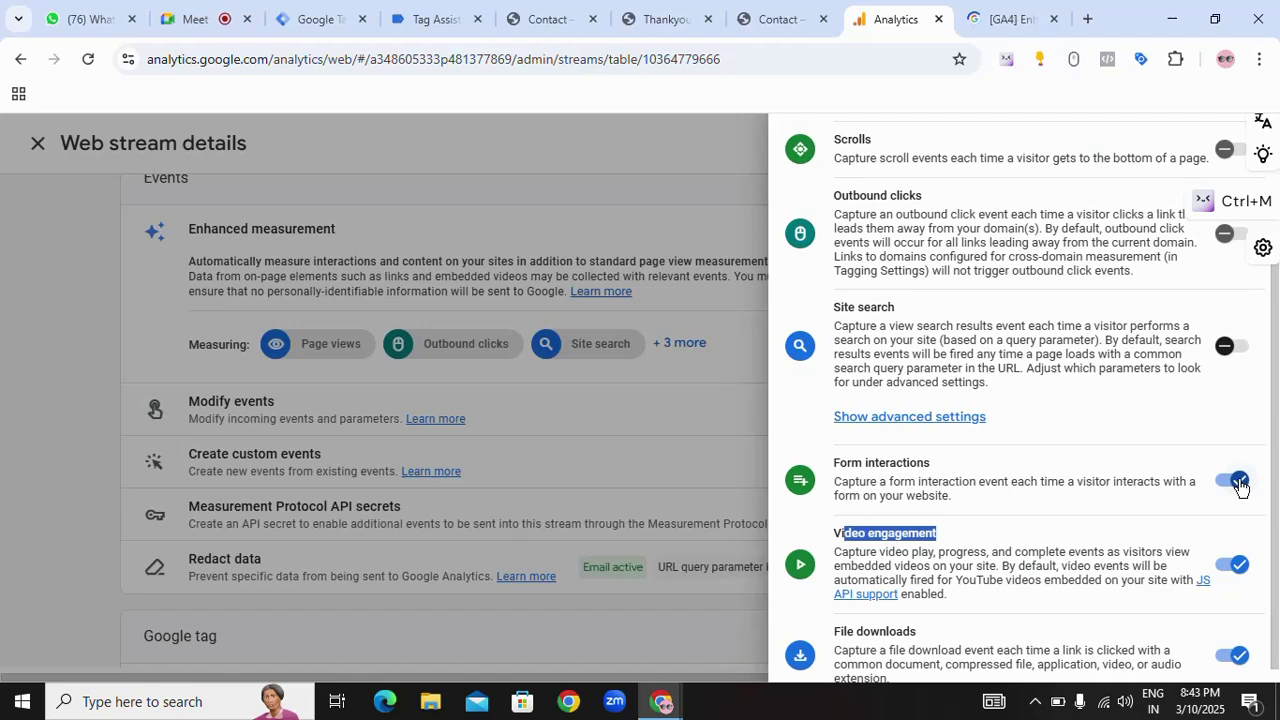
left_click(1239, 482)
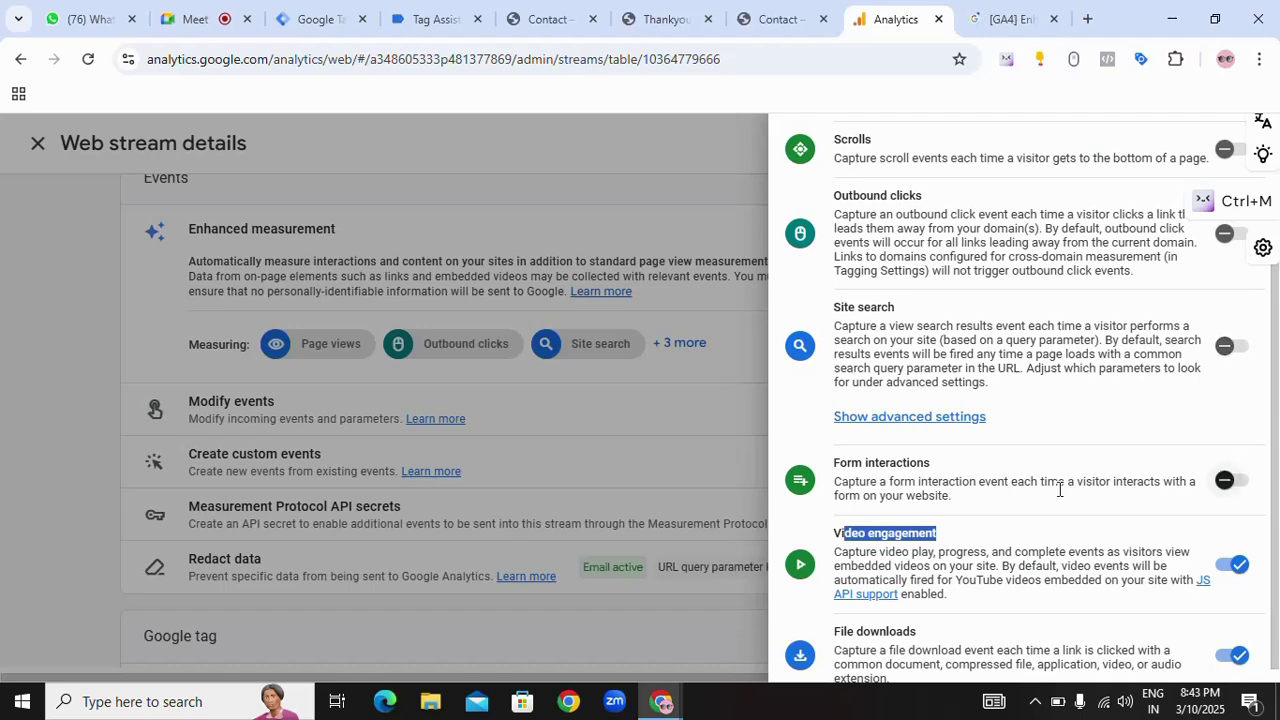
left_click(1238, 566)
scroll(1109, 620, "down", 1)
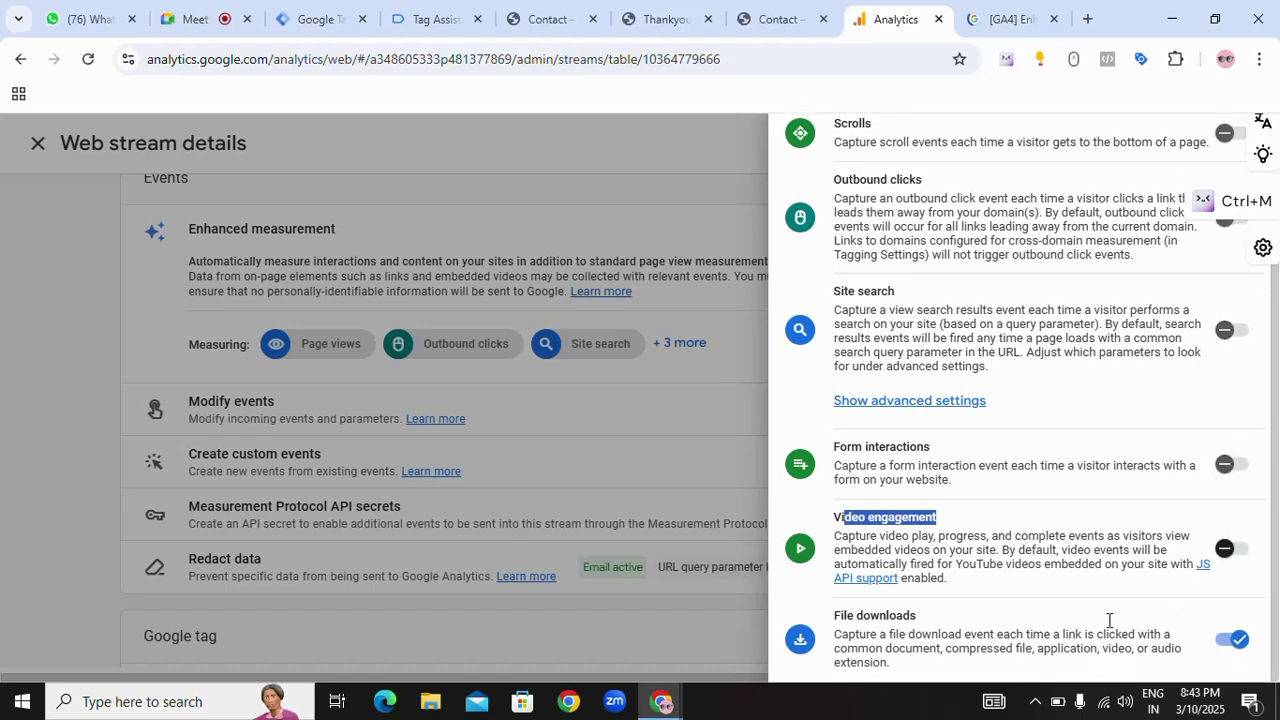
scroll(1033, 485, "up", 2)
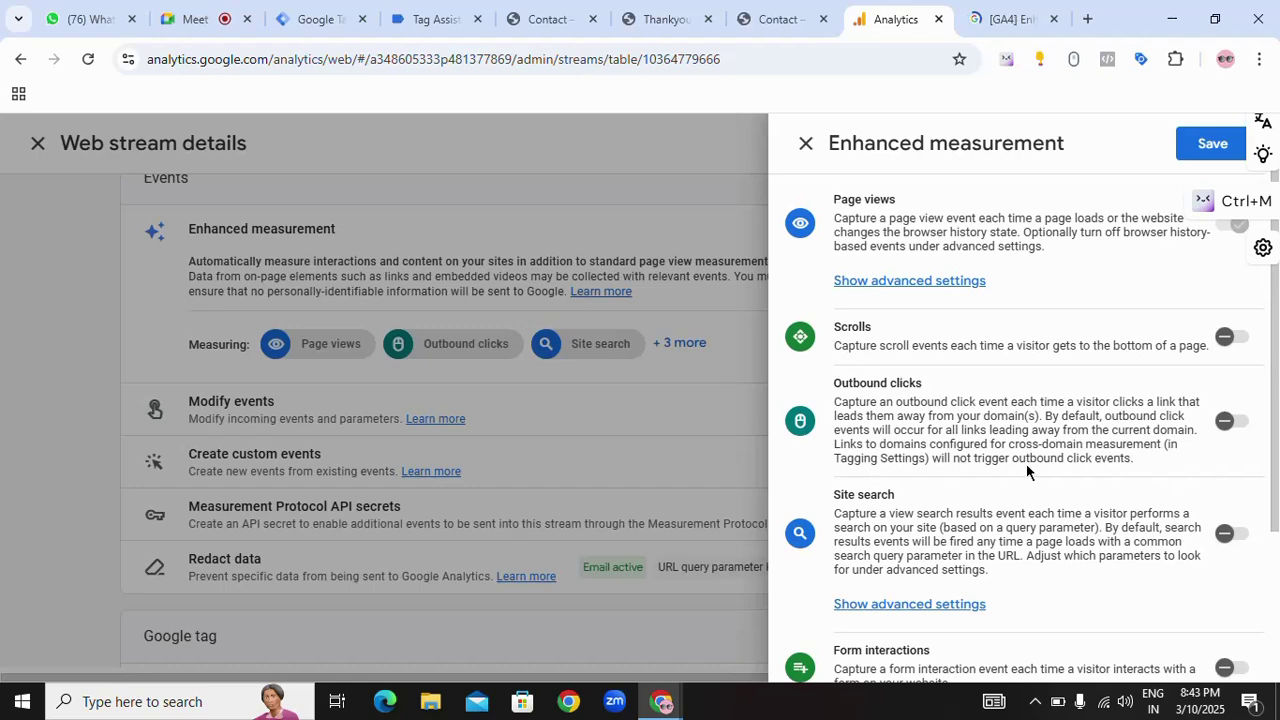
scroll(1157, 314, "down", 2)
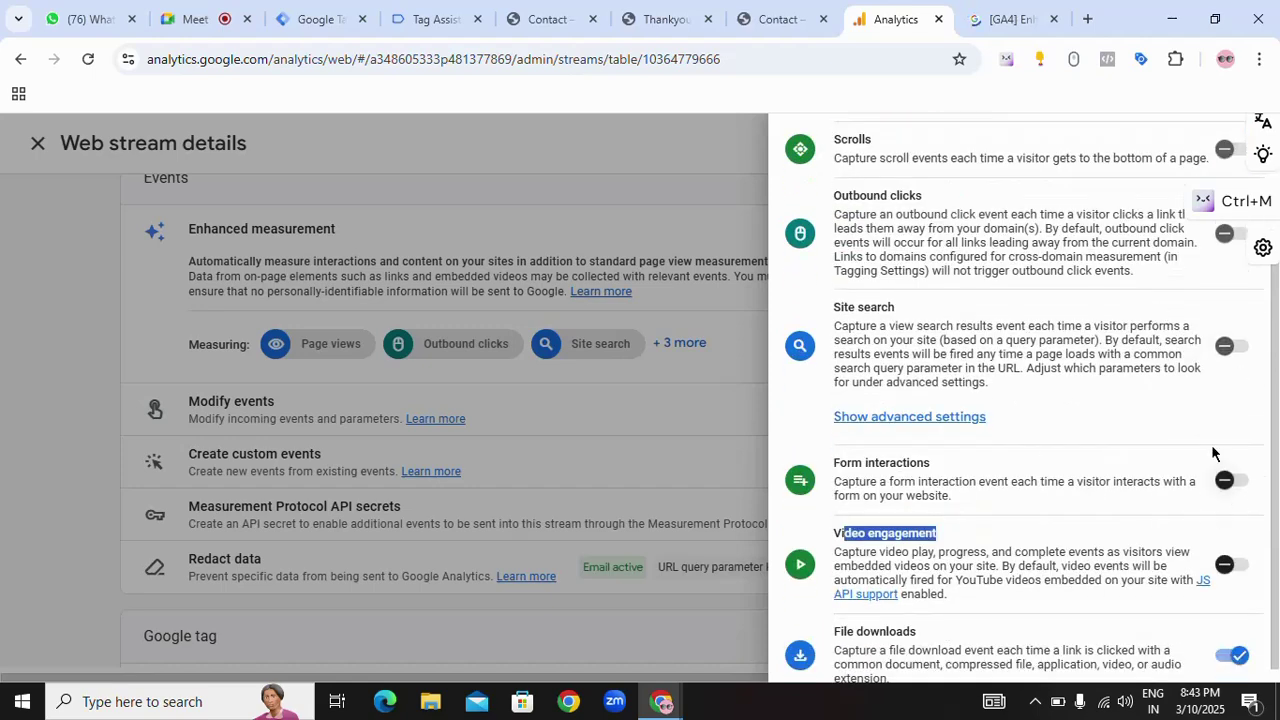
scroll(1211, 444, "up", 2)
left_click(1211, 146)
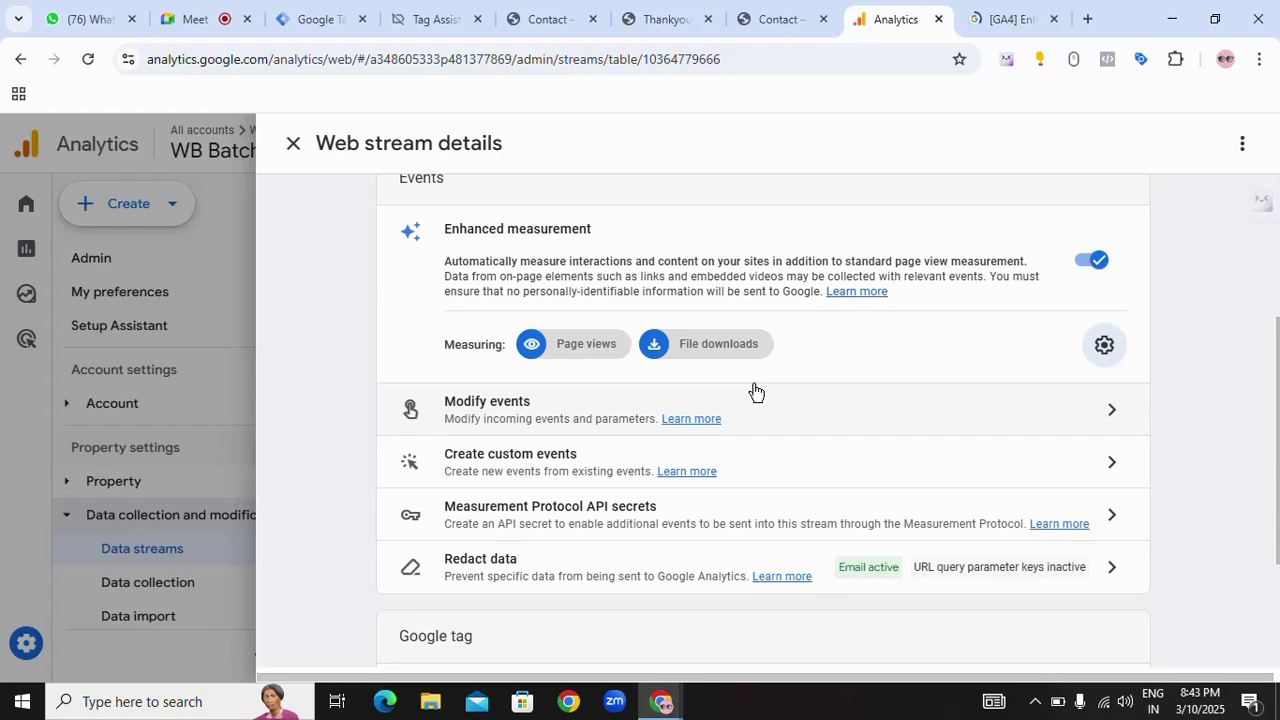
- Reopen the enhanced measurement settings and read when the Scrolls option captures an event
left_click(1104, 344)
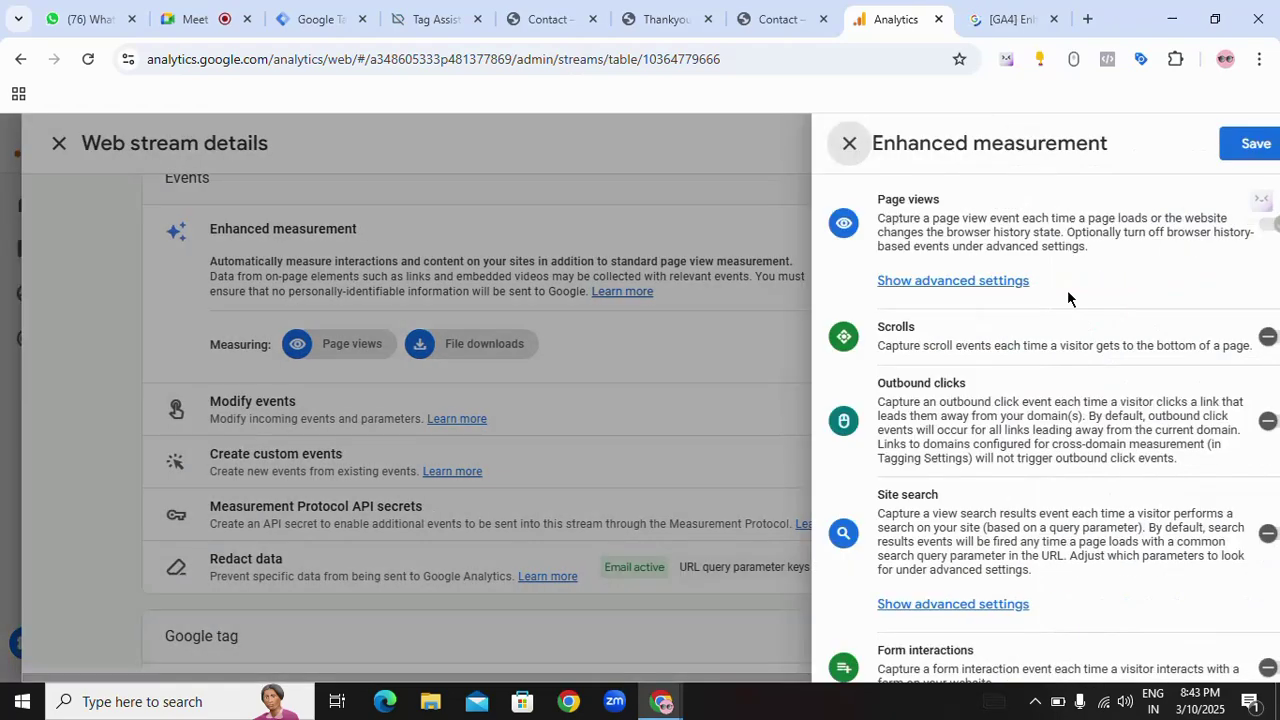
scroll(1052, 428, "down", 2)
scroll(1049, 425, "up", 1)
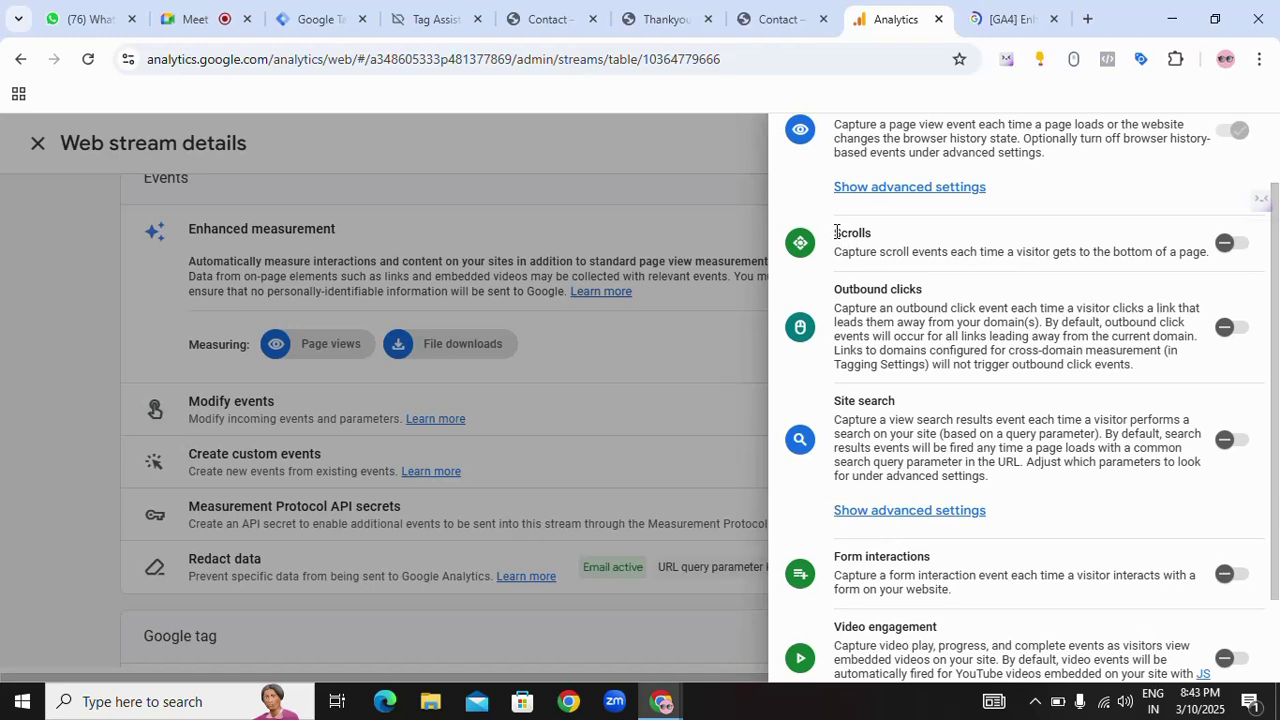
left_click_drag(836, 232, 1208, 255)
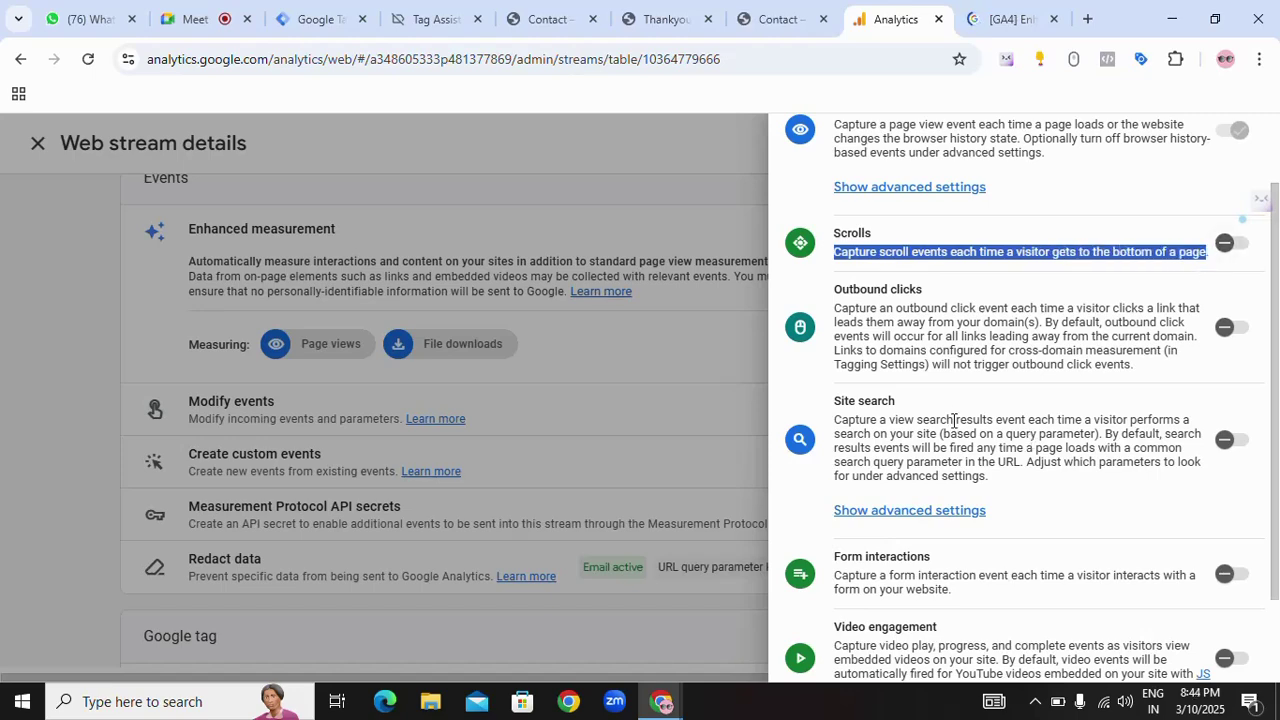
left_click(890, 262)
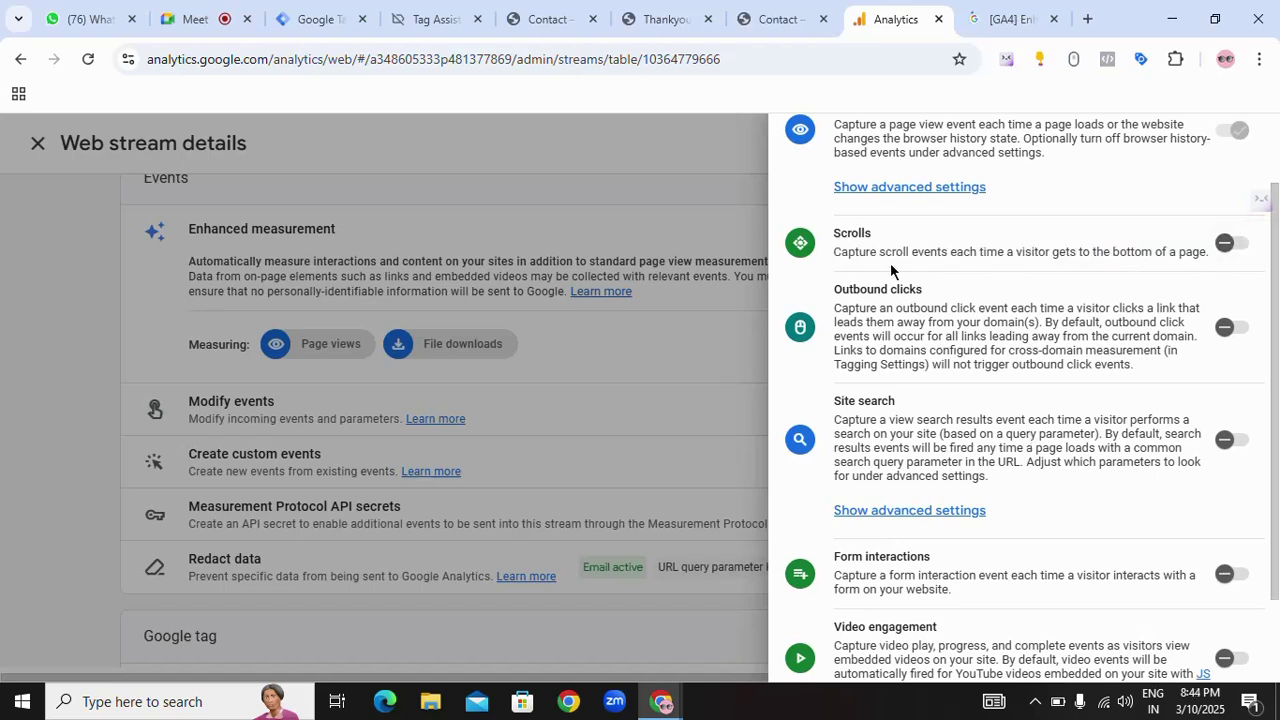
- Switch to the website's Contact page and view it down to the footer to illustrate the scroll event
left_click(776, 18)
scroll(432, 356, "down", 10)
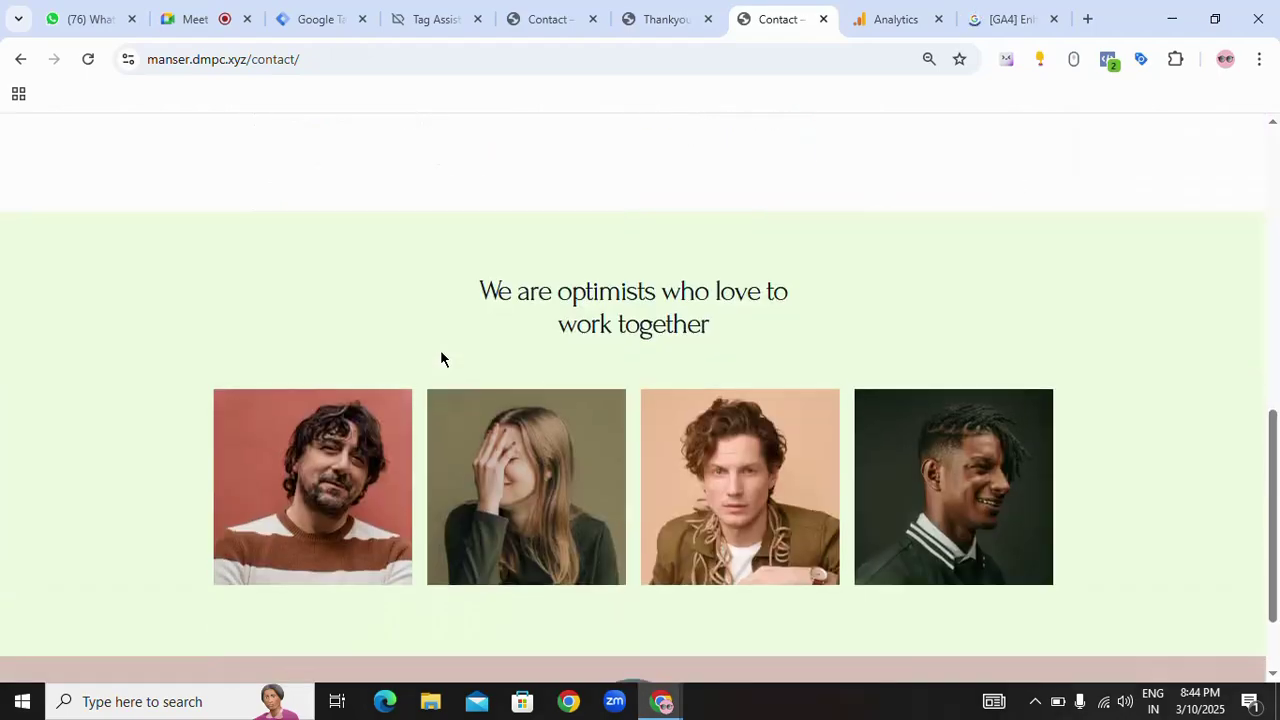
scroll(441, 358, "down", 1)
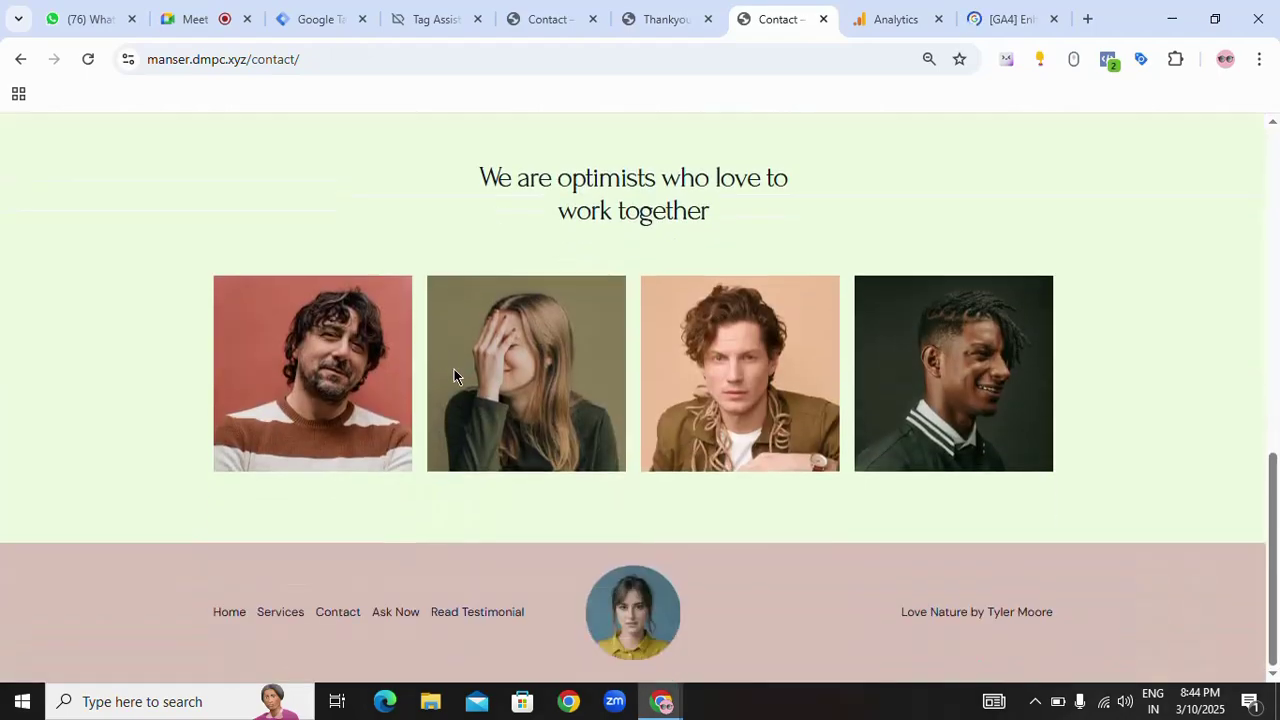
- Return to the enhanced measurement settings in Google Analytics and highlight the trigger condition in the Scrolls description
left_click(917, 24)
left_click(962, 20)
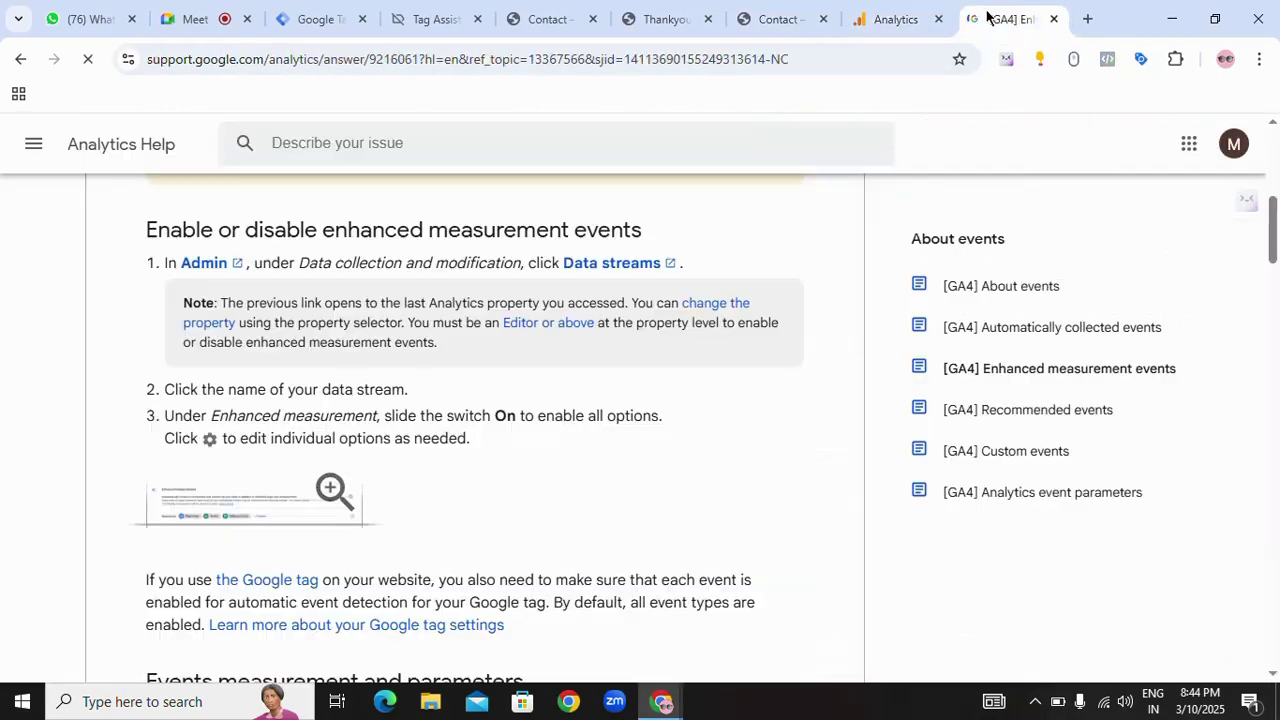
left_click(903, 16)
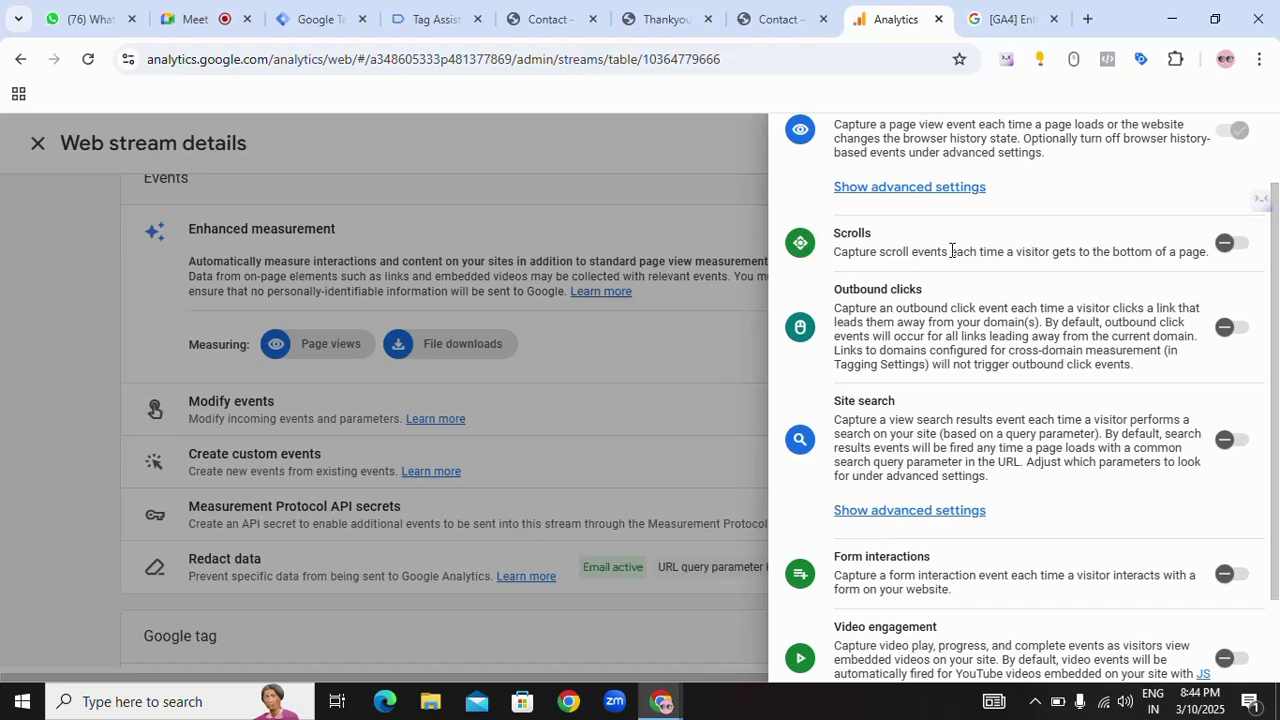
left_click_drag(950, 251, 1123, 245)
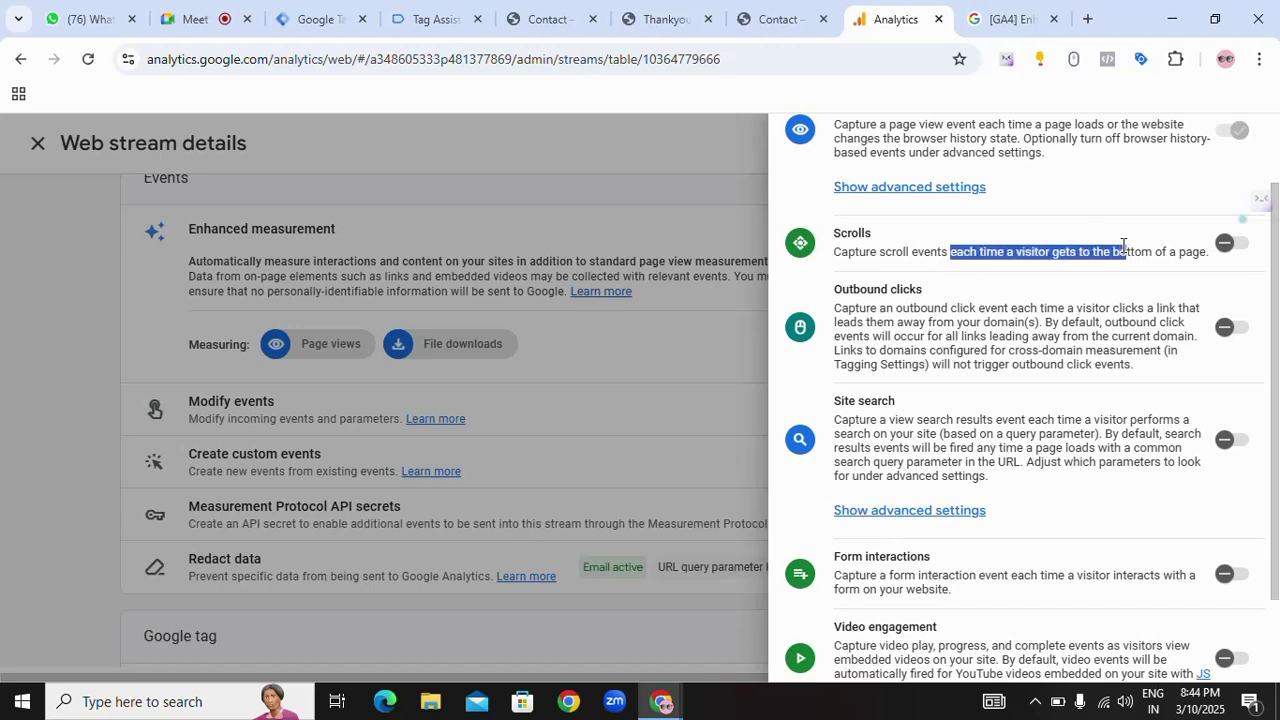
- Revisit the contact form section of the website's Contact page, and return to the Enhanced measurement events help article
left_click(782, 19)
scroll(671, 237, "up", 6)
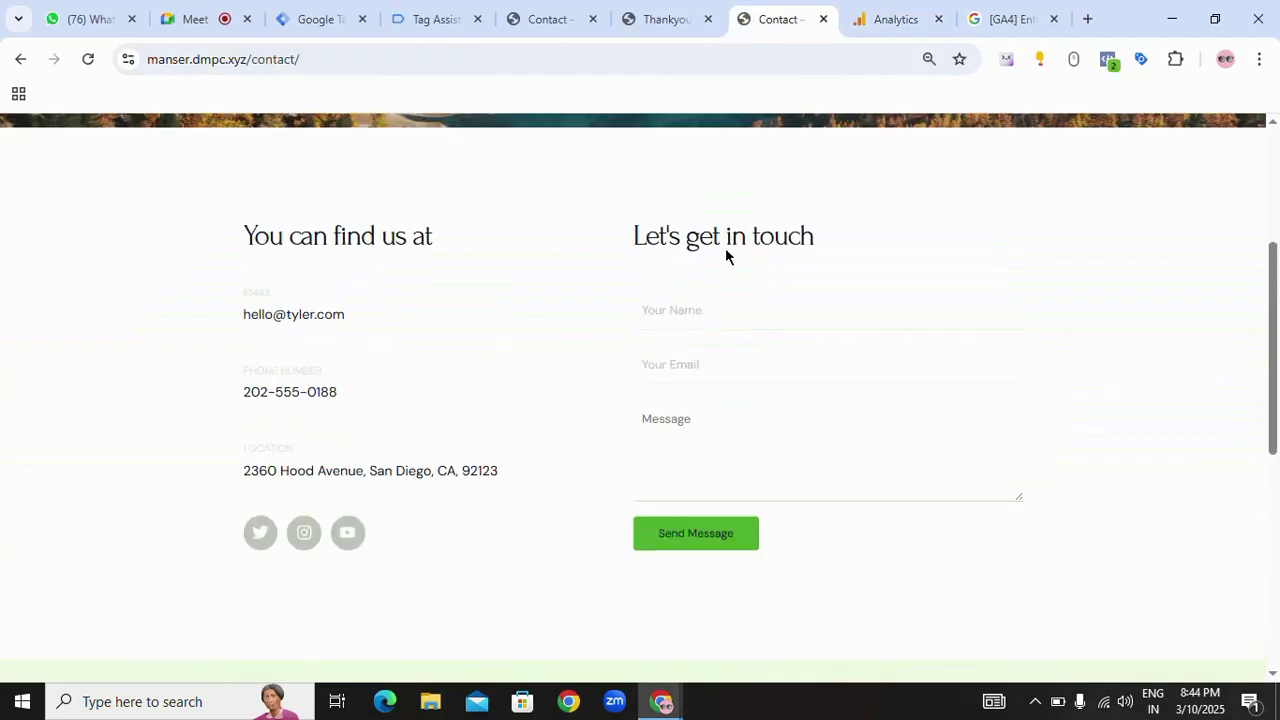
left_click(998, 17)
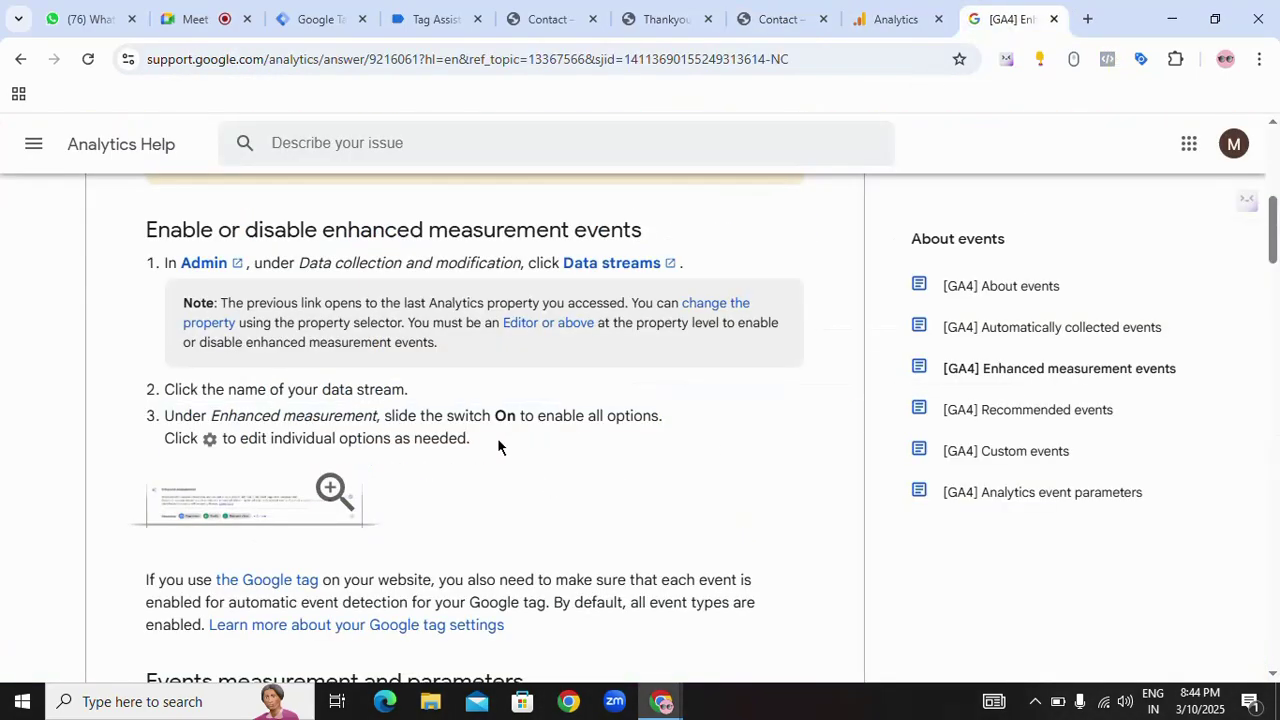
- Find the Scrolls entry in the help article's events table and highlight the description of when the scroll event triggers
scroll(480, 430, "down", 4)
scroll(437, 424, "down", 6)
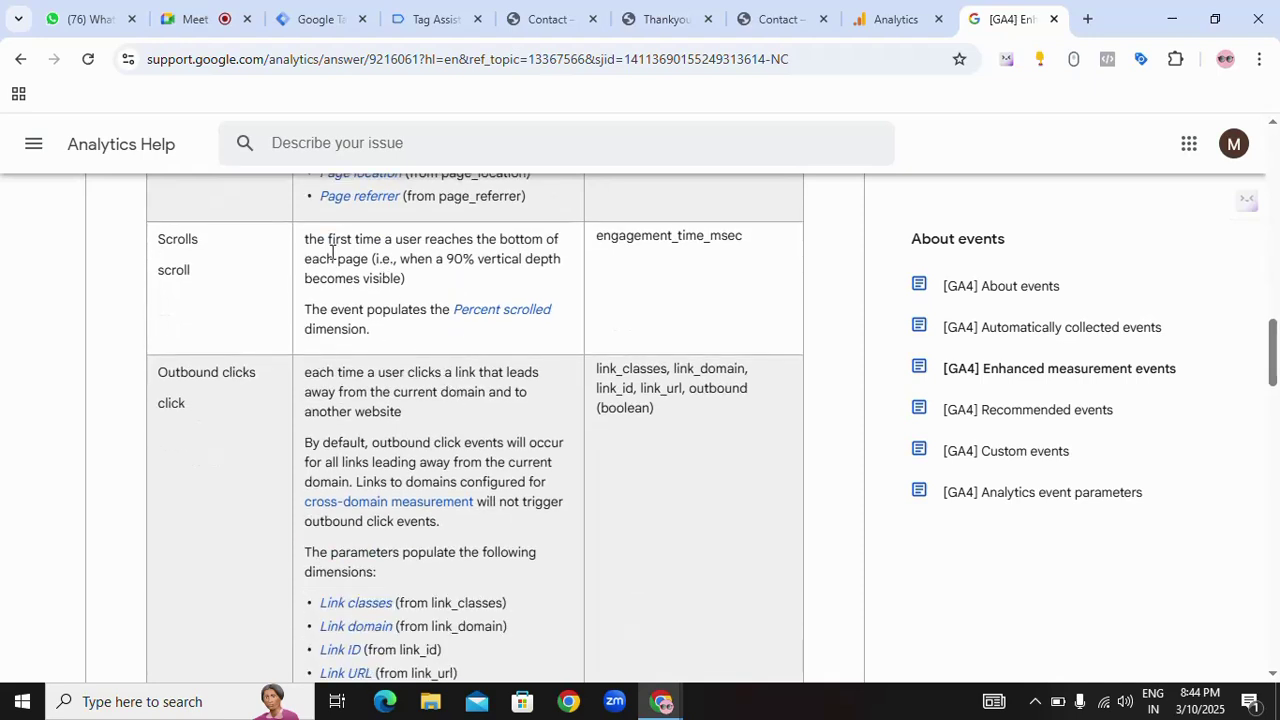
left_click_drag(302, 243, 456, 261)
left_click(480, 275)
scroll(540, 330, "up", 2)
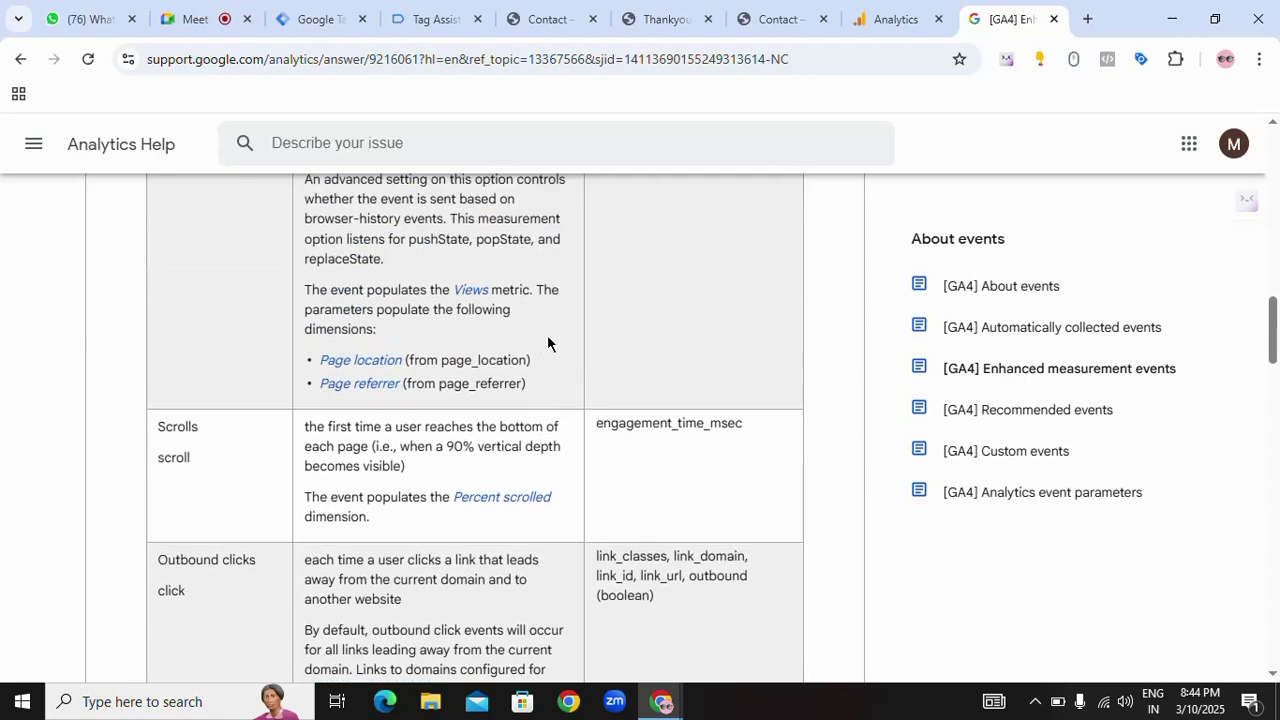
scroll(484, 500, "up", 2)
- Find the Video engagement entry in the same table and highlight the video_progress thresholds "10%, 25%, 50%, and 75%"
scroll(490, 490, "down", 3)
scroll(500, 470, "down", 6)
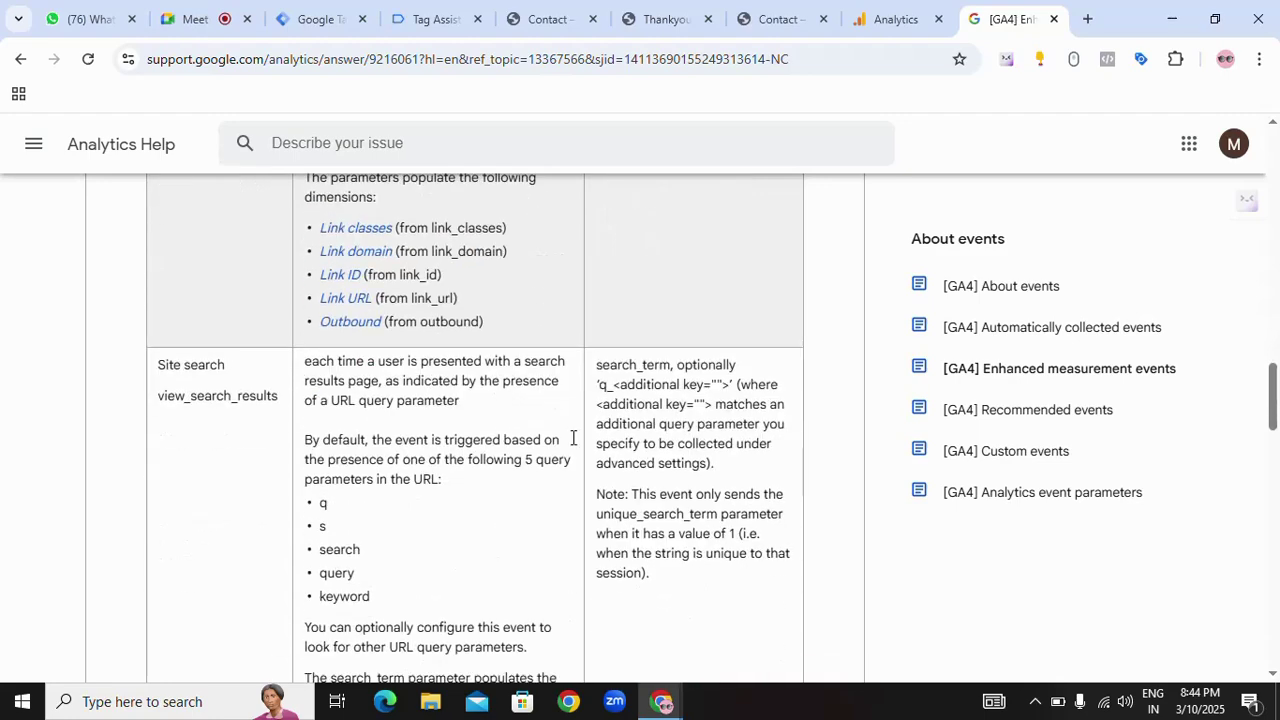
scroll(558, 448, "down", 2)
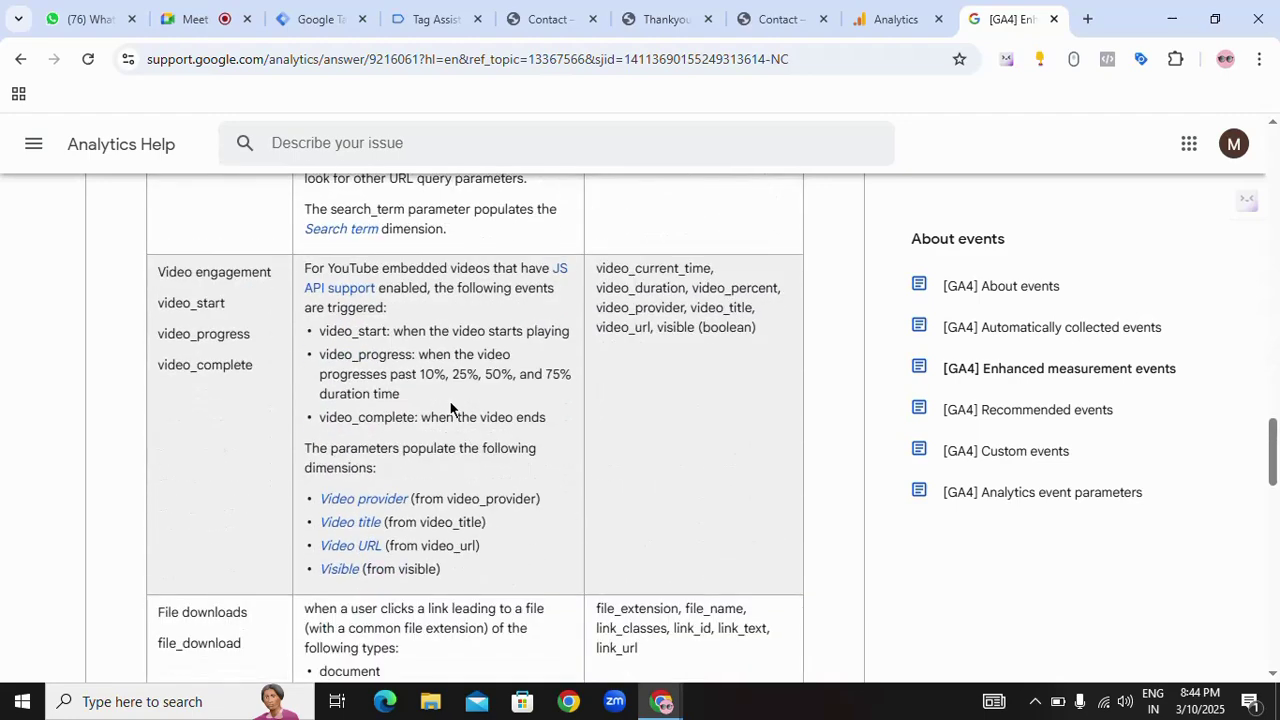
left_click_drag(419, 374, 571, 371)
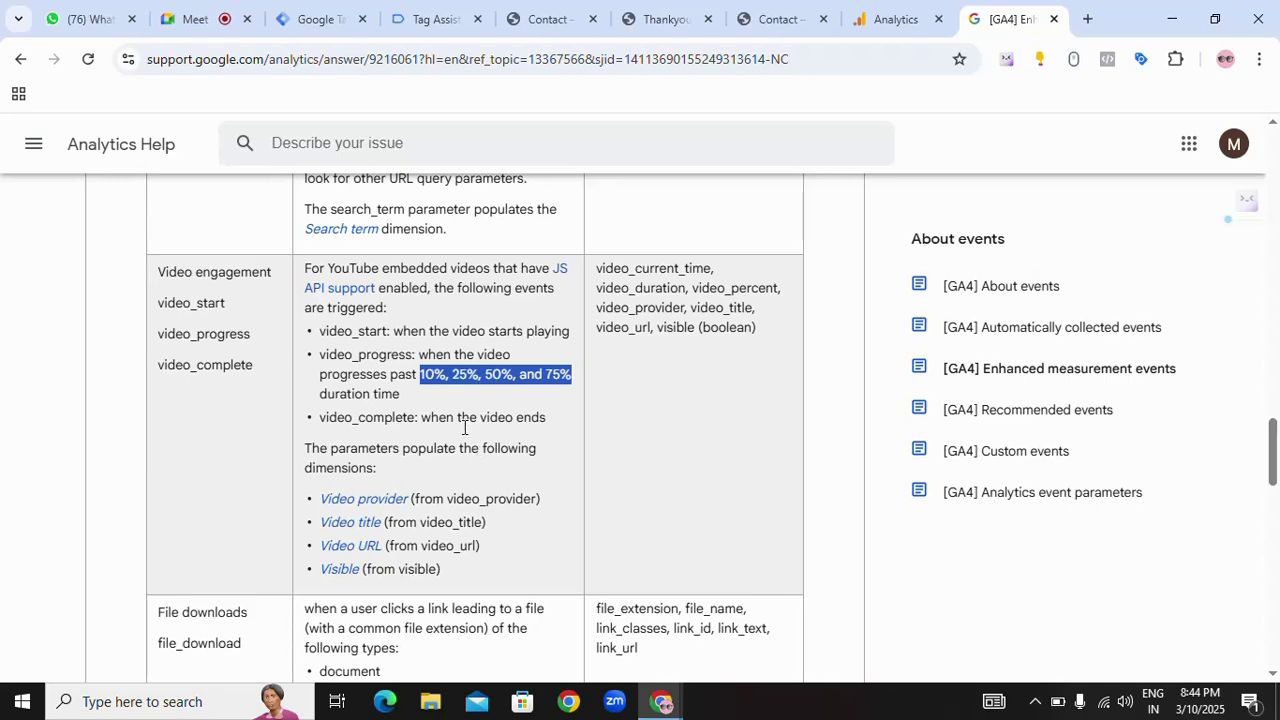
- Switch to the website's Contact page and view it from the banner past the contact form to the team section
left_click(766, 20)
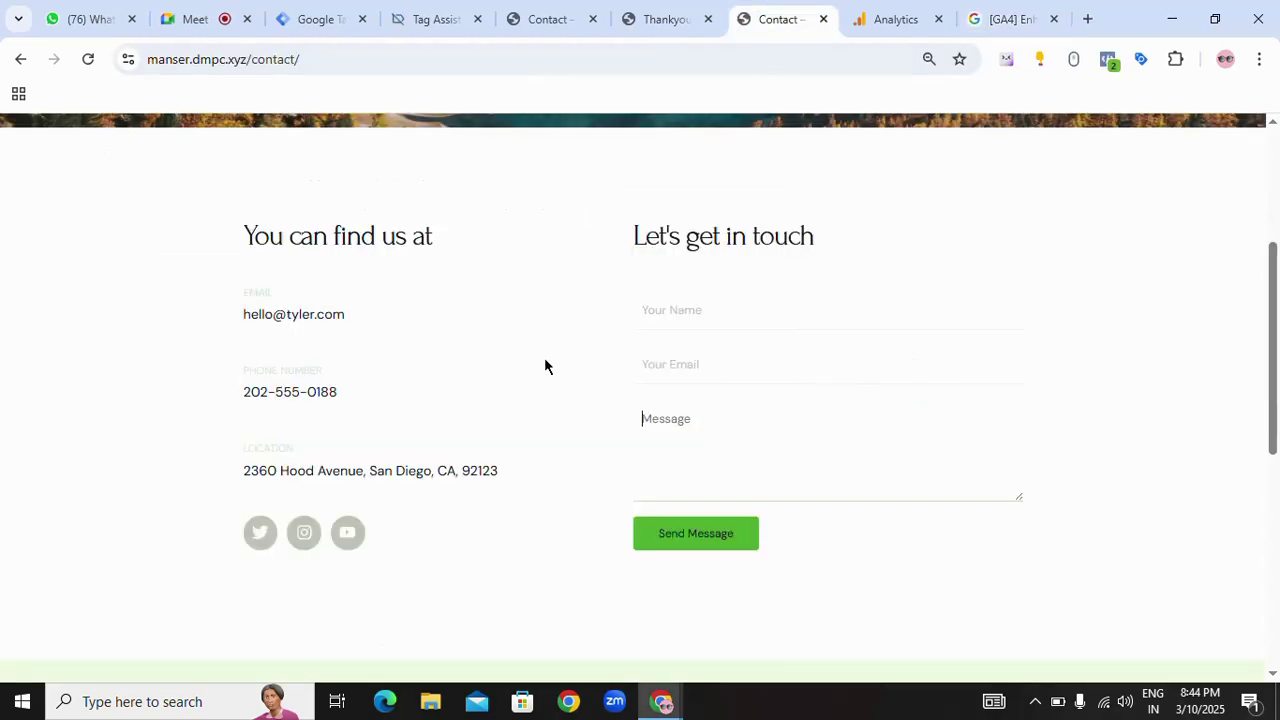
scroll(521, 336, "up", 3)
scroll(525, 338, "down", 3)
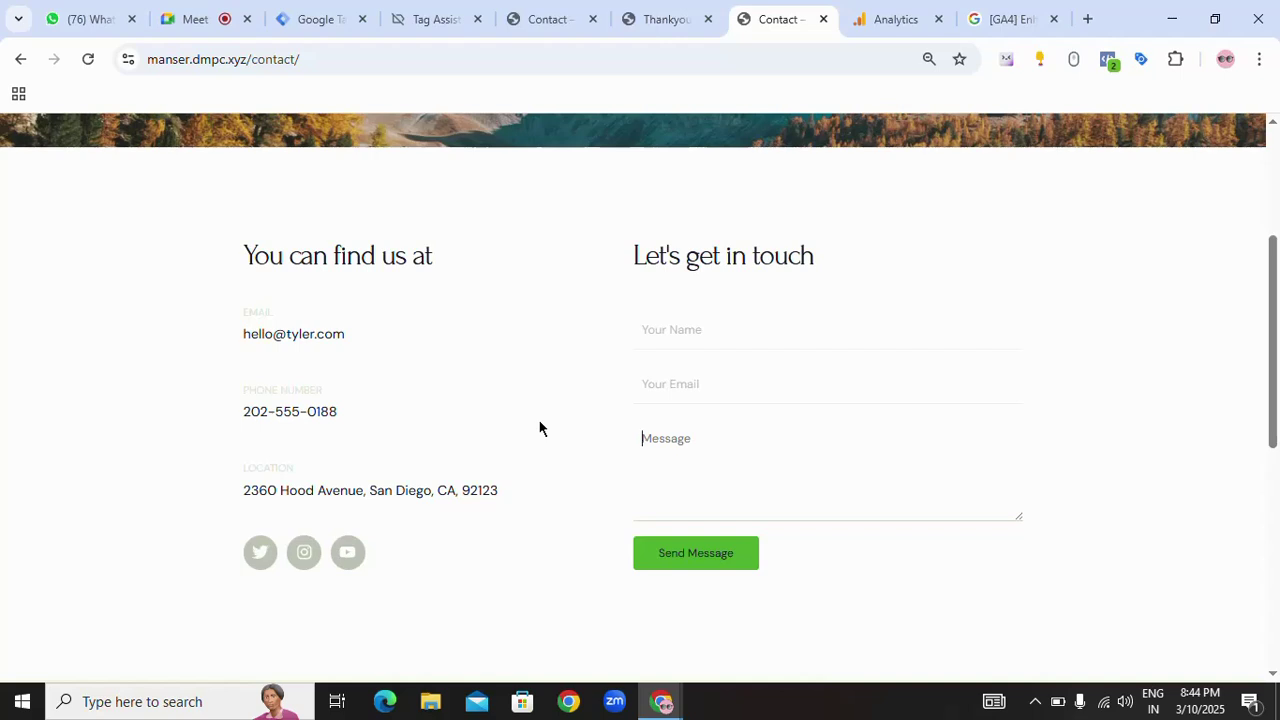
scroll(539, 428, "down", 1)
scroll(539, 428, "down", 3)
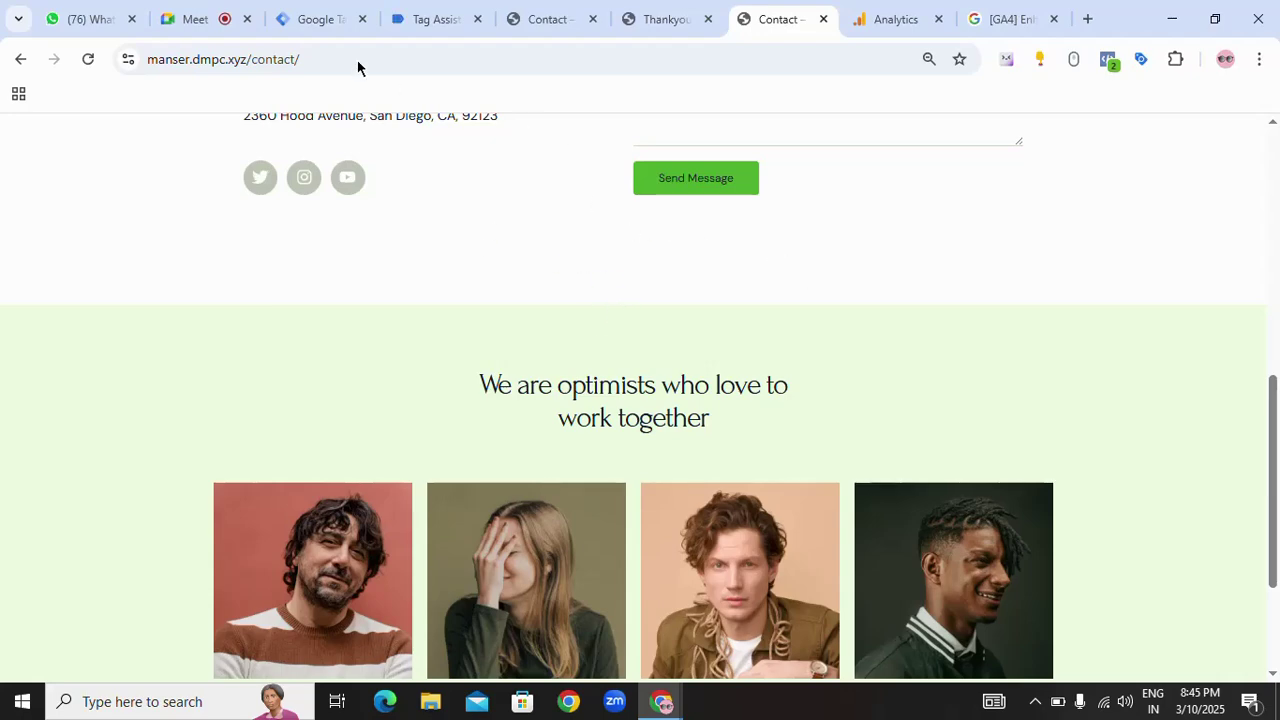
- Check the Tag Manager tags list, and return to Google Analytics to highlight the Scrolls description in the enhanced measurement settings
left_click(312, 27)
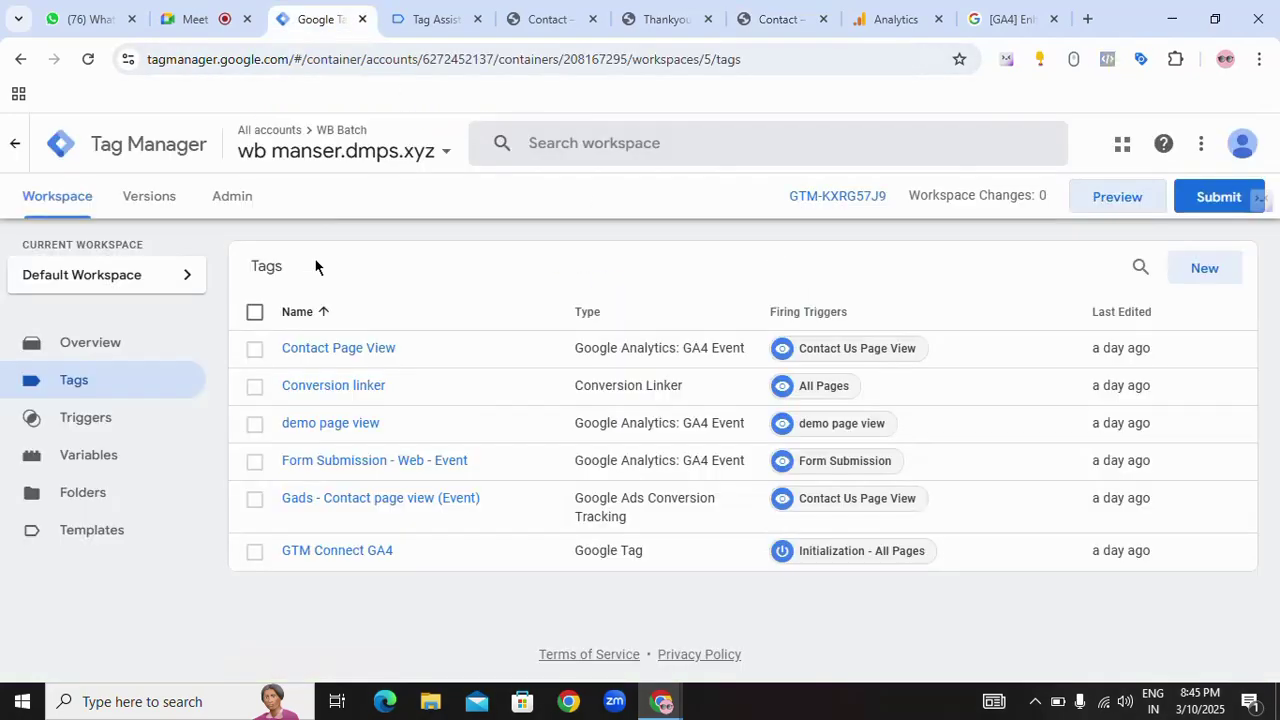
left_click(895, 19)
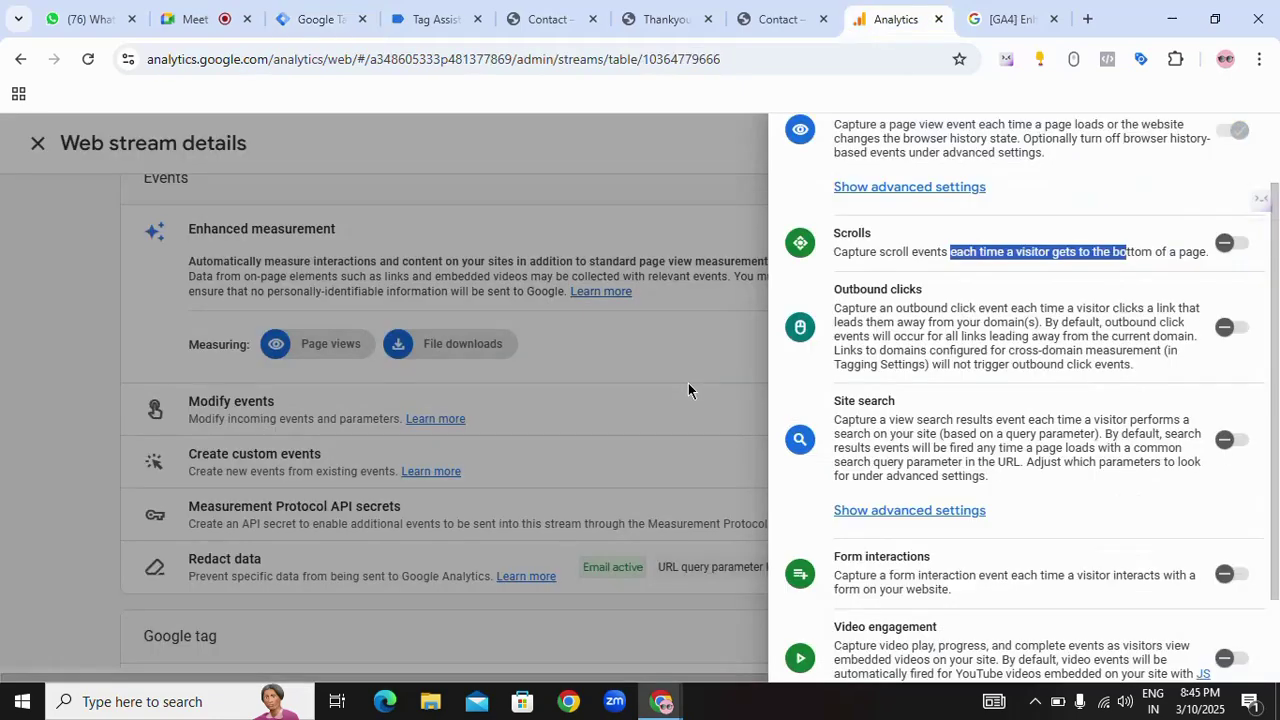
left_click_drag(831, 253, 1206, 281)
left_click(1207, 276)
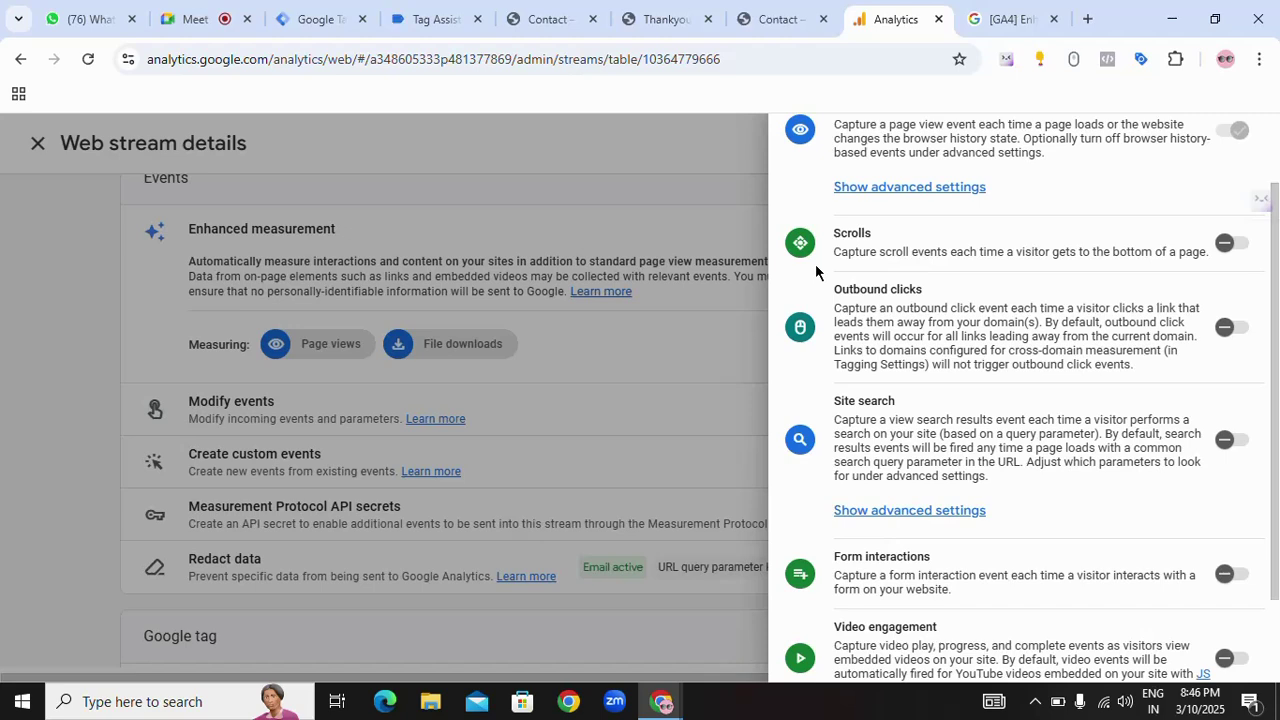
left_click(1035, 701)
left_click(1054, 664)
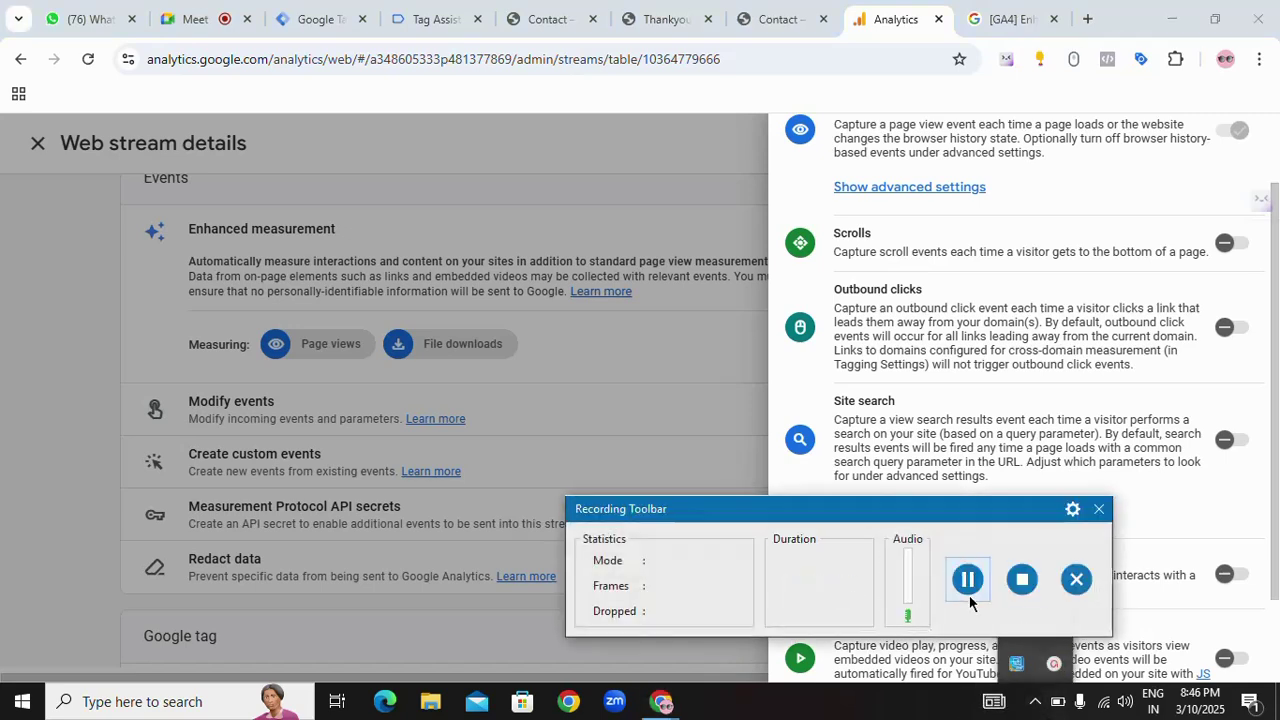